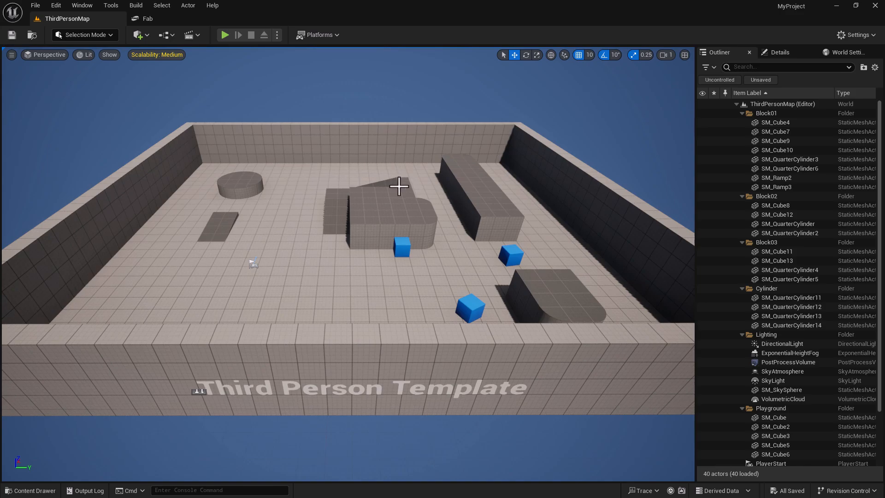
- Check in the Plugins browser that the Fab plugin is enabled
{"action": "left_click", "coordinate": [41, 489]}
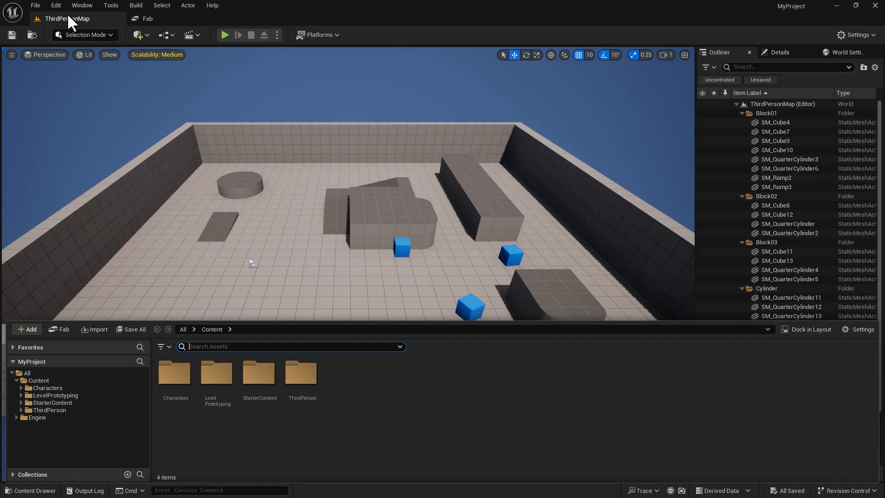
{"action": "left_click", "coordinate": [56, 5]}
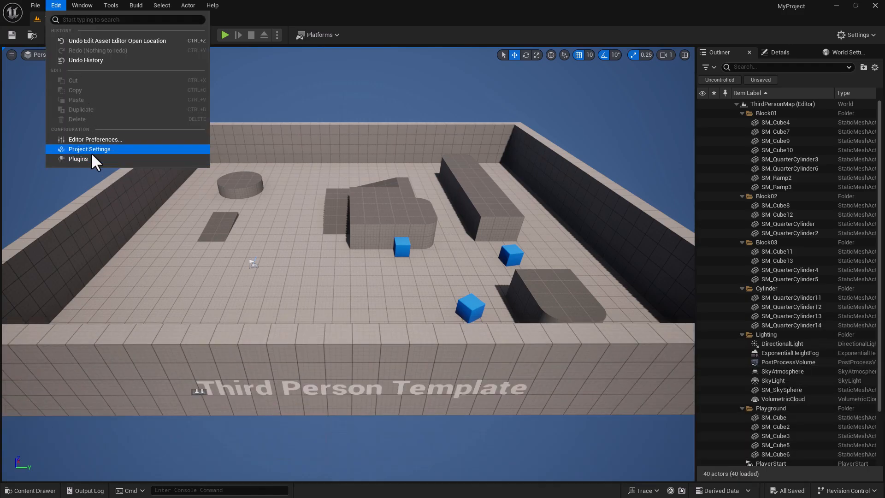
{"action": "left_click", "coordinate": [92, 160]}
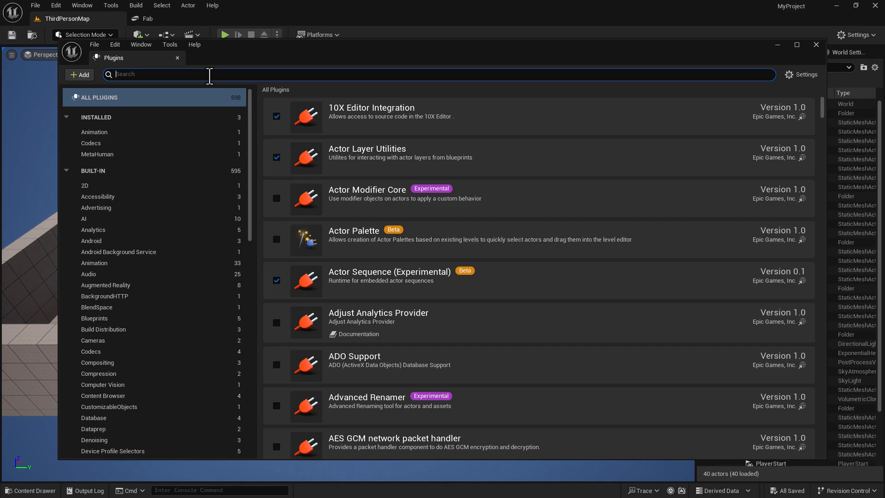
{"action": "type", "text": "fab"}
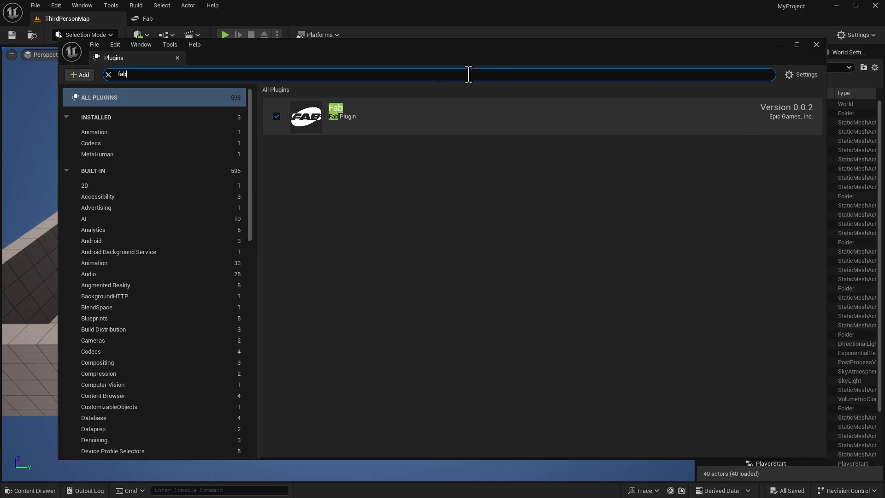
{"action": "left_click", "coordinate": [815, 44]}
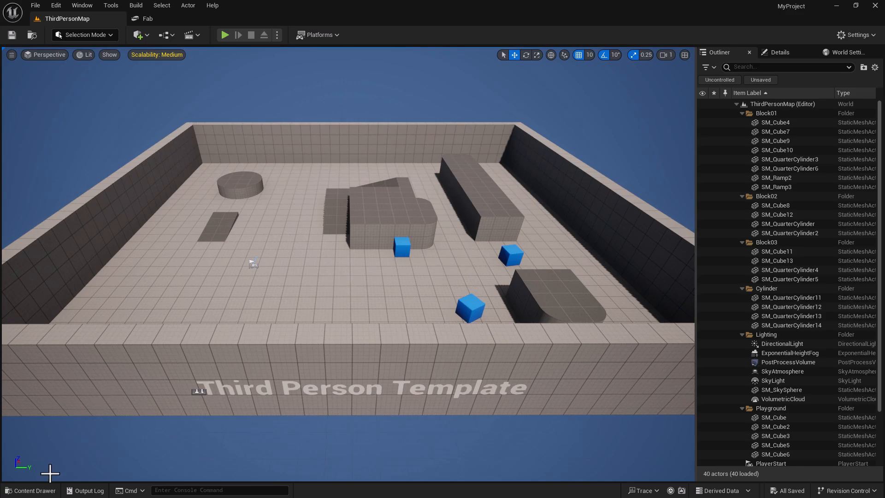
- Open the Old Mine product in Fab, then go to Quixel's seller page
{"action": "left_click", "coordinate": [28, 491]}
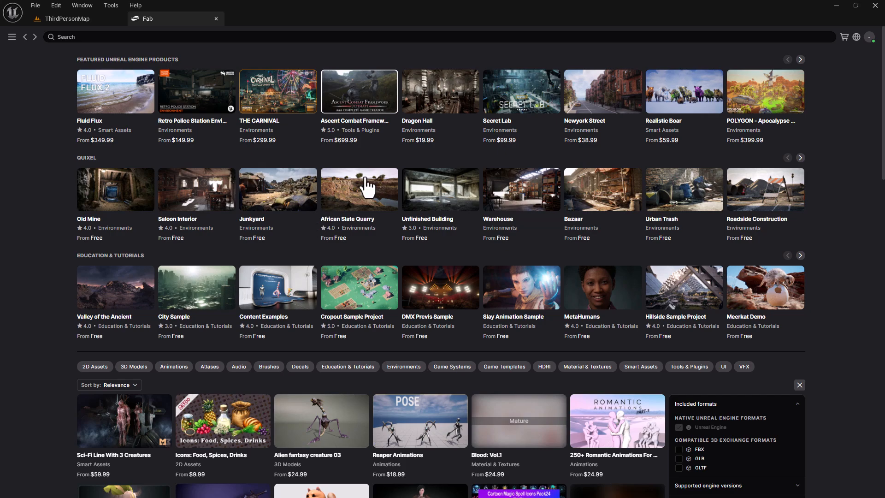
{"action": "left_click", "coordinate": [123, 194]}
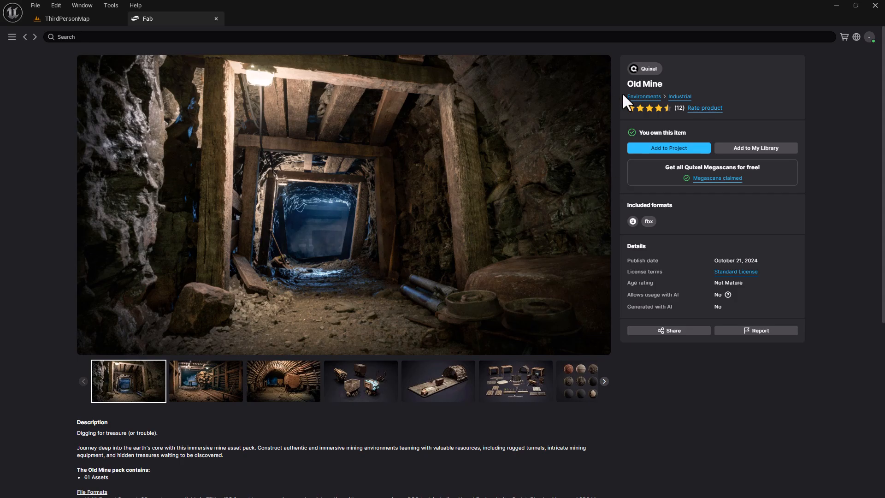
{"action": "left_click", "coordinate": [648, 69]}
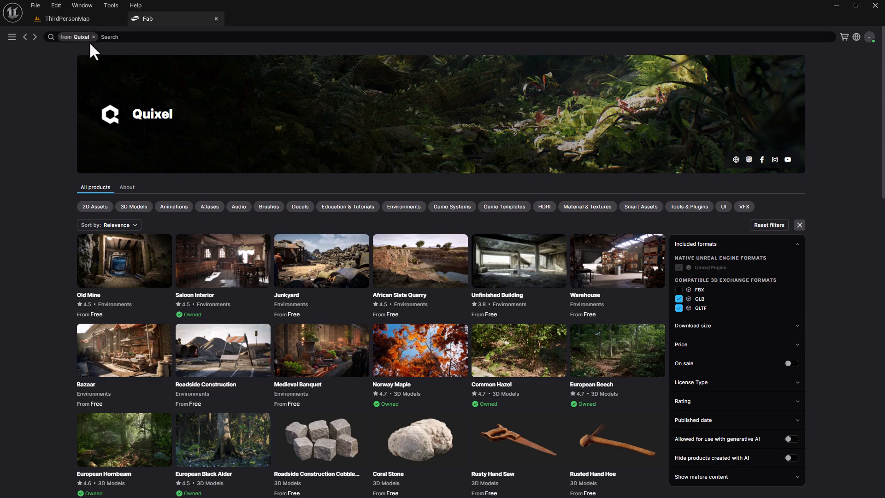
- Search Quixel's catalogue for 'desert western ground rock coarse 02' and open the first result
{"action": "left_click", "coordinate": [171, 38]}
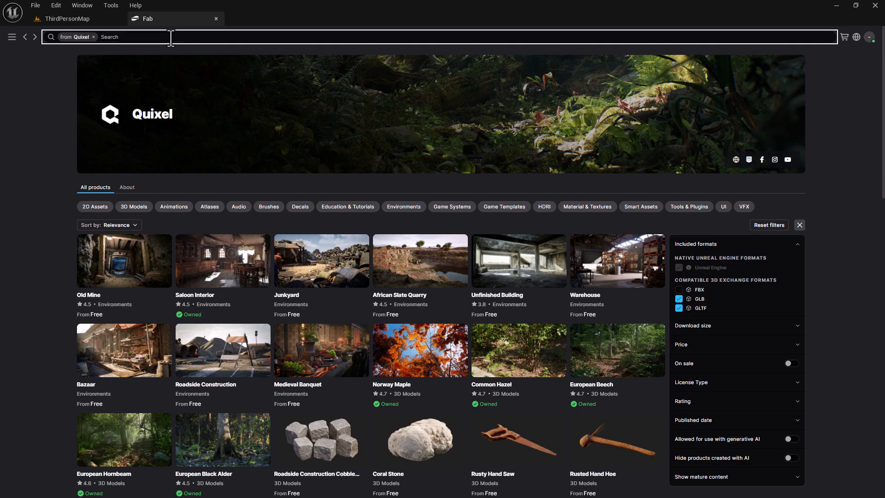
{"action": "type", "text": "desert wester ground rock coarse 02"}
{"action": "key", "text": "Return"}
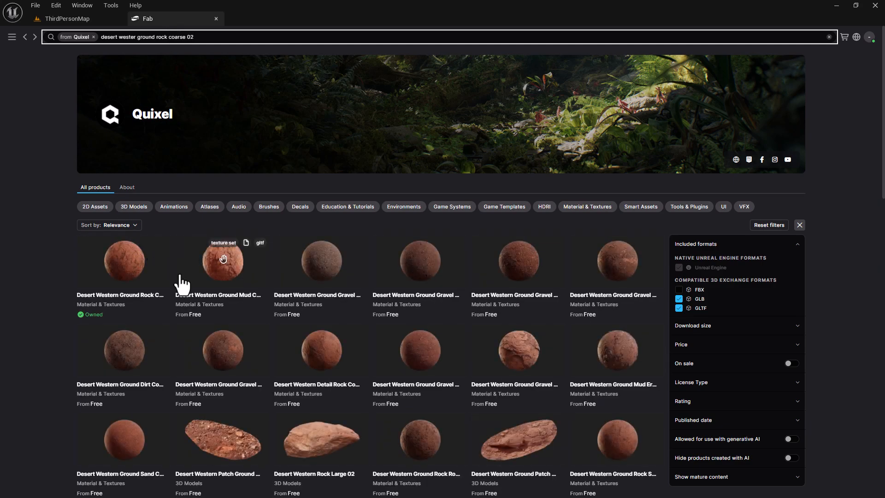
{"action": "left_click", "coordinate": [144, 292]}
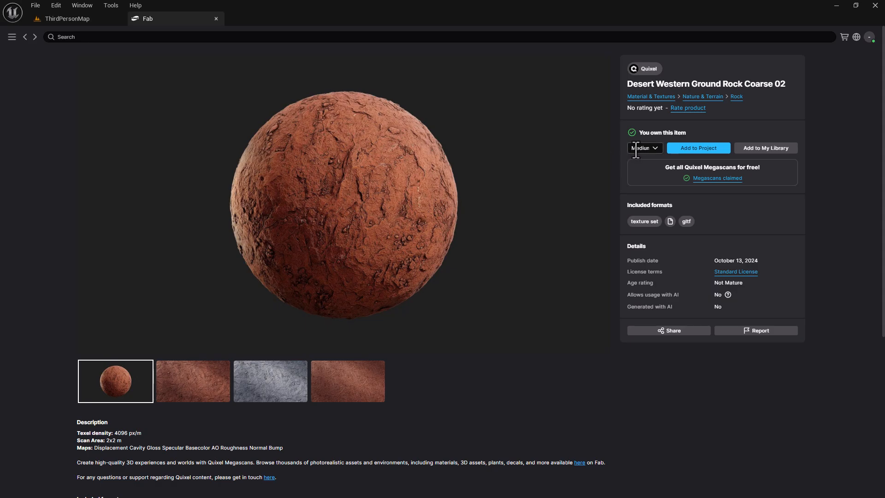
- Set the download quality to High and add the material to the project
{"action": "left_click", "coordinate": [655, 148]}
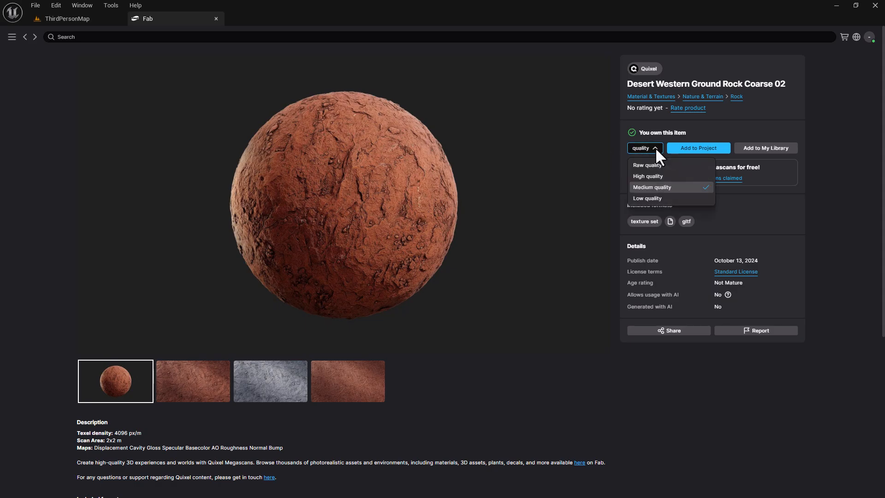
{"action": "left_click", "coordinate": [658, 176]}
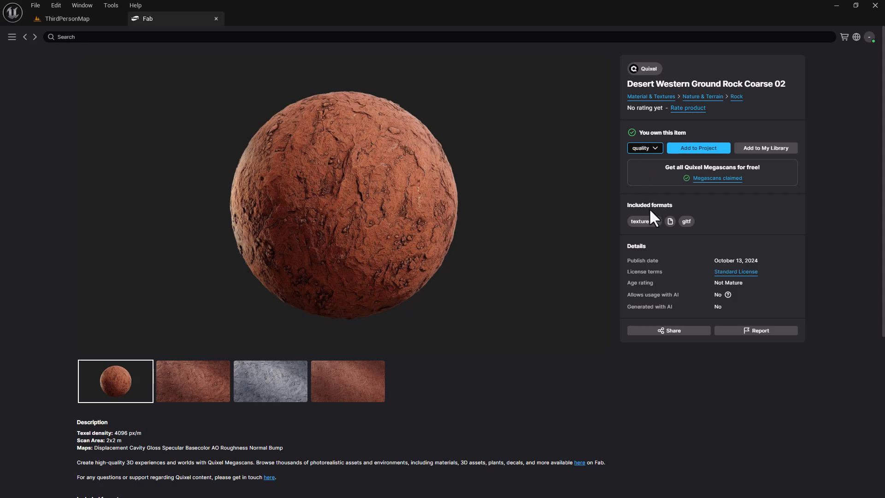
{"action": "left_click", "coordinate": [706, 152]}
- Browse the Content Drawer to Fab > Megascans > Surfaces > Desert_Western_Ground_Rock_Coarse_02 > High
{"action": "left_click", "coordinate": [59, 19]}
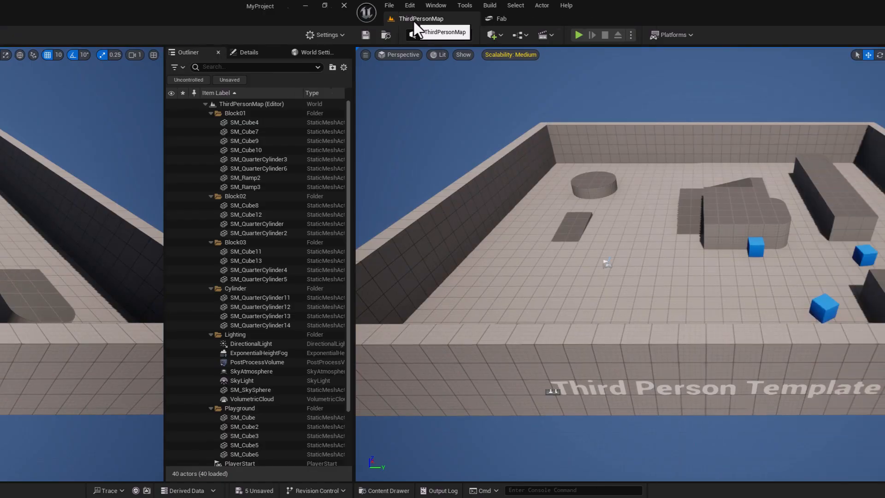
{"action": "left_click", "coordinate": [33, 491]}
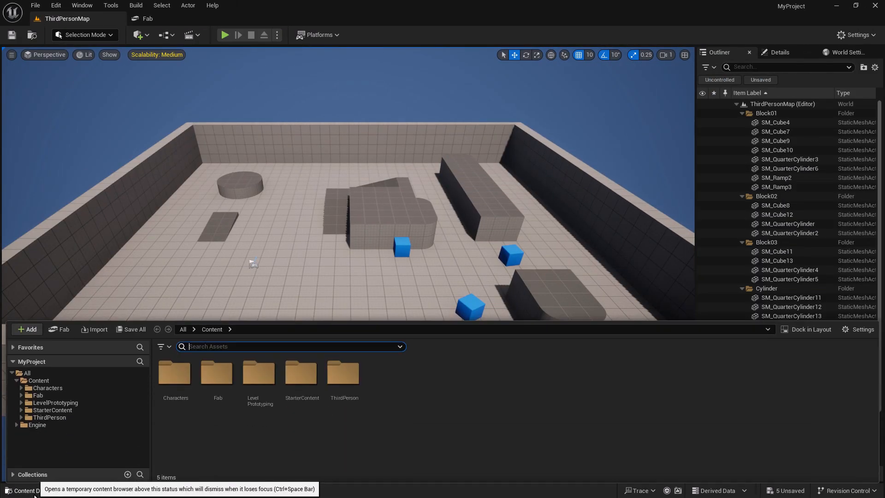
{"action": "double_click", "coordinate": [217, 381]}
{"action": "double_click", "coordinate": [174, 374]}
{"action": "left_click", "coordinate": [175, 373]}
{"action": "double_click", "coordinate": [175, 372]}
{"action": "left_click", "coordinate": [174, 372]}
{"action": "double_click", "coordinate": [174, 373]}
{"action": "left_click", "coordinate": [187, 378]}
{"action": "double_click", "coordinate": [186, 379]}
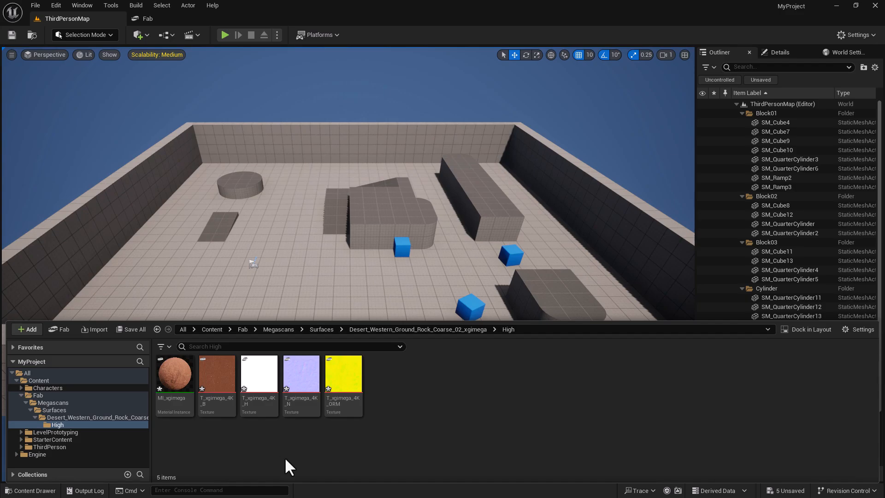
- Go back up to the Content folder and return to the Fab product page
{"action": "mouse_move", "coordinate": [302, 407]}
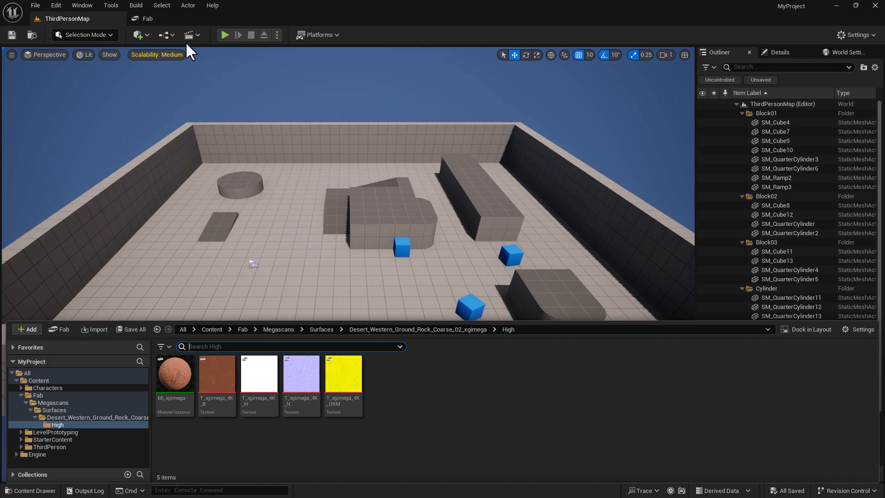
{"action": "left_click", "coordinate": [212, 329]}
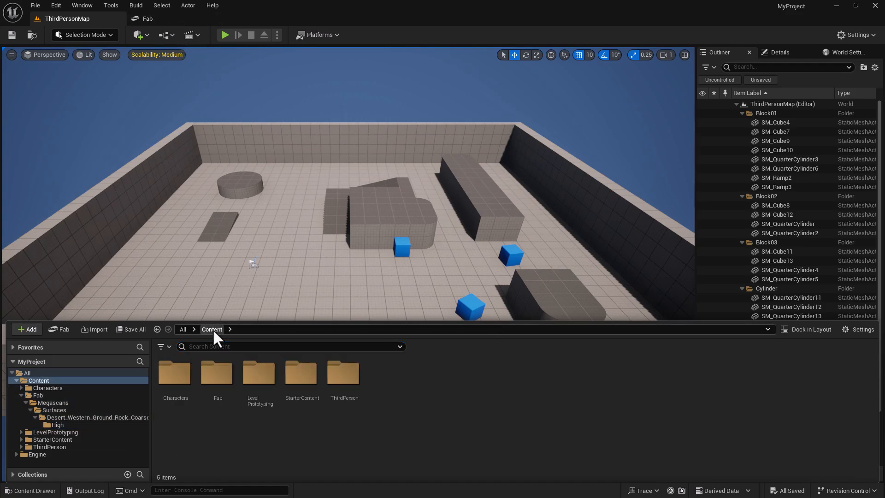
{"action": "left_click", "coordinate": [165, 22]}
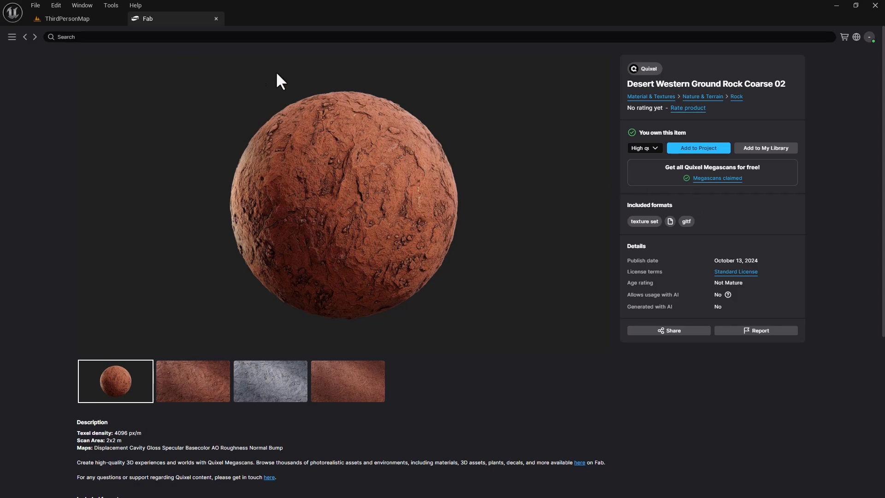
- Add Desert Western Cliff Layered XL 06 at Medium quality, then Cliff Layered Corner XL 01
{"action": "left_click", "coordinate": [25, 37]}
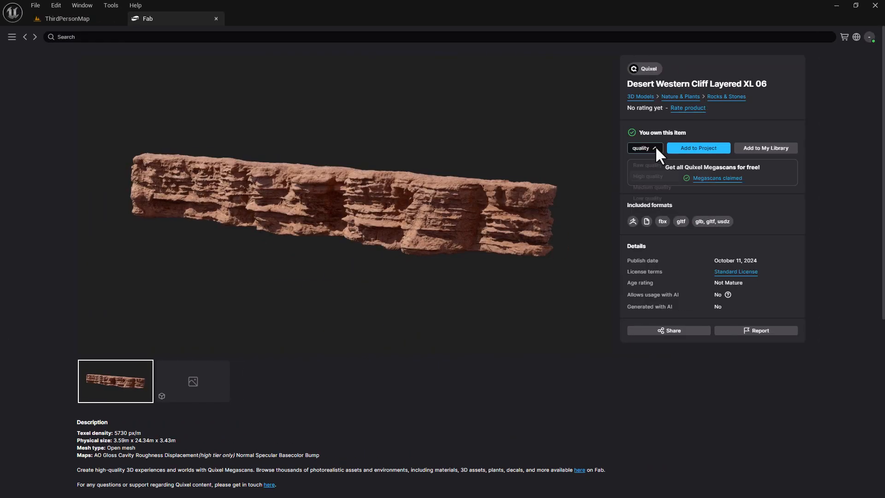
{"action": "left_click", "coordinate": [653, 147]}
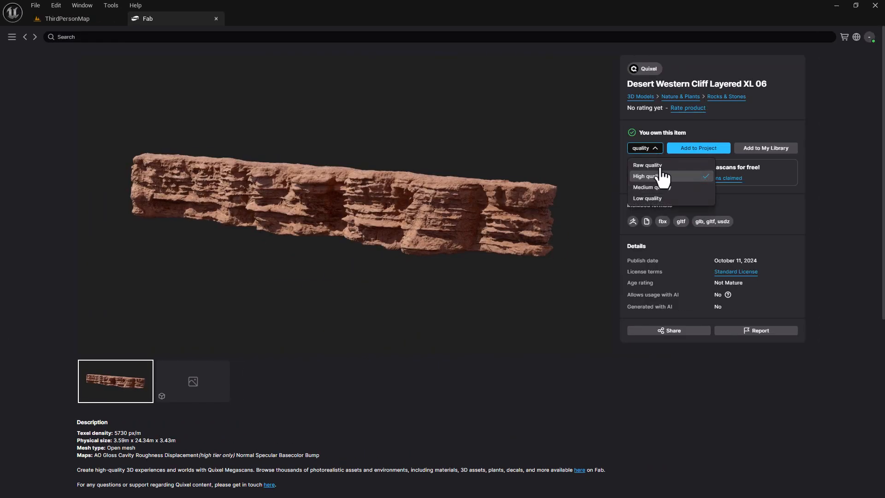
{"action": "left_click", "coordinate": [668, 188]}
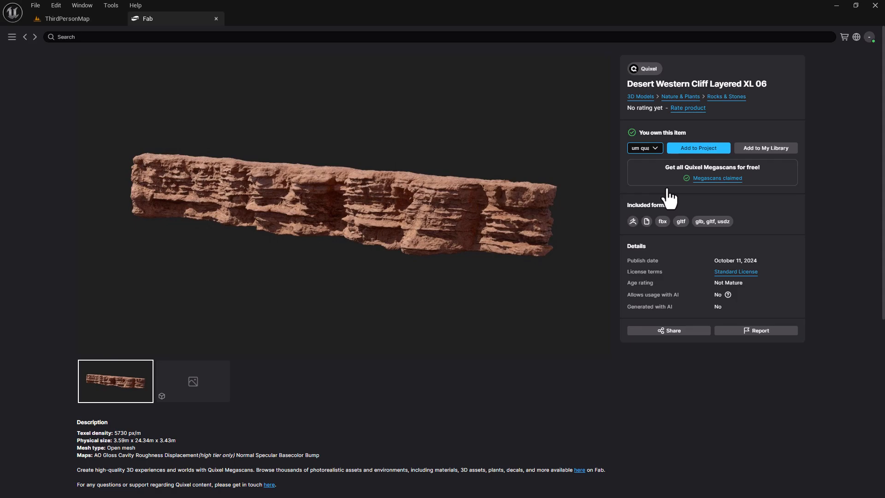
{"action": "left_click", "coordinate": [699, 150]}
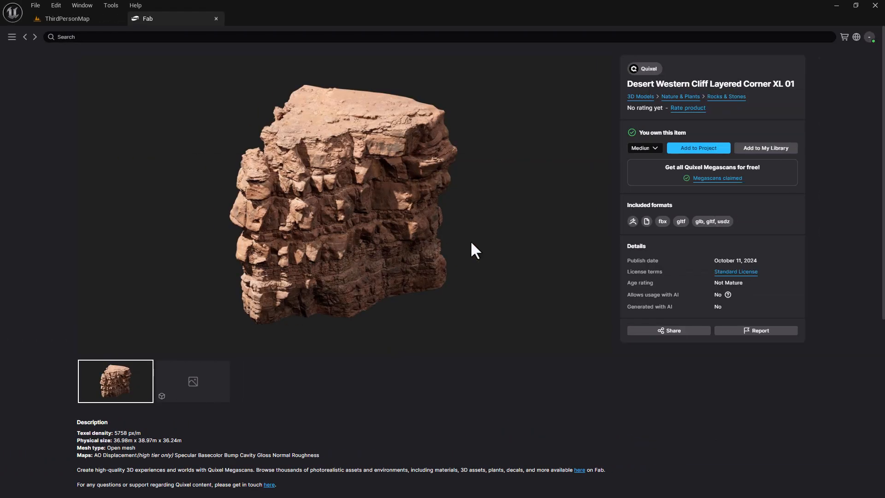
{"action": "left_click", "coordinate": [694, 152]}
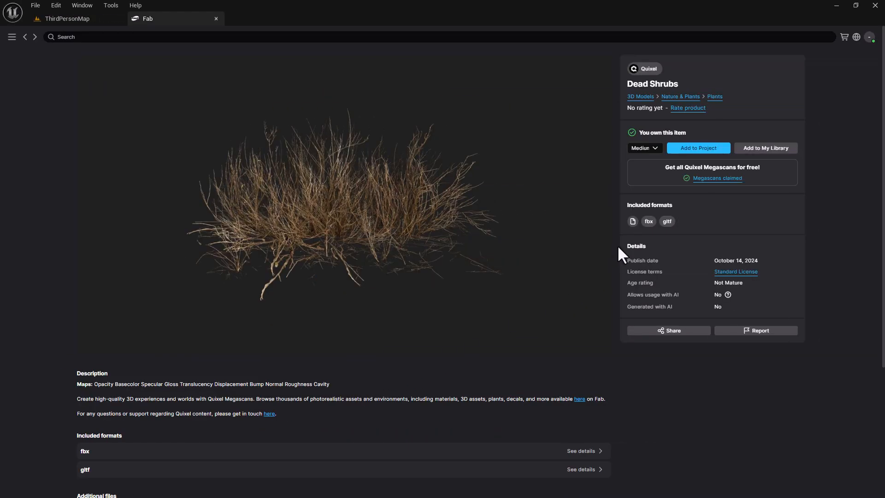
- Add Dead Shrubs, Sandstone Rocky Ground, Gigantic Sandstone Terrain and Skull at Medium quality
{"action": "left_click", "coordinate": [690, 149]}
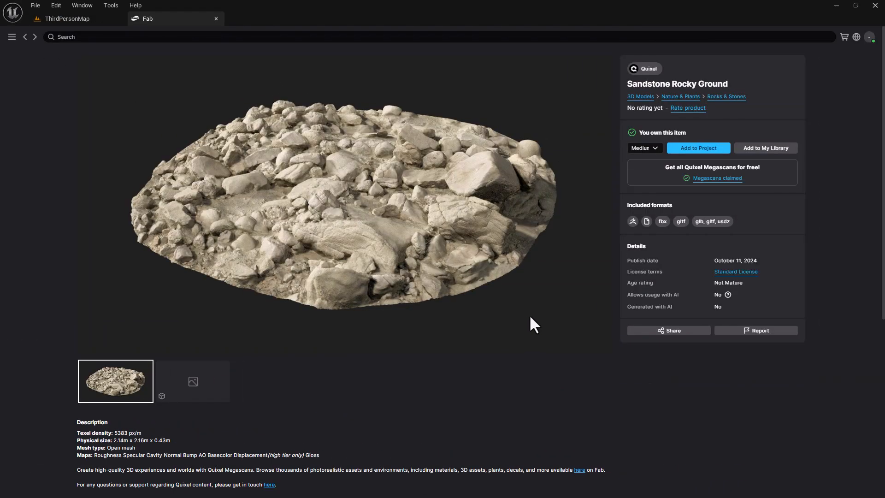
{"action": "left_click", "coordinate": [705, 149]}
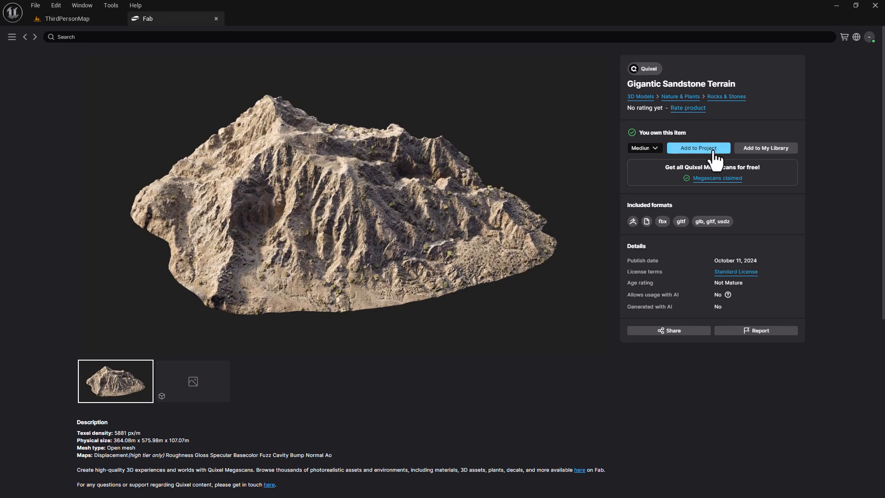
{"action": "left_click", "coordinate": [714, 150]}
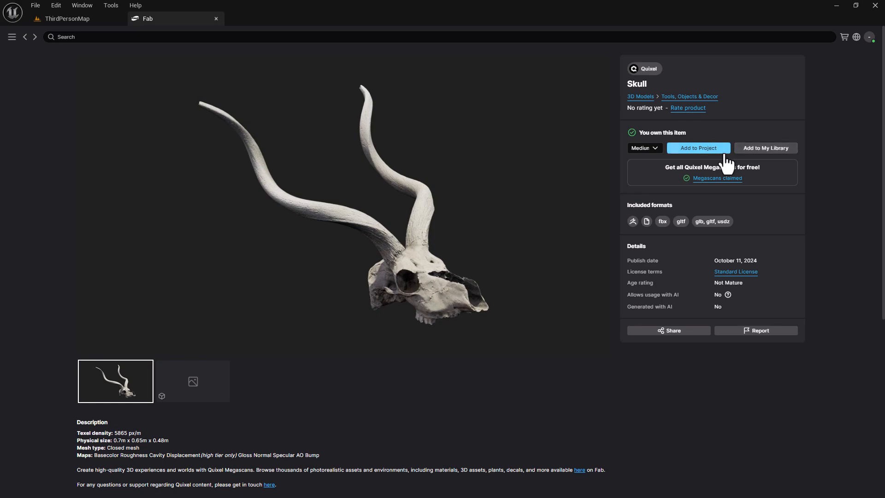
{"action": "left_click", "coordinate": [718, 151]}
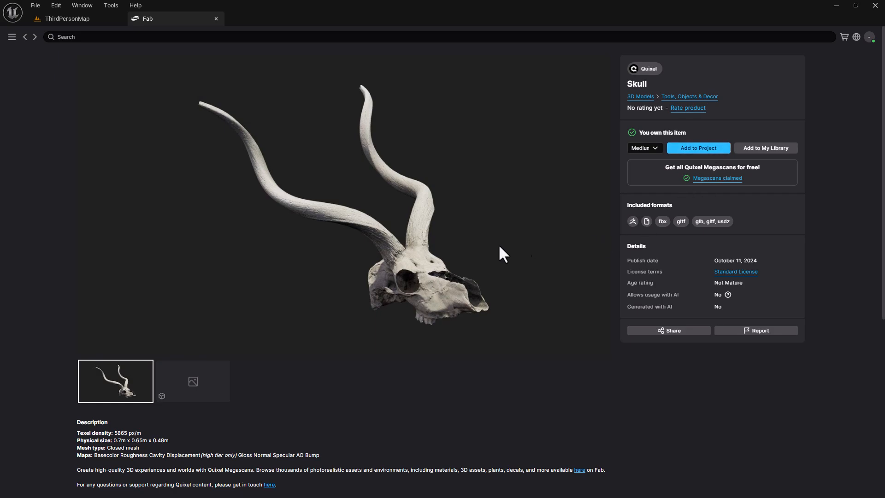
- Close the Fab store, return to the level and save all 50 unsaved assets
{"action": "left_click", "coordinate": [216, 20]}
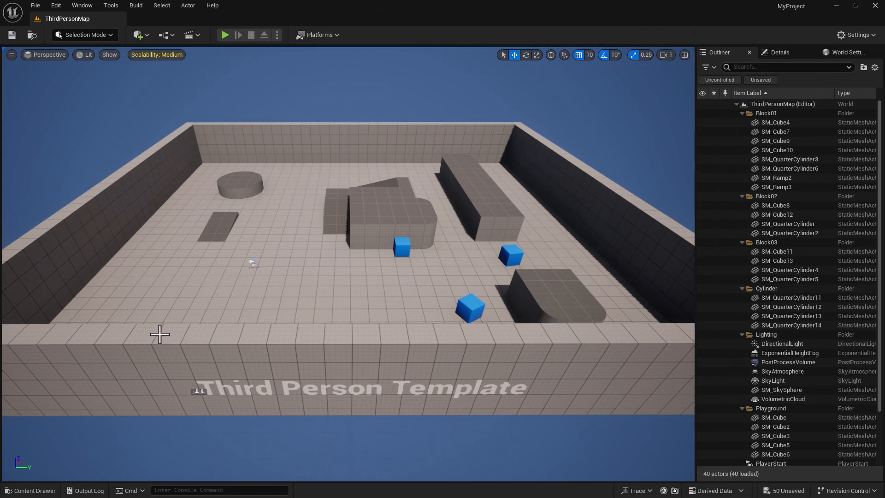
{"action": "left_click", "coordinate": [31, 490]}
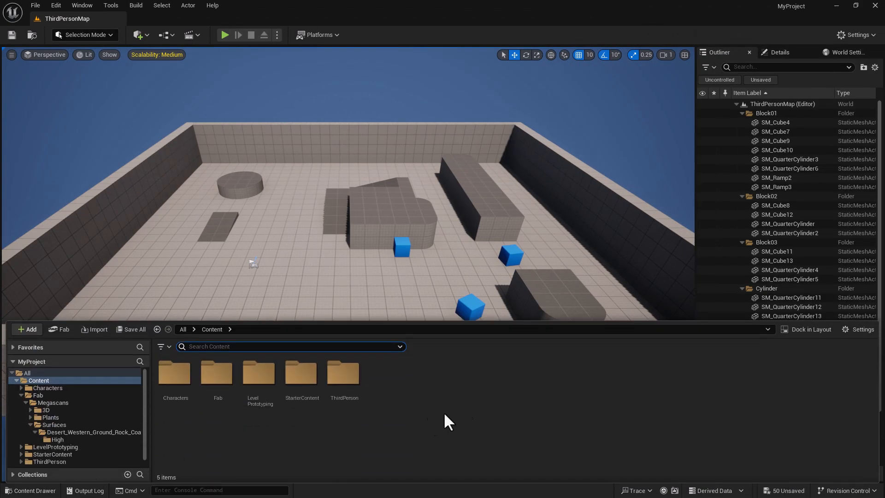
{"action": "left_click", "coordinate": [793, 493]}
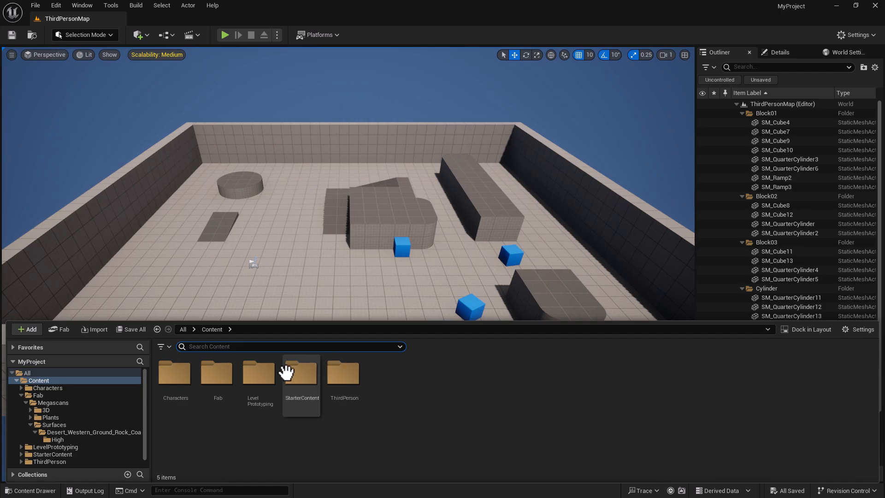
- Open the Fab > Megascans > 3D folder in the Content Browser
{"action": "left_click", "coordinate": [213, 375]}
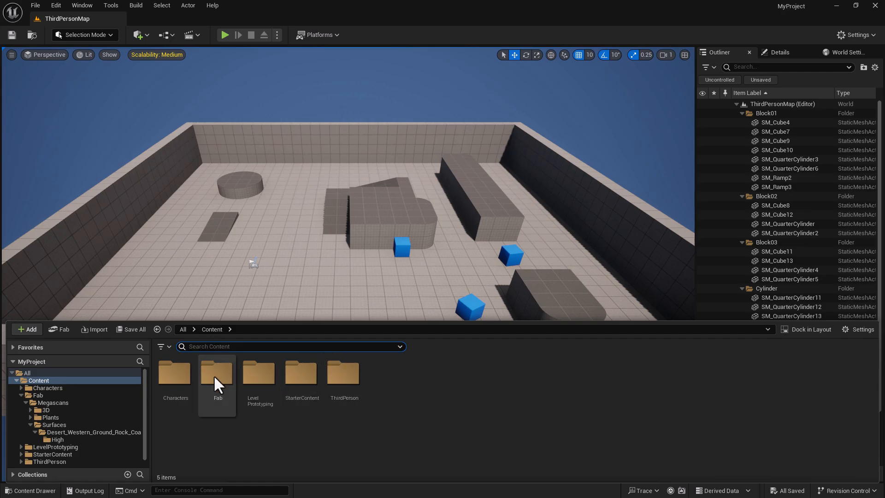
{"action": "double_click", "coordinate": [213, 371]}
{"action": "left_click", "coordinate": [177, 369]}
{"action": "double_click", "coordinate": [178, 369]}
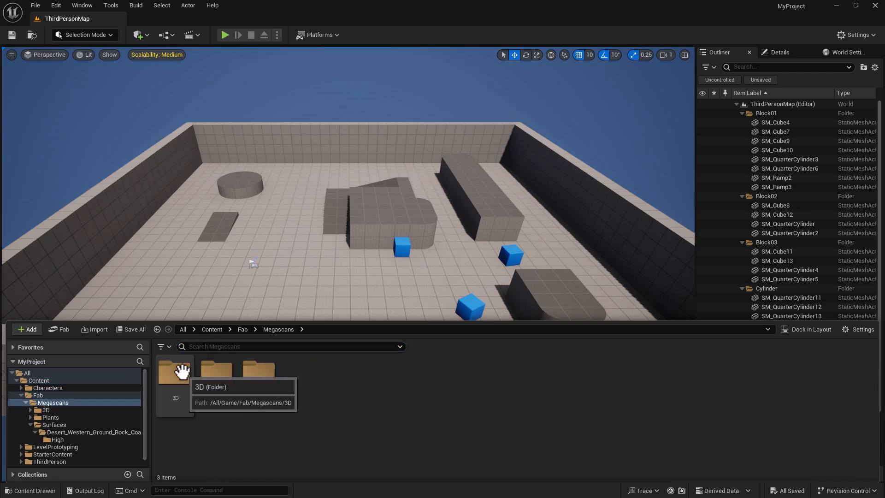
{"action": "left_click", "coordinate": [177, 386]}
{"action": "double_click", "coordinate": [177, 378]}
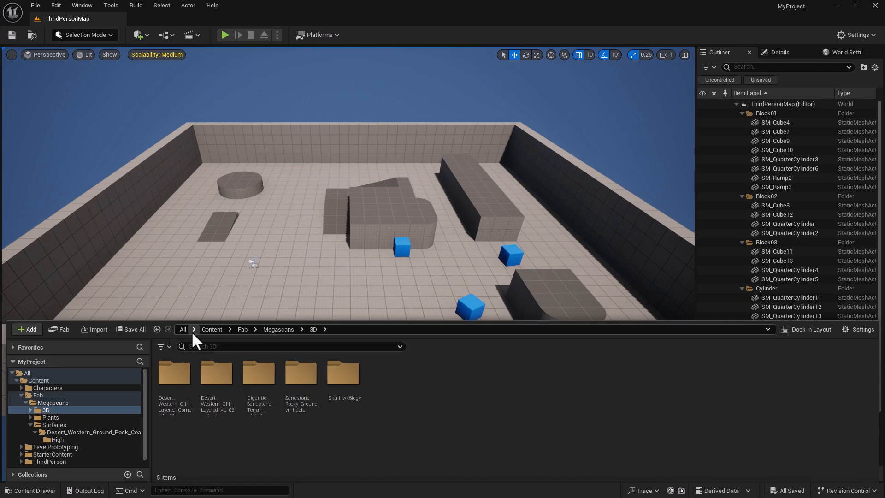
- Filter the Content Browser to show only Static Mesh assets
{"action": "left_click", "coordinate": [162, 347]}
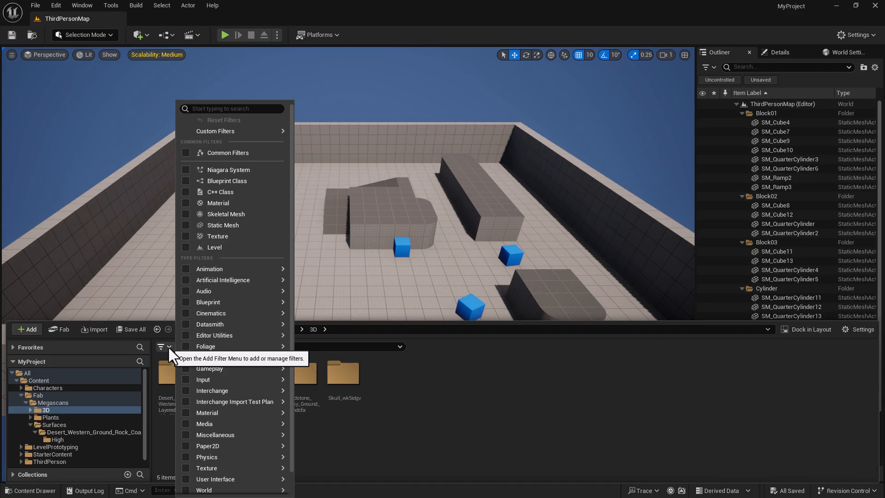
{"action": "left_click", "coordinate": [185, 225]}
{"action": "mouse_move", "coordinate": [311, 350]}
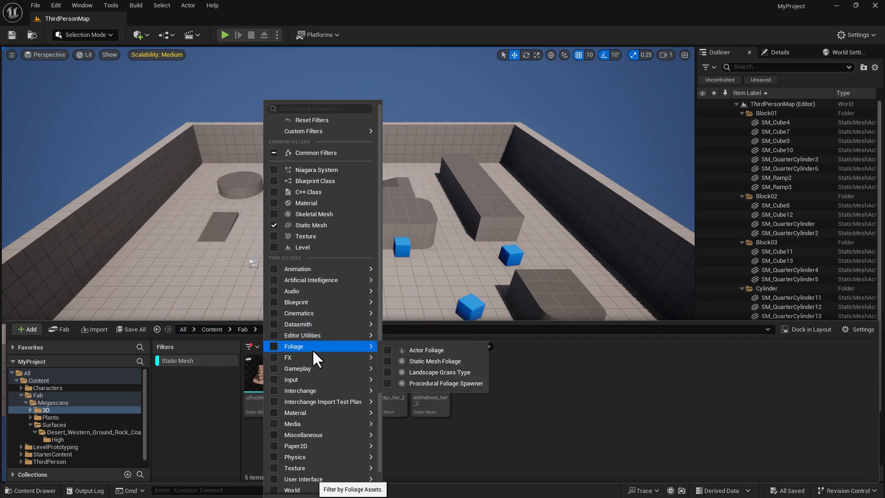
{"action": "left_click", "coordinate": [548, 406]}
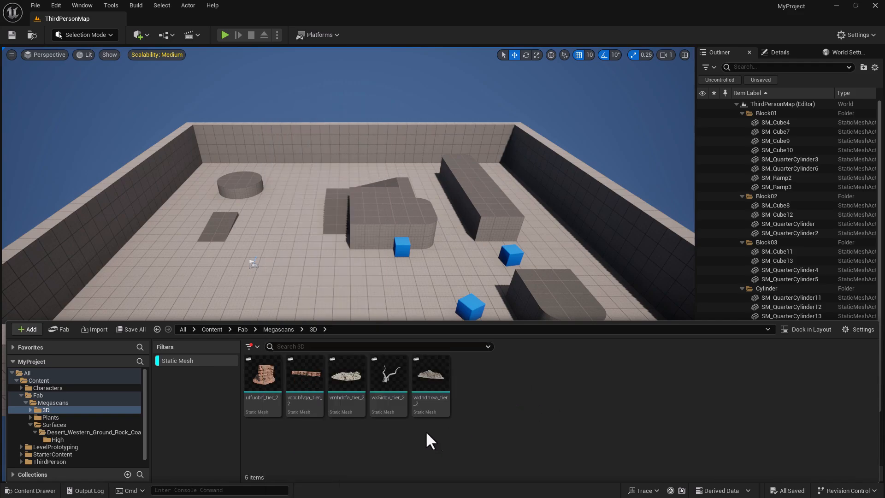
- Select all five rock meshes and enable Nanite on them
{"action": "left_click", "coordinate": [271, 374]}
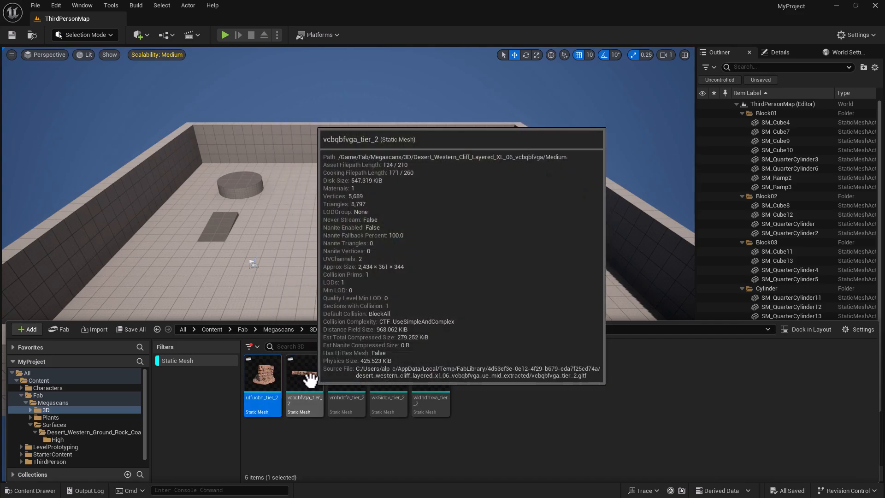
{"action": "left_click", "coordinate": [428, 377], "text": "shift"}
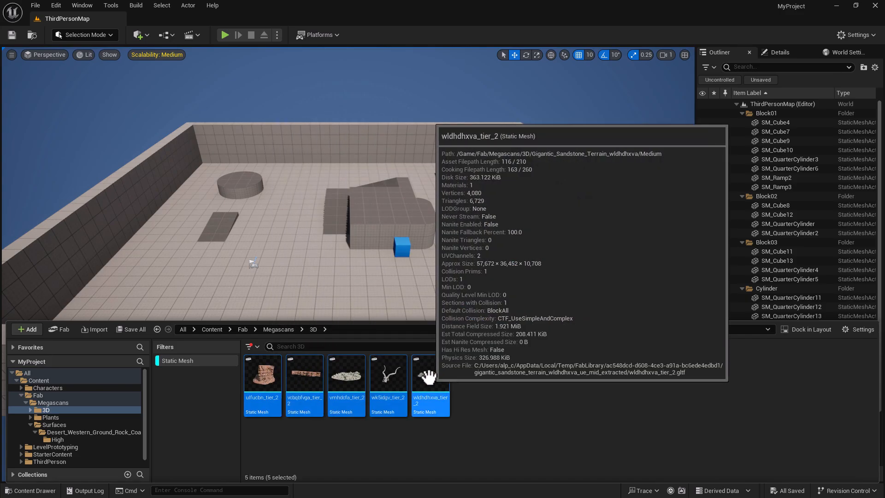
{"action": "right_click", "coordinate": [427, 377]}
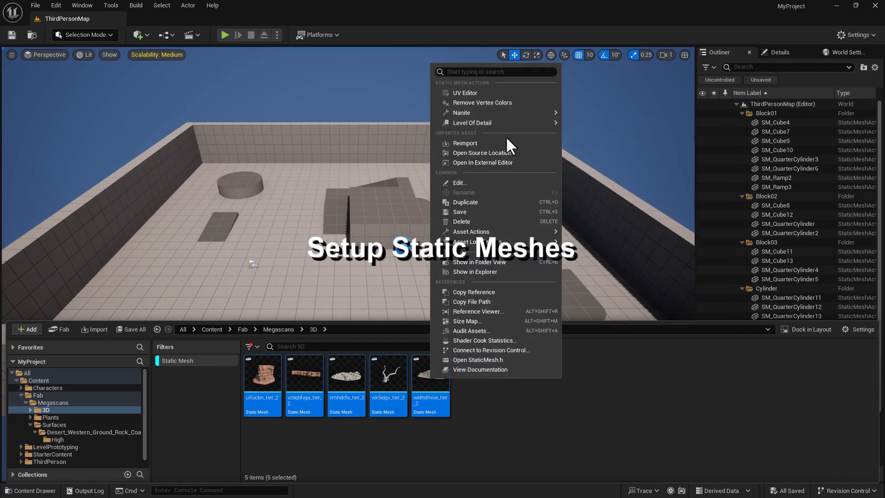
{"action": "mouse_move", "coordinate": [506, 112]}
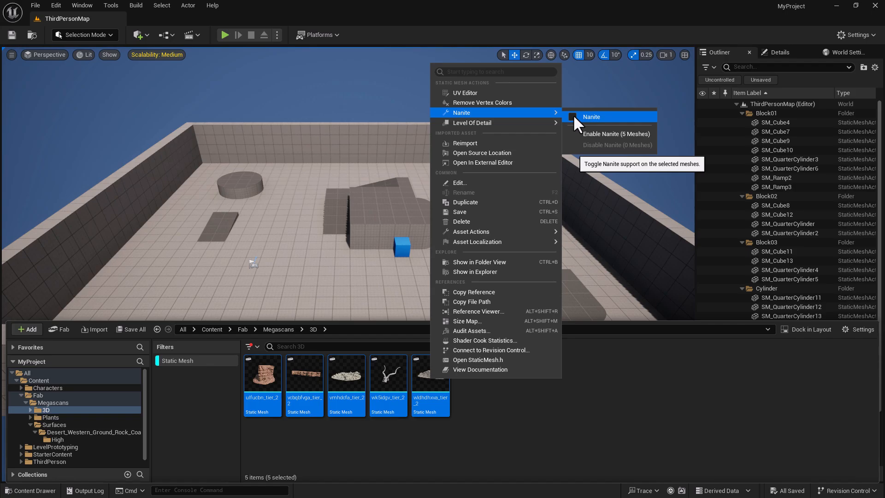
{"action": "left_click", "coordinate": [607, 134]}
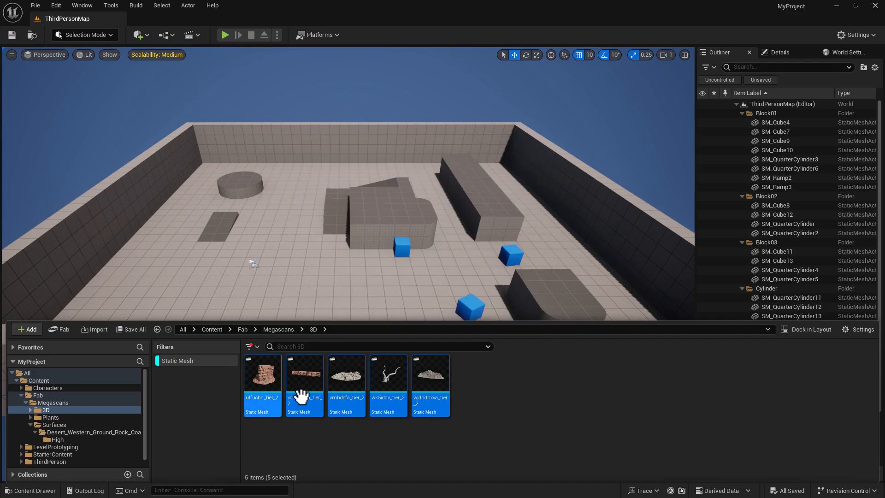
- Deselect the meshes, open ulfucbn_tier_2 in the Static Mesh Editor and back the camera away
{"action": "left_click", "coordinate": [464, 394]}
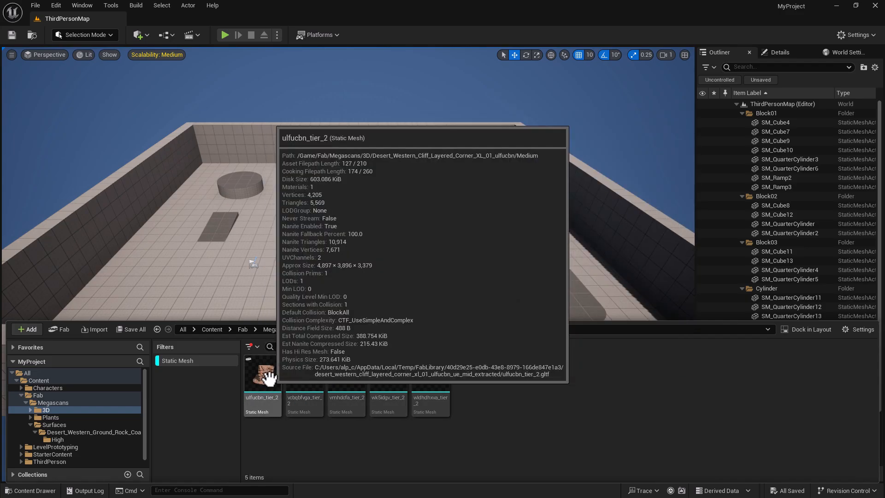
{"action": "double_click", "coordinate": [265, 377]}
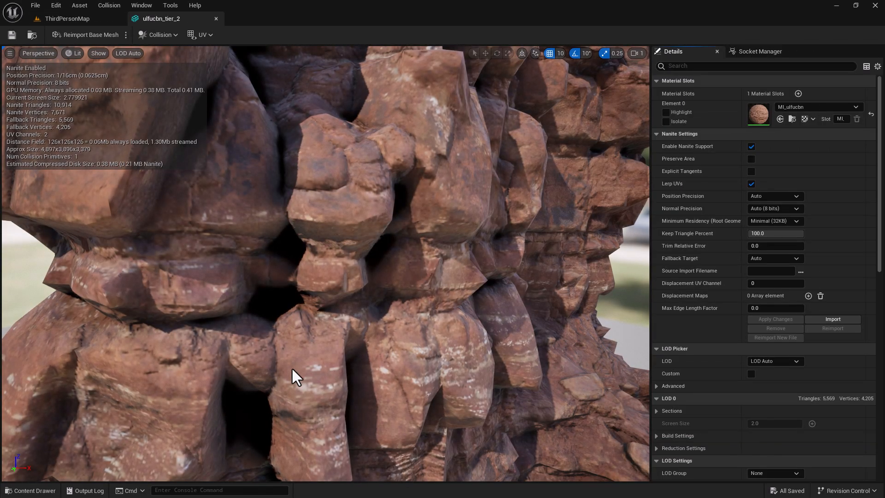
{"action": "mouse_move", "coordinate": [341, 339]}
{"action": "right_mouse_down"}
{"action": "mouse_move", "coordinate": [354, 359]}
{"action": "mouse_move", "coordinate": [350, 335]}
{"action": "right_mouse_up"}
{"action": "key", "text": "s"}
- Display the rock's simple and complex collision in the viewport
{"action": "scroll", "coordinate": [348, 351], "scroll_direction": "down", "scroll_amount": 1}
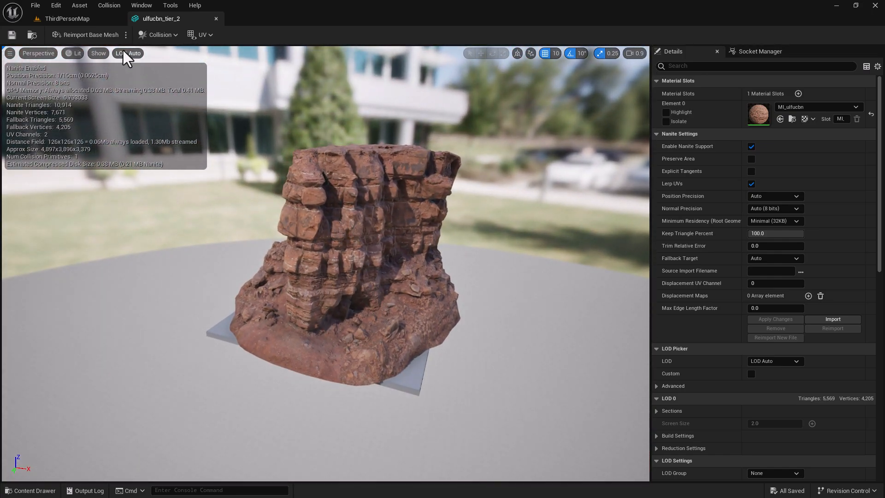
{"action": "left_click", "coordinate": [98, 54]}
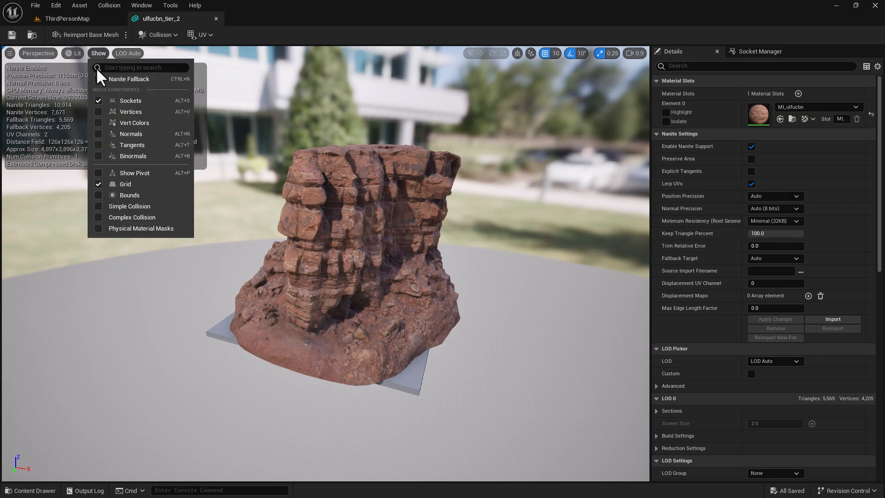
{"action": "left_click", "coordinate": [97, 206]}
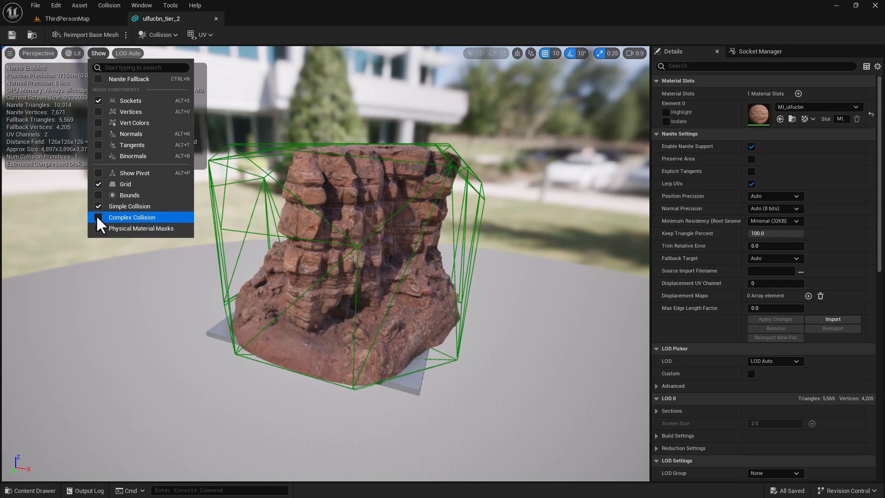
{"action": "left_click", "coordinate": [96, 216]}
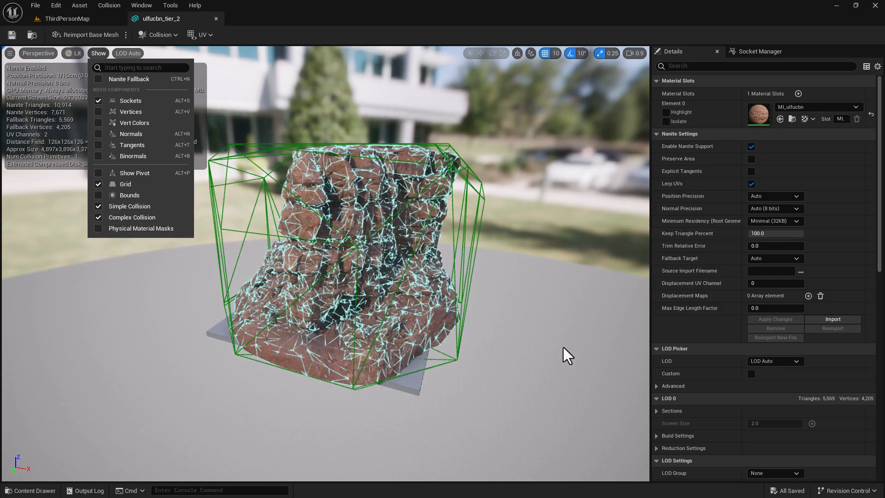
{"action": "left_click", "coordinate": [313, 35]}
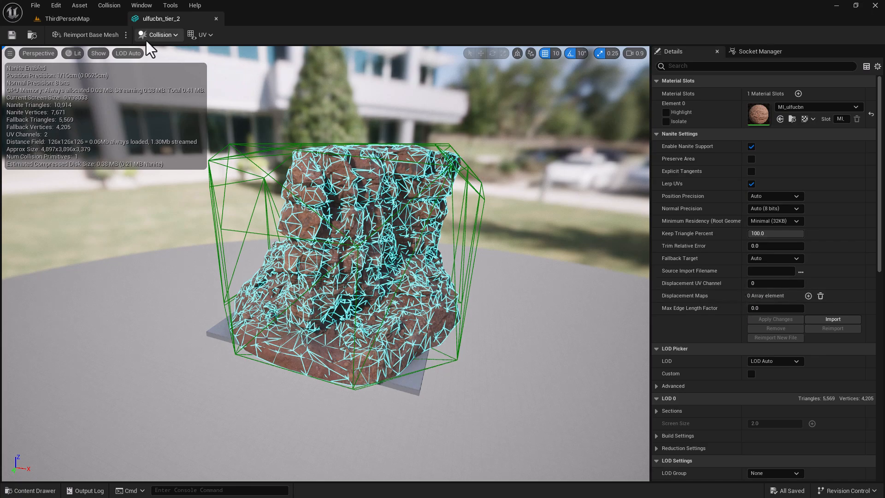
- Remove the simple collision, set Collision Complexity to Use Complex Collision As Simple, and save
{"action": "left_click", "coordinate": [167, 37]}
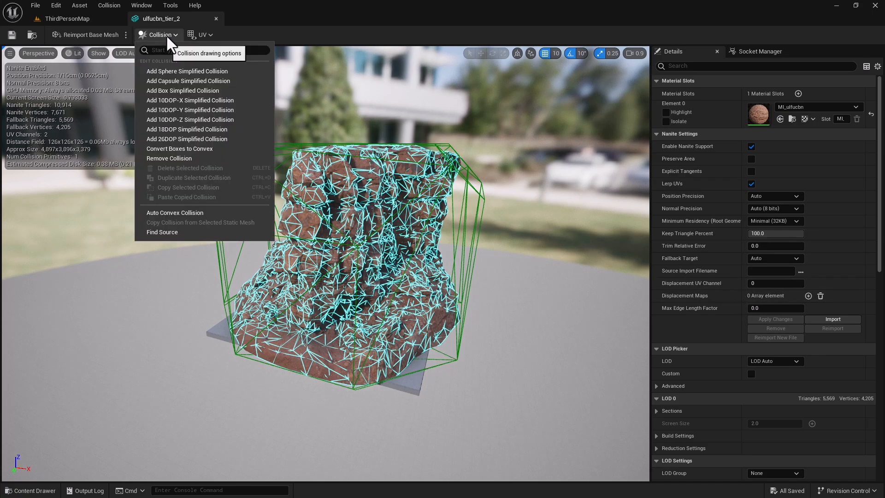
{"action": "left_click", "coordinate": [192, 158]}
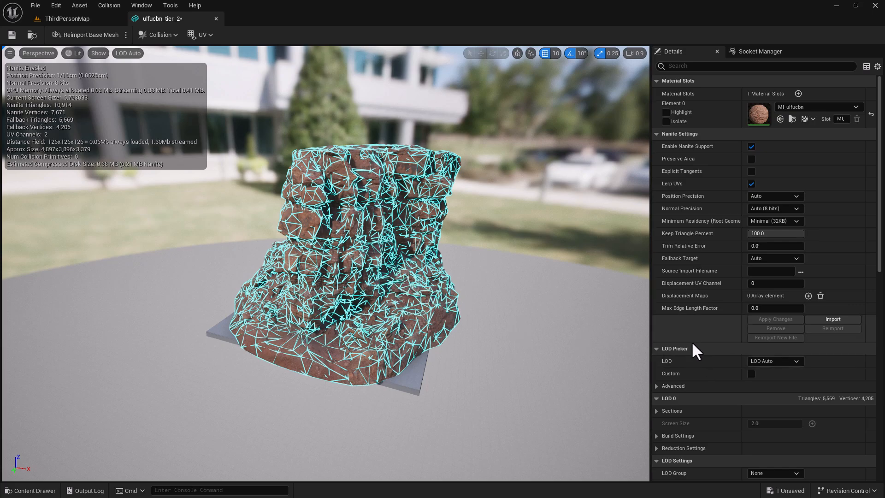
{"action": "scroll", "coordinate": [712, 344], "scroll_direction": "down", "scroll_amount": 5}
{"action": "scroll", "coordinate": [709, 349], "scroll_direction": "down", "scroll_amount": 4}
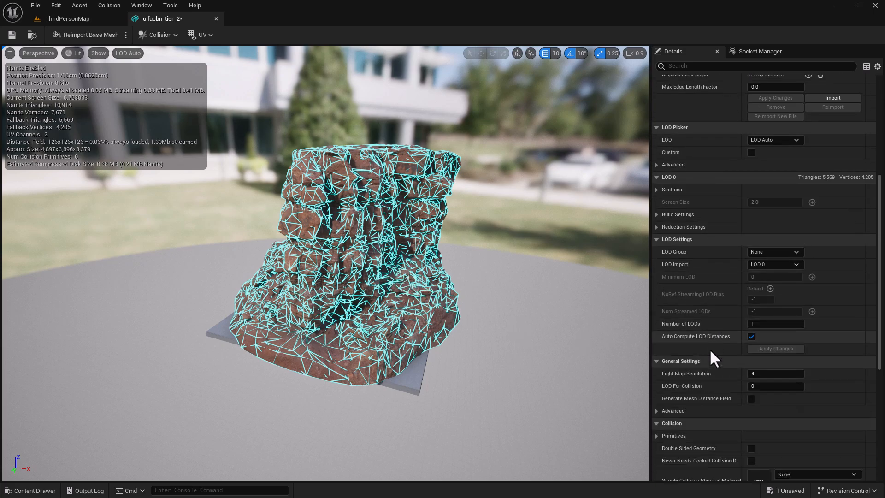
{"action": "scroll", "coordinate": [684, 363], "scroll_direction": "down", "scroll_amount": 2}
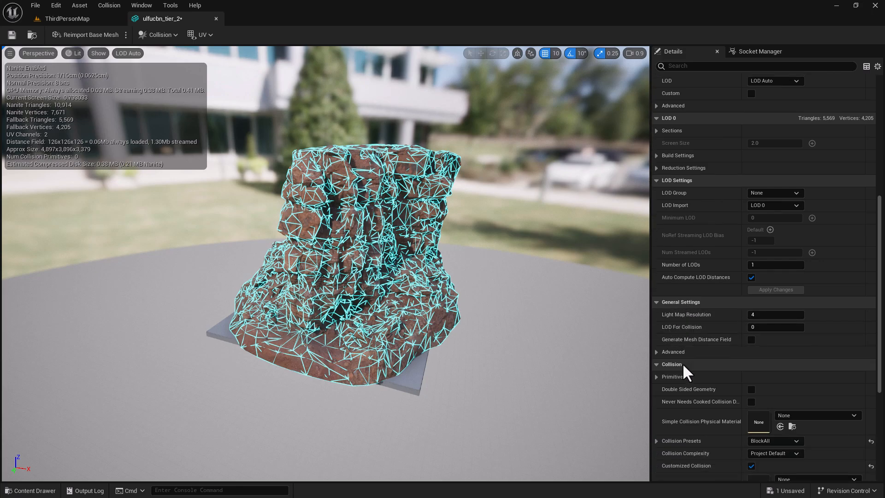
{"action": "scroll", "coordinate": [677, 367], "scroll_direction": "down", "scroll_amount": 3}
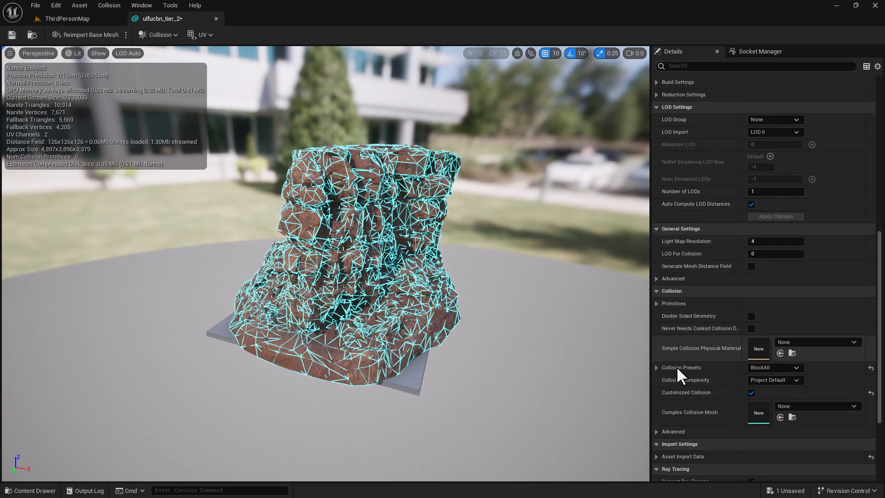
{"action": "left_click", "coordinate": [782, 381]}
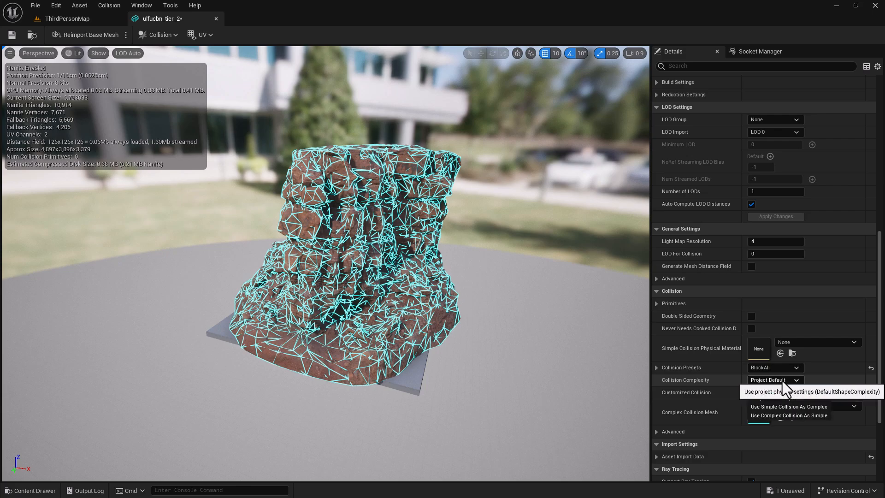
{"action": "left_click", "coordinate": [781, 416]}
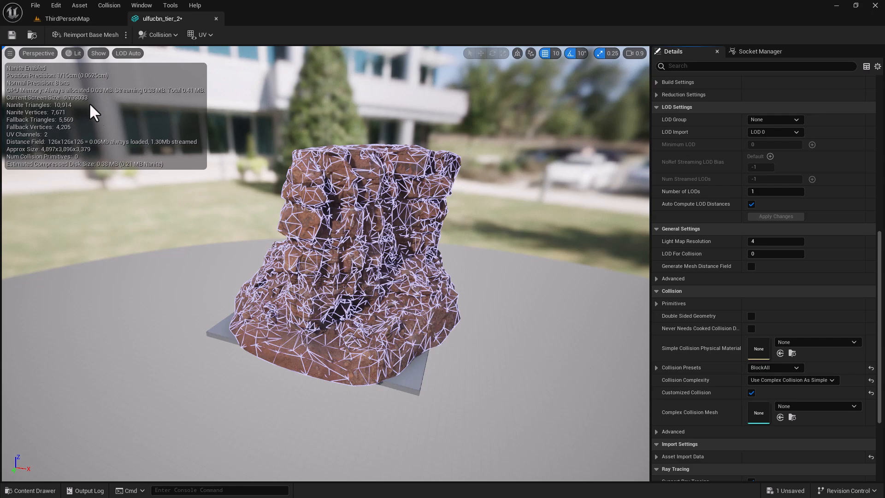
{"action": "left_click", "coordinate": [10, 36]}
- Close the ulfucbn editor and open vcbqbfvga_tier_2 in the Static Mesh Editor
{"action": "left_click", "coordinate": [216, 18]}
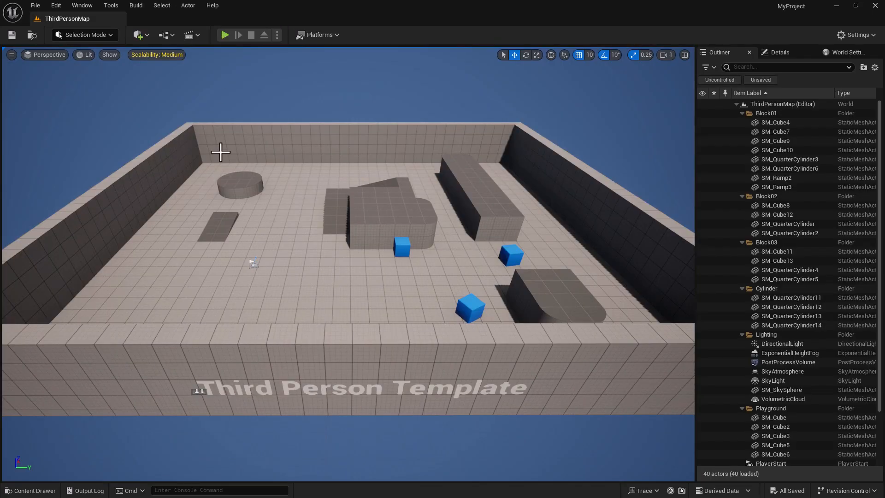
{"action": "left_click", "coordinate": [30, 490]}
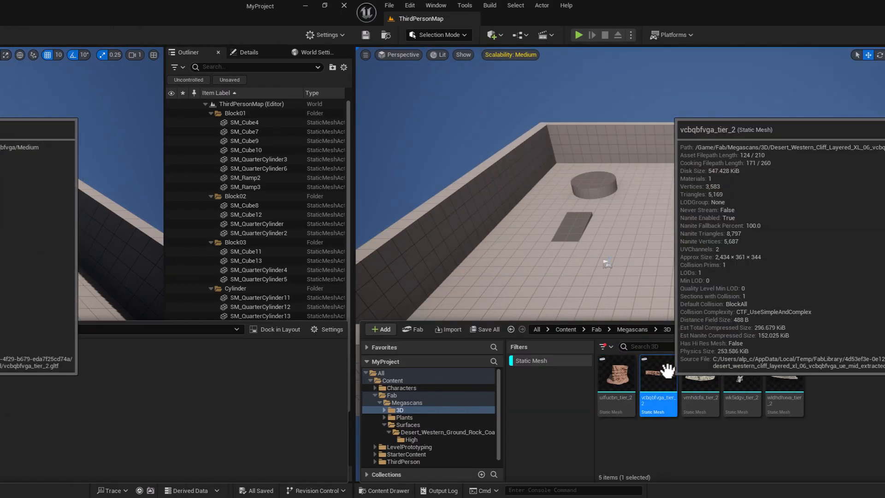
{"action": "double_click", "coordinate": [224, 372]}
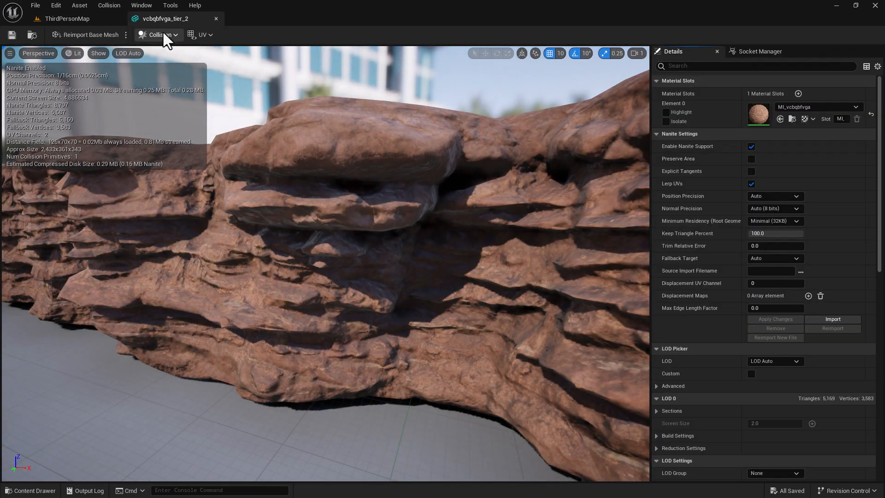
{"action": "right_click_drag", "start_coordinate": [361, 234], "coordinate": [373, 295]}
{"action": "key", "text": "s"}
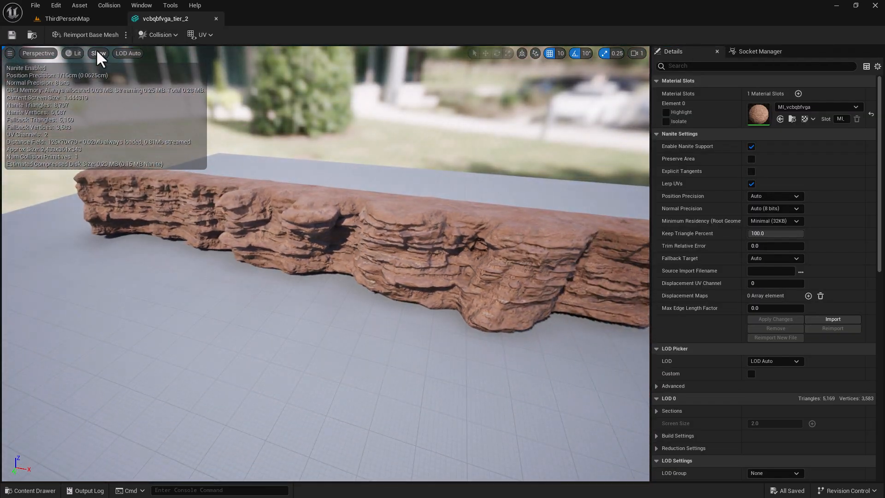
- Remove the rock's existing collision and display its complex collision wireframe
{"action": "left_click", "coordinate": [161, 35]}
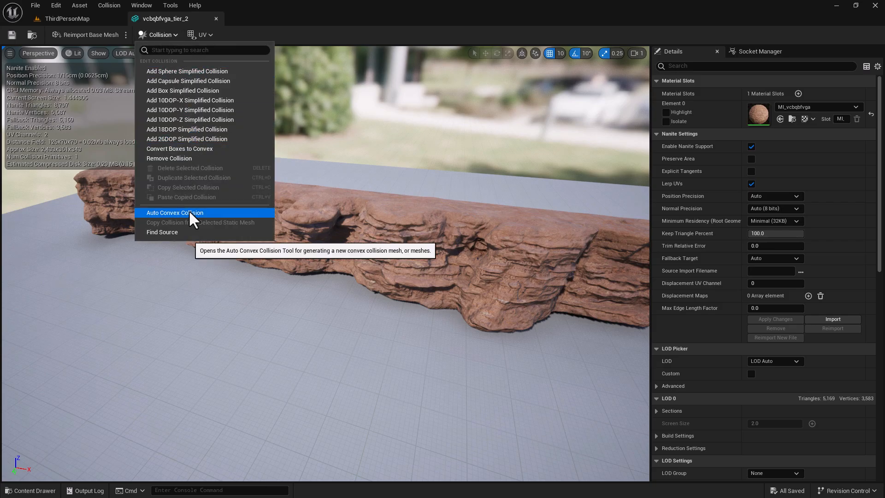
{"action": "left_click", "coordinate": [176, 158]}
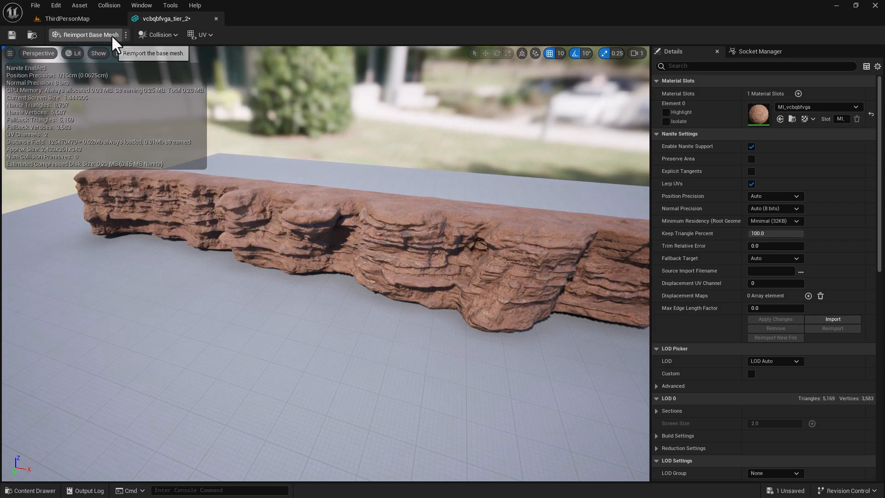
{"action": "left_click", "coordinate": [97, 53]}
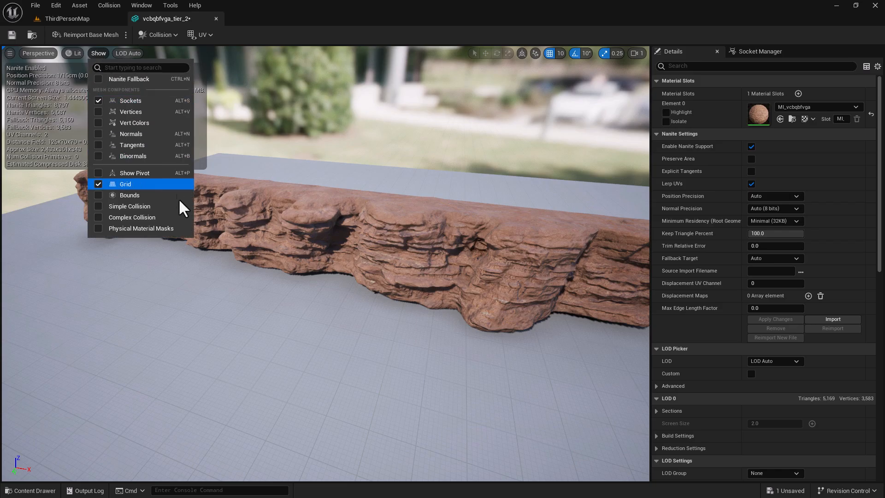
{"action": "left_click", "coordinate": [119, 217]}
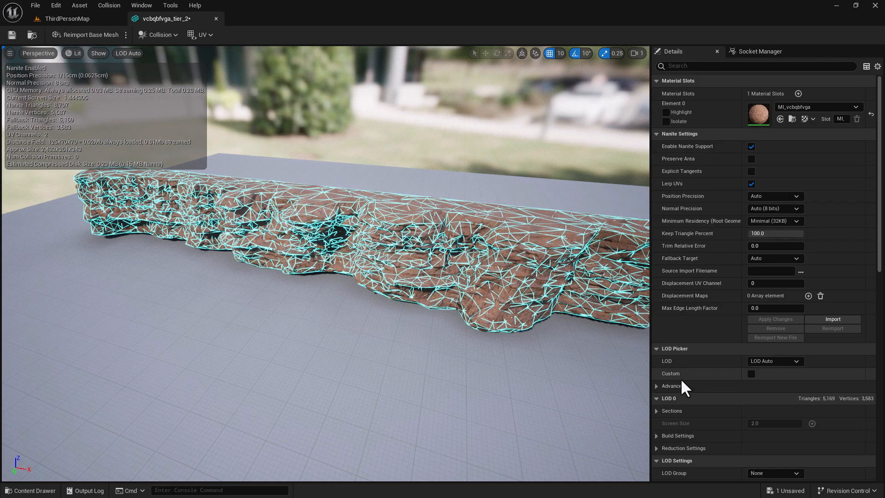
- Set Collision Complexity to Use Complex Collision As Simple, save, and close the editor
{"action": "scroll", "coordinate": [762, 364], "scroll_direction": "down", "scroll_amount": 4}
{"action": "scroll", "coordinate": [759, 383], "scroll_direction": "down", "scroll_amount": 8}
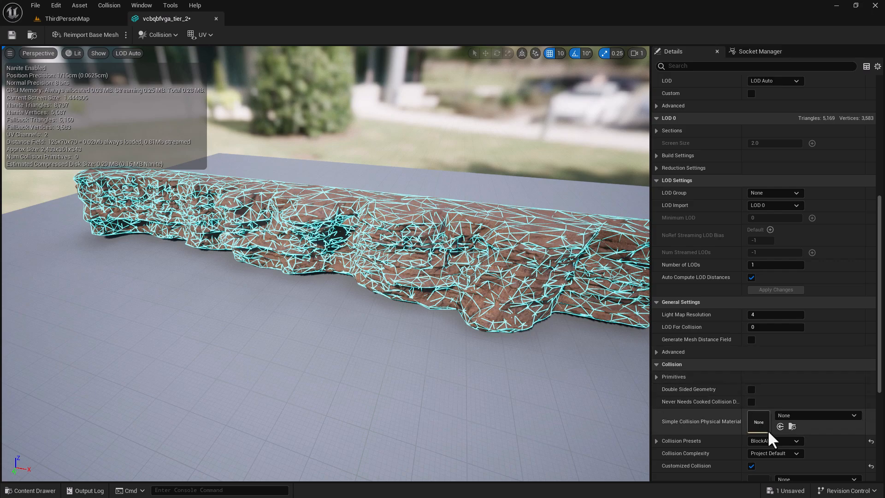
{"action": "scroll", "coordinate": [748, 393], "scroll_direction": "down", "scroll_amount": 1}
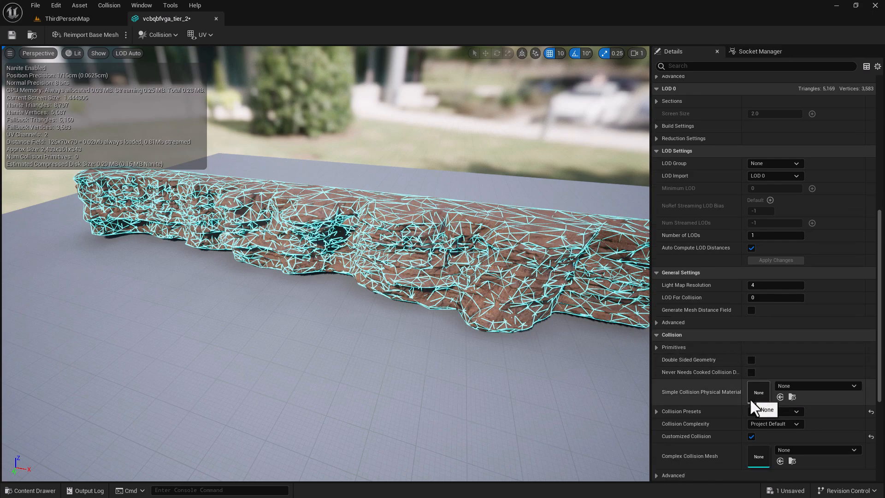
{"action": "left_click", "coordinate": [762, 424]}
{"action": "left_click", "coordinate": [780, 459]}
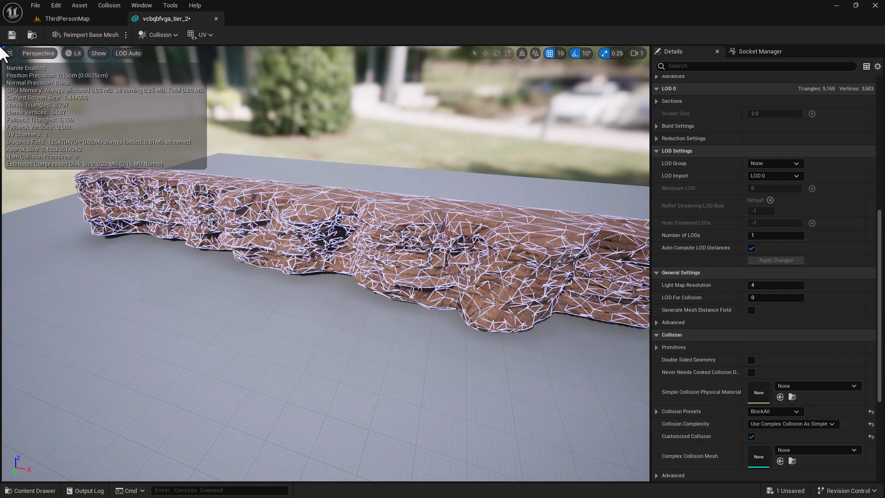
{"action": "left_click", "coordinate": [14, 33]}
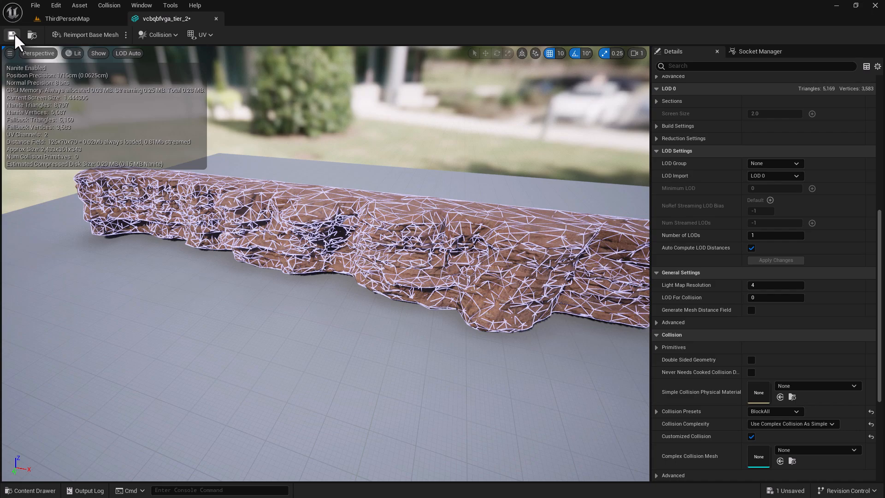
{"action": "left_click", "coordinate": [215, 18]}
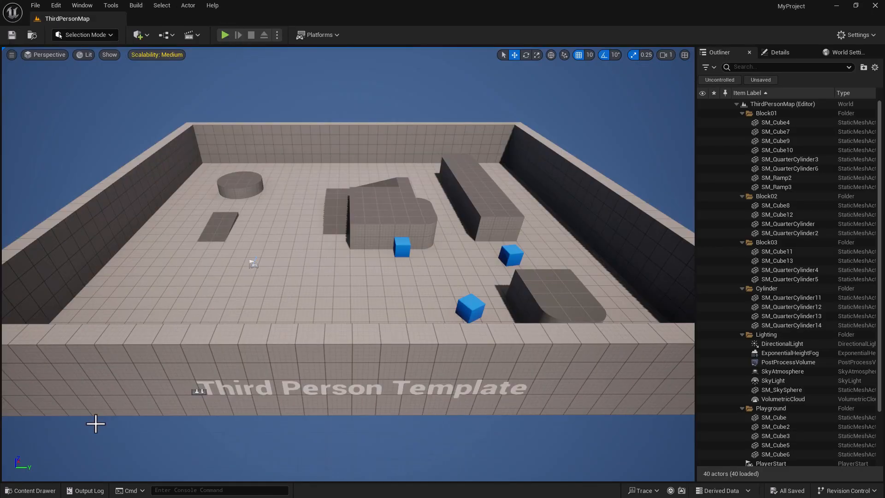
- Open the vmhdcfa_tier_2 rock pile mesh, show its simple collision and remove the hull
{"action": "left_click", "coordinate": [33, 494]}
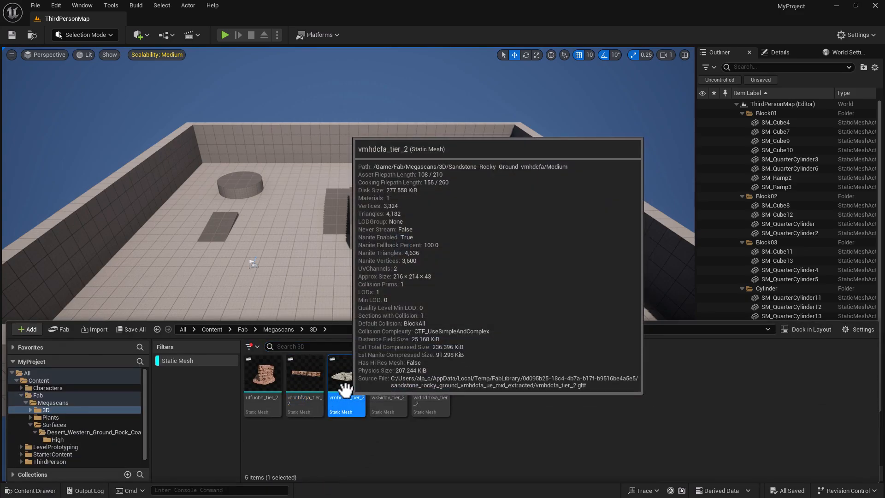
{"action": "double_click", "coordinate": [345, 387]}
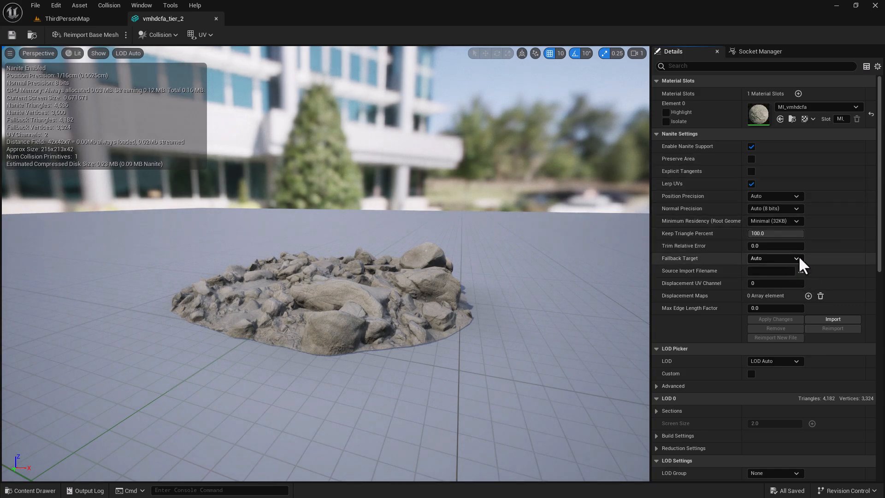
{"action": "left_click", "coordinate": [158, 35]}
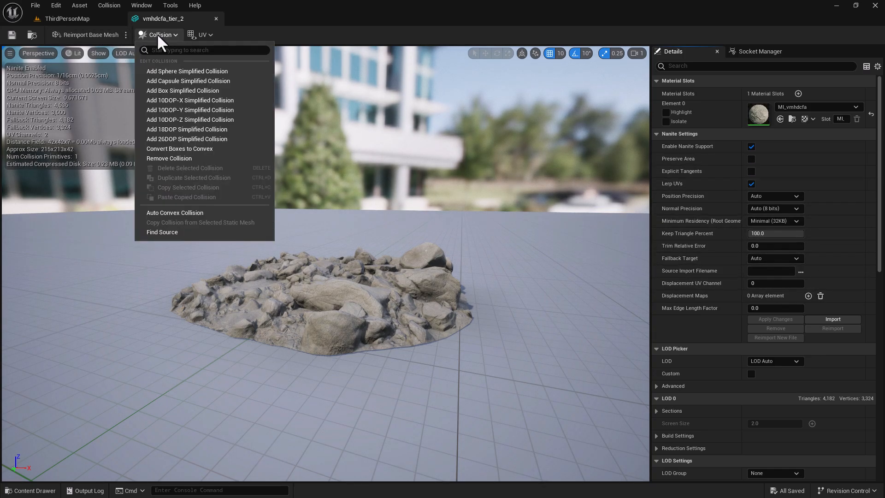
{"action": "left_click", "coordinate": [99, 53]}
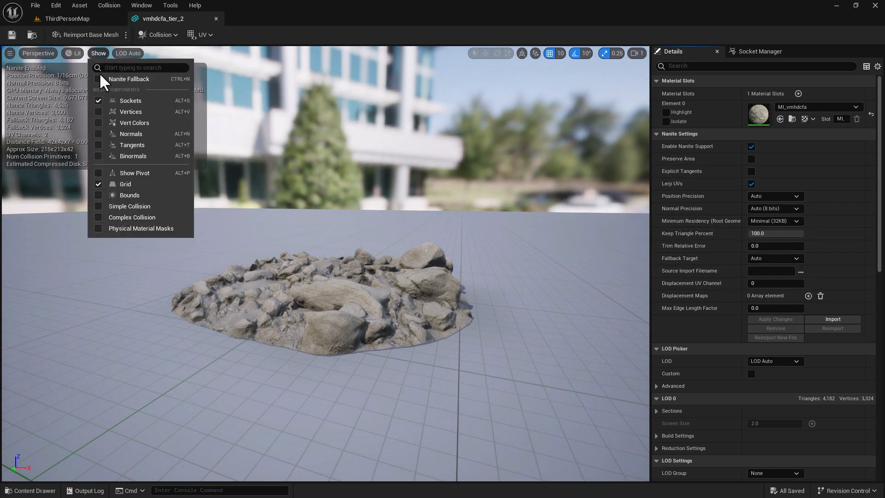
{"action": "left_click", "coordinate": [98, 206]}
{"action": "left_click", "coordinate": [154, 35]}
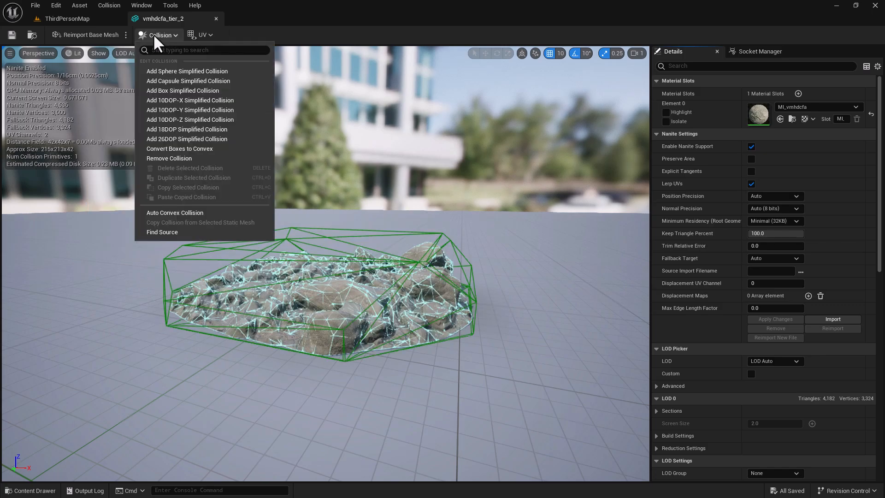
{"action": "left_click", "coordinate": [181, 158]}
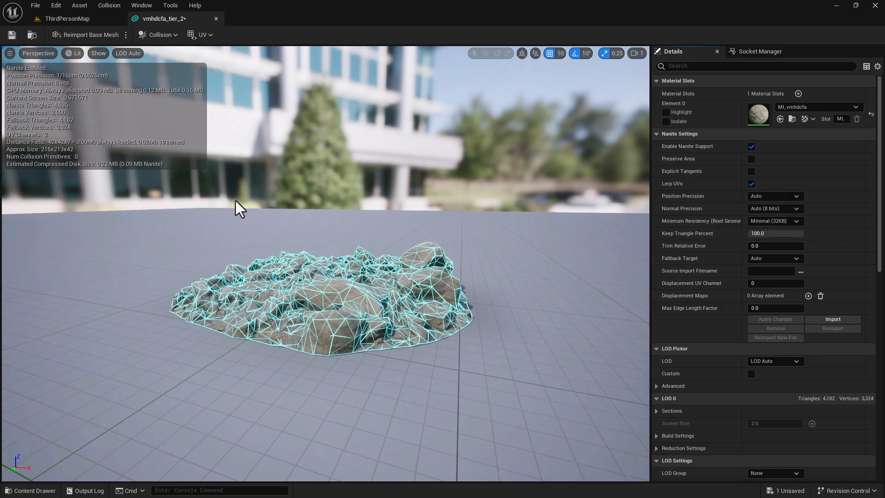
- Set Collision Complexity to Use Complex Collision As Simple, save the mesh and close its editor
{"action": "scroll", "coordinate": [753, 344], "scroll_direction": "down", "scroll_amount": 10}
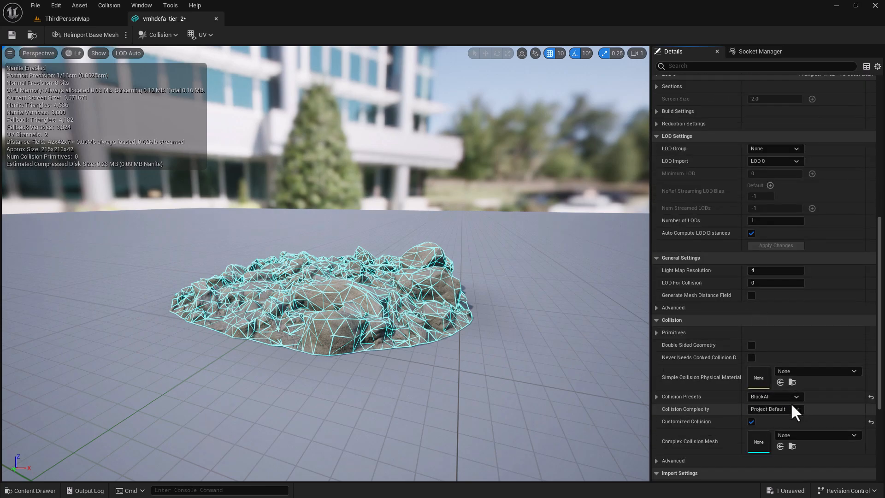
{"action": "left_click", "coordinate": [787, 410]}
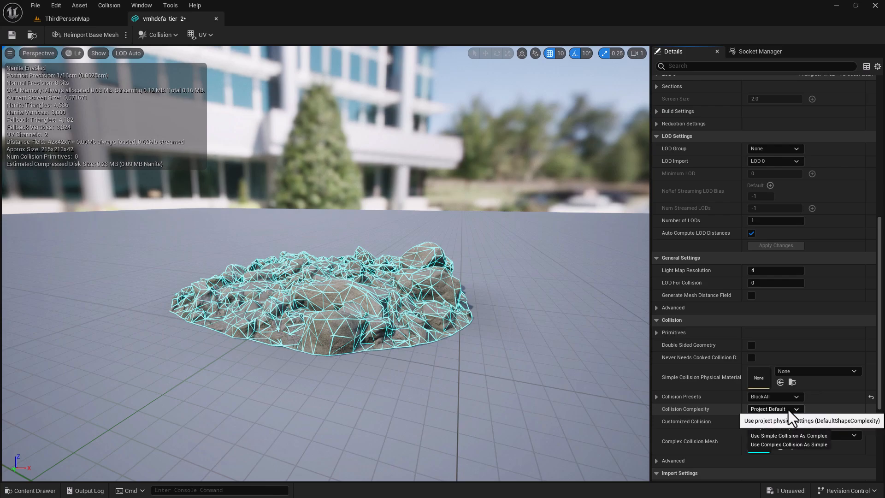
{"action": "left_click", "coordinate": [787, 445]}
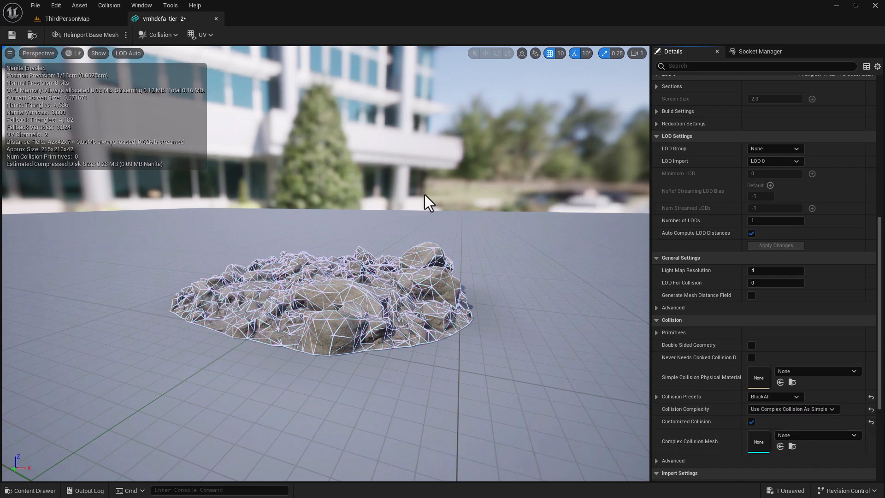
{"action": "left_click", "coordinate": [10, 35]}
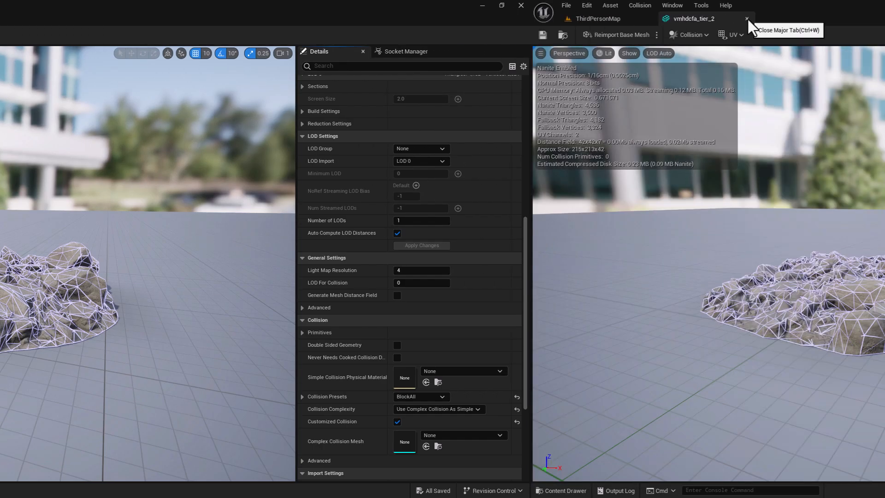
{"action": "left_click", "coordinate": [747, 18]}
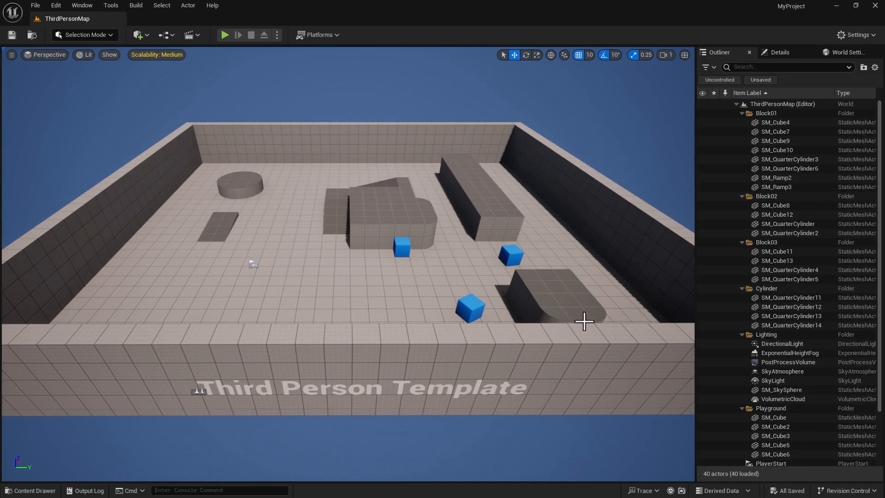
- Create a new level from the Basic template
{"action": "left_click", "coordinate": [545, 219]}
{"action": "key", "text": "s"}
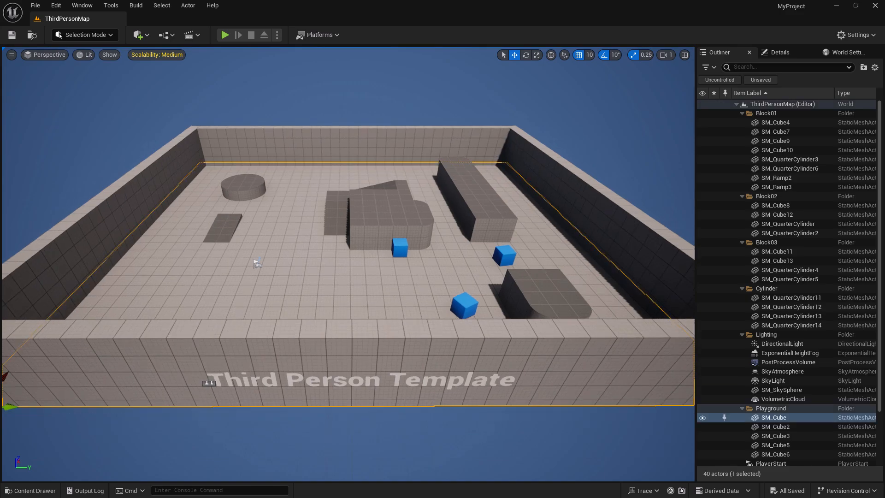
{"action": "key", "text": "ctrl+n"}
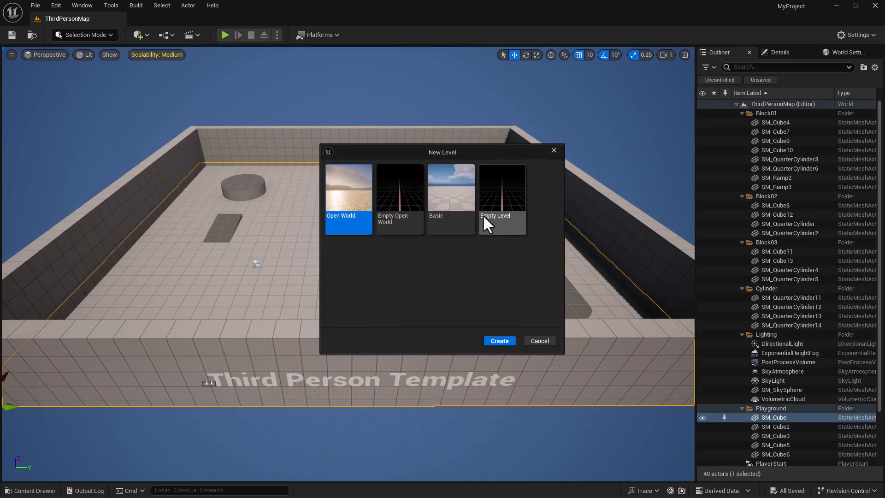
{"action": "left_click", "coordinate": [444, 191]}
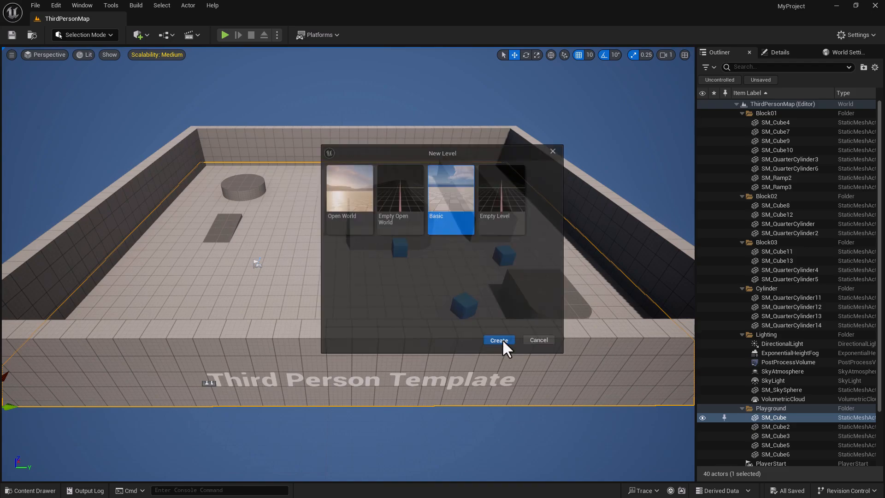
{"action": "left_click", "coordinate": [499, 341]}
- Fly the camera back and up until the whole checkered floor is visible
{"action": "mouse_move", "coordinate": [476, 318]}
{"action": "right_mouse_down"}
{"action": "mouse_move", "coordinate": [479, 368]}
{"action": "mouse_move", "coordinate": [464, 376]}
{"action": "mouse_move", "coordinate": [480, 376]}
{"action": "mouse_move", "coordinate": [470, 383]}
{"action": "mouse_move", "coordinate": [478, 380]}
{"action": "mouse_move", "coordinate": [473, 411]}
{"action": "mouse_move", "coordinate": [473, 397]}
{"action": "mouse_move", "coordinate": [486, 403]}
{"action": "mouse_move", "coordinate": [476, 318]}
{"action": "right_mouse_up"}
{"action": "key", "text": "s"}
{"action": "key", "text": "e"}
{"action": "key", "text": "w"}
{"action": "key", "text": "s"}
{"action": "key", "text": "a"}
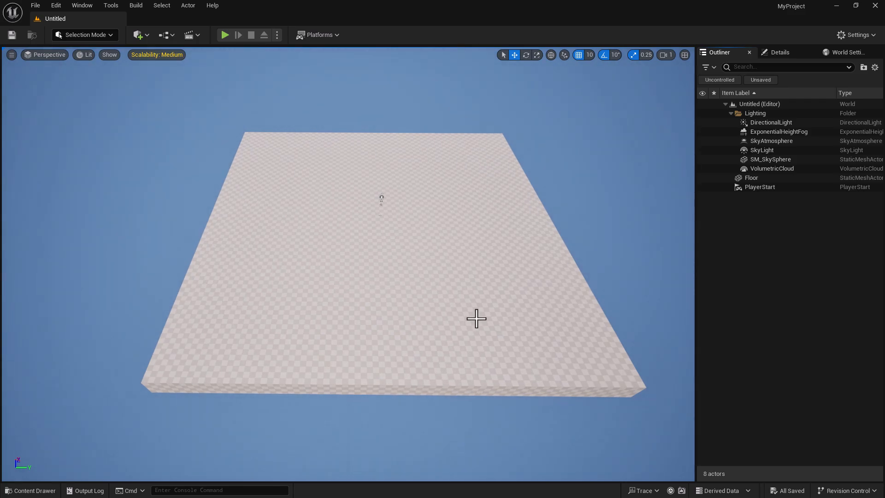
- Frame the whole checkered floor and store it as camera bookmark 4
{"action": "mouse_move", "coordinate": [476, 319]}
{"action": "right_mouse_down"}
{"action": "mouse_move", "coordinate": [476, 297]}
{"action": "mouse_move", "coordinate": [477, 319]}
{"action": "right_mouse_up"}
{"action": "key", "text": "s"}
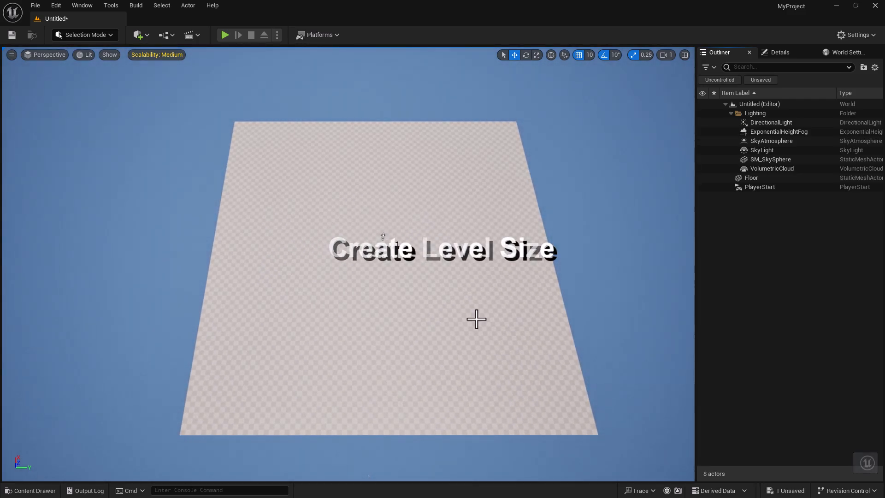
{"action": "key", "text": "ctrl+4"}
{"action": "right_click", "coordinate": [481, 348]}
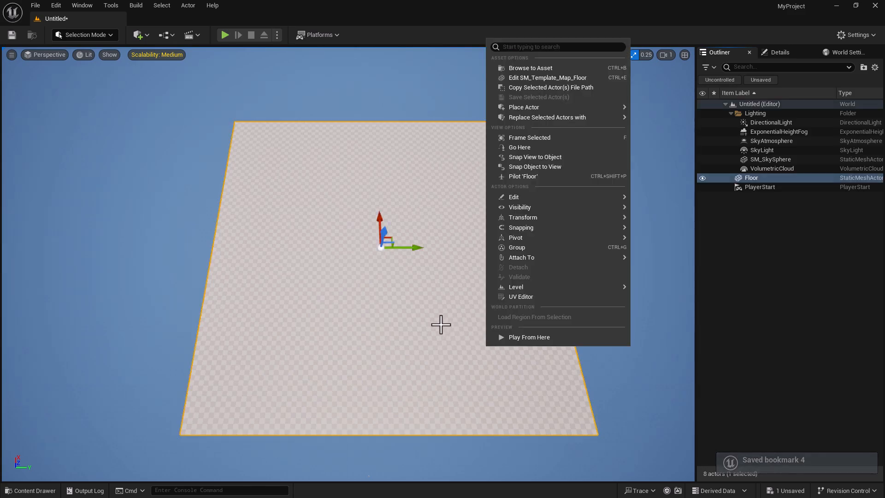
{"action": "left_click", "coordinate": [361, 274]}
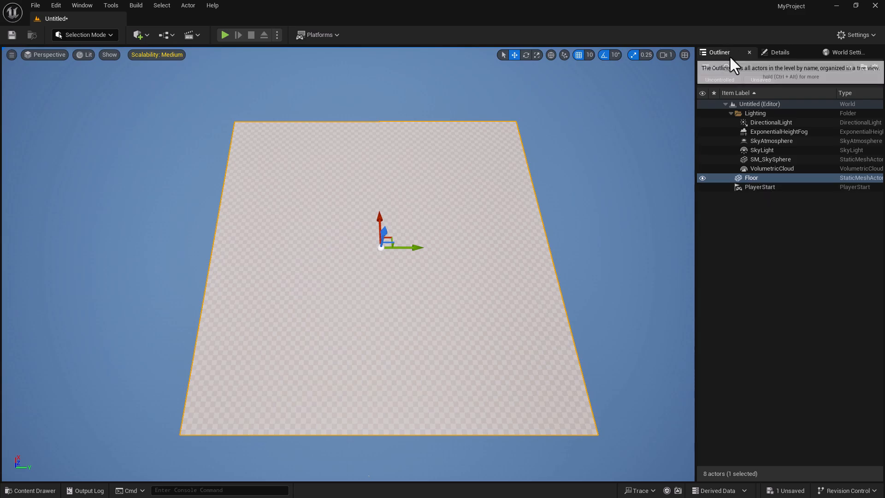
- Inspect the PlayerStart up close, return to bookmark 4, and begin saving the level
{"action": "left_click", "coordinate": [755, 186]}
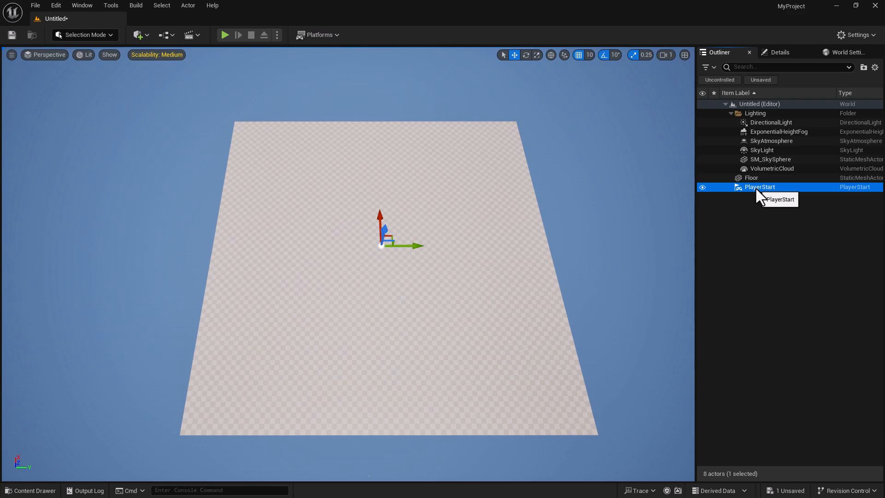
{"action": "key", "text": "f"}
{"action": "right_click_drag", "start_coordinate": [513, 247], "coordinate": [439, 201]}
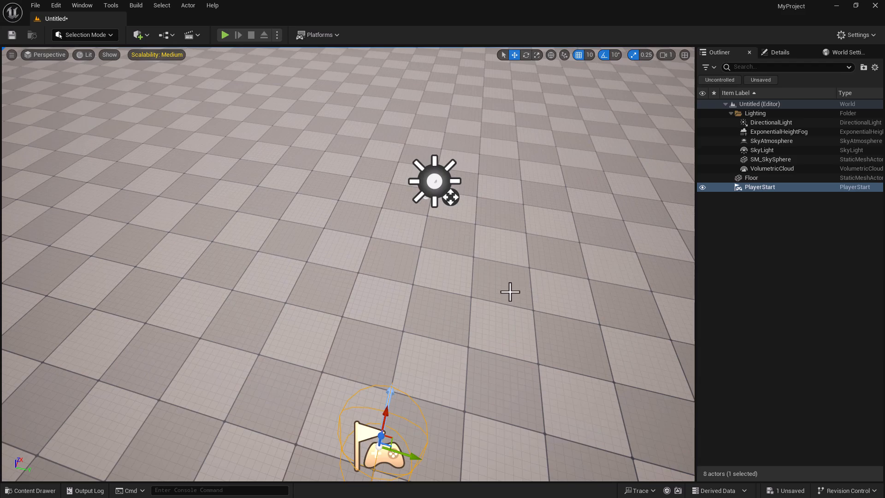
{"action": "key", "text": "4"}
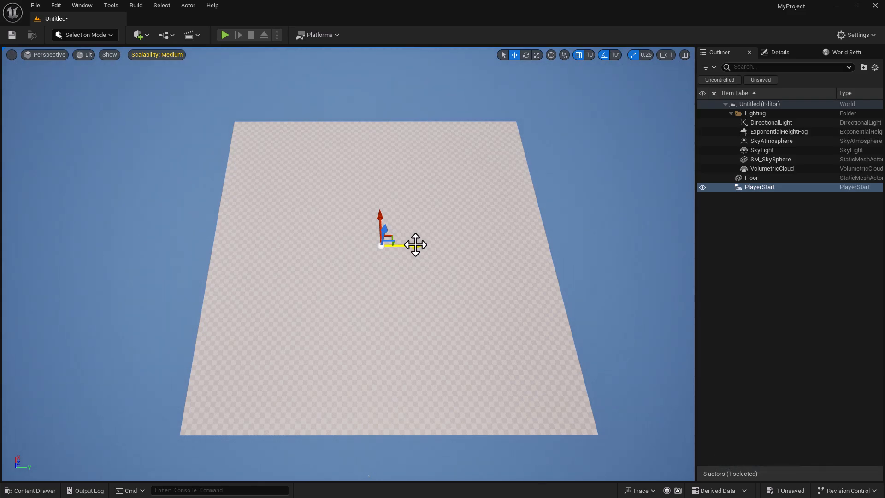
{"action": "key", "text": "ctrl+s"}
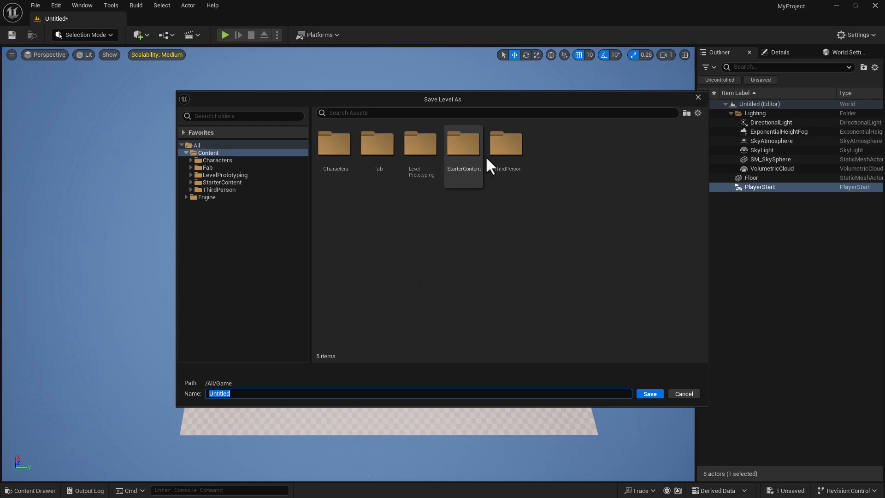
- Save the level as 'DryDesert' in the ThirdPerson > Maps folder
{"action": "left_click", "coordinate": [511, 151]}
{"action": "double_click", "coordinate": [510, 148]}
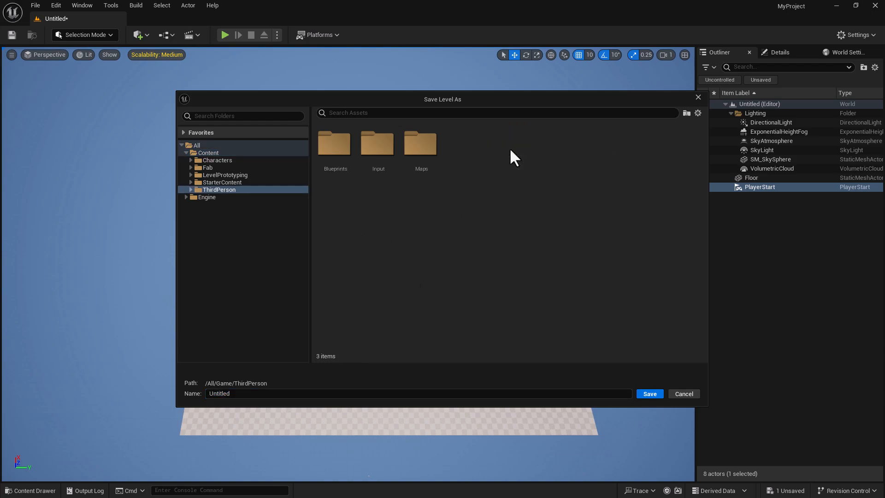
{"action": "double_click", "coordinate": [431, 150]}
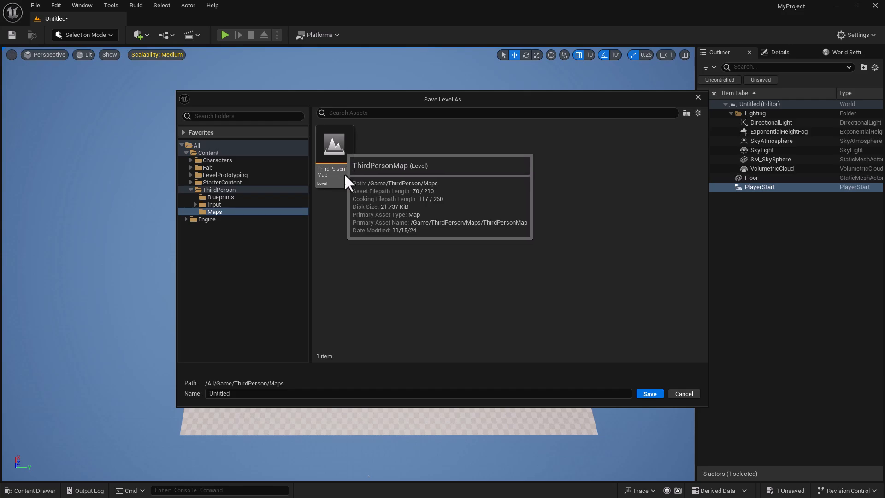
{"action": "left_click", "coordinate": [245, 393]}
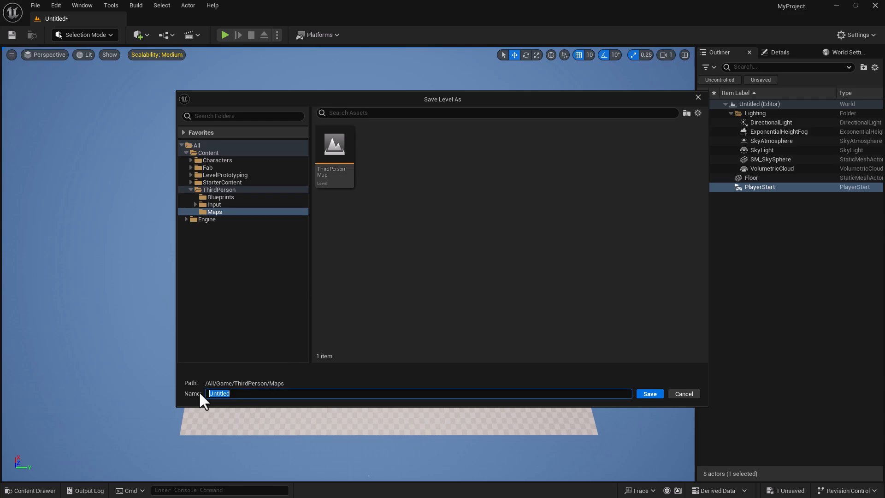
{"action": "type", "text": "DryDesert"}
{"action": "left_click", "coordinate": [655, 391]}
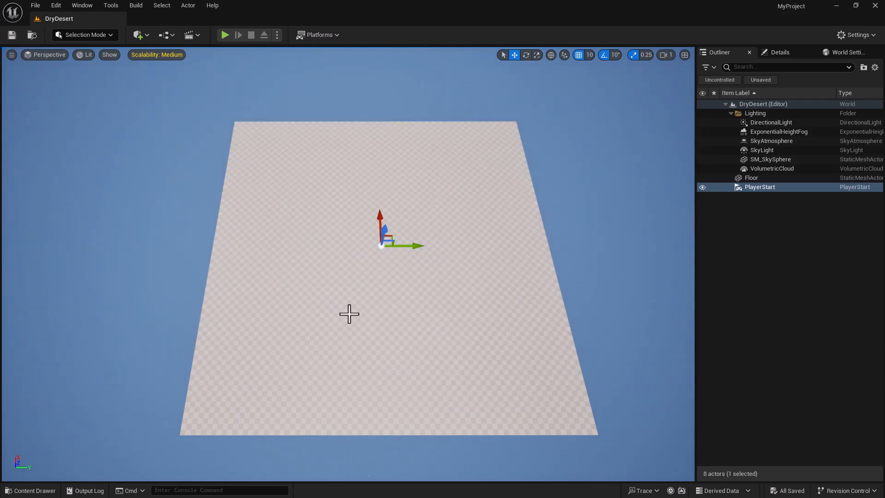
- Delete the checkered Floor mesh from the DryDesert level
{"action": "left_click", "coordinate": [355, 286]}
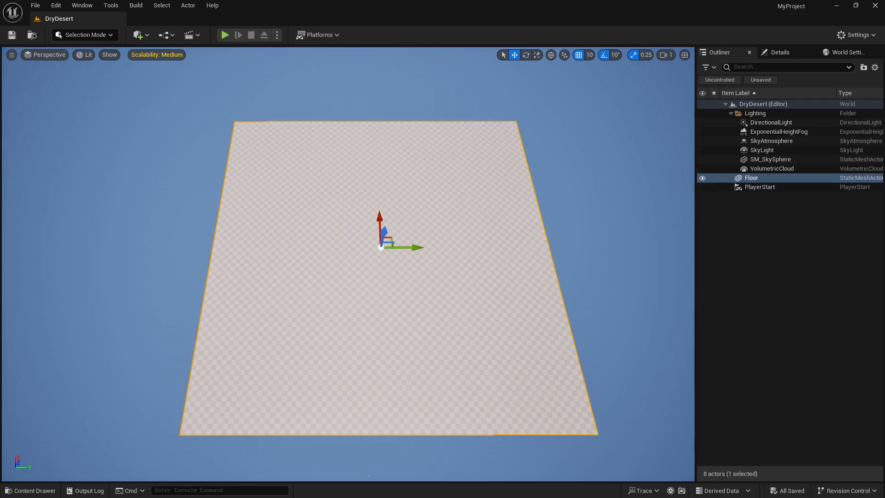
{"action": "key", "text": "Delete"}
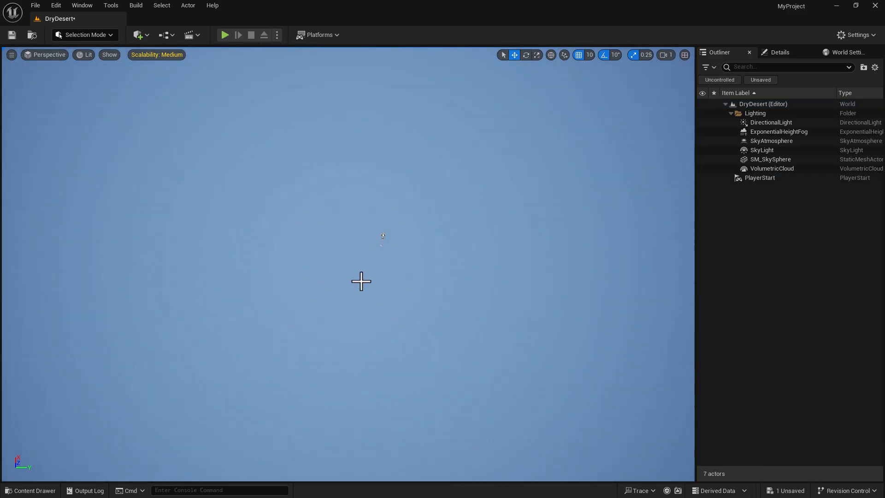
- Switch to Landscape Mode and frame the new landscape preview
{"action": "left_click", "coordinate": [109, 35]}
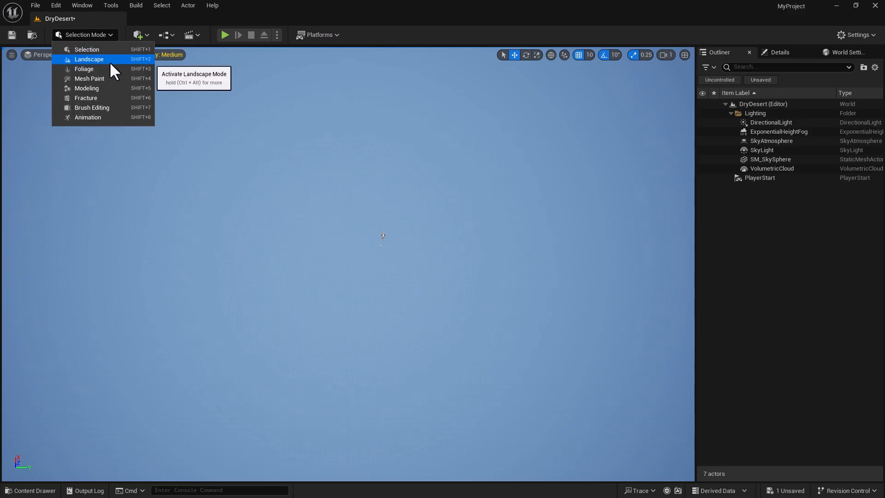
{"action": "left_click", "coordinate": [110, 59]}
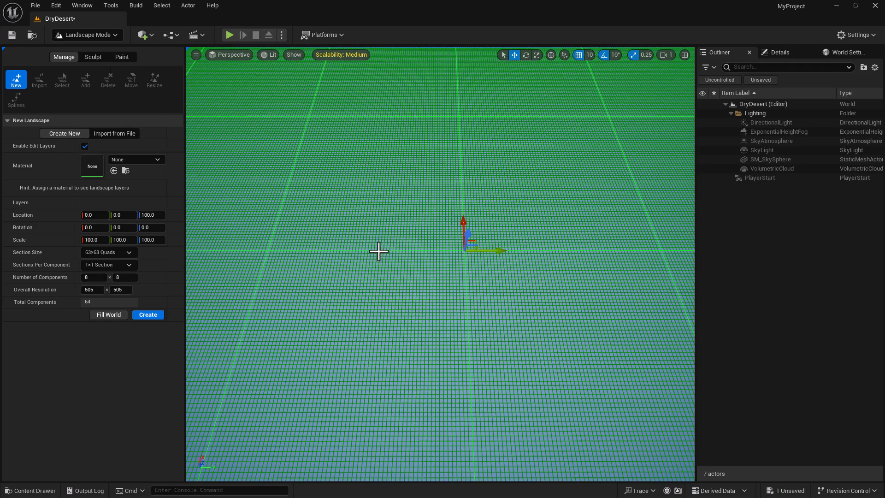
{"action": "key", "text": "4"}
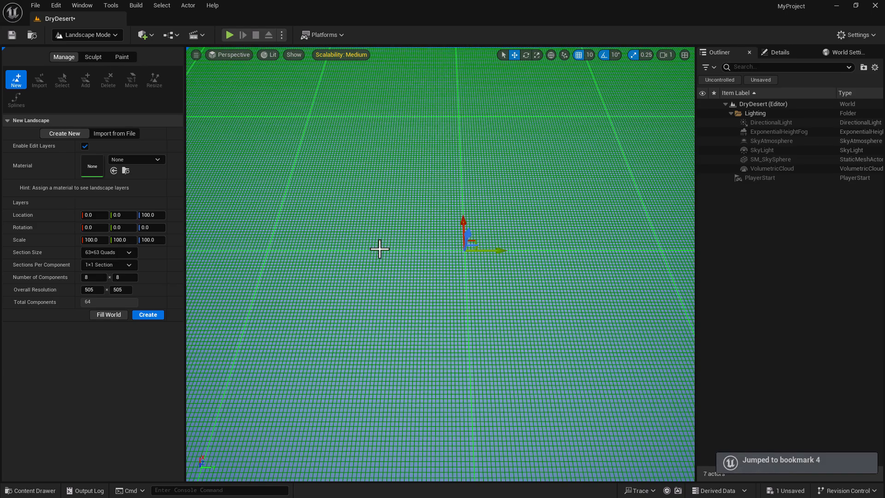
{"action": "mouse_move", "coordinate": [381, 250]}
{"action": "right_mouse_down"}
{"action": "mouse_move", "coordinate": [391, 247]}
{"action": "mouse_move", "coordinate": [388, 229]}
{"action": "mouse_move", "coordinate": [382, 247]}
{"action": "right_mouse_up"}
{"action": "key", "text": "s"}
{"action": "scroll", "coordinate": [388, 229], "scroll_direction": "up", "scroll_amount": 5}
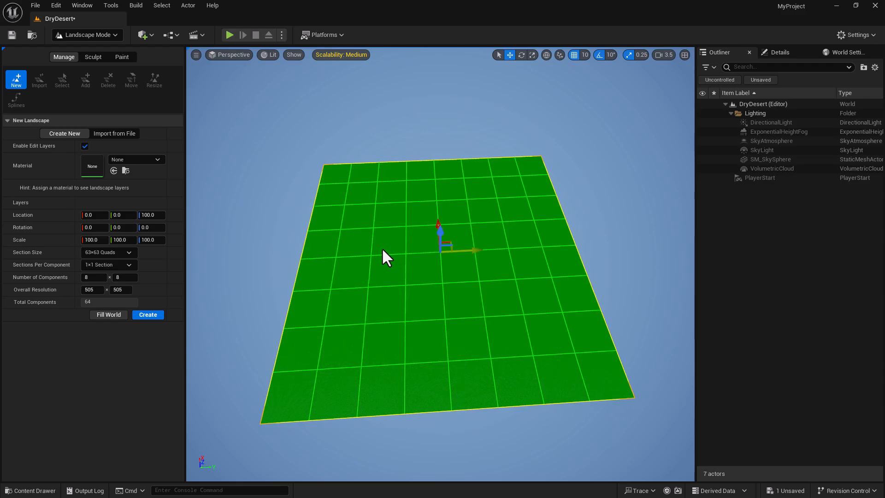
{"action": "right_click_drag", "start_coordinate": [450, 287], "coordinate": [465, 297]}
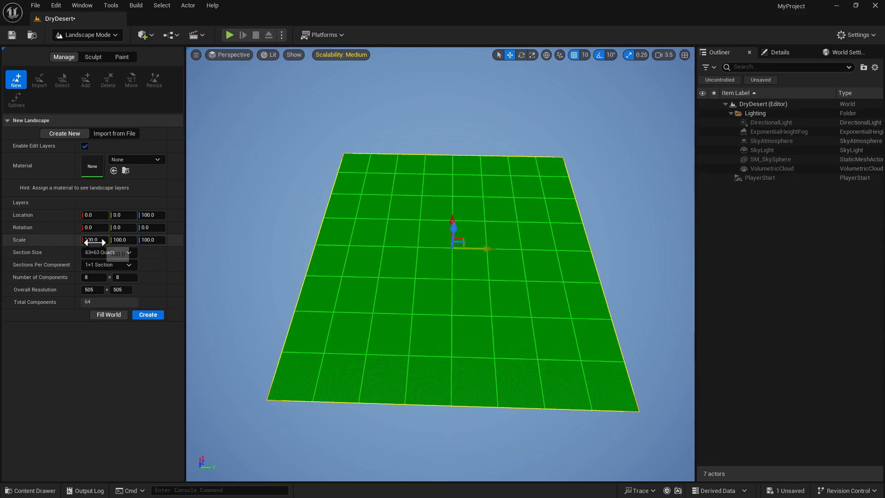
- Try a landscape scale of 148, then reset it back to 100
{"action": "left_click_drag", "start_coordinate": [90, 241], "coordinate": [114, 242]}
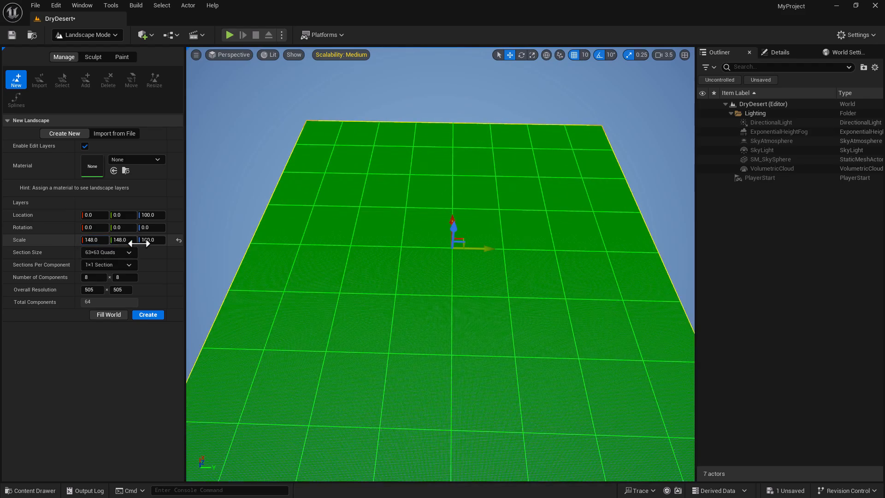
{"action": "left_click", "coordinate": [179, 240]}
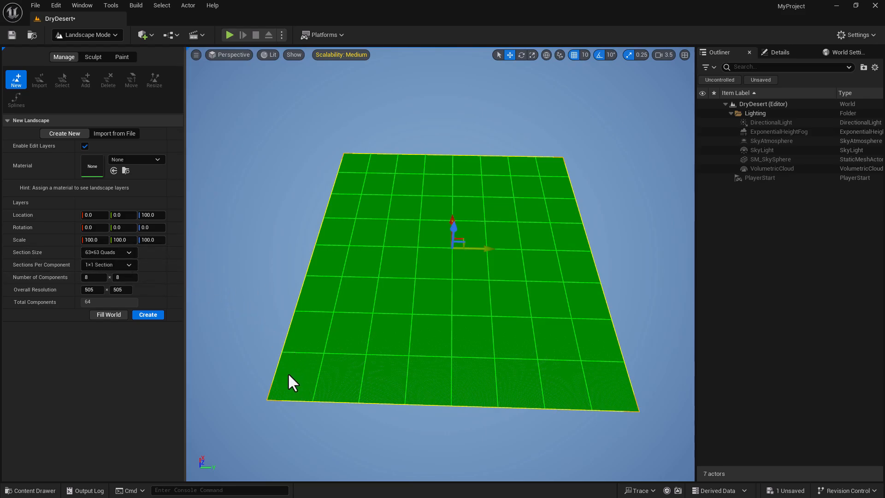
{"action": "right_click_drag", "start_coordinate": [289, 376], "coordinate": [332, 344]}
{"action": "key", "text": "w"}
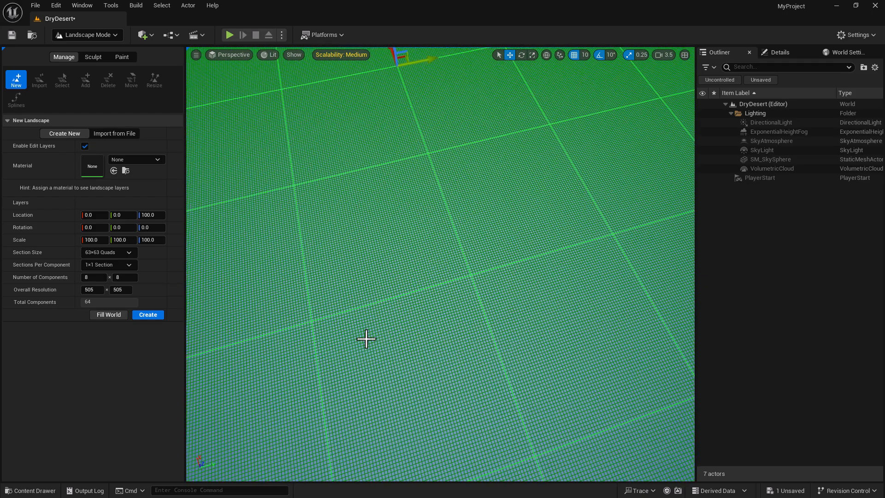
- Set the landscape Section Size to 7x7 Quads
{"action": "left_click", "coordinate": [121, 251]}
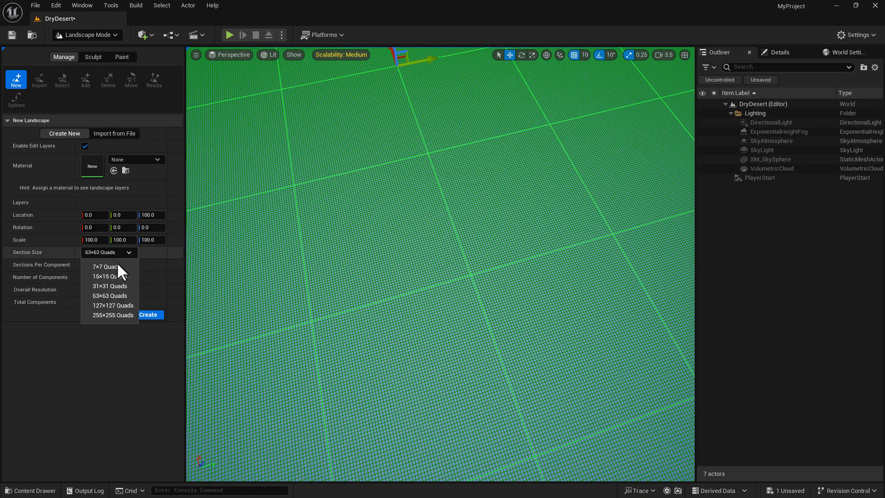
{"action": "left_click", "coordinate": [117, 264]}
{"action": "mouse_move", "coordinate": [369, 256]}
{"action": "right_mouse_down"}
{"action": "mouse_move", "coordinate": [370, 198]}
{"action": "mouse_move", "coordinate": [380, 228]}
{"action": "mouse_move", "coordinate": [370, 256]}
{"action": "right_mouse_up"}
{"action": "key", "text": "w"}
{"action": "key", "text": "s"}
{"action": "key", "text": "s"}
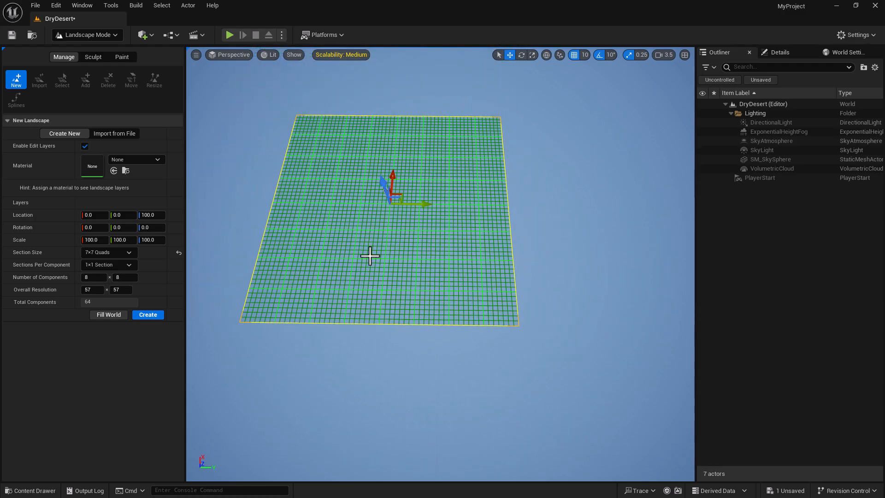
- Set Sections Per Component to 1x1 Section and Number of Components to 2 x 2
{"action": "left_click", "coordinate": [128, 265]}
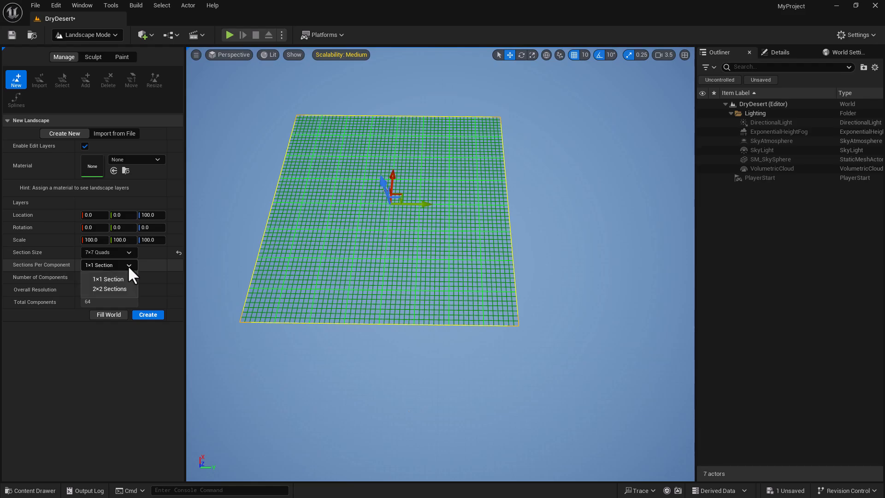
{"action": "left_click", "coordinate": [121, 287]}
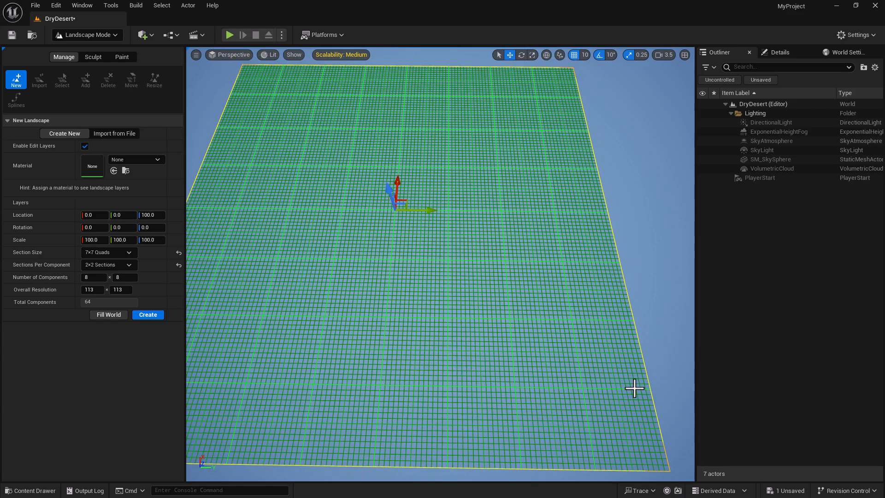
{"action": "left_click", "coordinate": [126, 265]}
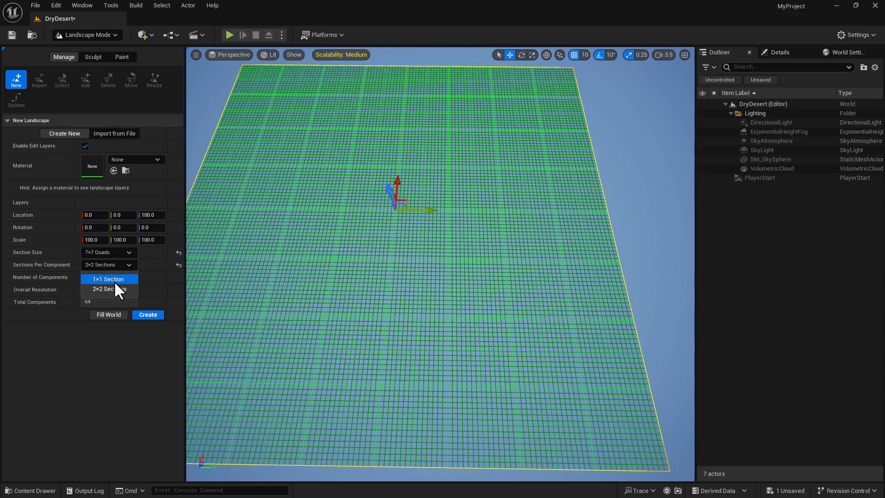
{"action": "left_click", "coordinate": [115, 281]}
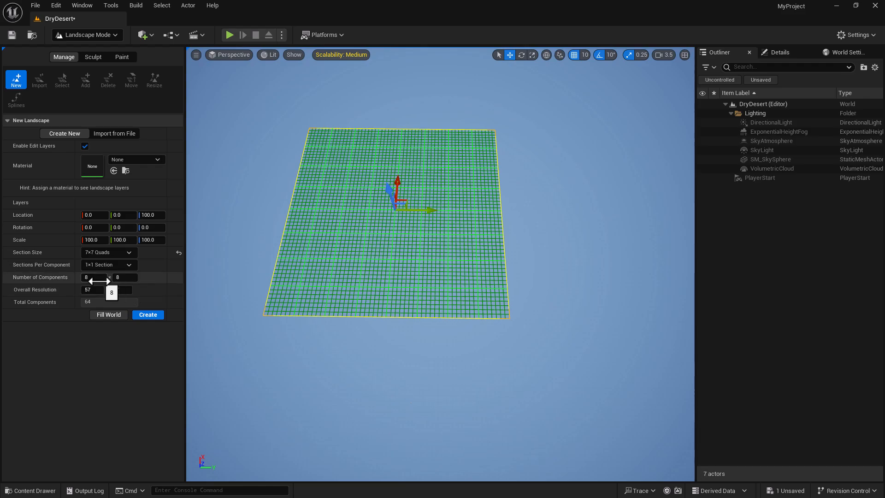
{"action": "left_click", "coordinate": [118, 277]}
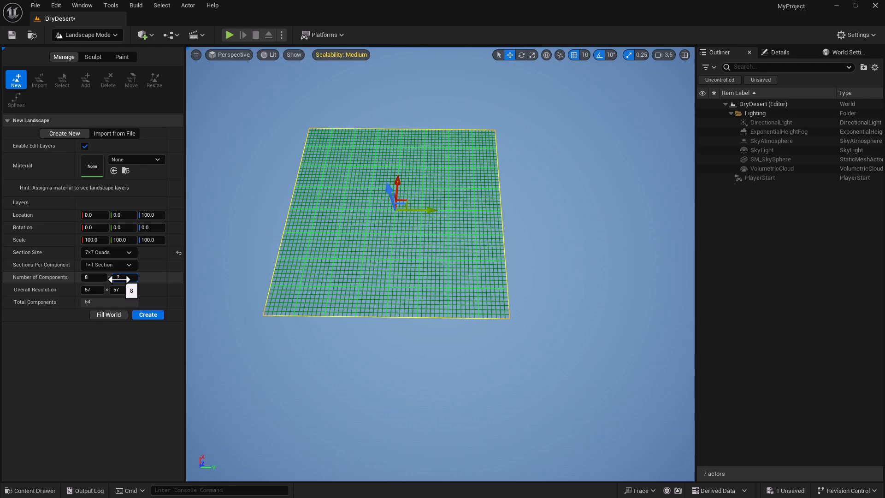
{"action": "left_click", "coordinate": [94, 280]}
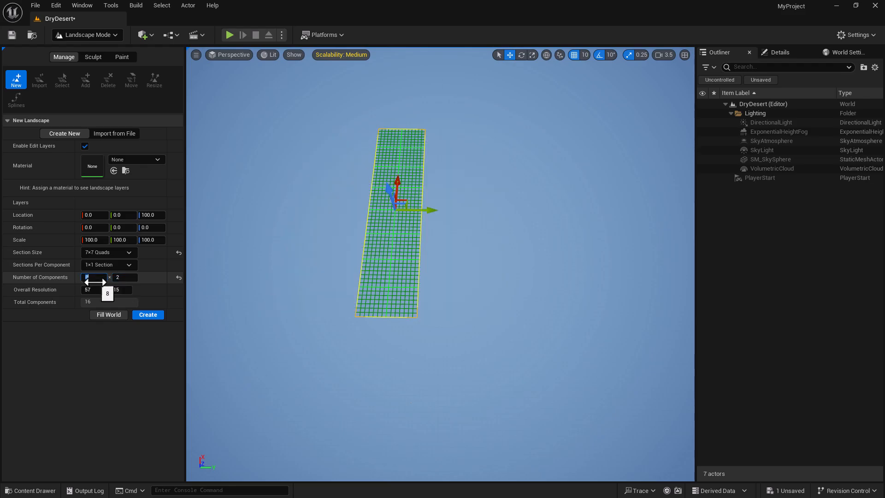
{"action": "key", "text": "Return"}
- Fly around to inspect the reduced 15×15 landscape preview
{"action": "right_click_drag", "start_coordinate": [414, 232], "coordinate": [415, 251]}
{"action": "key", "text": "w"}
{"action": "key", "text": "s"}
{"action": "scroll", "coordinate": [422, 179], "scroll_direction": "down", "scroll_amount": 5}
{"action": "key", "text": "w"}
{"action": "key", "text": "a"}
{"action": "key", "text": "w"}
{"action": "key", "text": "s"}
{"action": "key", "text": "d"}
{"action": "key", "text": "s"}
{"action": "key", "text": "s"}
{"action": "key", "text": "w"}
{"action": "key", "text": "s"}
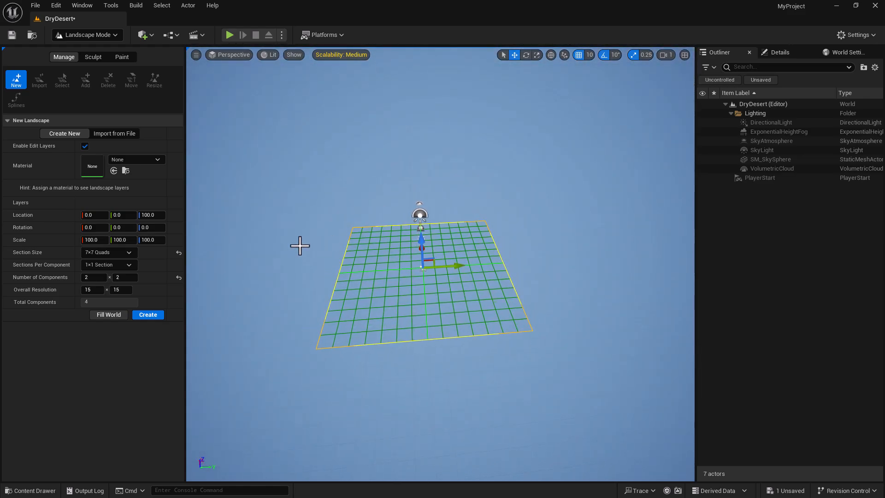
{"action": "right_click_drag", "start_coordinate": [436, 302], "coordinate": [454, 312]}
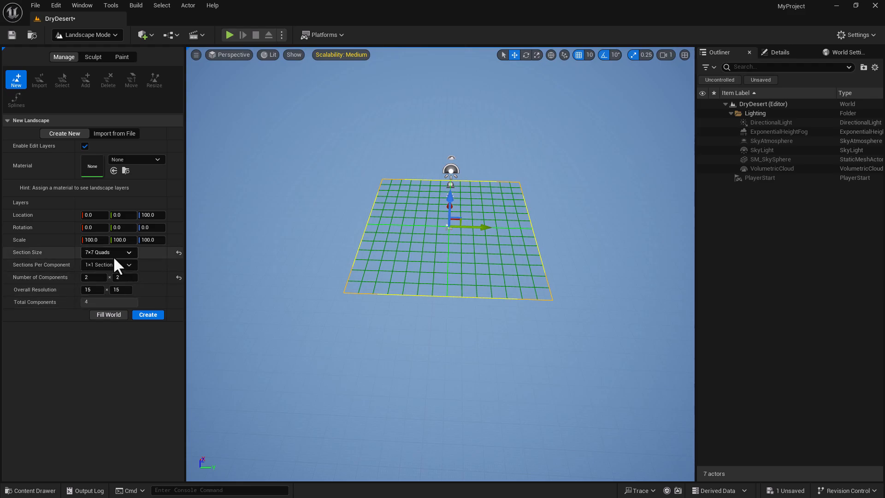
- Switch Section Size to 63x63 Quads and look over the 127×127 landscape preview
{"action": "left_click", "coordinate": [128, 253]}
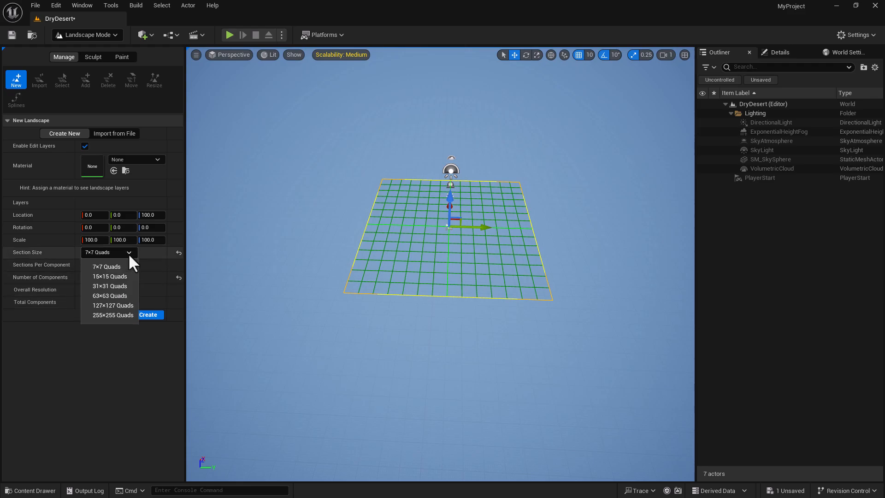
{"action": "left_click", "coordinate": [116, 295]}
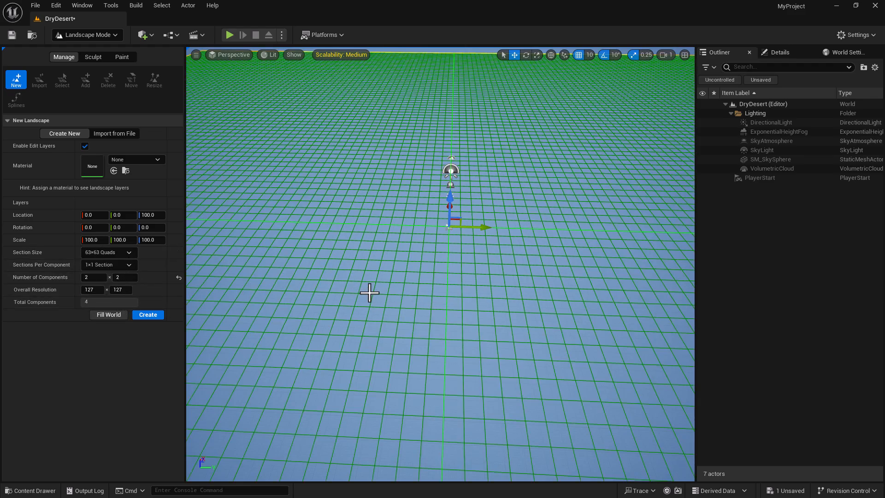
{"action": "right_click_drag", "start_coordinate": [386, 297], "coordinate": [385, 290]}
{"action": "key", "text": "4"}
{"action": "right_click_drag", "start_coordinate": [457, 296], "coordinate": [523, 269]}
{"action": "right_click_drag", "start_coordinate": [579, 312], "coordinate": [480, 358]}
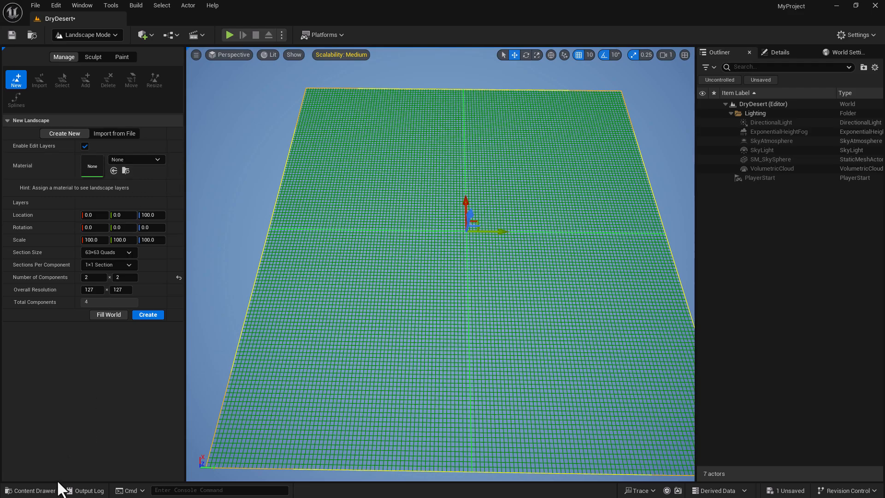
- Open the Content Drawer and clear the Static Mesh type filter
{"action": "left_click", "coordinate": [46, 490]}
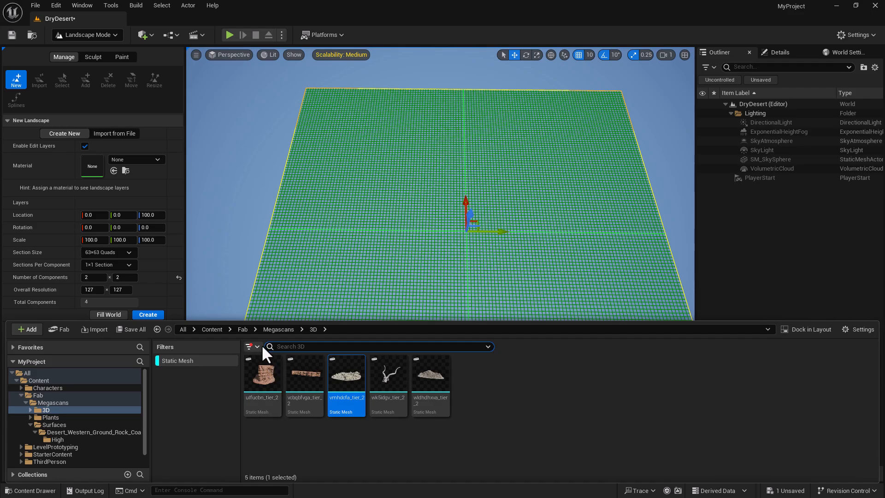
{"action": "left_click", "coordinate": [249, 346]}
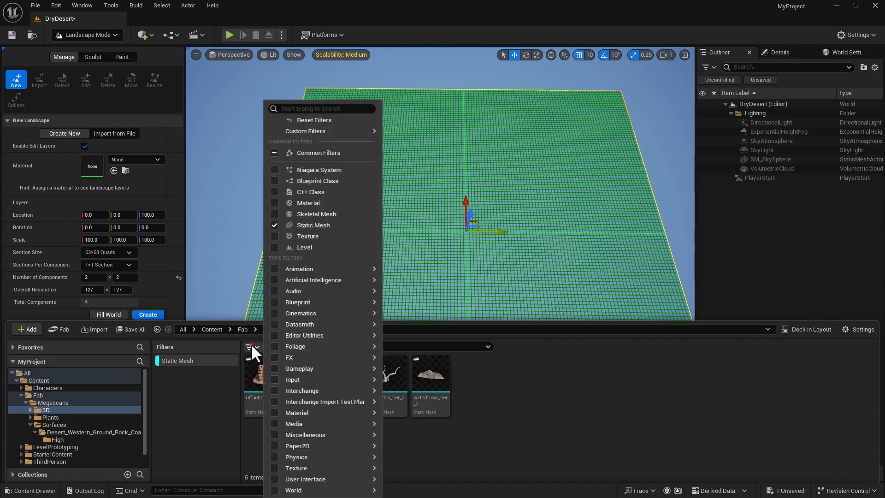
{"action": "left_click", "coordinate": [275, 152]}
{"action": "left_click", "coordinate": [453, 399]}
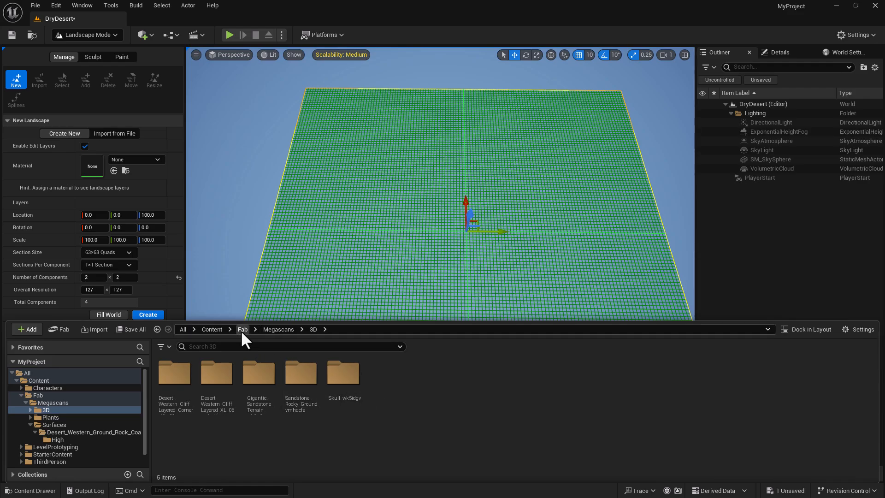
- Browse Fab > Megascans > Surfaces > desert ground rock > High and select MI_xgimega
{"action": "left_click", "coordinate": [211, 329]}
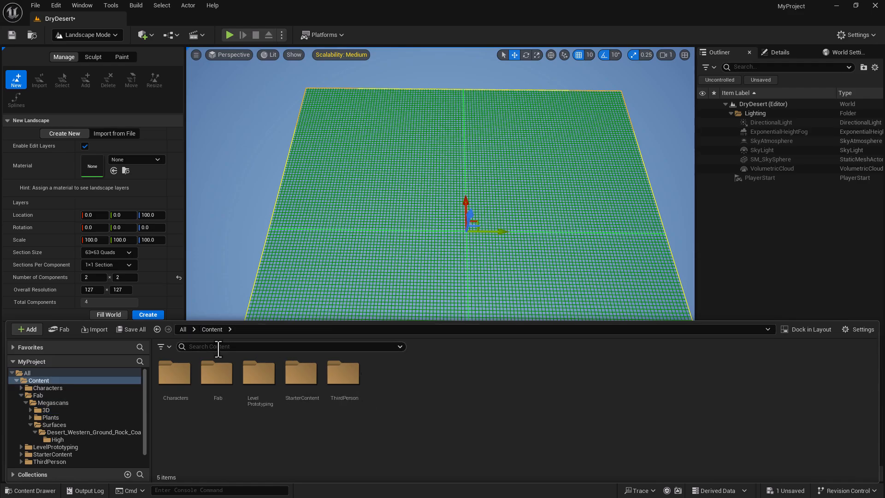
{"action": "double_click", "coordinate": [222, 381]}
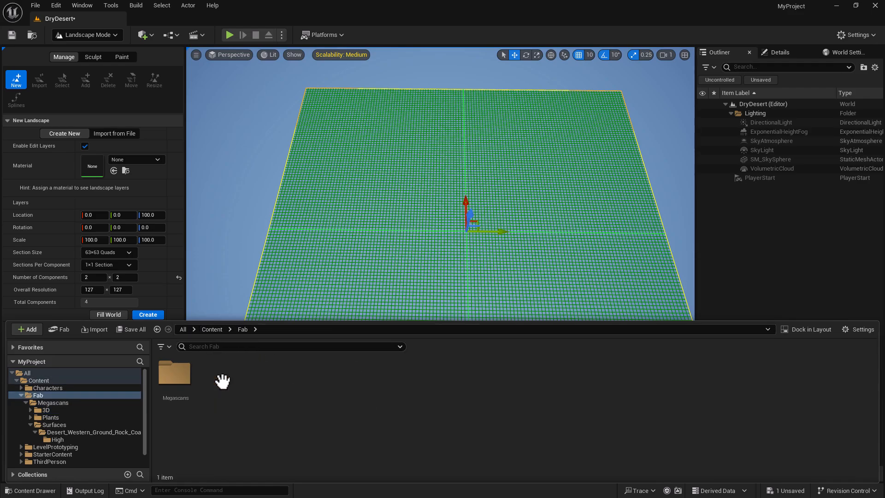
{"action": "double_click", "coordinate": [182, 376]}
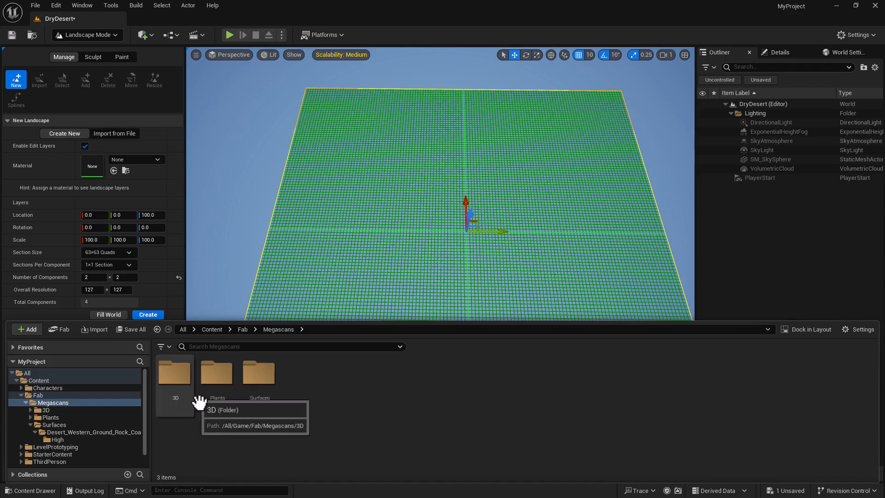
{"action": "double_click", "coordinate": [268, 380]}
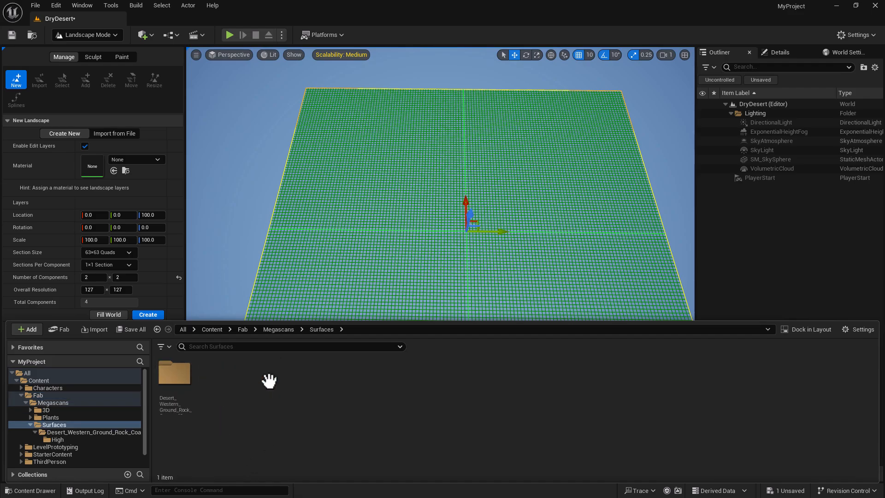
{"action": "double_click", "coordinate": [177, 381]}
{"action": "double_click", "coordinate": [176, 380]}
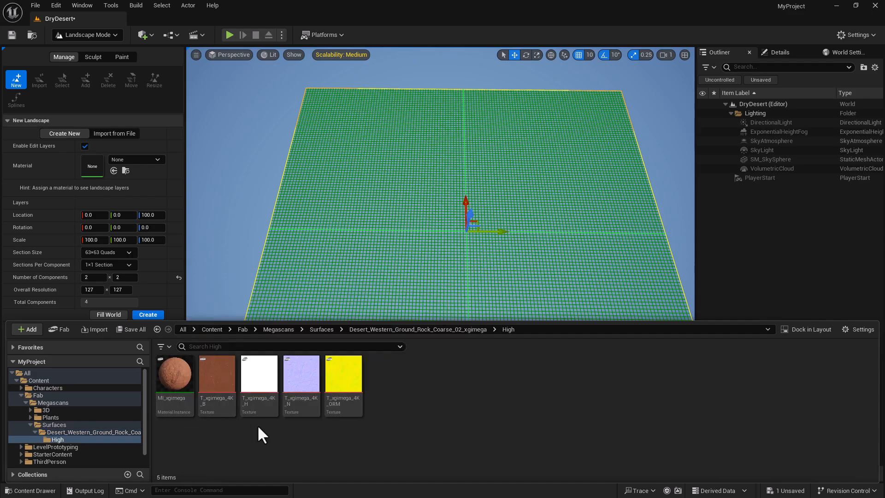
{"action": "left_click", "coordinate": [178, 374]}
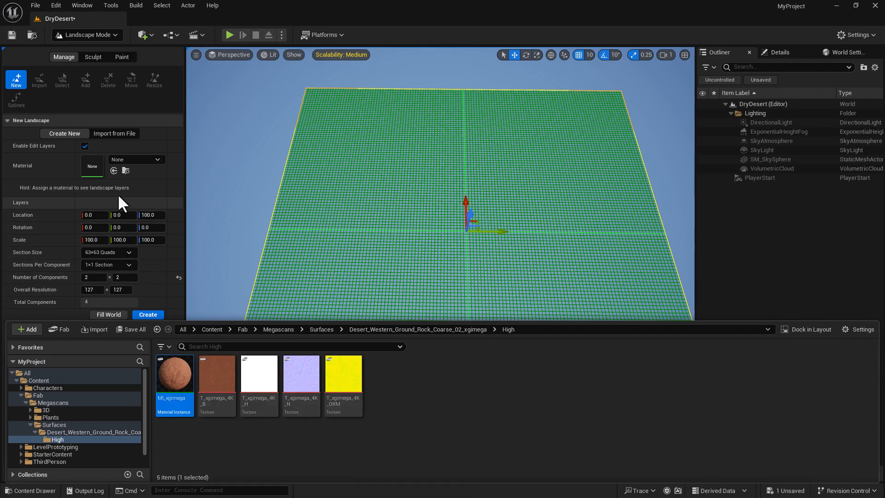
- Assign MI_xgimega as the landscape material and create the landscape
{"action": "left_click", "coordinate": [114, 167]}
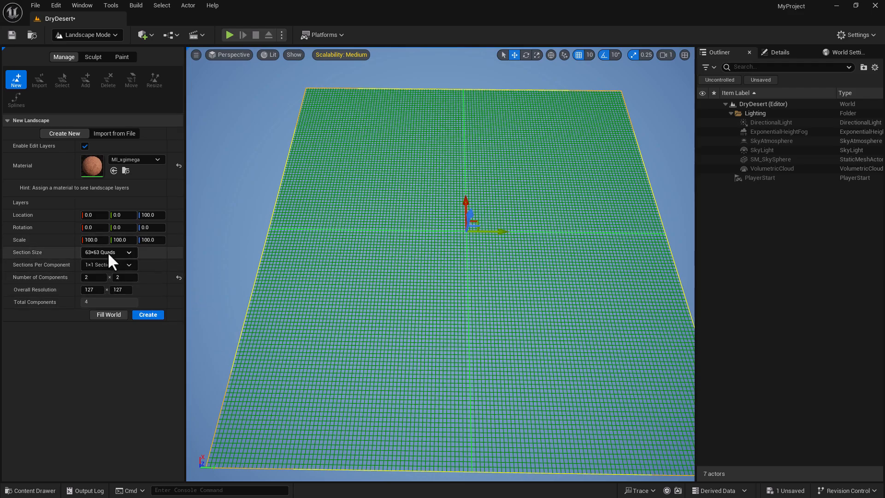
{"action": "left_click", "coordinate": [148, 316]}
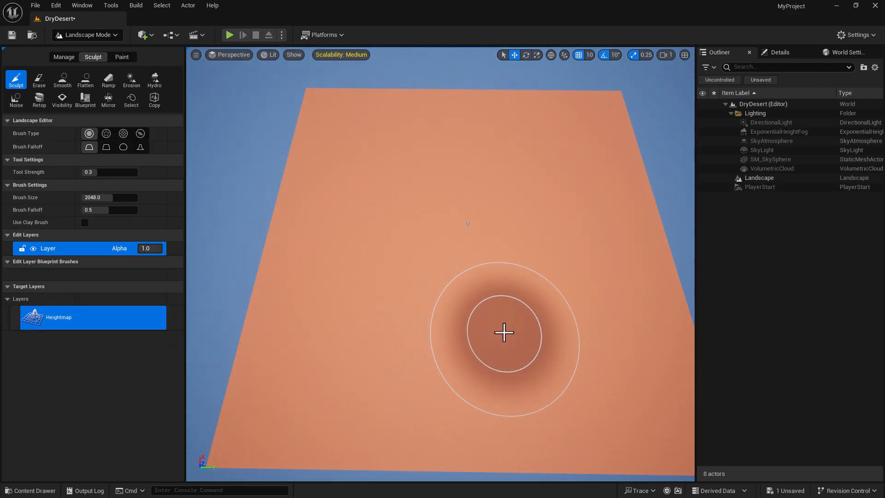
- Save the level and switch the editor back to Selection mode
{"action": "key", "text": "ctrl+s"}
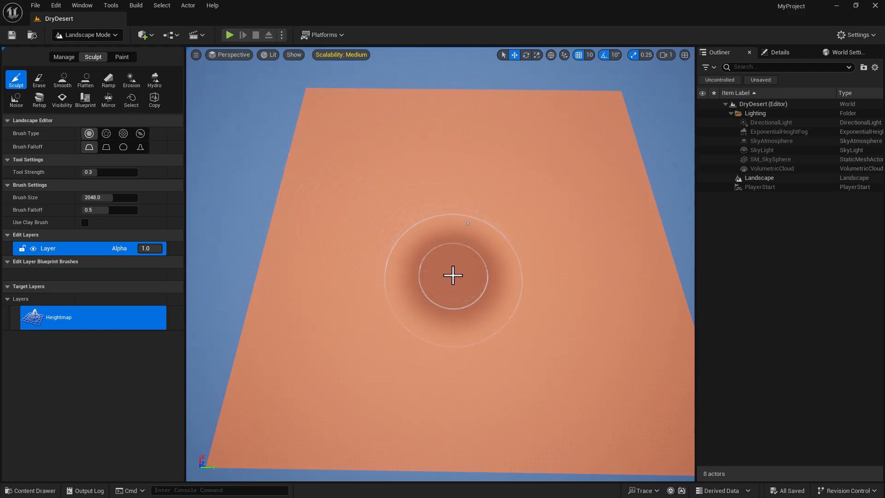
{"action": "left_click", "coordinate": [104, 37]}
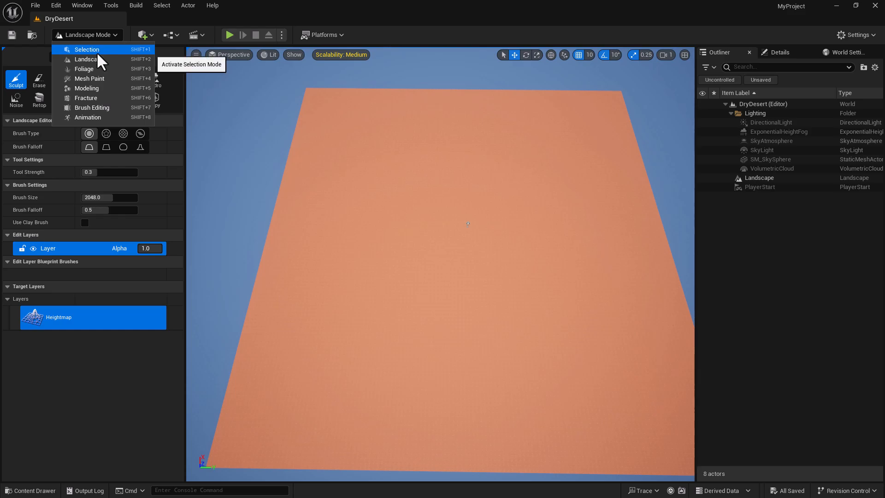
{"action": "left_click", "coordinate": [101, 52]}
- Orbit to a level overview of the whole landscape and save it as bookmark 4
{"action": "mouse_move", "coordinate": [419, 258]}
{"action": "right_mouse_down"}
{"action": "mouse_move", "coordinate": [421, 184]}
{"action": "mouse_move", "coordinate": [406, 241]}
{"action": "mouse_move", "coordinate": [422, 258]}
{"action": "mouse_move", "coordinate": [413, 253]}
{"action": "right_mouse_up"}
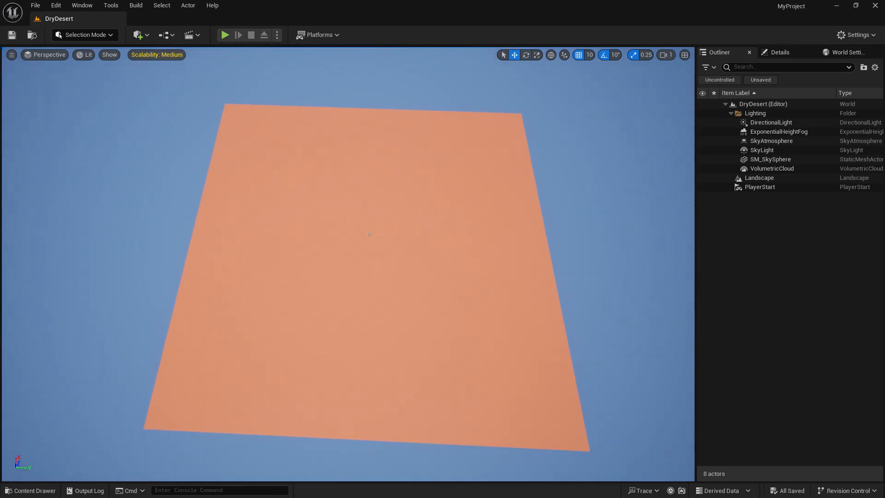
{"action": "right_click_drag", "start_coordinate": [369, 234], "coordinate": [362, 234]}
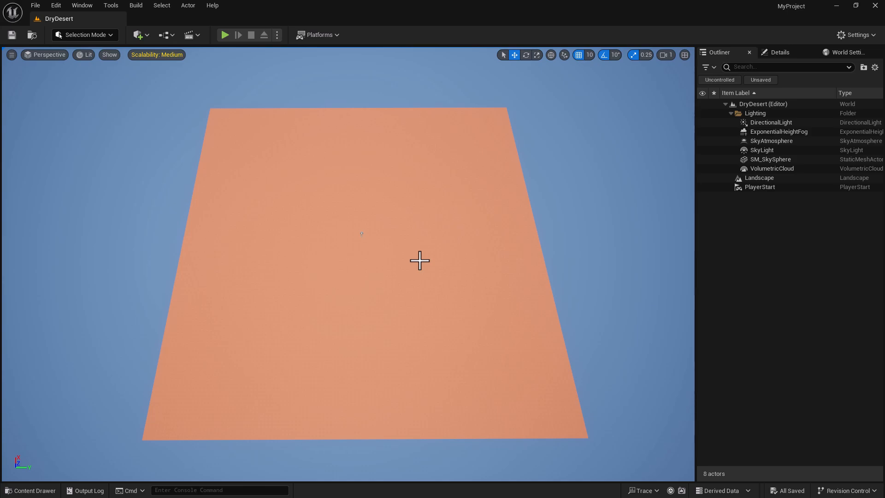
{"action": "key", "text": "ctrl+4"}
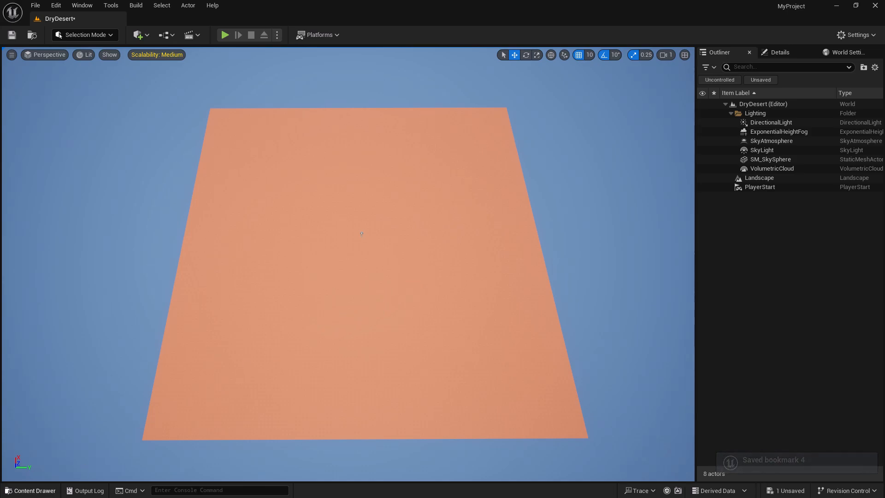
- Browse the content browser to Content > Fab > Megascans > 3D
{"action": "left_click", "coordinate": [34, 491]}
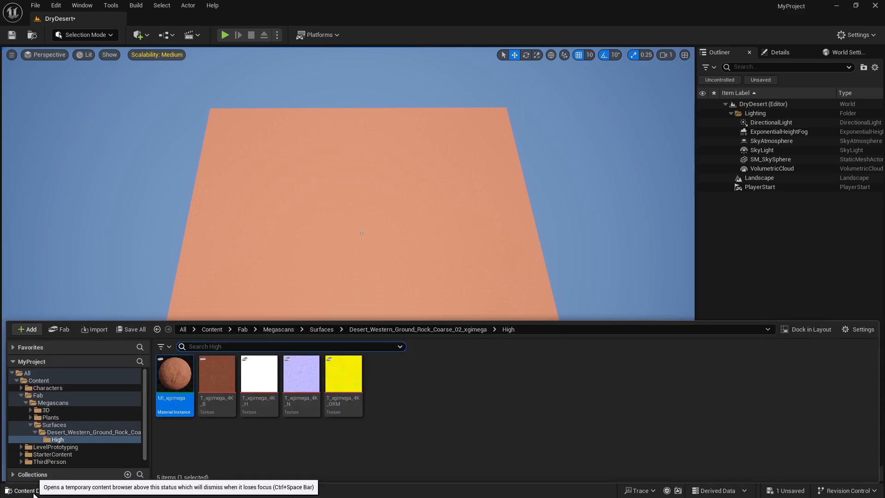
{"action": "left_click", "coordinate": [204, 329]}
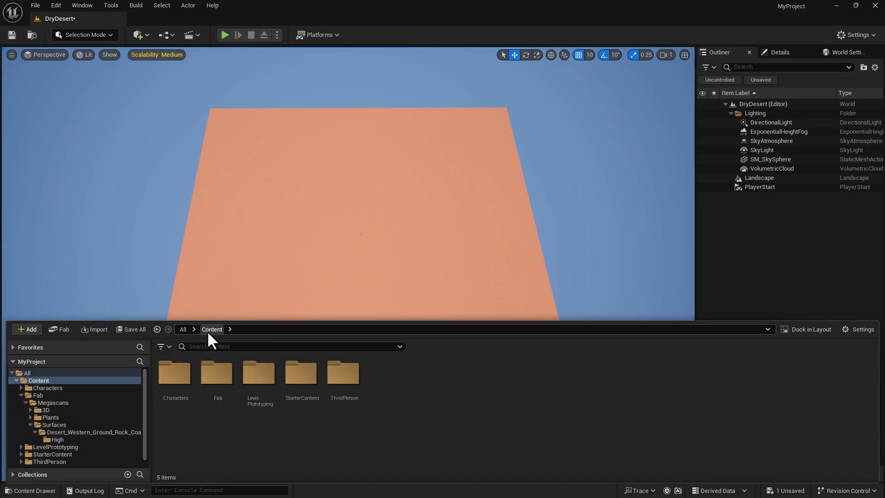
{"action": "double_click", "coordinate": [216, 384]}
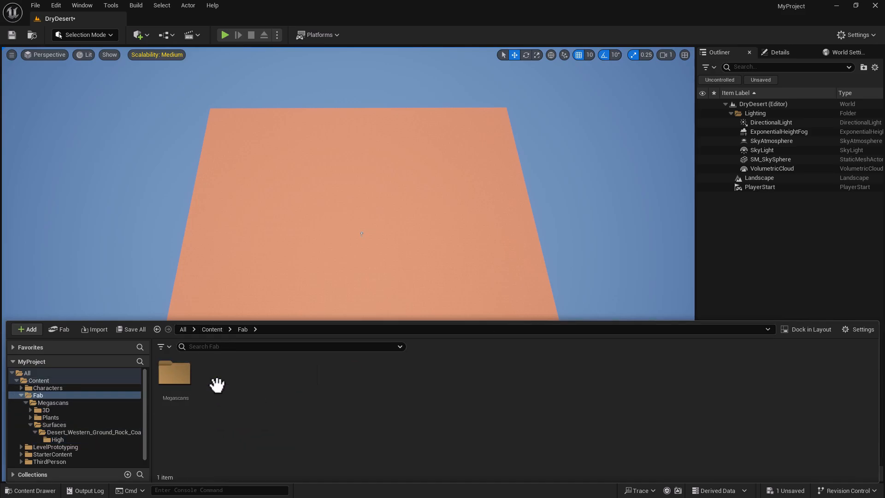
{"action": "double_click", "coordinate": [179, 378]}
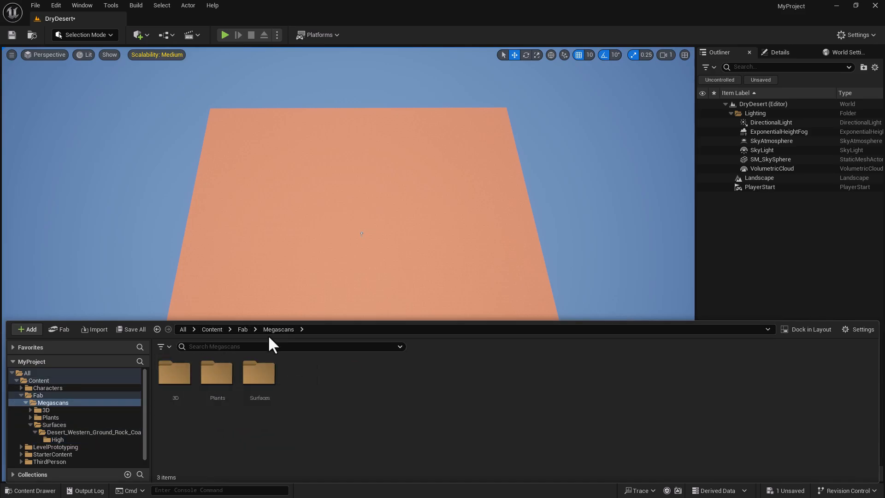
{"action": "double_click", "coordinate": [177, 374]}
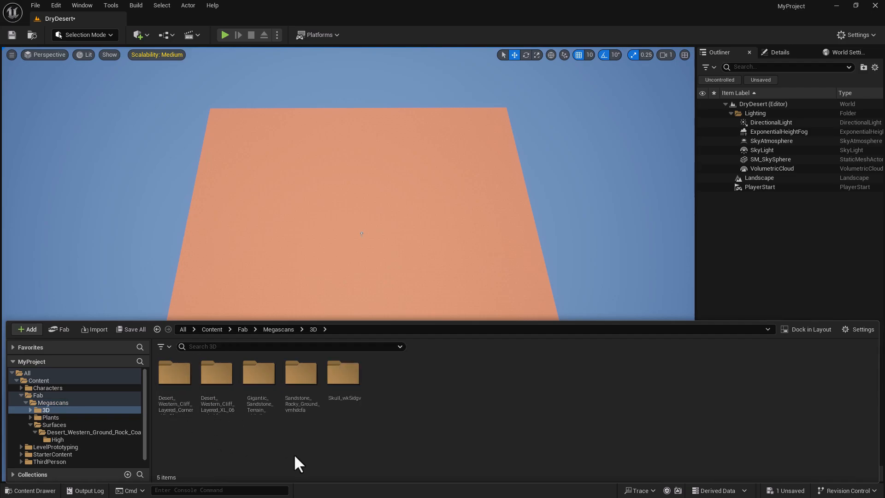
- Filter the 3D folder to show only Static Mesh assets
{"action": "left_click", "coordinate": [168, 347]}
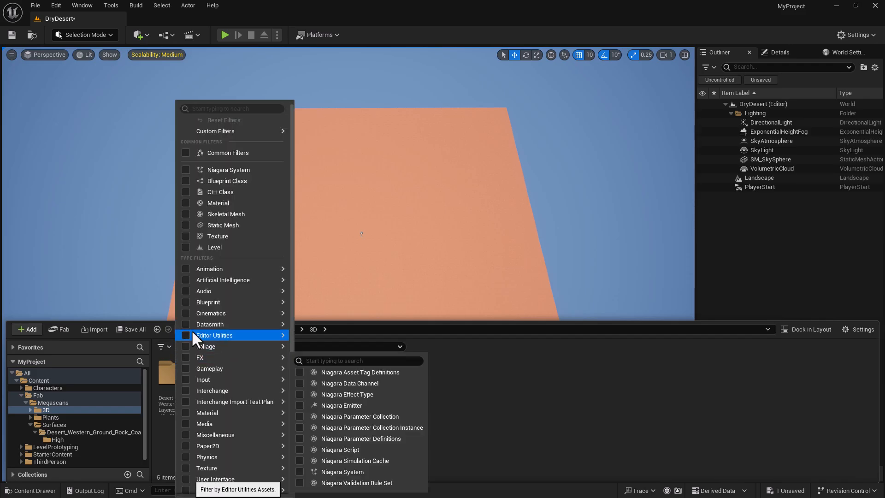
{"action": "left_click", "coordinate": [187, 225]}
{"action": "left_click", "coordinate": [597, 427]}
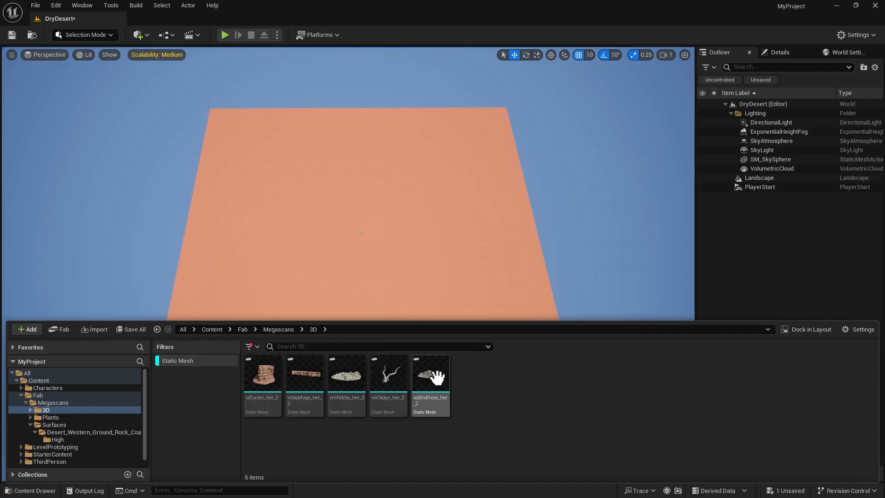
{"action": "mouse_move", "coordinate": [434, 374]}
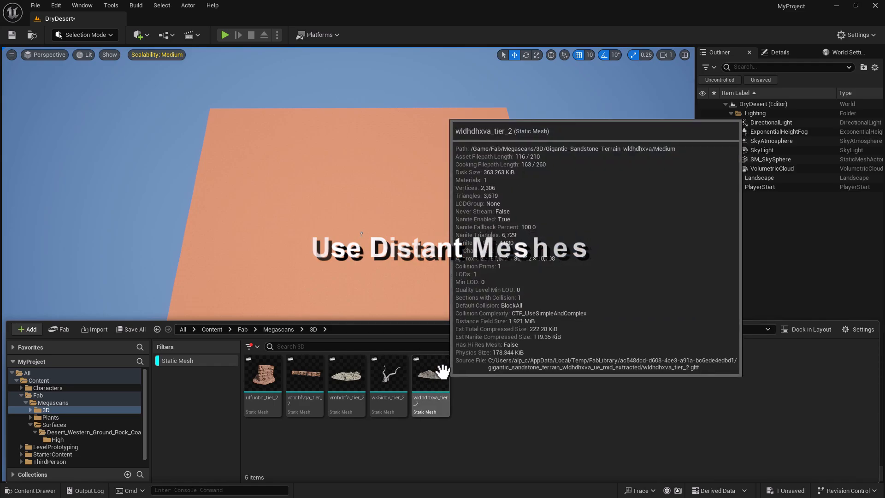
- Drop the wldhdhxva_tier_2 rock into the level at 2530, -160, 100 and lock its scale axes
{"action": "left_click_drag", "start_coordinate": [431, 386], "coordinate": [356, 180]}
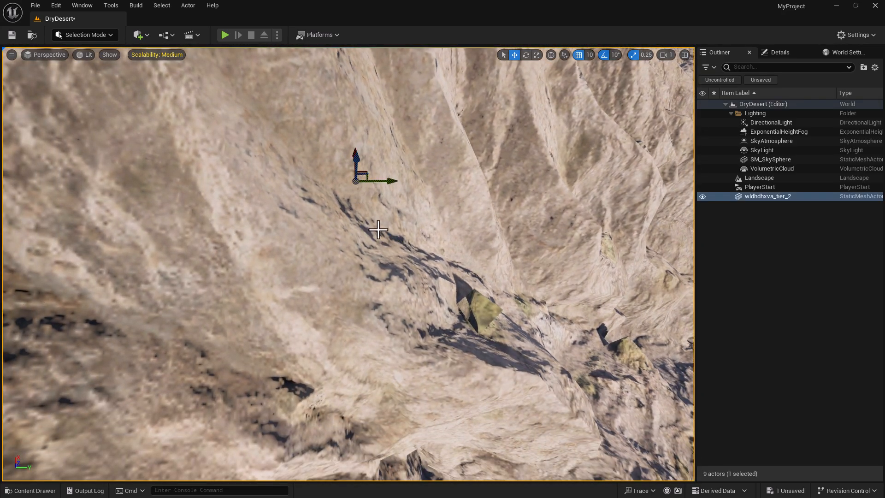
{"action": "key", "text": "s"}
{"action": "right_click_drag", "start_coordinate": [420, 270], "coordinate": [419, 281]}
{"action": "scroll", "coordinate": [419, 270], "scroll_direction": "up", "scroll_amount": 4}
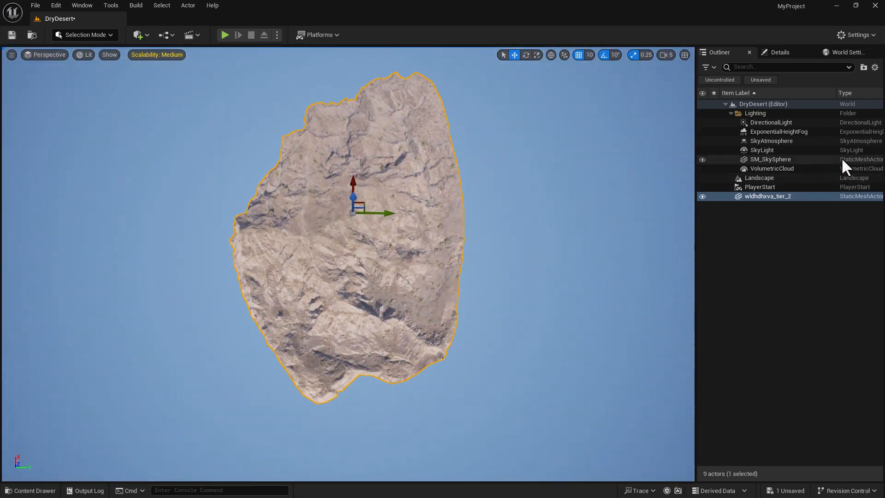
{"action": "left_click", "coordinate": [782, 52]}
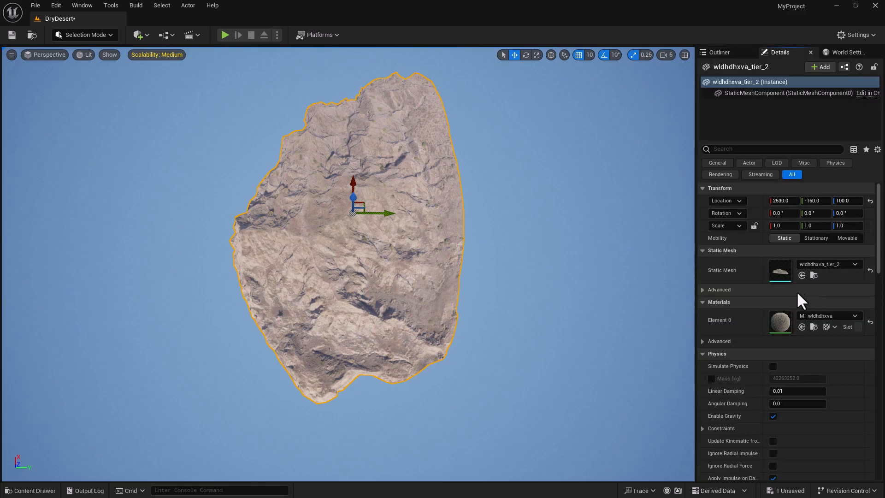
{"action": "left_click", "coordinate": [754, 226]}
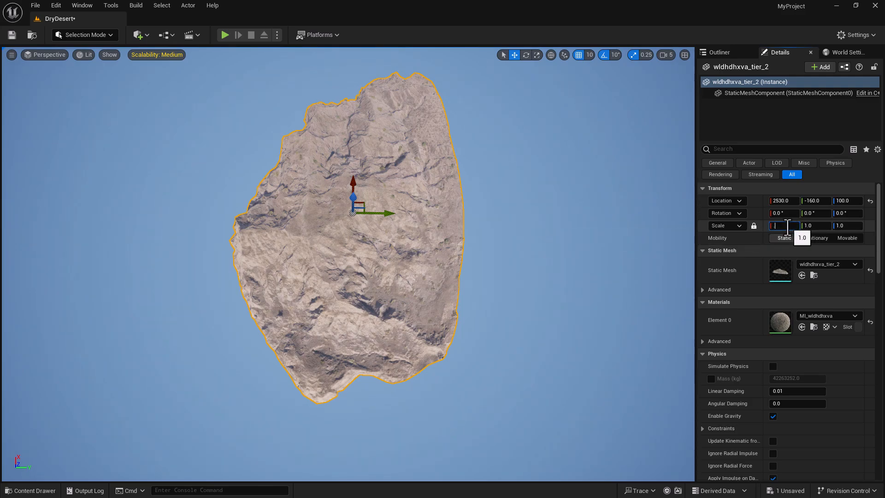
- Set the rock's uniform scale to 0.2
{"action": "left_click", "coordinate": [788, 226]}
{"action": "type", "text": ".2"}
{"action": "key", "text": "Return"}
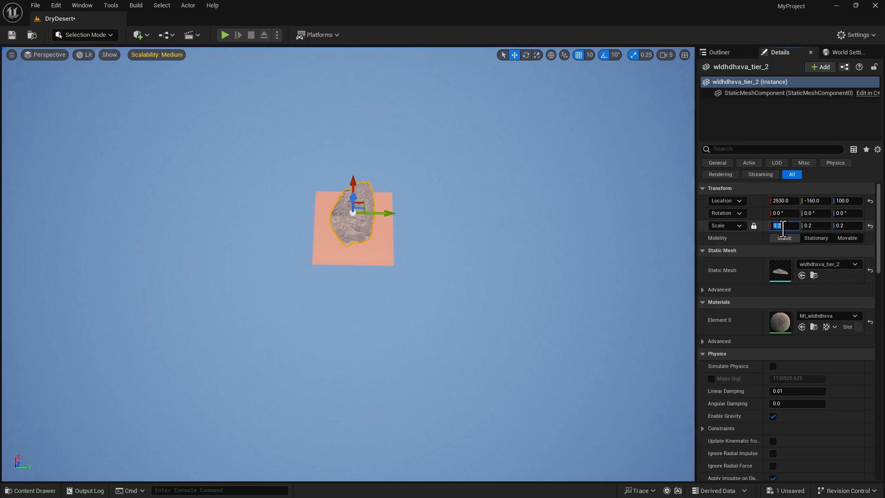
- Move the rock to 6160, -8820, 40 beside the landscape and rotate it 20° on Z
{"action": "right_click_drag", "start_coordinate": [484, 224], "coordinate": [518, 225]}
{"action": "key", "text": "w"}
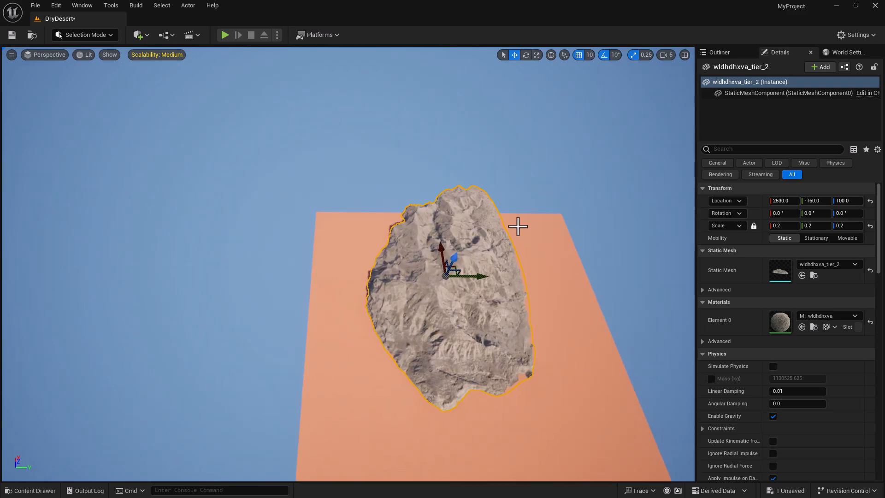
{"action": "left_click_drag", "start_coordinate": [479, 277], "coordinate": [277, 276]}
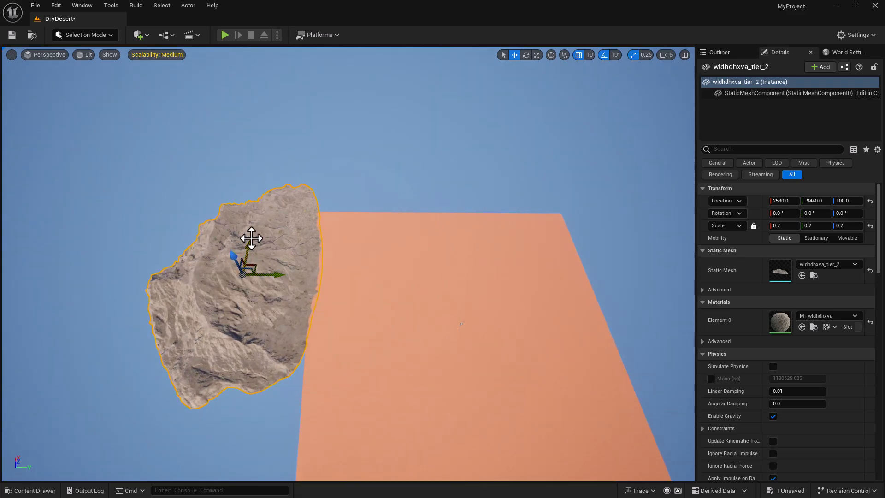
{"action": "left_click_drag", "start_coordinate": [235, 257], "coordinate": [276, 218]}
{"action": "right_click_drag", "start_coordinate": [356, 252], "coordinate": [320, 237]}
{"action": "key", "text": "w"}
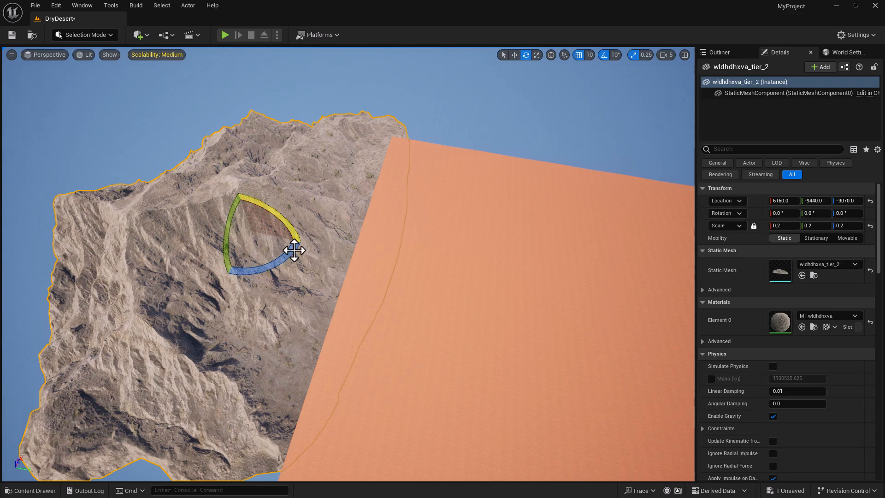
{"action": "left_click_drag", "start_coordinate": [287, 256], "coordinate": [273, 194]}
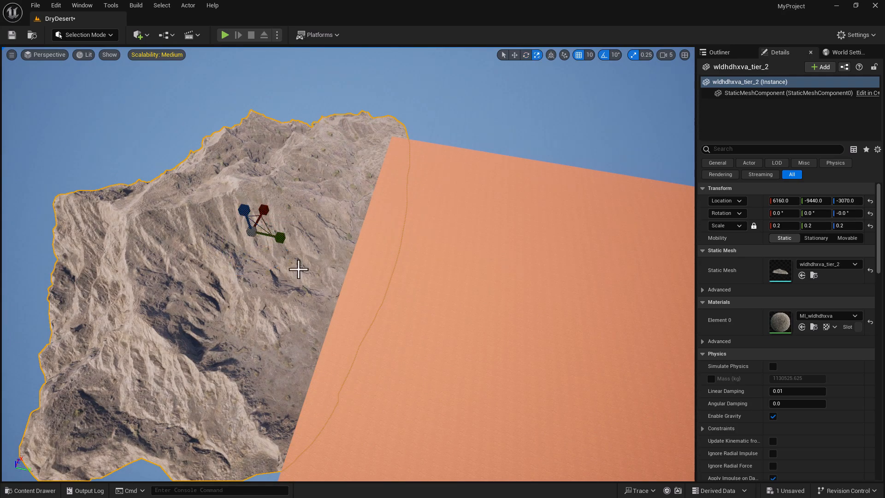
{"action": "left_click_drag", "start_coordinate": [290, 242], "coordinate": [292, 88]}
- Rotate the mountain rock and move it along Y, sinking it partly into the landscape
{"action": "right_click_drag", "start_coordinate": [459, 231], "coordinate": [475, 246]}
{"action": "key", "text": "s"}
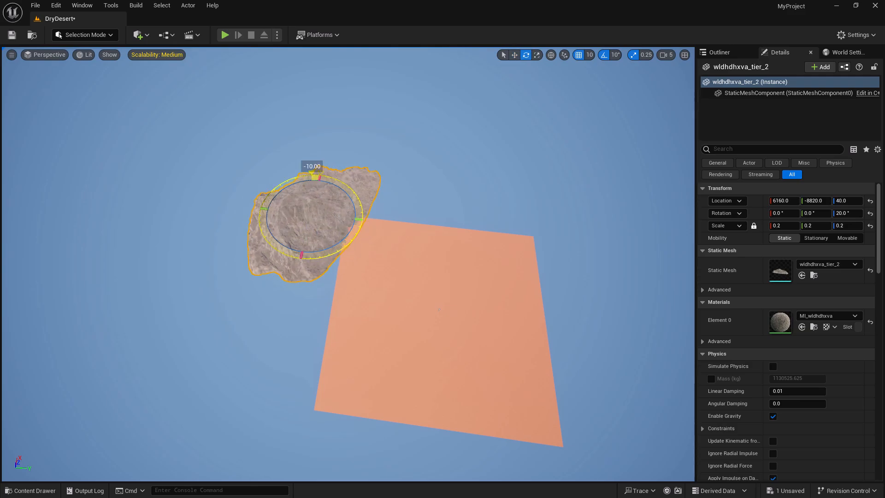
{"action": "mouse_move", "coordinate": [347, 180]}
{"action": "left_mouse_down"}
{"action": "mouse_move", "coordinate": [344, 258]}
{"action": "mouse_move", "coordinate": [330, 259]}
{"action": "mouse_move", "coordinate": [358, 190]}
{"action": "left_mouse_up"}
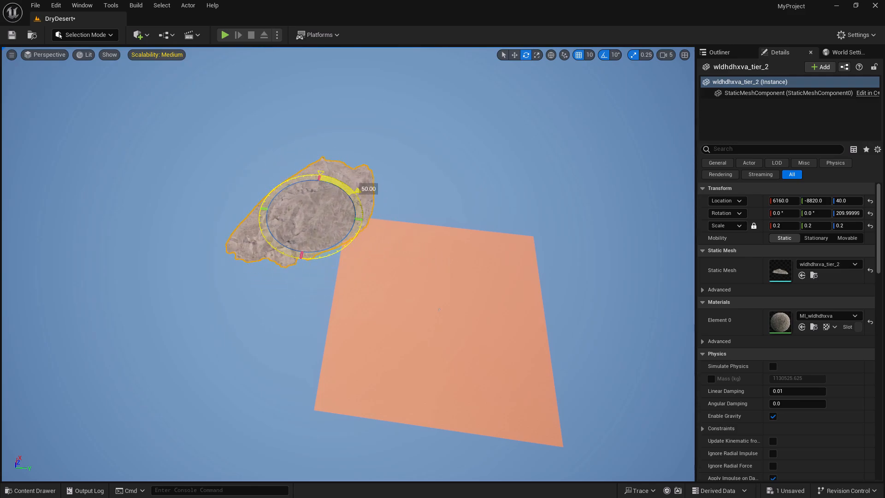
{"action": "left_click_drag", "start_coordinate": [353, 223], "coordinate": [387, 253]}
{"action": "mouse_move", "coordinate": [355, 198]}
{"action": "left_mouse_down"}
{"action": "mouse_move", "coordinate": [355, 216]}
{"action": "mouse_move", "coordinate": [355, 204]}
{"action": "left_mouse_up"}
{"action": "key", "text": "w"}
{"action": "right_click_drag", "start_coordinate": [355, 203], "coordinate": [414, 328]}
{"action": "key", "text": "s"}
{"action": "key", "text": "w"}
{"action": "key", "text": "s"}
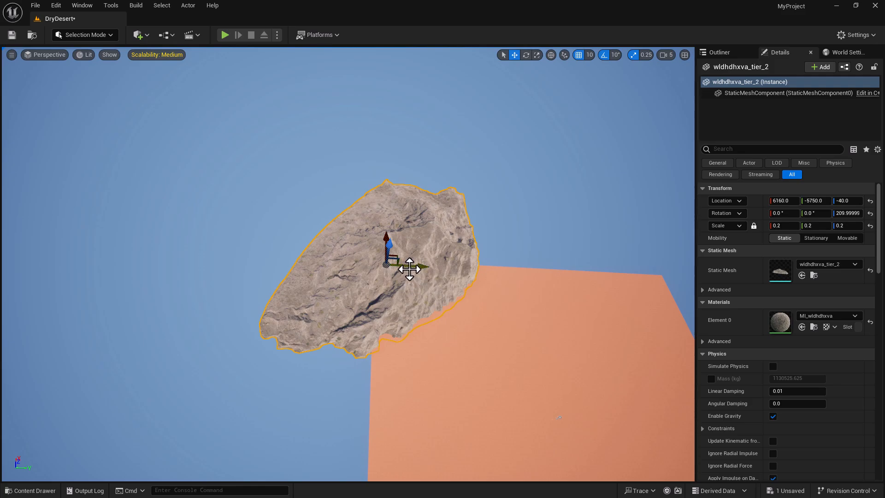
{"action": "key", "text": "e"}
{"action": "left_click_drag", "start_coordinate": [356, 290], "coordinate": [339, 272]}
- Lift the mountain slightly, then duplicate it to 6160, 5500, 50 across the basin
{"action": "key", "text": "w"}
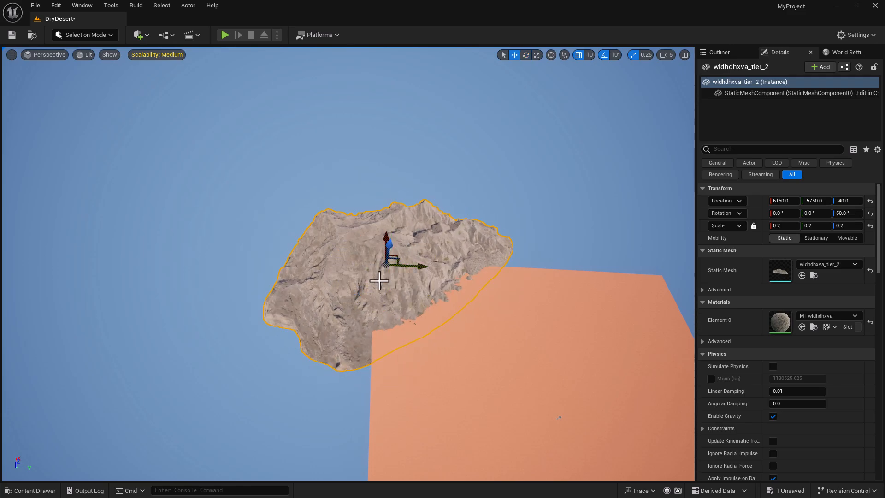
{"action": "left_click_drag", "start_coordinate": [391, 248], "coordinate": [392, 246]}
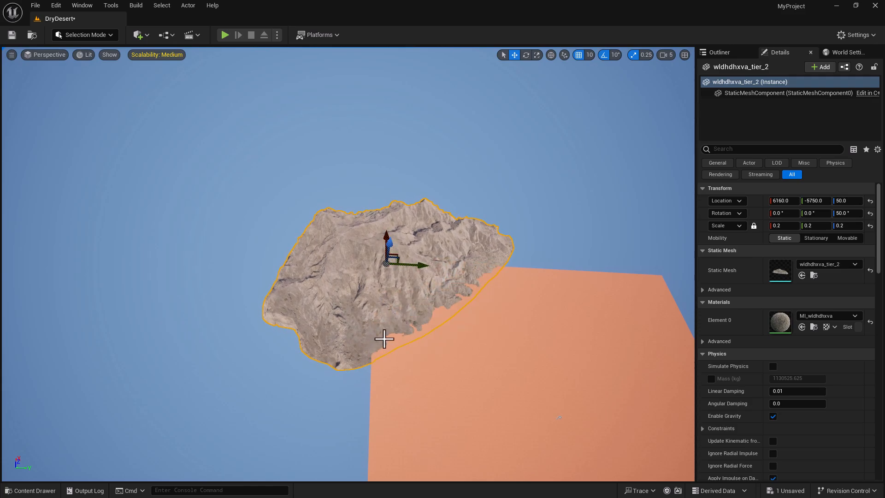
{"action": "left_click_drag", "start_coordinate": [421, 264], "coordinate": [411, 266]}
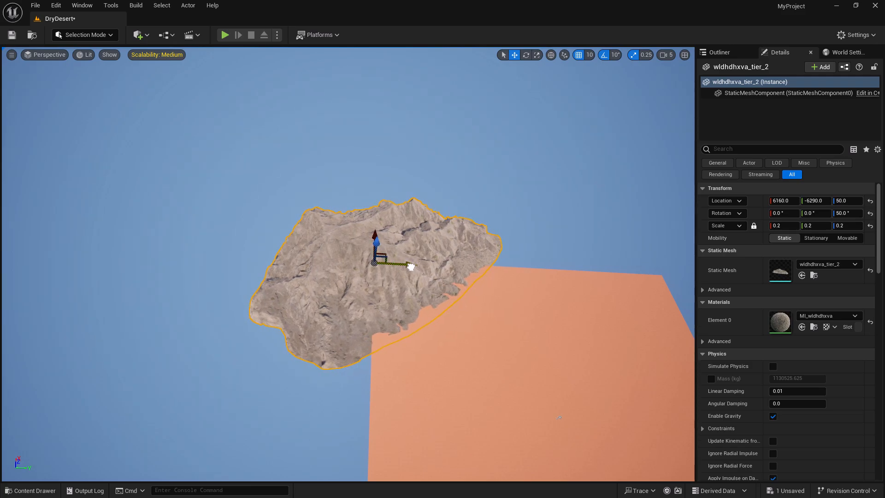
{"action": "right_click_drag", "start_coordinate": [501, 331], "coordinate": [548, 332]}
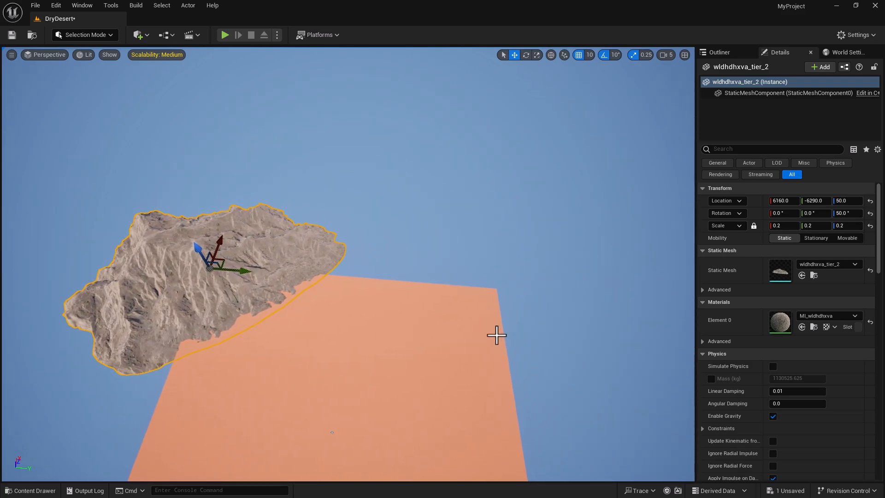
{"action": "left_click_drag", "start_coordinate": [247, 272], "coordinate": [245, 272]}
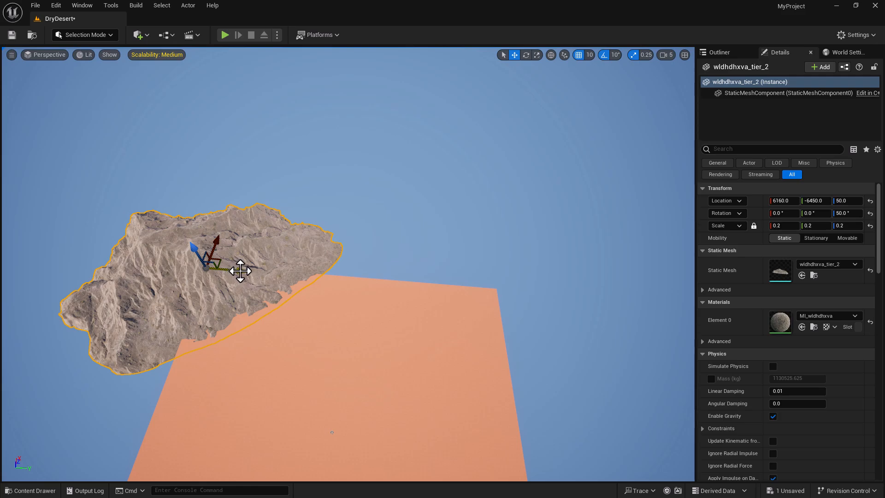
{"action": "left_click_drag", "start_coordinate": [237, 269], "coordinate": [518, 320], "text": "alt"}
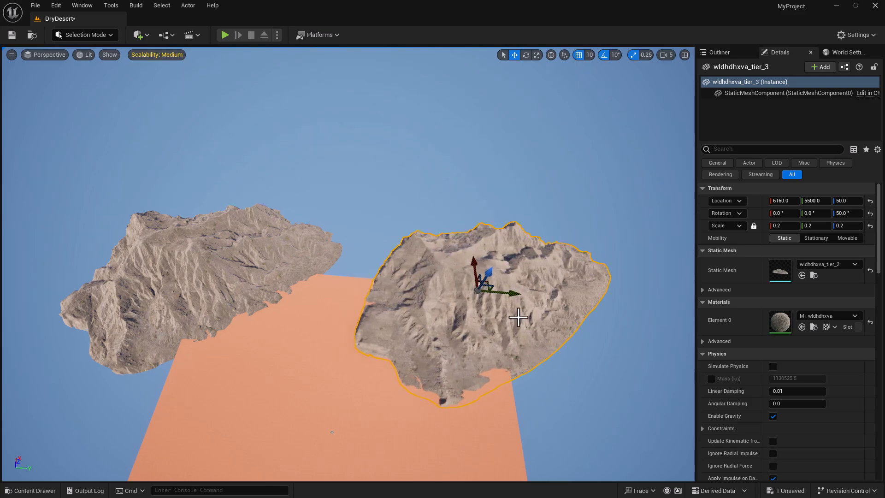
- Rotate the duplicate mountain -230° on Z to face the basin and slide it to 6240, 5930
{"action": "key", "text": "e"}
{"action": "left_click_drag", "start_coordinate": [460, 321], "coordinate": [313, 326]}
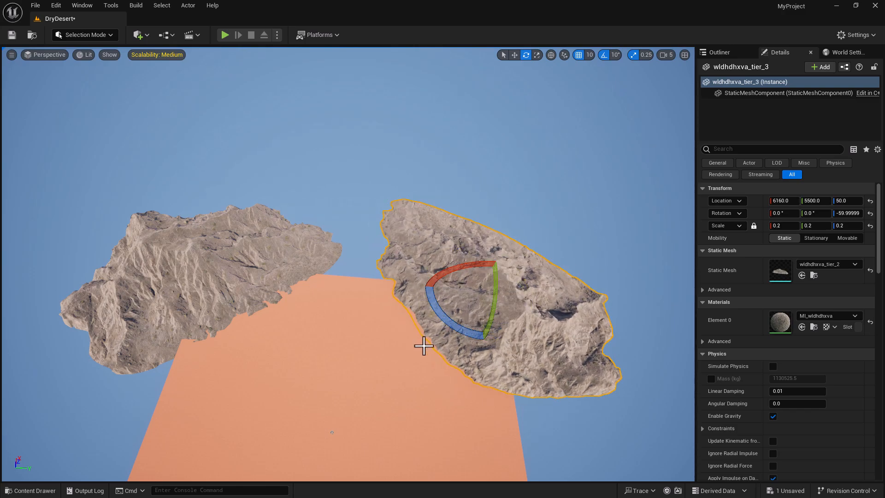
{"action": "key", "text": "w"}
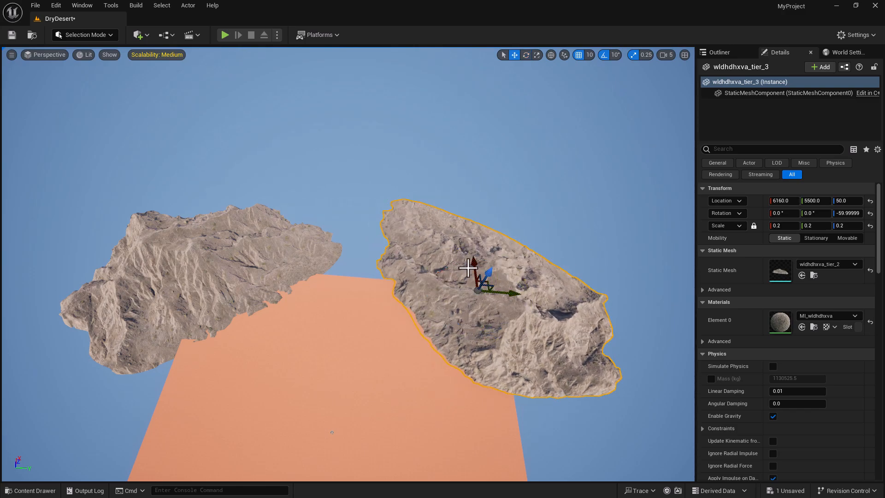
{"action": "left_click_drag", "start_coordinate": [471, 268], "coordinate": [479, 285]}
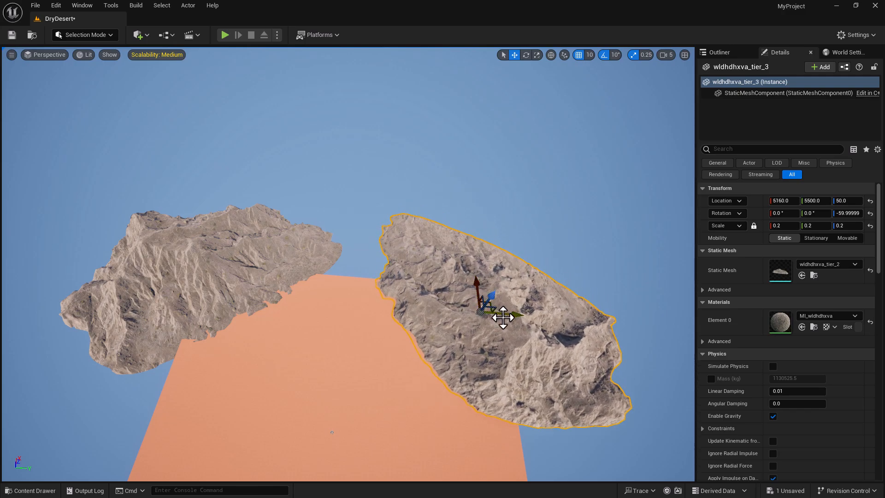
{"action": "key", "text": "e"}
{"action": "left_click_drag", "start_coordinate": [452, 351], "coordinate": [427, 389]}
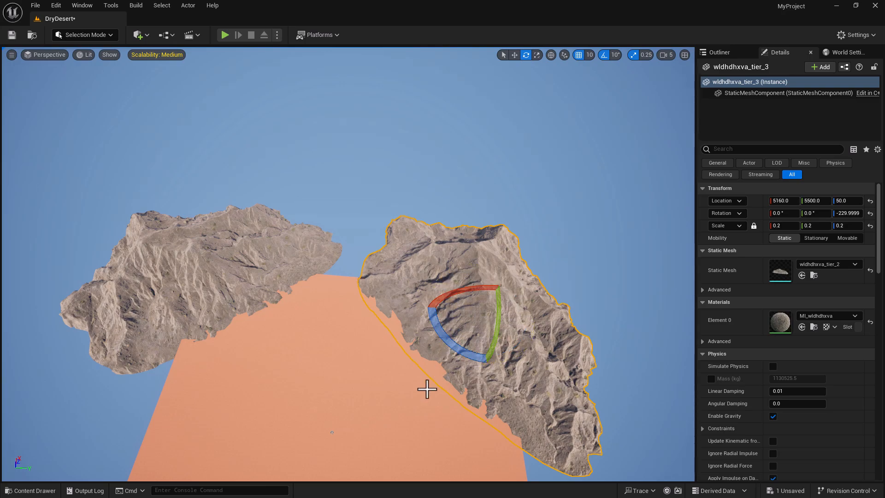
{"action": "key", "text": "w"}
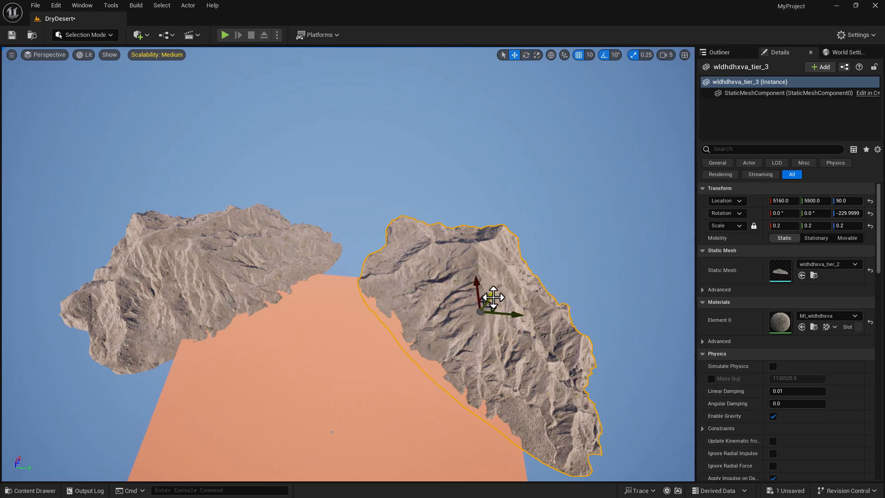
{"action": "left_click_drag", "start_coordinate": [476, 291], "coordinate": [475, 276]}
{"action": "mouse_move", "coordinate": [515, 300]}
{"action": "left_mouse_down"}
{"action": "mouse_move", "coordinate": [523, 300]}
{"action": "mouse_move", "coordinate": [502, 282]}
{"action": "mouse_move", "coordinate": [506, 291]}
{"action": "left_mouse_up"}
{"action": "left_click_drag", "start_coordinate": [484, 279], "coordinate": [483, 271]}
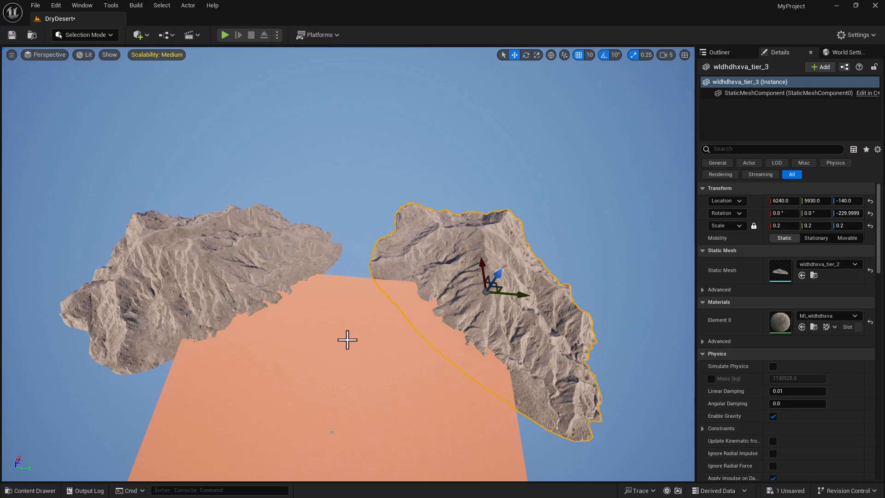
- Check the sand edge, then sink the duplicate mountain to Z -240
{"action": "left_click", "coordinate": [361, 323]}
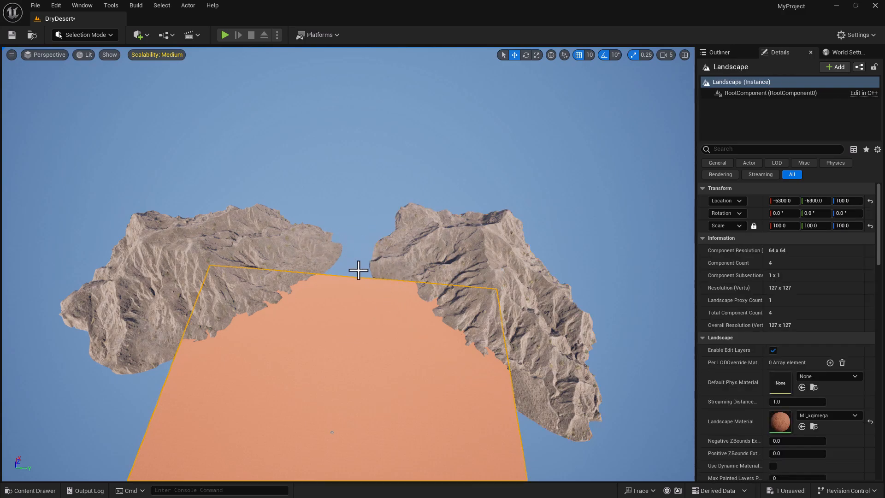
{"action": "left_click", "coordinate": [490, 282]}
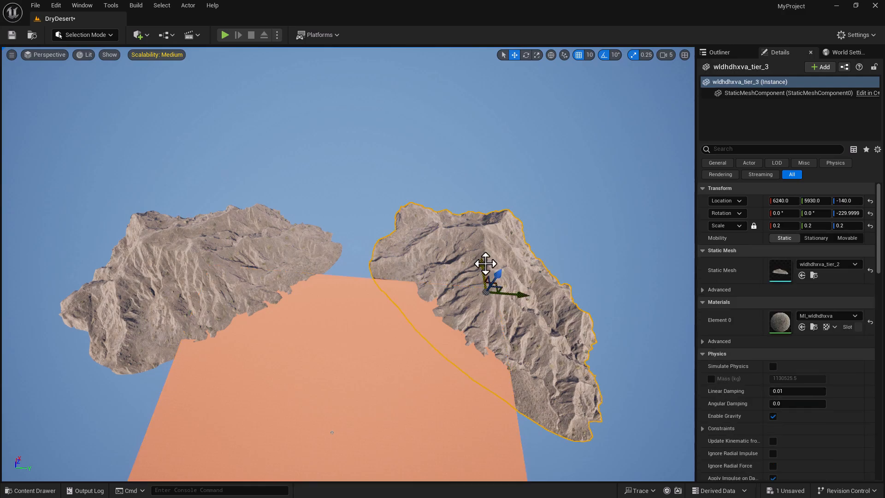
{"action": "left_click_drag", "start_coordinate": [499, 274], "coordinate": [498, 277]}
{"action": "scroll", "coordinate": [397, 356], "scroll_direction": "down", "scroll_amount": 5}
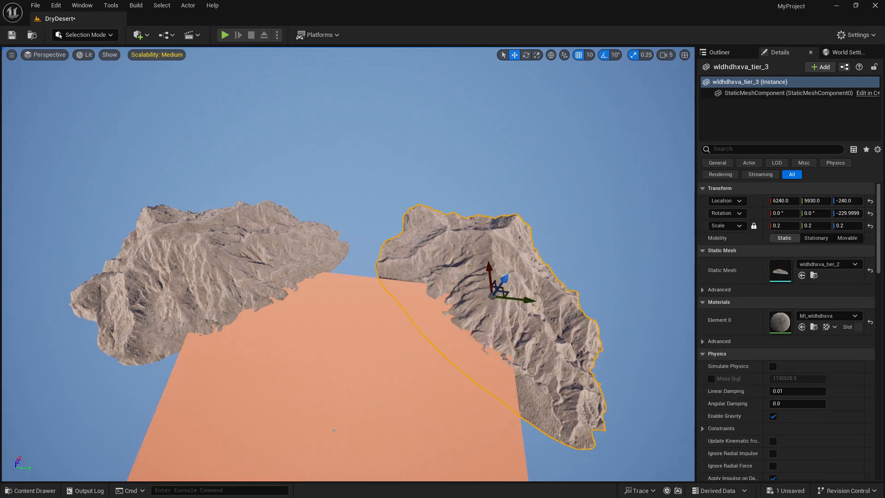
- Place the vmhdcfa_tier_2 rock in the level and lower it toward the ground
{"action": "left_click", "coordinate": [30, 490]}
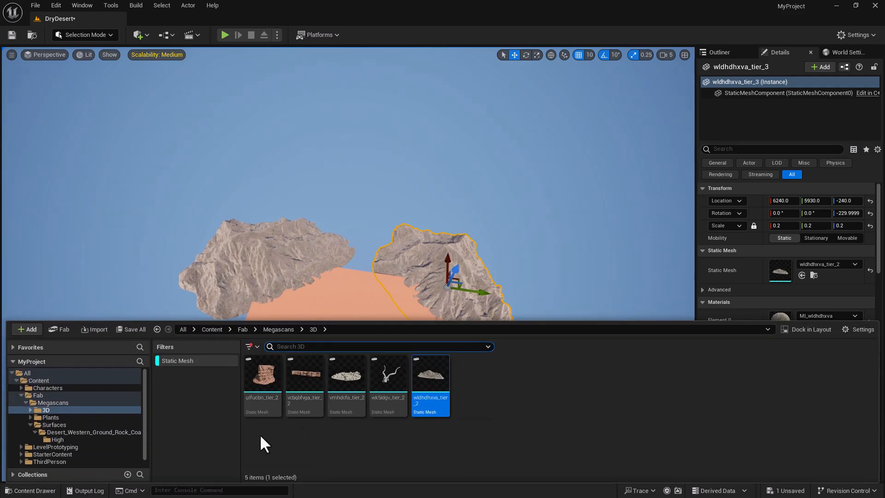
{"action": "left_click_drag", "start_coordinate": [345, 382], "coordinate": [180, 249]}
{"action": "left_click_drag", "start_coordinate": [327, 75], "coordinate": [357, 459]}
{"action": "right_click_drag", "start_coordinate": [358, 459], "coordinate": [406, 490]}
{"action": "key", "text": "a"}
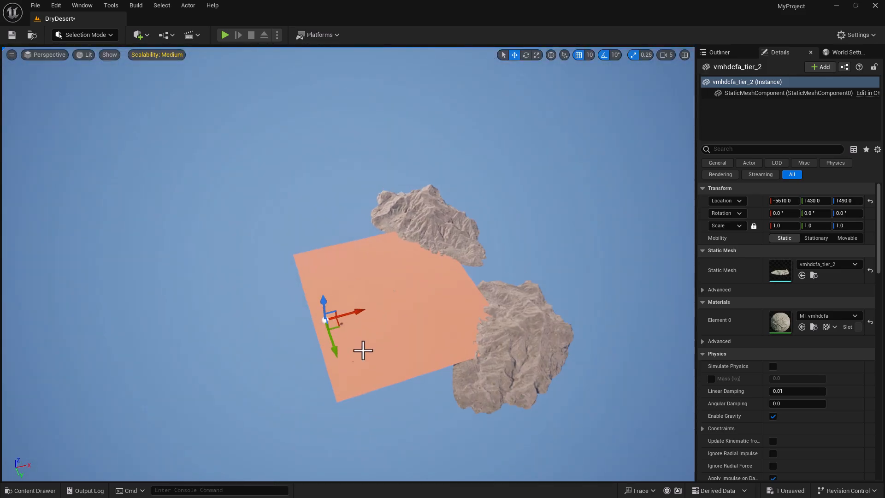
- Carry the rock along X toward the mountains and shift it left along Y
{"action": "left_click_drag", "start_coordinate": [361, 310], "coordinate": [506, 272]}
{"action": "right_click_drag", "start_coordinate": [464, 322], "coordinate": [634, 268]}
{"action": "key", "text": "a"}
{"action": "key", "text": "w"}
{"action": "key", "text": "d"}
{"action": "left_click_drag", "start_coordinate": [230, 366], "coordinate": [138, 361]}
{"action": "right_click_drag", "start_coordinate": [172, 375], "coordinate": [189, 383]}
- Drop the rock onto the sand in the mountain gap at 6030, 50, 490
{"action": "key", "text": "s"}
{"action": "key", "text": "a"}
{"action": "key", "text": "w"}
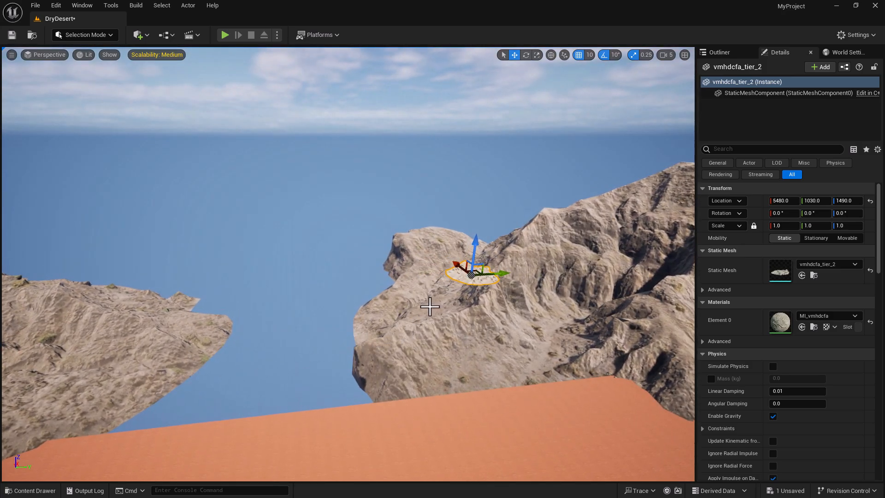
{"action": "left_click_drag", "start_coordinate": [474, 244], "coordinate": [271, 385]}
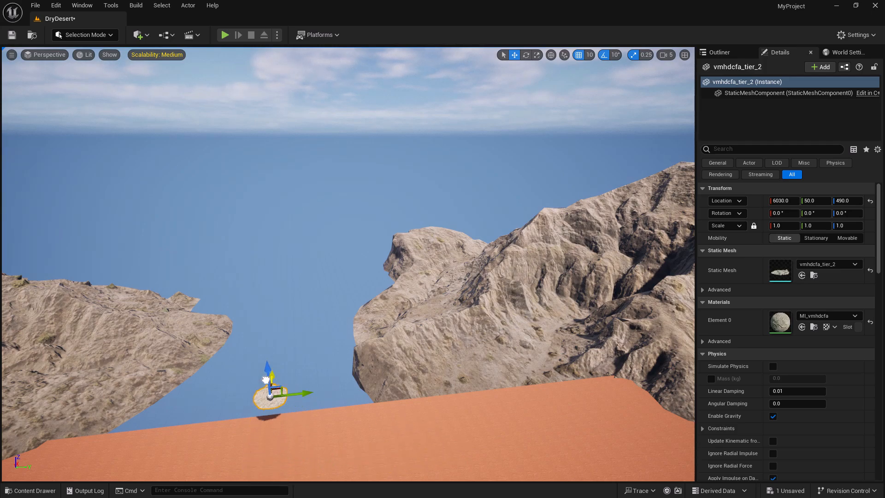
{"action": "right_click_drag", "start_coordinate": [329, 428], "coordinate": [306, 424]}
{"action": "key", "text": "s"}
{"action": "key", "text": "s"}
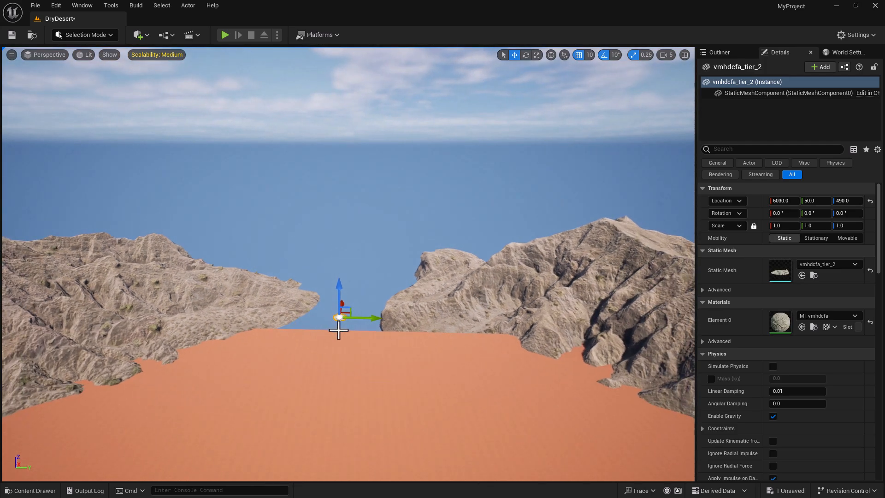
{"action": "key", "text": "w"}
{"action": "right_click_drag", "start_coordinate": [364, 344], "coordinate": [364, 357]}
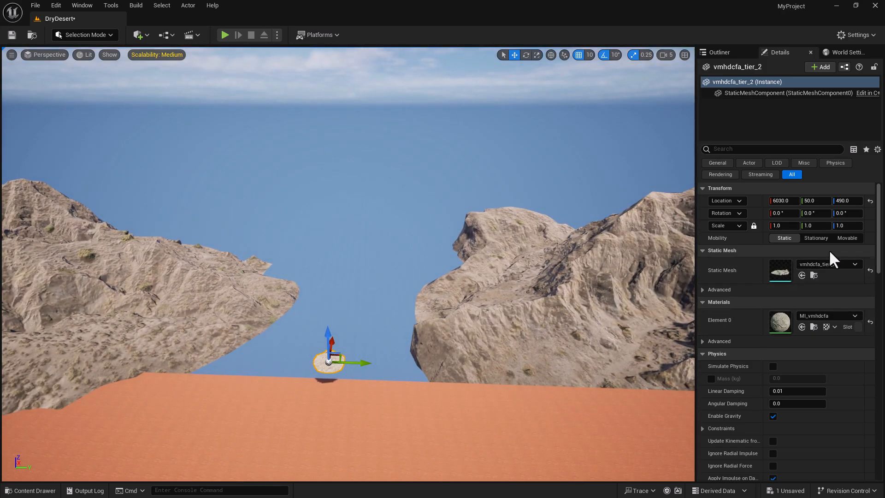
- Set the rock pile's scale to 15
{"action": "left_click", "coordinate": [786, 226]}
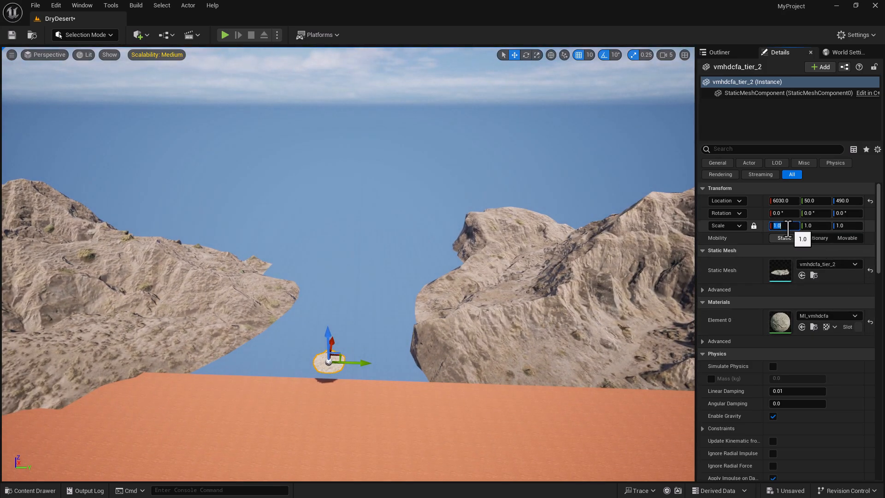
{"action": "type", "text": "15"}
{"action": "key", "text": "Return"}
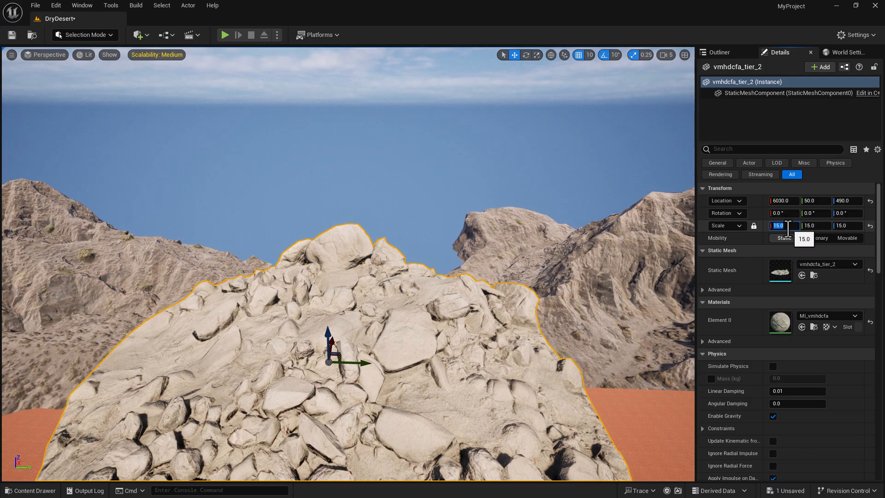
{"action": "left_click", "coordinate": [745, 274]}
{"action": "right_click", "coordinate": [745, 274]}
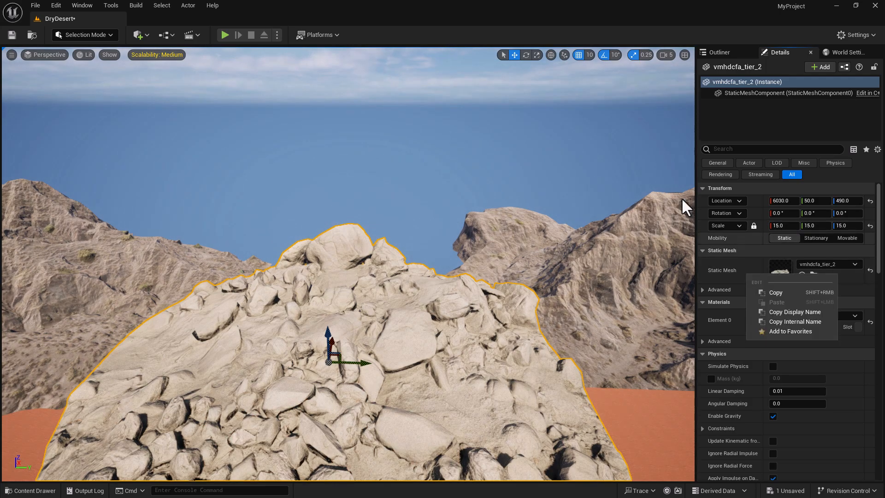
{"action": "left_click", "coordinate": [445, 287]}
- Lower the enlarged rock pile into the sand and push it along X to 6920, -40, 60
{"action": "right_click_drag", "start_coordinate": [429, 298], "coordinate": [413, 311]}
{"action": "key", "text": "s"}
{"action": "key", "text": "w"}
{"action": "left_click_drag", "start_coordinate": [422, 260], "coordinate": [418, 284]}
{"action": "right_click_drag", "start_coordinate": [433, 291], "coordinate": [364, 295]}
{"action": "key", "text": "d"}
{"action": "left_click_drag", "start_coordinate": [415, 254], "coordinate": [444, 249]}
{"action": "right_click_drag", "start_coordinate": [440, 259], "coordinate": [425, 275]}
{"action": "key", "text": "a"}
{"action": "key", "text": "w"}
{"action": "key", "text": "e"}
{"action": "key", "text": "w"}
{"action": "scroll", "coordinate": [408, 295], "scroll_direction": "up", "scroll_amount": 1}
- Raise the right mountain out of the sand and slide it to 5670, 5930, -30
{"action": "left_click", "coordinate": [553, 222]}
{"action": "right_click_drag", "start_coordinate": [553, 222], "coordinate": [490, 237]}
{"action": "key", "text": "a"}
{"action": "left_click_drag", "start_coordinate": [451, 239], "coordinate": [450, 230]}
{"action": "right_click_drag", "start_coordinate": [451, 230], "coordinate": [388, 262]}
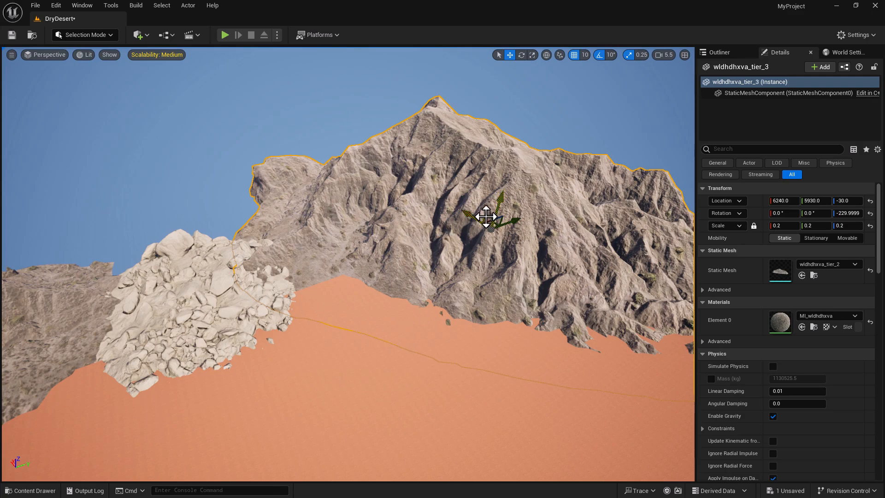
{"action": "left_click_drag", "start_coordinate": [472, 219], "coordinate": [491, 234]}
{"action": "right_click_drag", "start_coordinate": [292, 346], "coordinate": [302, 353]}
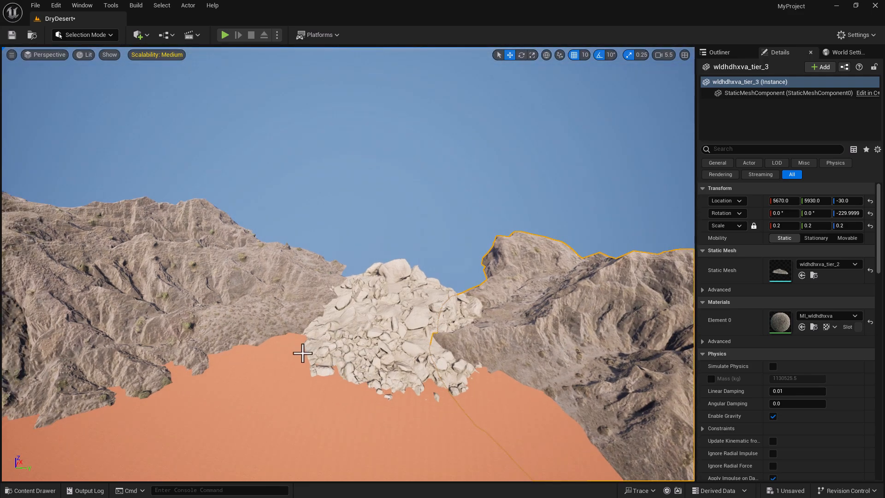
{"action": "left_click", "coordinate": [380, 315]}
{"action": "mouse_move", "coordinate": [434, 326]}
{"action": "right_mouse_down"}
{"action": "mouse_move", "coordinate": [391, 340]}
{"action": "mouse_move", "coordinate": [433, 333]}
{"action": "mouse_move", "coordinate": [434, 321]}
{"action": "mouse_move", "coordinate": [434, 341]}
{"action": "right_mouse_up"}
{"action": "key", "text": "s"}
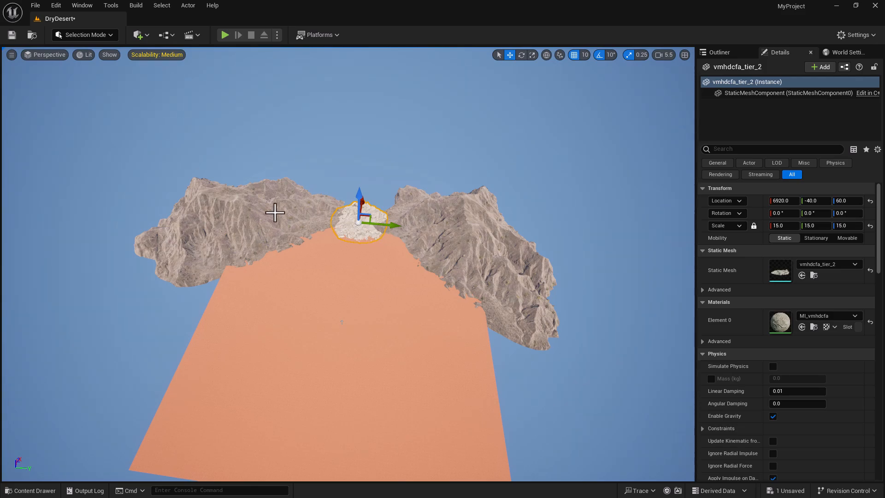
- Select the left mountain, then Ctrl-click to add the vmhdcfa_tier_2 rock pile and right mountain
{"action": "left_click", "coordinate": [244, 211]}
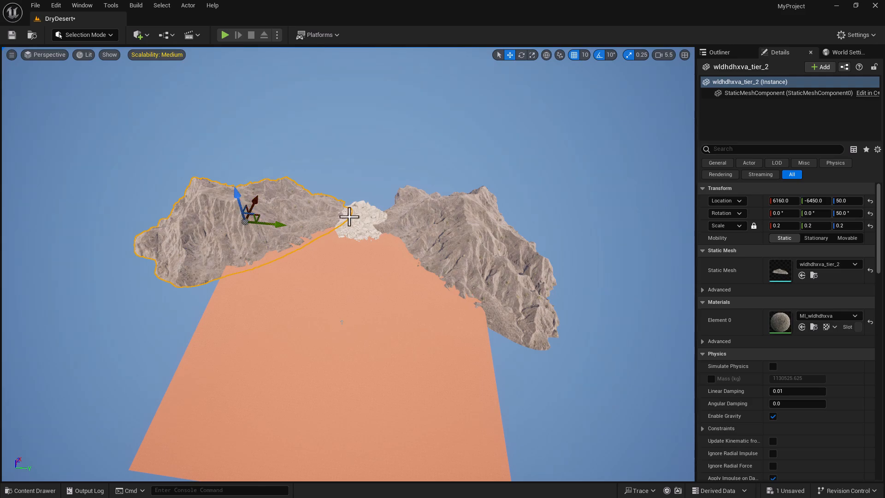
{"action": "left_click", "coordinate": [455, 224], "text": "ctrl"}
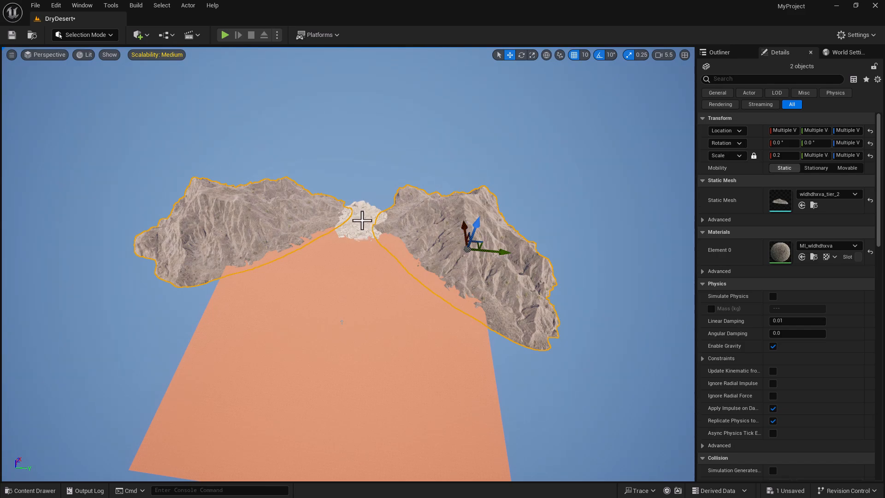
{"action": "scroll", "coordinate": [361, 221], "scroll_direction": "up", "scroll_amount": 6}
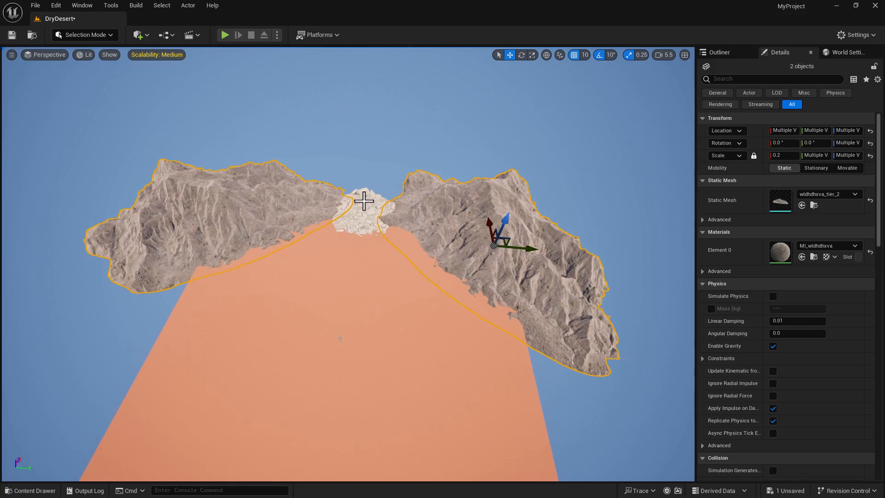
{"action": "left_click", "coordinate": [445, 211]}
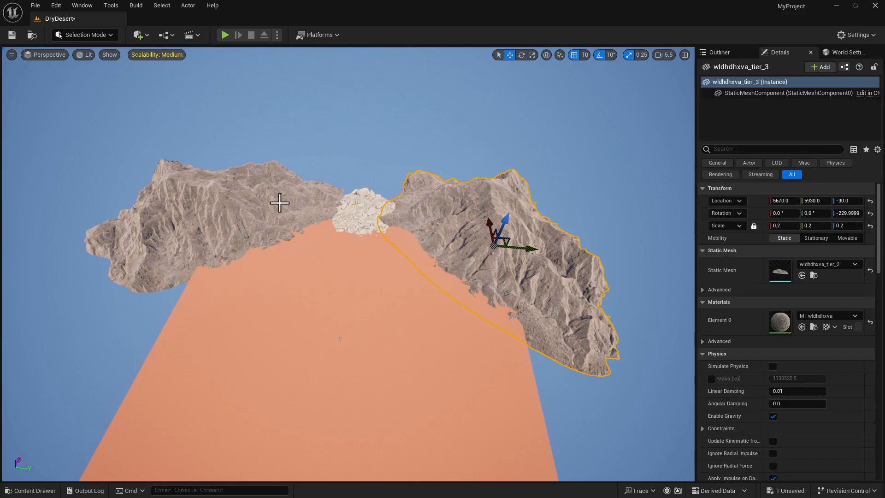
{"action": "left_click", "coordinate": [258, 199]}
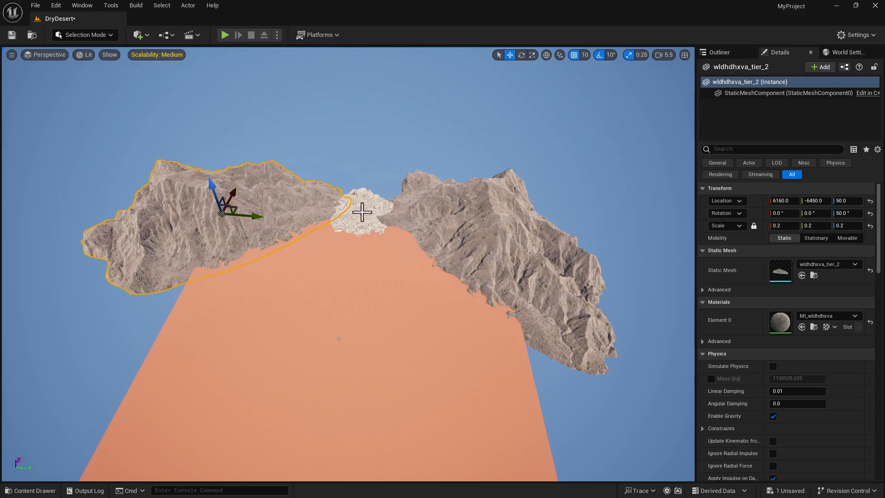
{"action": "scroll", "coordinate": [363, 207], "scroll_direction": "up", "scroll_amount": 3}
{"action": "scroll", "coordinate": [366, 193], "scroll_direction": "up", "scroll_amount": 5}
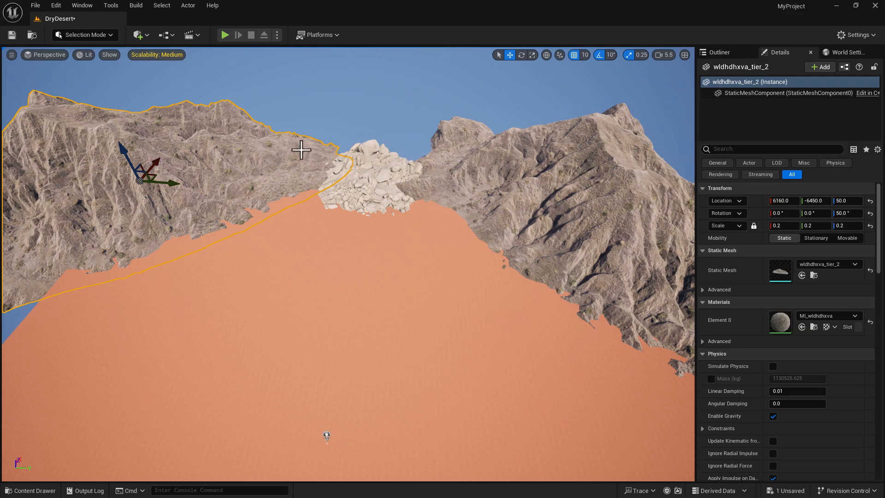
{"action": "left_click", "coordinate": [376, 171], "text": "ctrl"}
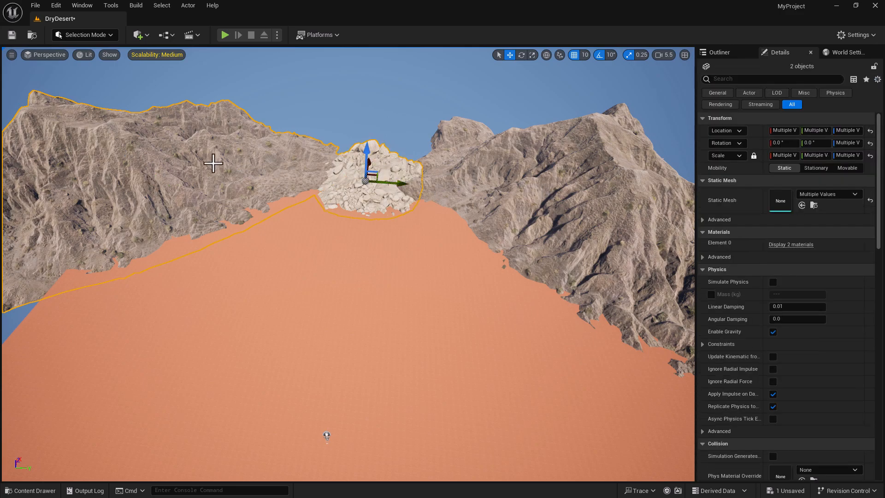
{"action": "left_click", "coordinate": [230, 165]}
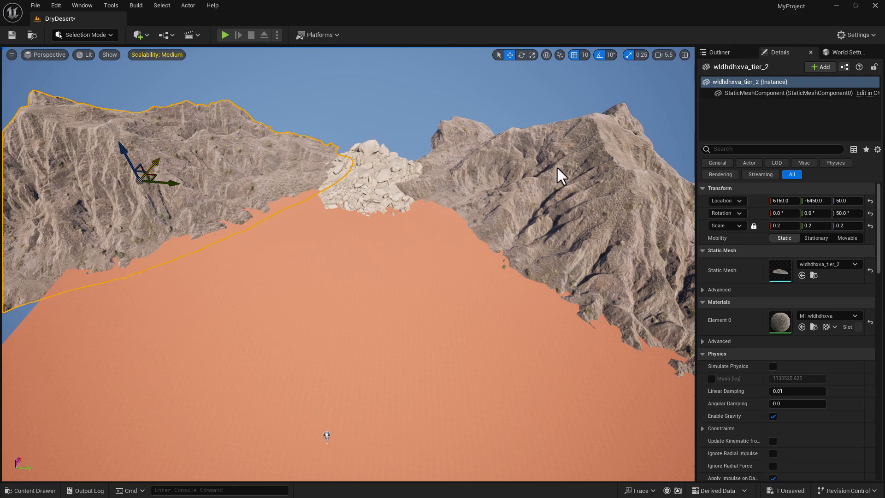
{"action": "right_click_drag", "start_coordinate": [564, 189], "coordinate": [569, 198]}
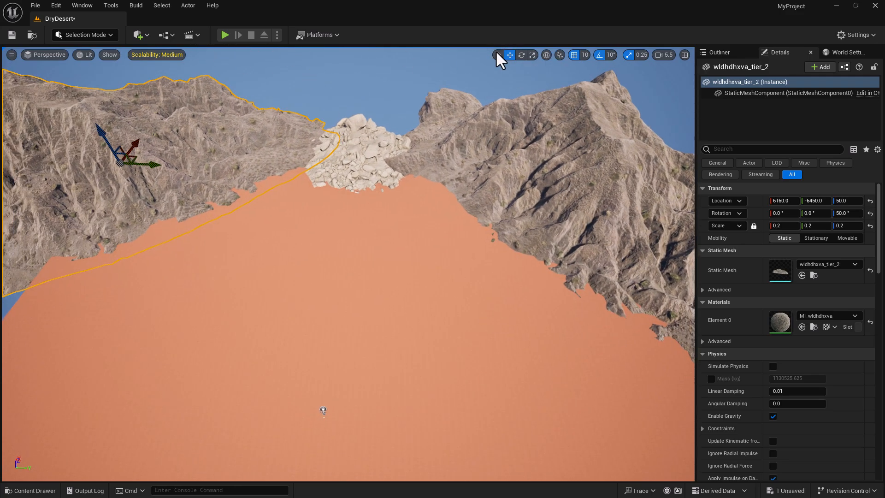
{"action": "right_click_drag", "start_coordinate": [627, 116], "coordinate": [576, 106]}
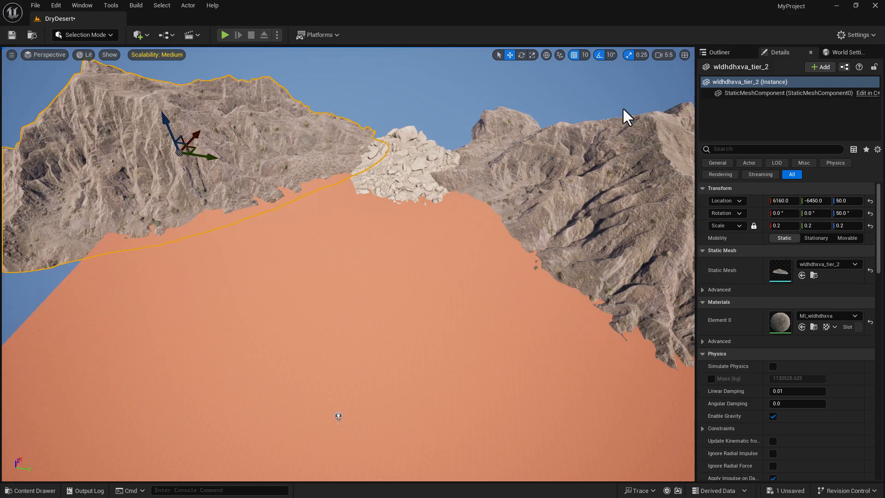
{"action": "left_click", "coordinate": [413, 164], "text": "ctrl"}
- Add the right mountain to the selection and Alt-drag the three pieces into the foreground as copies
{"action": "left_click", "coordinate": [559, 175], "text": "ctrl"}
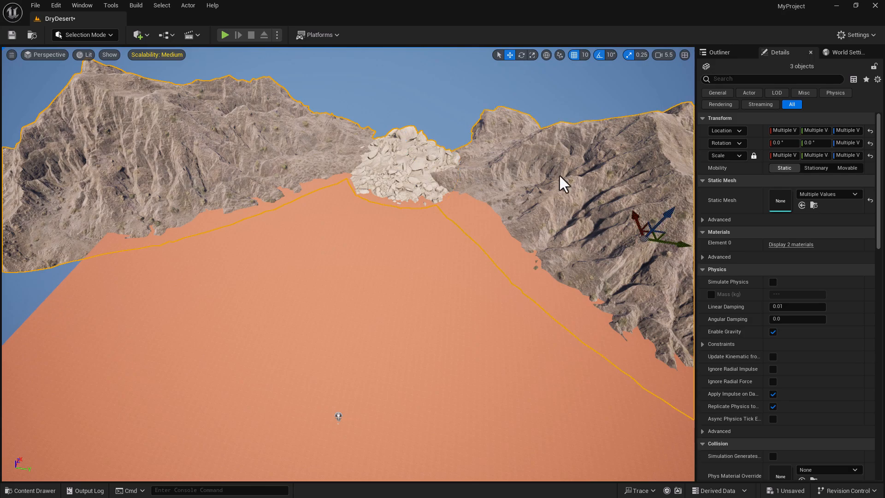
{"action": "mouse_move", "coordinate": [472, 227]}
{"action": "right_mouse_down"}
{"action": "mouse_move", "coordinate": [530, 222]}
{"action": "mouse_move", "coordinate": [475, 222]}
{"action": "right_mouse_up"}
{"action": "key", "text": "d"}
{"action": "key", "text": "s"}
{"action": "key", "text": "w"}
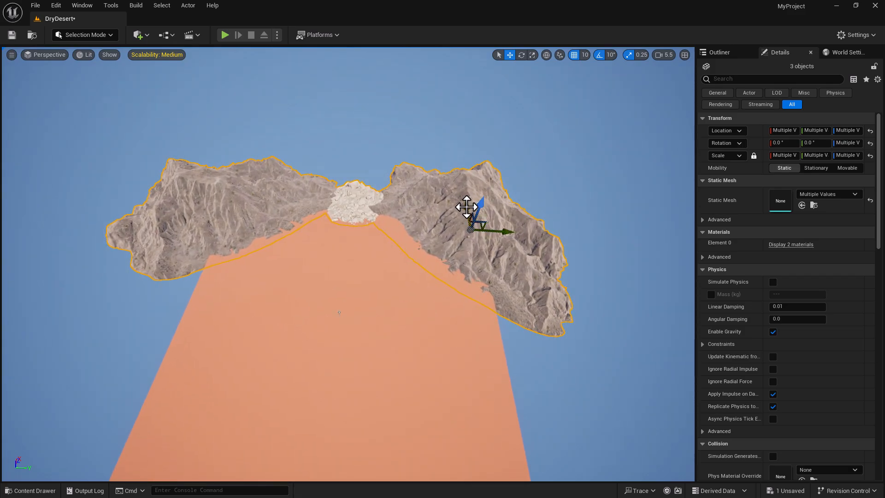
{"action": "left_click_drag", "start_coordinate": [468, 206], "coordinate": [484, 340], "text": "alt"}
{"action": "right_click_drag", "start_coordinate": [485, 303], "coordinate": [482, 323]}
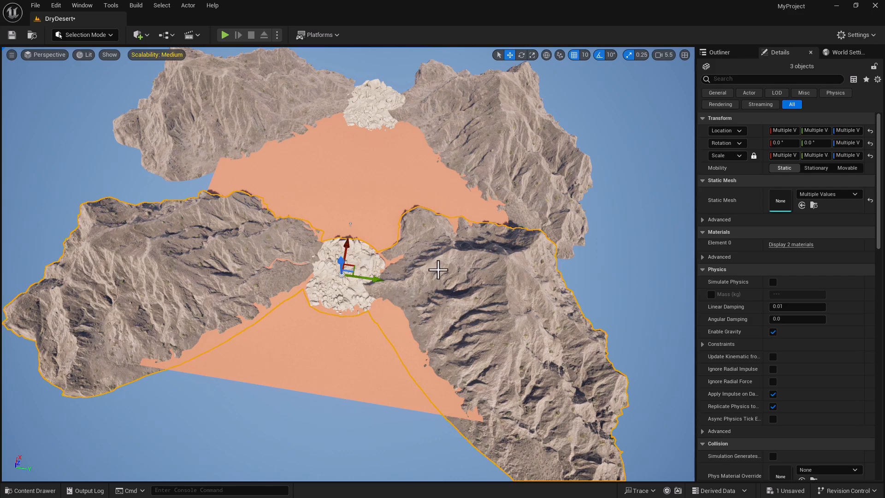
- Rotate the copied pieces to face the basin and move them into place to close the ring
{"action": "key", "text": "e"}
{"action": "left_click_drag", "start_coordinate": [361, 318], "coordinate": [364, 322]}
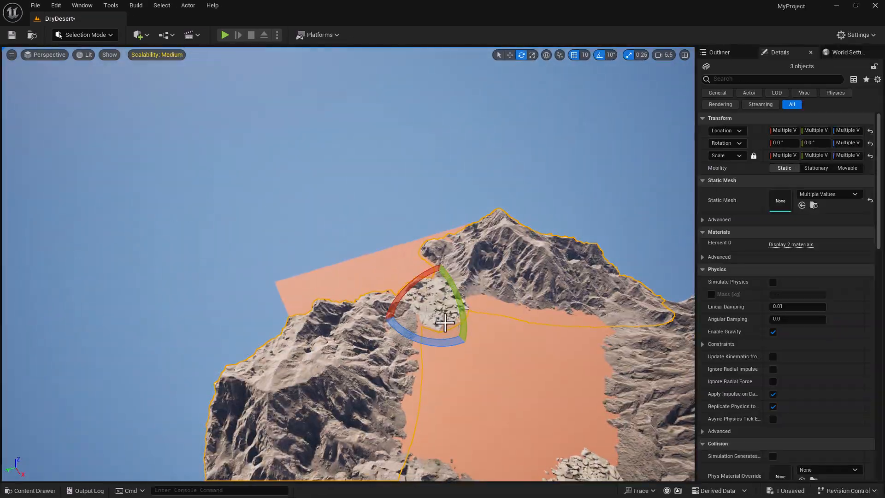
{"action": "key", "text": "w"}
{"action": "right_click_drag", "start_coordinate": [445, 323], "coordinate": [396, 318]}
{"action": "key", "text": "e"}
{"action": "left_click_drag", "start_coordinate": [391, 314], "coordinate": [405, 304]}
{"action": "right_click_drag", "start_coordinate": [405, 305], "coordinate": [325, 321]}
{"action": "key", "text": "w"}
{"action": "left_click_drag", "start_coordinate": [325, 319], "coordinate": [330, 317]}
{"action": "left_click_drag", "start_coordinate": [291, 341], "coordinate": [291, 336]}
{"action": "right_click_drag", "start_coordinate": [291, 337], "coordinate": [223, 359]}
- Duplicate the left rock pile into the mountain gap, rotate 90°, place at X 40, Y 7420, Z 50, scale 18
{"action": "left_click", "coordinate": [100, 277]}
{"action": "left_click_drag", "start_coordinate": [92, 268], "coordinate": [340, 168], "text": "alt"}
{"action": "key", "text": "e"}
{"action": "right_click_drag", "start_coordinate": [340, 168], "coordinate": [367, 164]}
{"action": "left_click_drag", "start_coordinate": [220, 275], "coordinate": [263, 304]}
{"action": "key", "text": "w"}
{"action": "left_click_drag", "start_coordinate": [188, 216], "coordinate": [155, 230]}
{"action": "right_click_drag", "start_coordinate": [155, 230], "coordinate": [240, 276]}
{"action": "left_click", "coordinate": [785, 226]}
{"action": "type", "text": "18"}
{"action": "key", "text": "Return"}
- Duplicate the pile into the far gap, rotated -60° and moved to X 800
{"action": "right_click_drag", "start_coordinate": [409, 226], "coordinate": [489, 208]}
{"action": "left_click_drag", "start_coordinate": [343, 316], "coordinate": [494, 126], "text": "alt"}
{"action": "right_click_drag", "start_coordinate": [494, 126], "coordinate": [479, 116]}
{"action": "key", "text": "e"}
{"action": "left_click_drag", "start_coordinate": [516, 162], "coordinate": [466, 152]}
{"action": "right_click_drag", "start_coordinate": [465, 152], "coordinate": [493, 134]}
{"action": "key", "text": "w"}
{"action": "left_click_drag", "start_coordinate": [388, 193], "coordinate": [421, 194]}
{"action": "right_click_drag", "start_coordinate": [422, 194], "coordinate": [433, 244]}
- Duplicate the right mountain beyond the far end, scale 0.25, rotate -10°, lower to Z -1110
{"action": "left_click", "coordinate": [433, 226]}
{"action": "left_click_drag", "start_coordinate": [436, 249], "coordinate": [428, 137], "text": "alt"}
{"action": "left_click_drag", "start_coordinate": [468, 118], "coordinate": [321, 139]}
{"action": "left_click", "coordinate": [784, 226]}
{"action": "type", "text": "0.25"}
{"action": "key", "text": "Return"}
{"action": "key", "text": "e"}
{"action": "mouse_move", "coordinate": [320, 139]}
{"action": "right_mouse_down"}
{"action": "mouse_move", "coordinate": [318, 92]}
{"action": "mouse_move", "coordinate": [325, 133]}
{"action": "right_mouse_up"}
{"action": "key", "text": "w"}
{"action": "left_click_drag", "start_coordinate": [352, 227], "coordinate": [352, 241]}
{"action": "right_click_drag", "start_coordinate": [352, 241], "coordinate": [318, 251]}
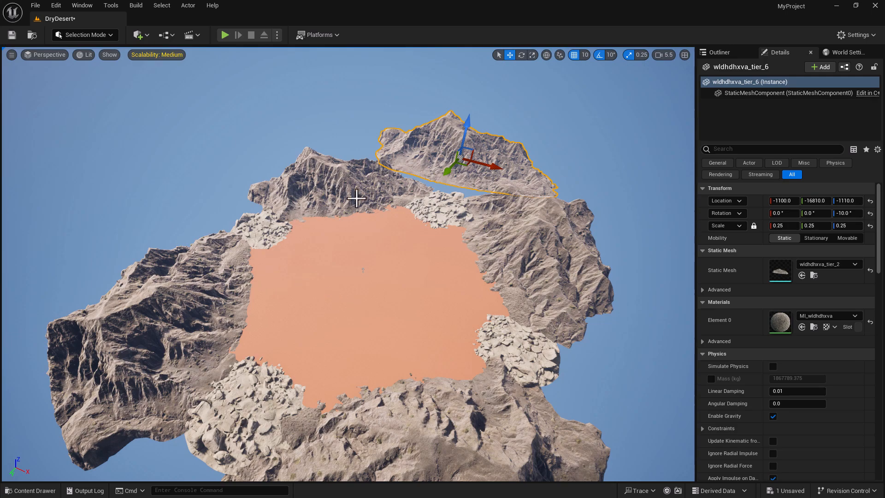
{"action": "right_click_drag", "start_coordinate": [390, 316], "coordinate": [434, 322]}
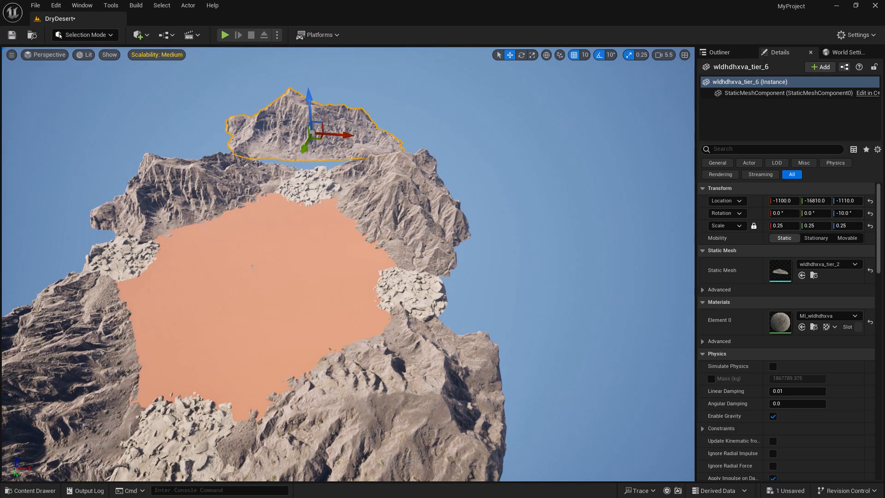
- Clear the Static Mesh filter in the Content Drawer
{"action": "left_click", "coordinate": [32, 492]}
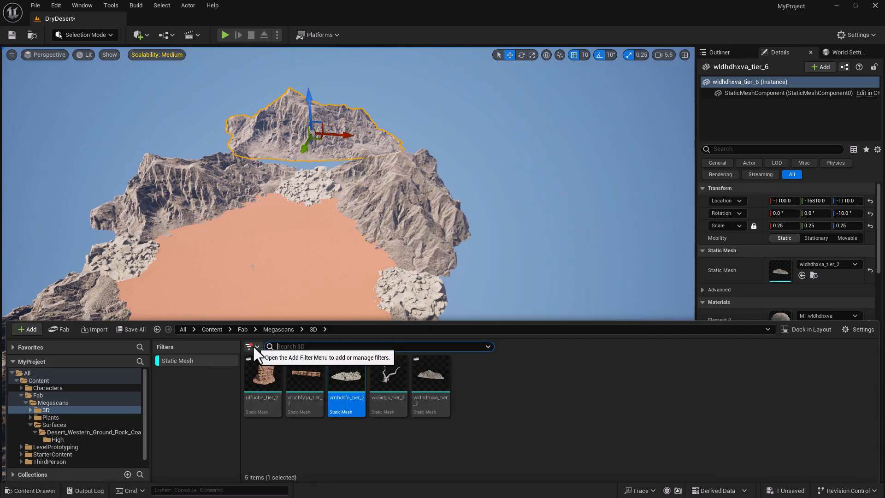
{"action": "left_click", "coordinate": [251, 346]}
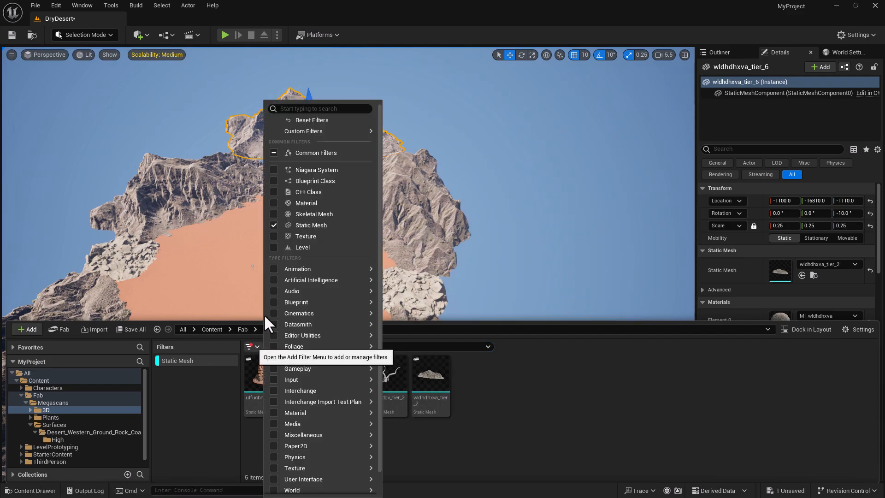
{"action": "left_click", "coordinate": [276, 151]}
{"action": "left_click", "coordinate": [442, 429]}
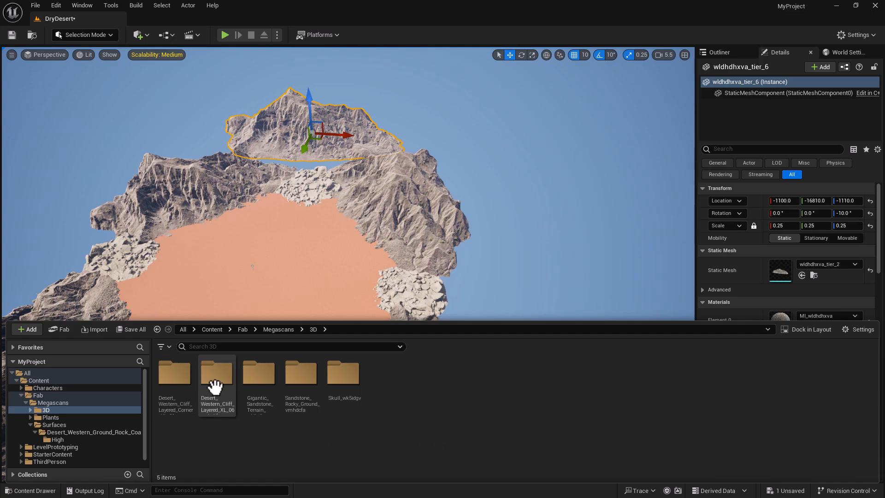
- Select MI_xgimega in Megascans > Surfaces > Desert_Western_Ground_Rock_Coarse_02_xgimega > High
{"action": "left_click", "coordinate": [279, 329]}
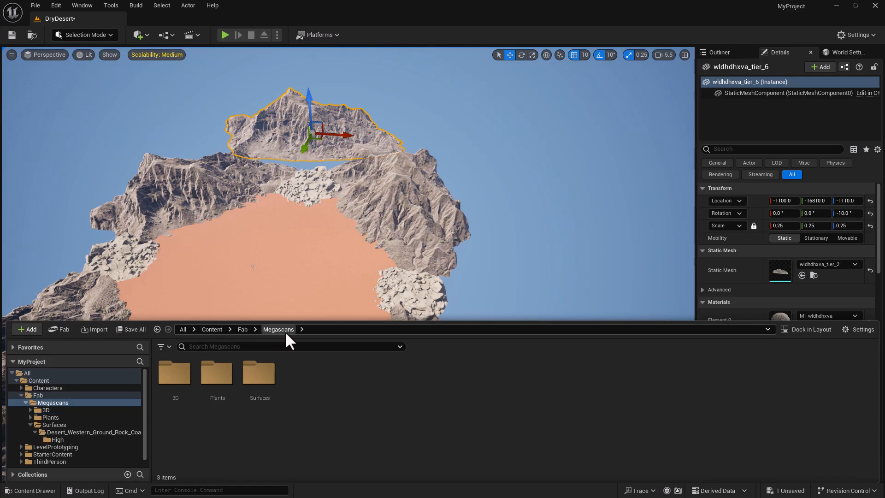
{"action": "double_click", "coordinate": [262, 382]}
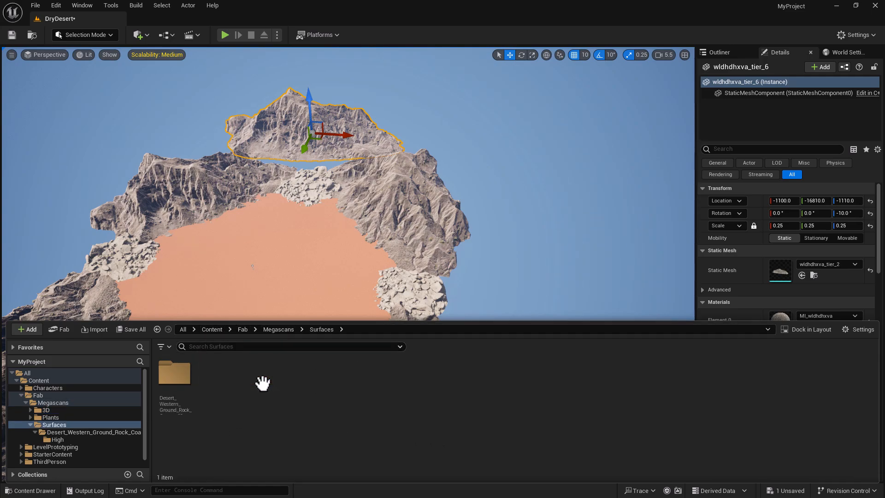
{"action": "double_click", "coordinate": [175, 375]}
{"action": "double_click", "coordinate": [174, 377]}
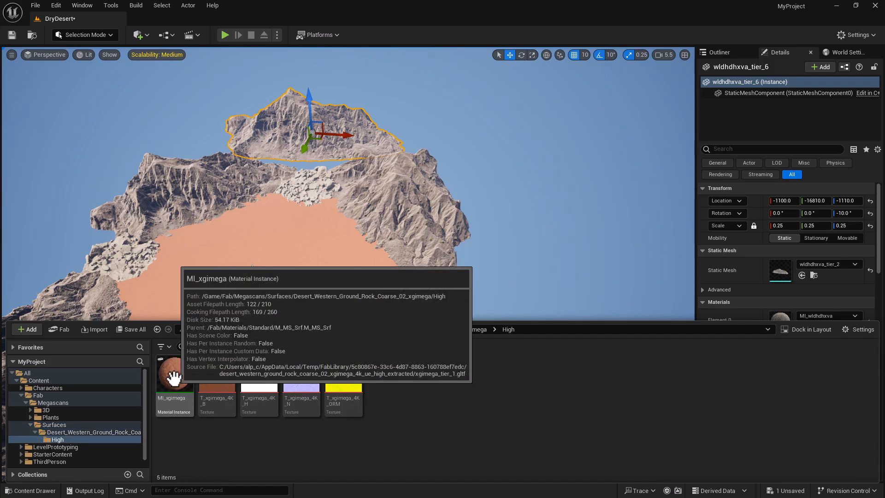
{"action": "left_click", "coordinate": [181, 370]}
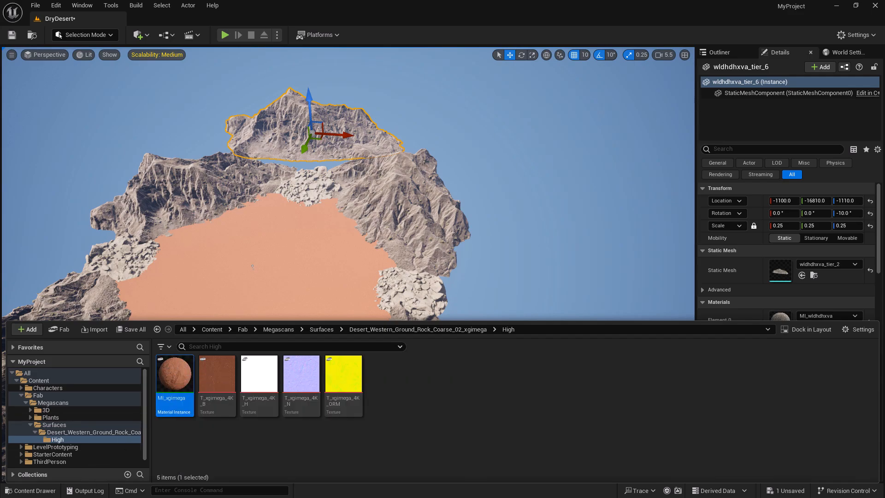
{"action": "left_click", "coordinate": [51, 492]}
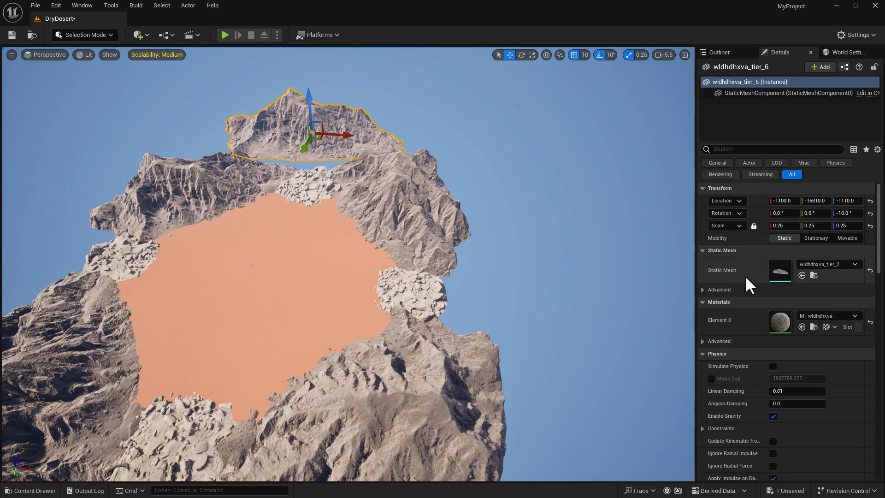
- Assign MI_xgimega to the far, left and right mountains and the far rubble pile
{"action": "left_click", "coordinate": [801, 326]}
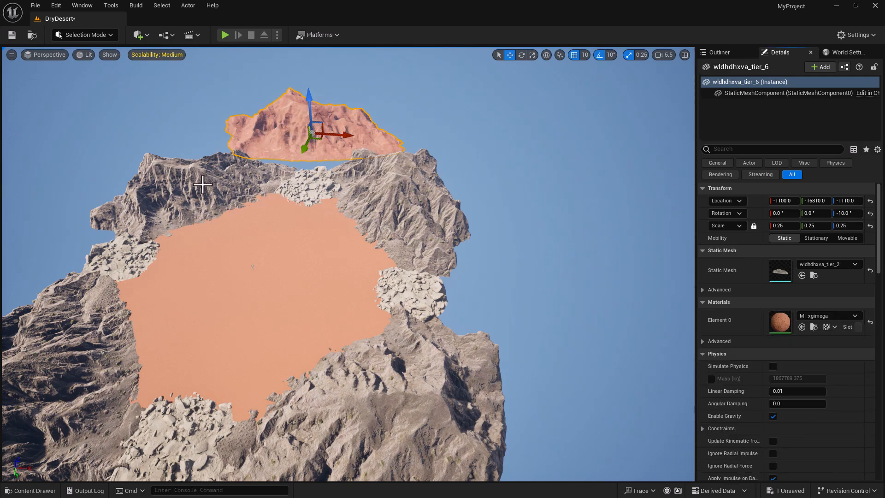
{"action": "left_click", "coordinate": [203, 184]}
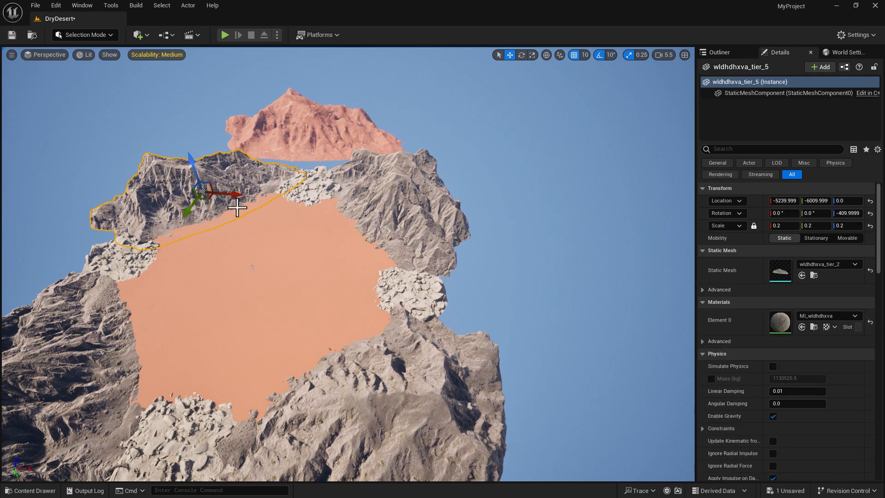
{"action": "left_click", "coordinate": [802, 327]}
{"action": "left_click", "coordinate": [387, 201]}
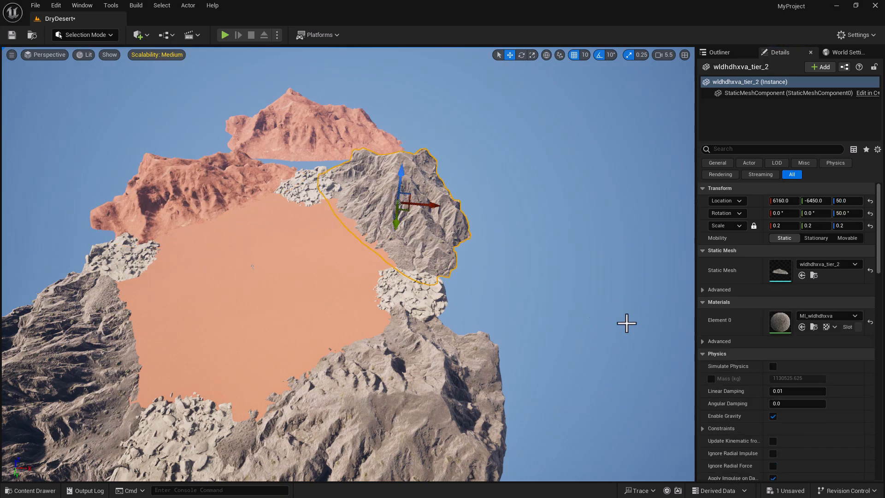
{"action": "left_click", "coordinate": [802, 327]}
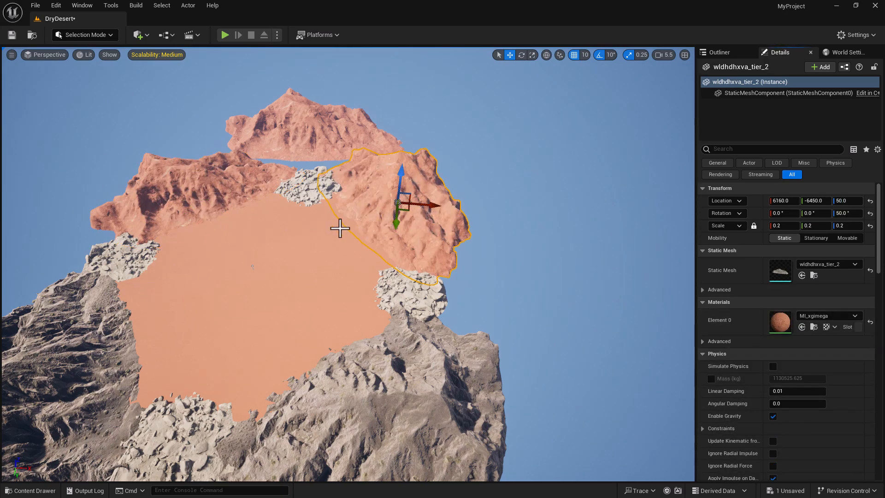
{"action": "left_click", "coordinate": [308, 188]}
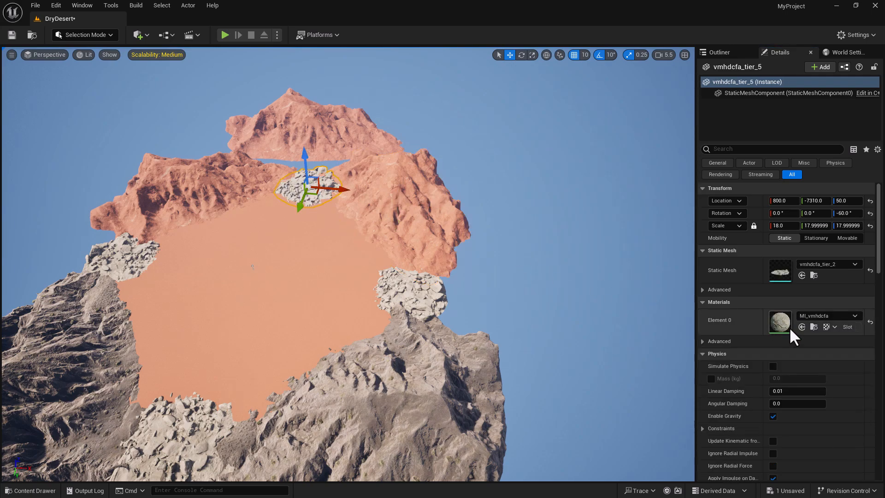
{"action": "left_click", "coordinate": [802, 327]}
- Assign MI_xgimega to the right rubble pile, near mountain and lower-left rubble pile, then select the next mountain
{"action": "left_click", "coordinate": [410, 295]}
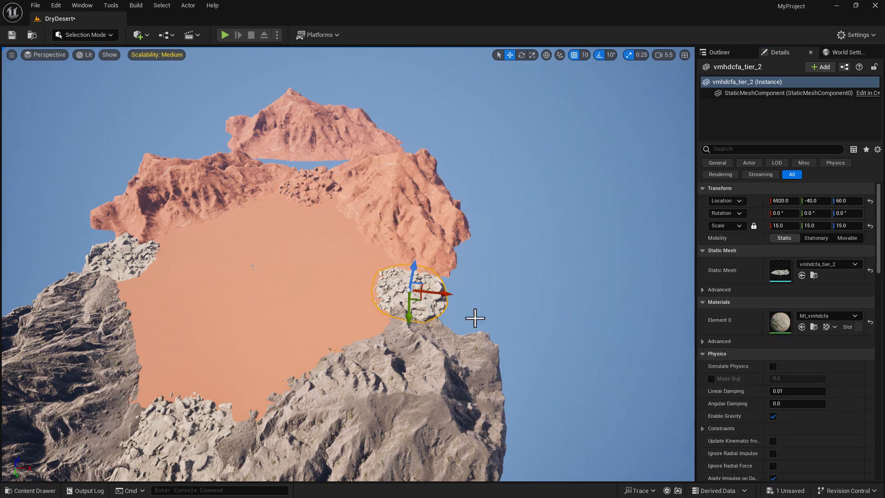
{"action": "left_click", "coordinate": [802, 327]}
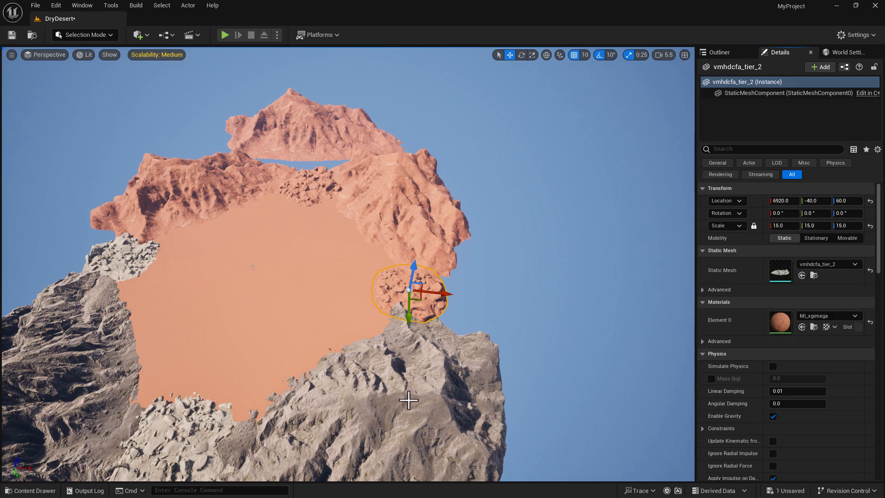
{"action": "left_click", "coordinate": [407, 400]}
{"action": "left_click", "coordinate": [801, 326]}
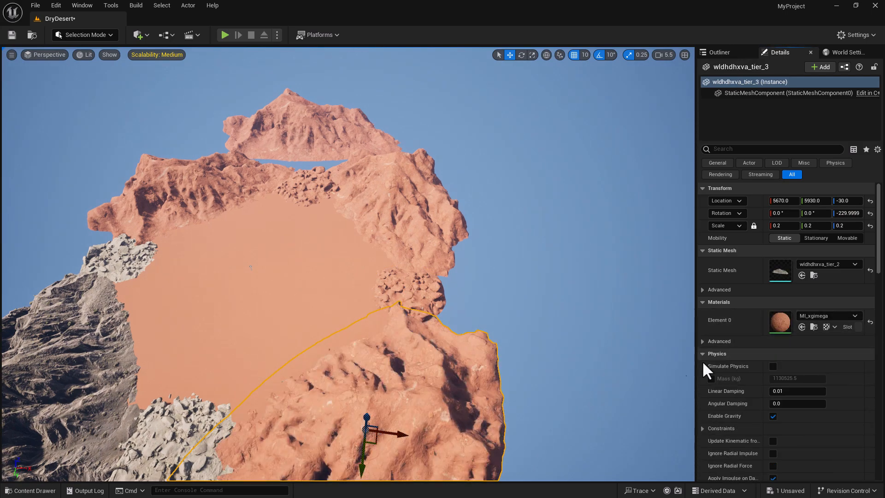
{"action": "left_click", "coordinate": [162, 433]}
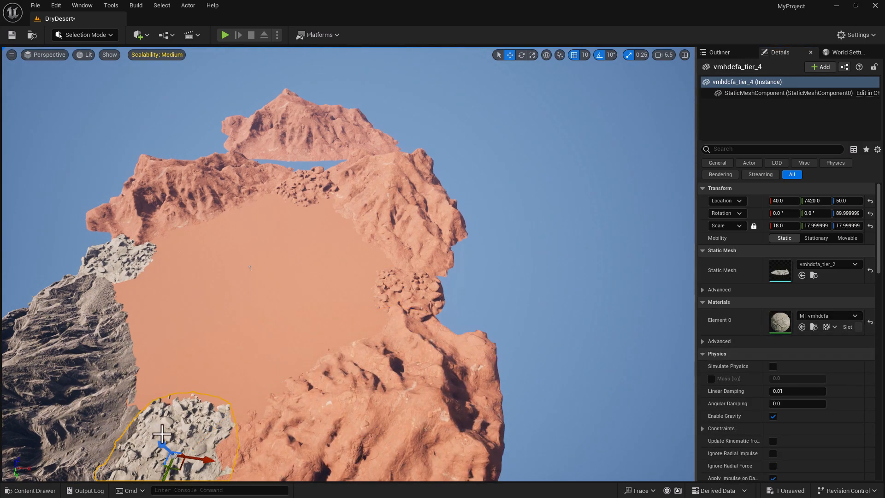
{"action": "left_click", "coordinate": [801, 327]}
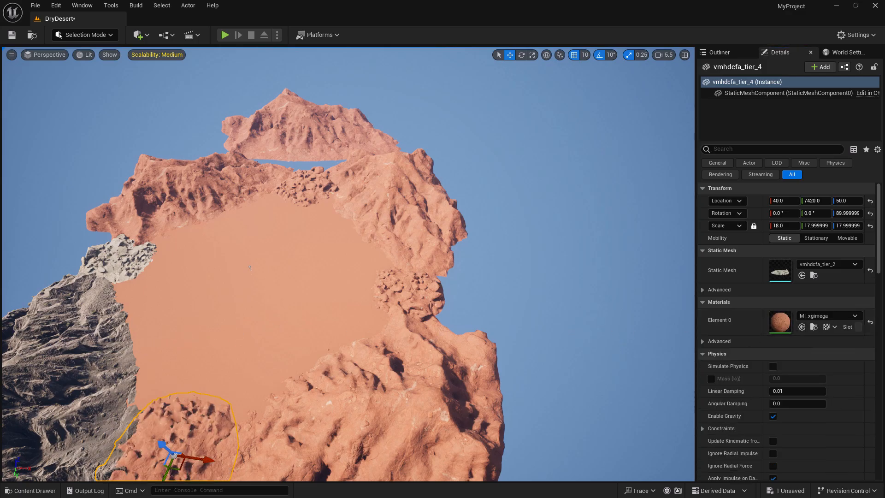
{"action": "left_click", "coordinate": [113, 305]}
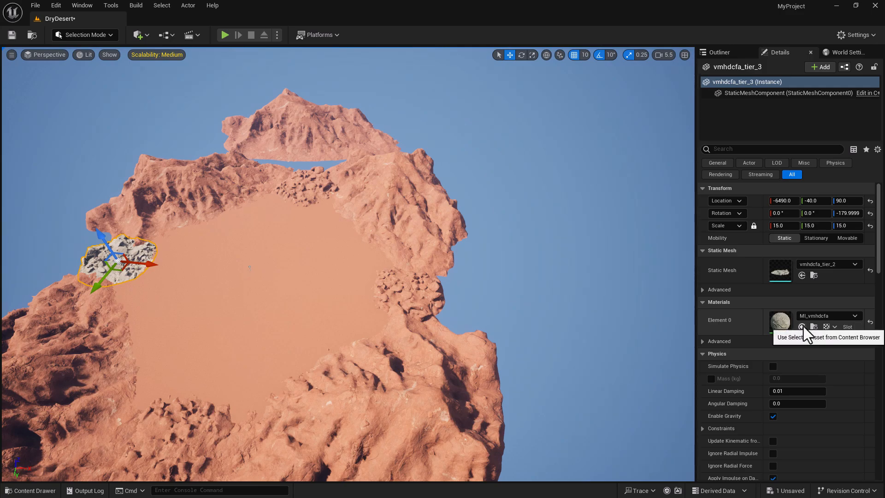
{"action": "left_click", "coordinate": [802, 327]}
{"action": "right_click_drag", "start_coordinate": [450, 306], "coordinate": [355, 309]}
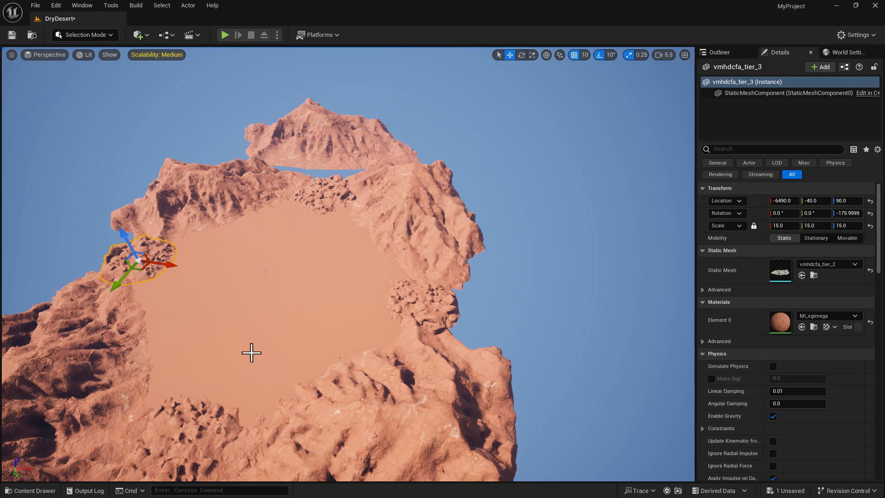
{"action": "right_click_drag", "start_coordinate": [355, 309], "coordinate": [306, 311]}
{"action": "key", "text": "w"}
{"action": "key", "text": "w"}
{"action": "key", "text": "s"}
{"action": "key", "text": "a"}
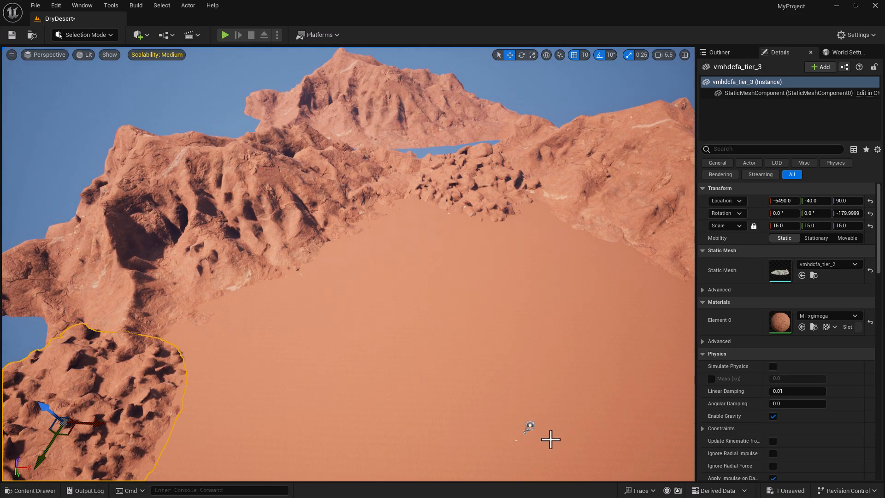
{"action": "key", "text": "s"}
{"action": "right_click_drag", "start_coordinate": [564, 401], "coordinate": [549, 389]}
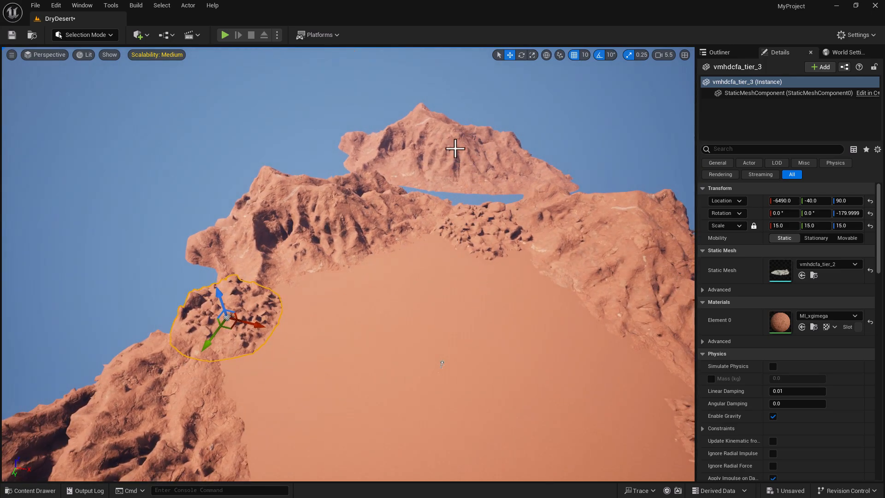
{"action": "right_click_drag", "start_coordinate": [460, 419], "coordinate": [458, 399]}
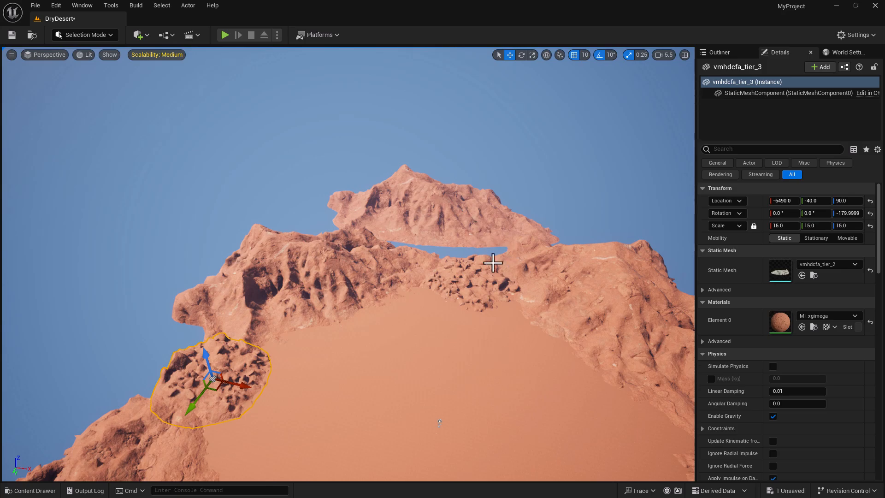
{"action": "key", "text": "s"}
{"action": "mouse_move", "coordinate": [525, 420]}
{"action": "right_mouse_down"}
{"action": "mouse_move", "coordinate": [500, 447]}
{"action": "mouse_move", "coordinate": [537, 443]}
{"action": "mouse_move", "coordinate": [524, 421]}
{"action": "right_mouse_up"}
{"action": "key", "text": "w"}
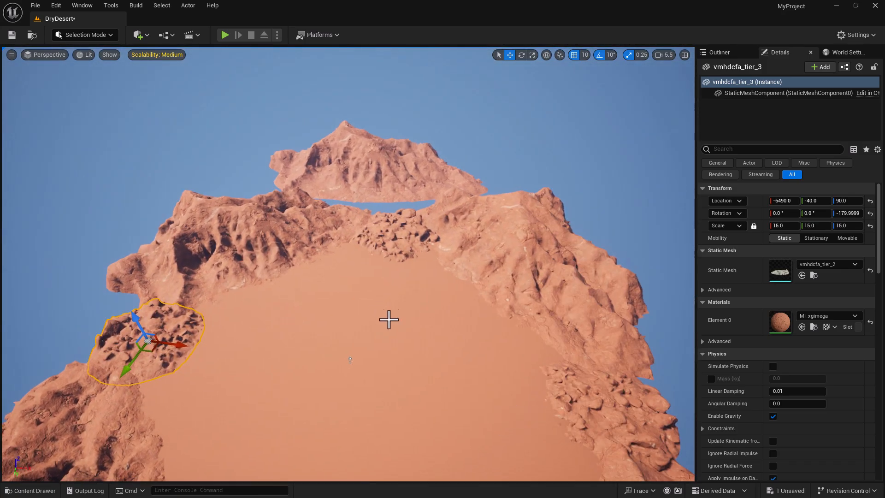
{"action": "right_click_drag", "start_coordinate": [314, 388], "coordinate": [291, 403]}
{"action": "key", "text": "w"}
{"action": "key", "text": "s"}
{"action": "key", "text": "w"}
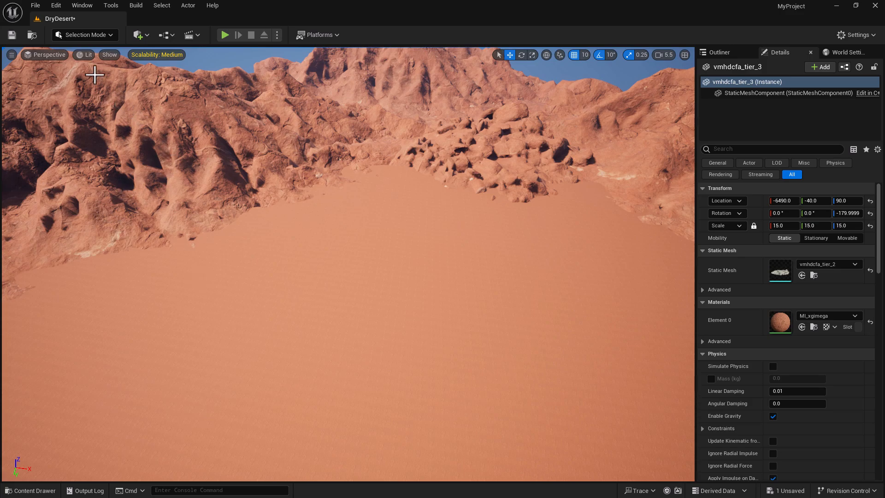
{"action": "key", "text": "s"}
{"action": "right_click_drag", "start_coordinate": [267, 239], "coordinate": [234, 202]}
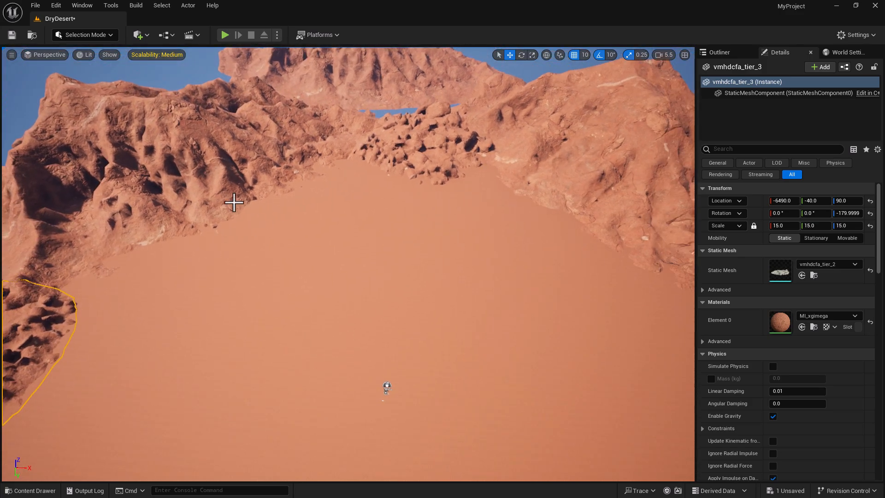
- Switch to Landscape mode, set the Sculpt brush size to about 1230, and raise a tall sand column
{"action": "left_click", "coordinate": [91, 35]}
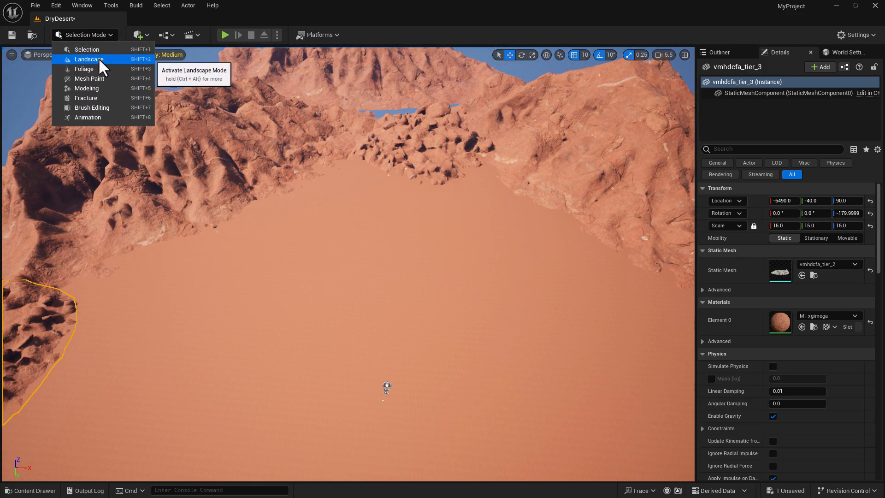
{"action": "left_click", "coordinate": [98, 58]}
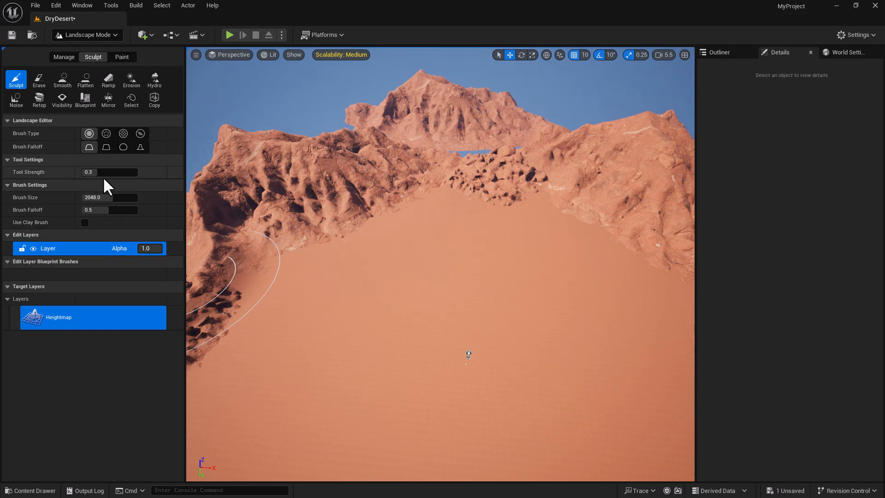
{"action": "left_click_drag", "start_coordinate": [114, 199], "coordinate": [102, 199]}
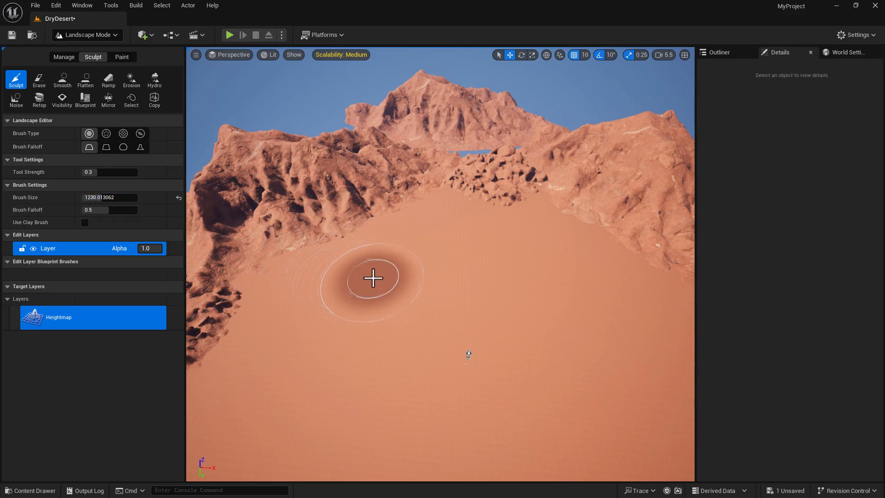
{"action": "right_click_drag", "start_coordinate": [367, 259], "coordinate": [369, 249]}
{"action": "mouse_move", "coordinate": [402, 275]}
{"action": "right_mouse_down"}
{"action": "mouse_move", "coordinate": [406, 305]}
{"action": "mouse_move", "coordinate": [403, 285]}
{"action": "right_mouse_up"}
{"action": "key", "text": "w"}
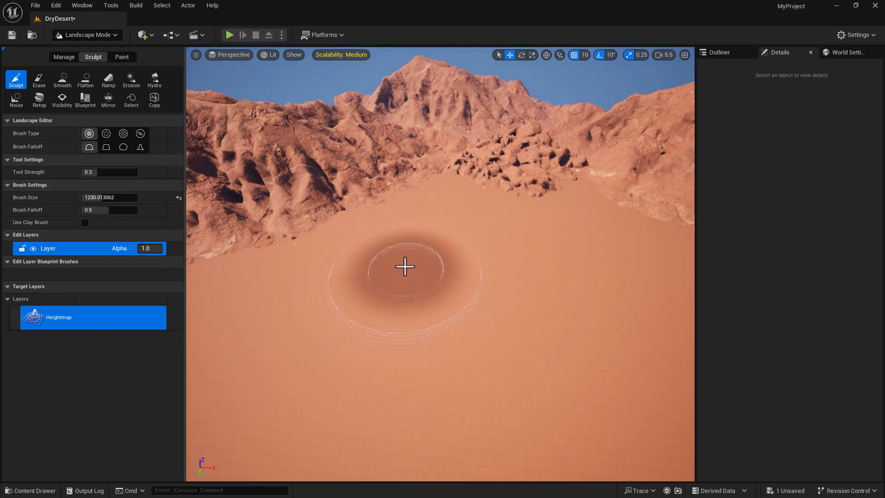
{"action": "left_click", "coordinate": [387, 279]}
{"action": "mouse_move", "coordinate": [387, 279]}
{"action": "left_mouse_down"}
{"action": "mouse_move", "coordinate": [378, 236]}
{"action": "mouse_move", "coordinate": [414, 299]}
{"action": "left_mouse_up"}
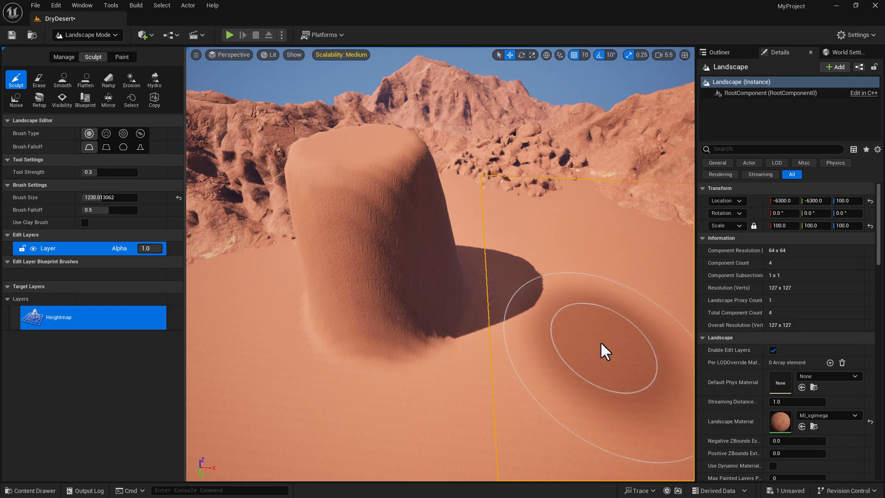
- Raise a broad mound beside the column and step back to view both shapes
{"action": "mouse_move", "coordinate": [568, 324]}
{"action": "right_mouse_down"}
{"action": "mouse_move", "coordinate": [594, 344]}
{"action": "mouse_move", "coordinate": [640, 348]}
{"action": "mouse_move", "coordinate": [571, 313]}
{"action": "mouse_move", "coordinate": [574, 322]}
{"action": "mouse_move", "coordinate": [603, 320]}
{"action": "mouse_move", "coordinate": [659, 295]}
{"action": "right_mouse_up"}
{"action": "key", "text": "w"}
{"action": "scroll", "coordinate": [574, 322], "scroll_direction": "down", "scroll_amount": 6}
{"action": "mouse_move", "coordinate": [582, 324]}
{"action": "left_mouse_down"}
{"action": "mouse_move", "coordinate": [561, 320]}
{"action": "mouse_move", "coordinate": [564, 302]}
{"action": "mouse_move", "coordinate": [418, 374]}
{"action": "left_mouse_up"}
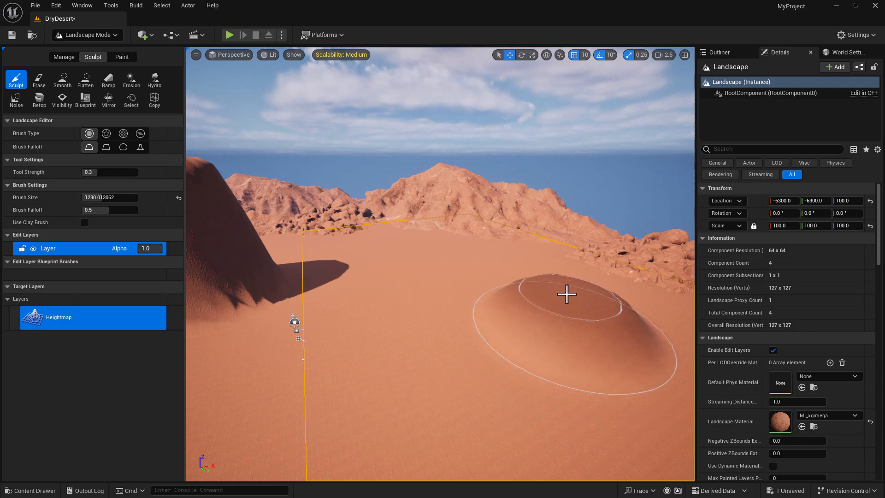
{"action": "key", "text": "Escape"}
{"action": "mouse_move", "coordinate": [566, 293]}
{"action": "right_mouse_down"}
{"action": "mouse_move", "coordinate": [611, 315]}
{"action": "mouse_move", "coordinate": [572, 303]}
{"action": "mouse_move", "coordinate": [565, 318]}
{"action": "right_mouse_up"}
{"action": "key", "text": "a"}
{"action": "key", "text": "s"}
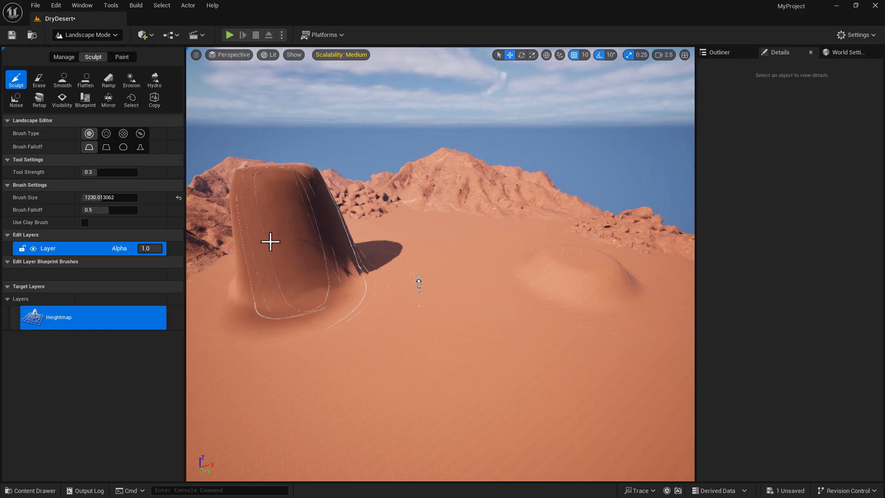
- Flatten the mound into a large oval hollow with the Flatten brush at size about 857
{"action": "left_click", "coordinate": [85, 79]}
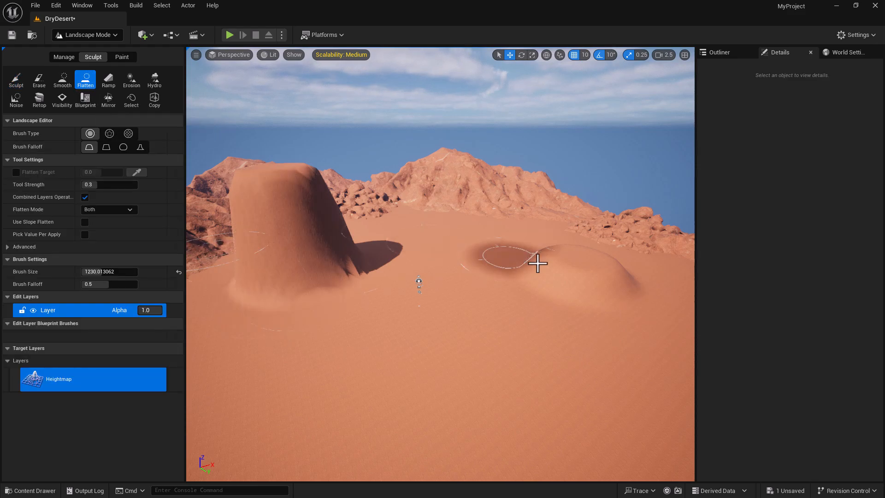
{"action": "mouse_move", "coordinate": [571, 283]}
{"action": "right_mouse_down"}
{"action": "mouse_move", "coordinate": [636, 292]}
{"action": "mouse_move", "coordinate": [566, 291]}
{"action": "right_mouse_up"}
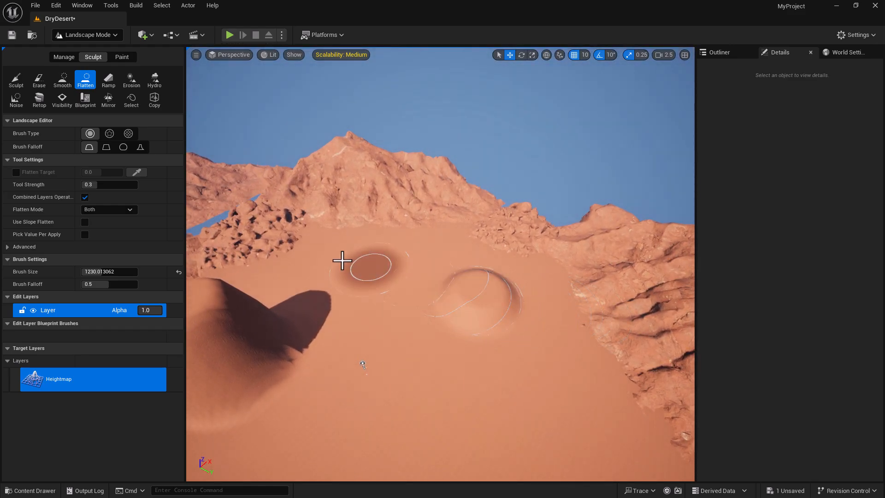
{"action": "left_click_drag", "start_coordinate": [489, 315], "coordinate": [479, 283]}
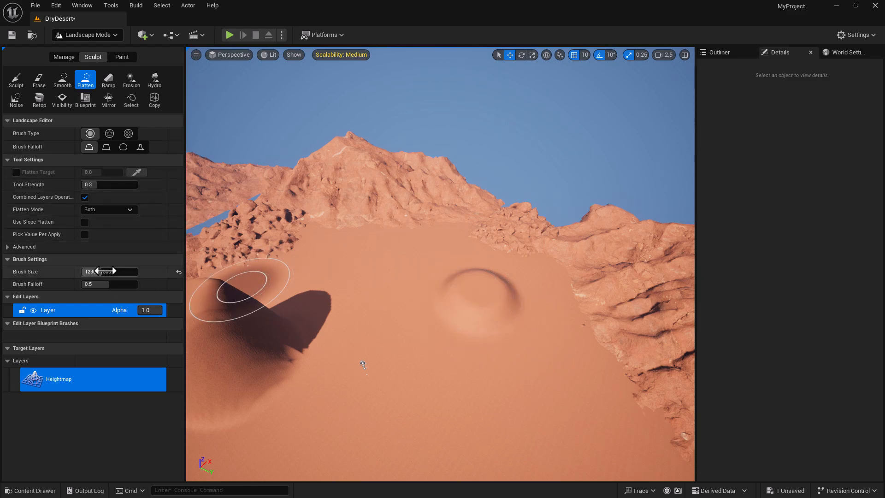
{"action": "left_click_drag", "start_coordinate": [105, 271], "coordinate": [95, 271]}
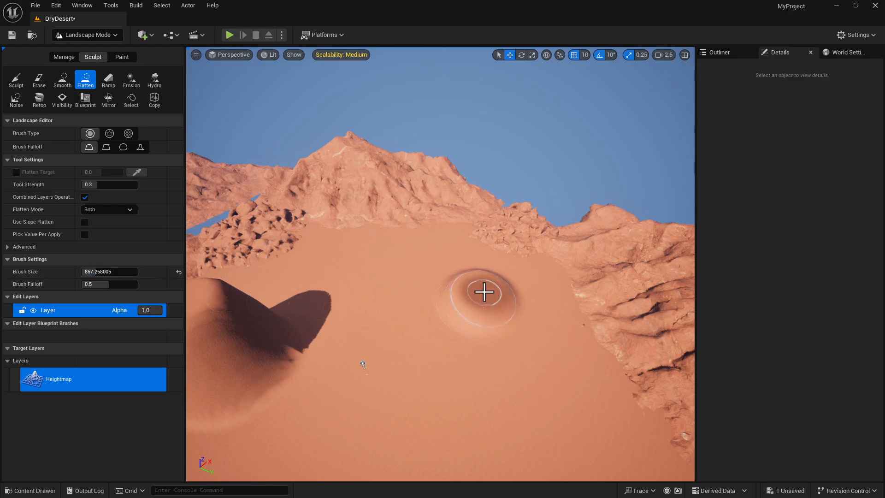
{"action": "left_click_drag", "start_coordinate": [475, 284], "coordinate": [474, 285]}
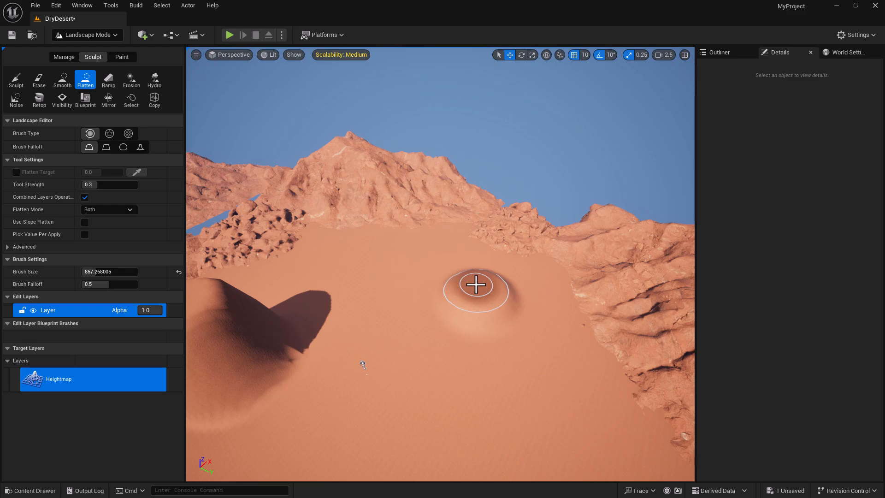
{"action": "mouse_move", "coordinate": [476, 282]}
{"action": "left_mouse_down"}
{"action": "mouse_move", "coordinate": [450, 279]}
{"action": "mouse_move", "coordinate": [430, 257]}
{"action": "mouse_move", "coordinate": [449, 274]}
{"action": "left_mouse_up"}
{"action": "mouse_move", "coordinate": [505, 313]}
{"action": "left_mouse_down"}
{"action": "mouse_move", "coordinate": [496, 335]}
{"action": "mouse_move", "coordinate": [462, 321]}
{"action": "mouse_move", "coordinate": [444, 286]}
{"action": "mouse_move", "coordinate": [423, 290]}
{"action": "mouse_move", "coordinate": [461, 315]}
{"action": "left_mouse_up"}
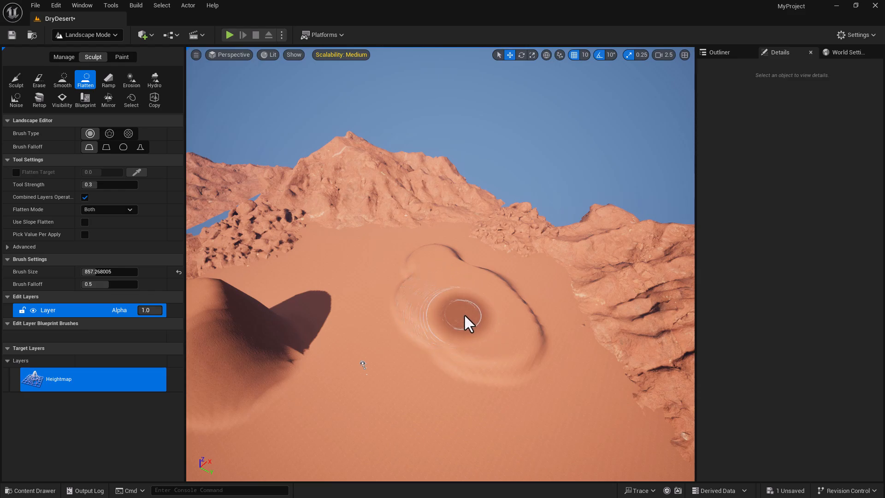
{"action": "left_click_drag", "start_coordinate": [495, 289], "coordinate": [529, 280]}
- Carve a flattened trail and central depression through the tall dune
{"action": "right_click_drag", "start_coordinate": [461, 321], "coordinate": [419, 314]}
{"action": "key", "text": "s"}
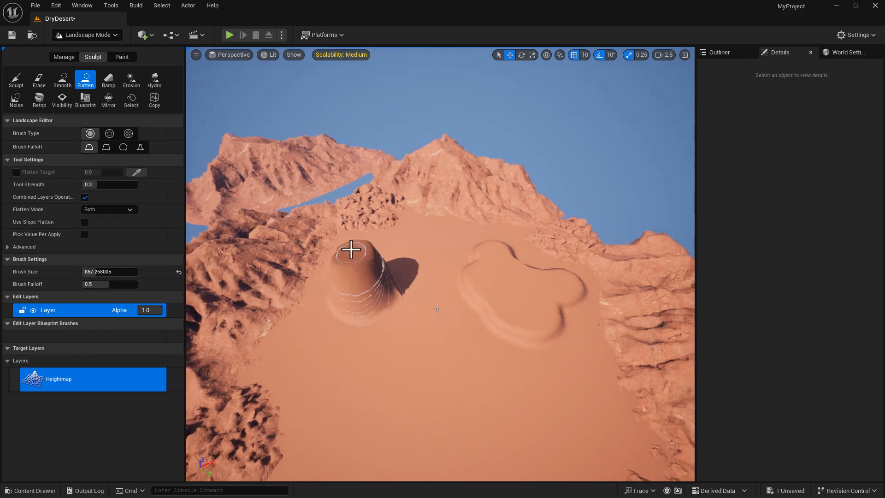
{"action": "mouse_move", "coordinate": [355, 251]}
{"action": "left_mouse_down"}
{"action": "mouse_move", "coordinate": [341, 320]}
{"action": "mouse_move", "coordinate": [359, 345]}
{"action": "mouse_move", "coordinate": [419, 372]}
{"action": "mouse_move", "coordinate": [423, 336]}
{"action": "mouse_move", "coordinate": [414, 317]}
{"action": "mouse_move", "coordinate": [427, 256]}
{"action": "left_mouse_up"}
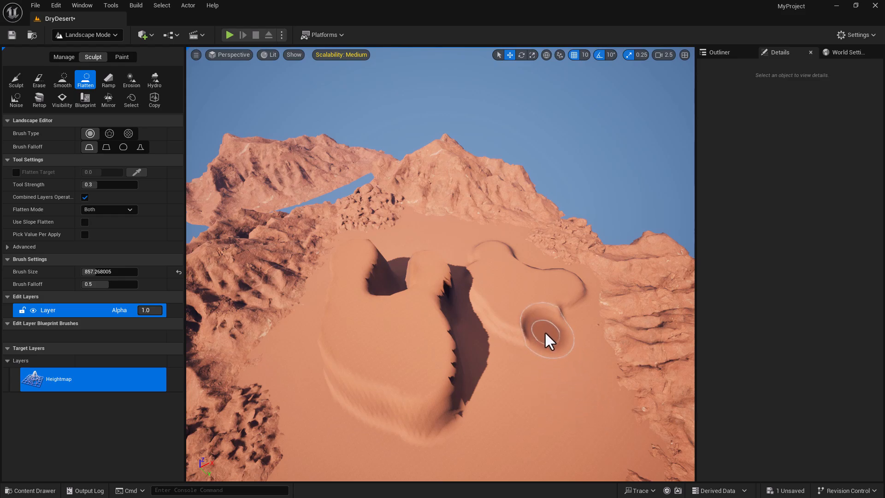
{"action": "left_click_drag", "start_coordinate": [478, 361], "coordinate": [420, 361]}
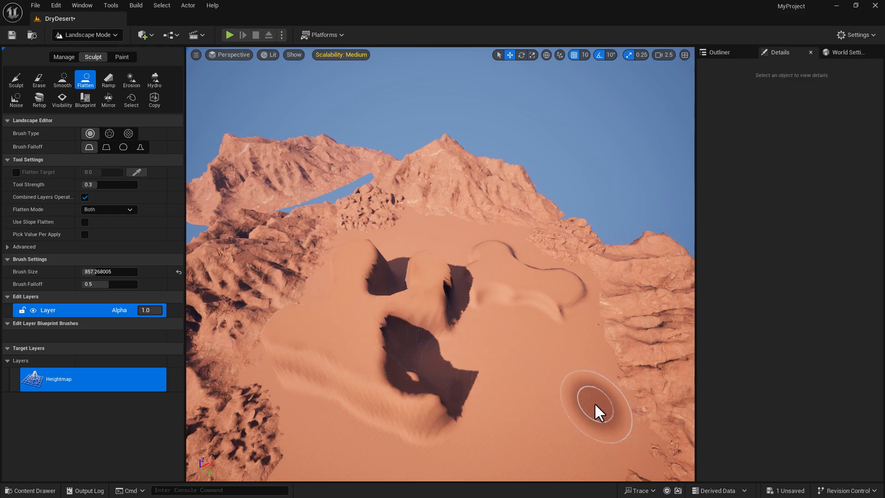
- Erase the raised ridge and carved dunes with the Erase brush enlarged to about 1787
{"action": "left_click", "coordinate": [37, 80]}
{"action": "mouse_move", "coordinate": [501, 282]}
{"action": "left_mouse_down"}
{"action": "mouse_move", "coordinate": [507, 272]}
{"action": "mouse_move", "coordinate": [529, 292]}
{"action": "mouse_move", "coordinate": [561, 289]}
{"action": "mouse_move", "coordinate": [543, 310]}
{"action": "left_mouse_up"}
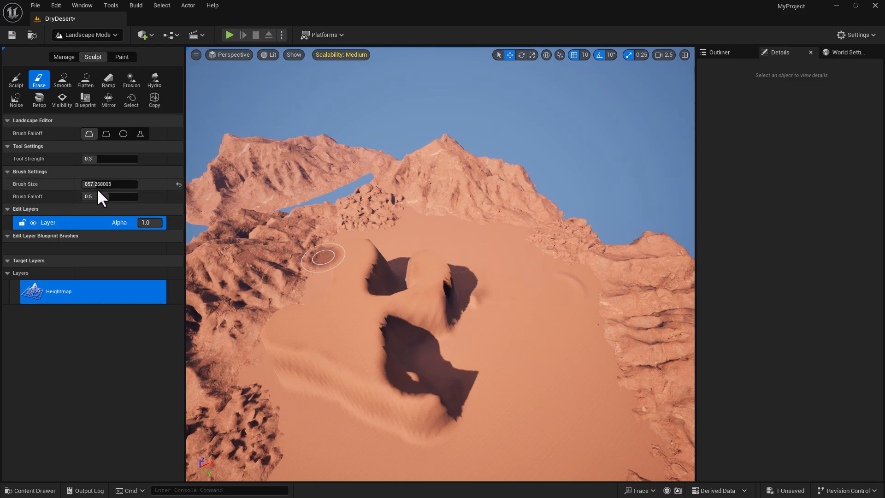
{"action": "left_click_drag", "start_coordinate": [95, 184], "coordinate": [109, 185]}
{"action": "mouse_move", "coordinate": [332, 272]}
{"action": "left_mouse_down"}
{"action": "mouse_move", "coordinate": [352, 259]}
{"action": "mouse_move", "coordinate": [352, 312]}
{"action": "mouse_move", "coordinate": [322, 342]}
{"action": "mouse_move", "coordinate": [386, 406]}
{"action": "mouse_move", "coordinate": [455, 288]}
{"action": "mouse_move", "coordinate": [438, 336]}
{"action": "mouse_move", "coordinate": [475, 299]}
{"action": "mouse_move", "coordinate": [571, 294]}
{"action": "mouse_move", "coordinate": [558, 292]}
{"action": "left_mouse_up"}
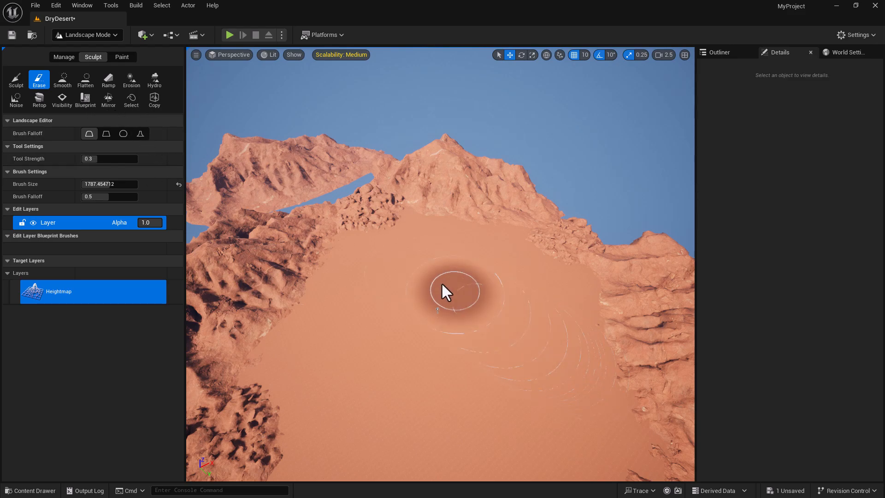
- Raise a rounded sand mound with the Sculpt brush
{"action": "left_click", "coordinate": [16, 79]}
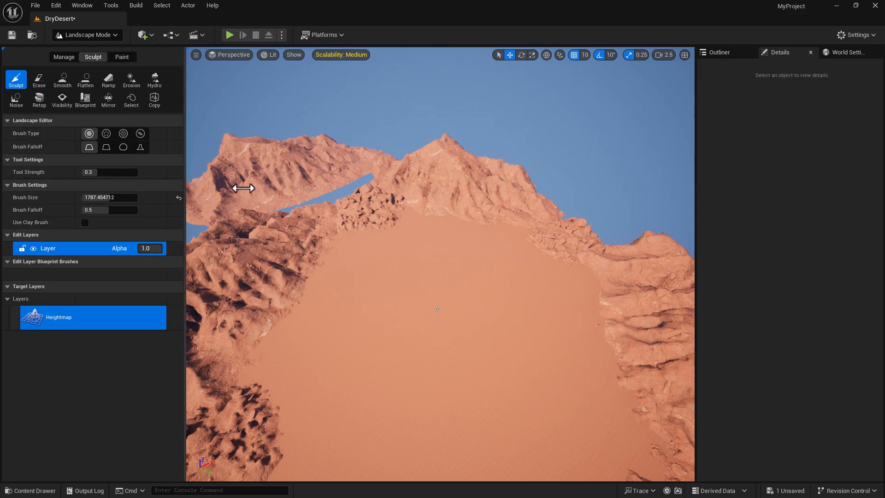
{"action": "left_click_drag", "start_coordinate": [422, 275], "coordinate": [422, 276]}
{"action": "left_click_drag", "start_coordinate": [507, 290], "coordinate": [286, 188], "text": "alt"}
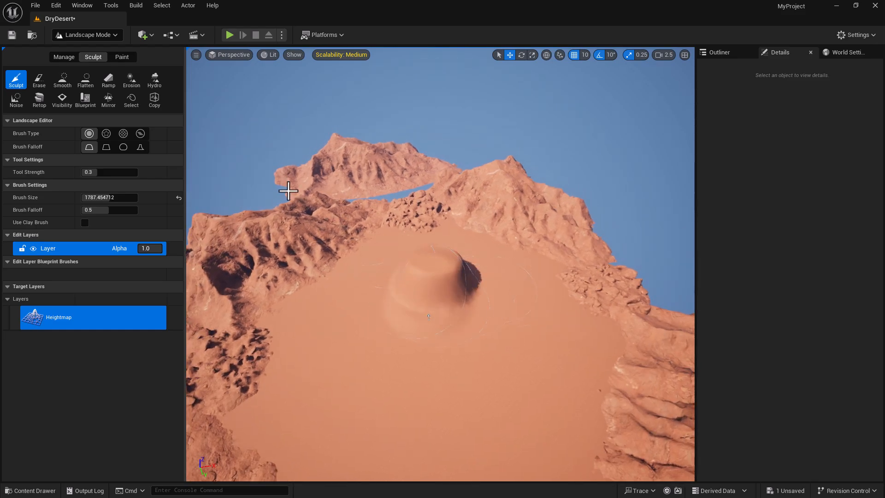
{"action": "left_click_drag", "start_coordinate": [530, 302], "coordinate": [474, 295], "text": "alt"}
{"action": "mouse_move", "coordinate": [530, 299]}
{"action": "right_mouse_down"}
{"action": "mouse_move", "coordinate": [525, 322]}
{"action": "mouse_move", "coordinate": [560, 323]}
{"action": "mouse_move", "coordinate": [576, 341]}
{"action": "right_mouse_up"}
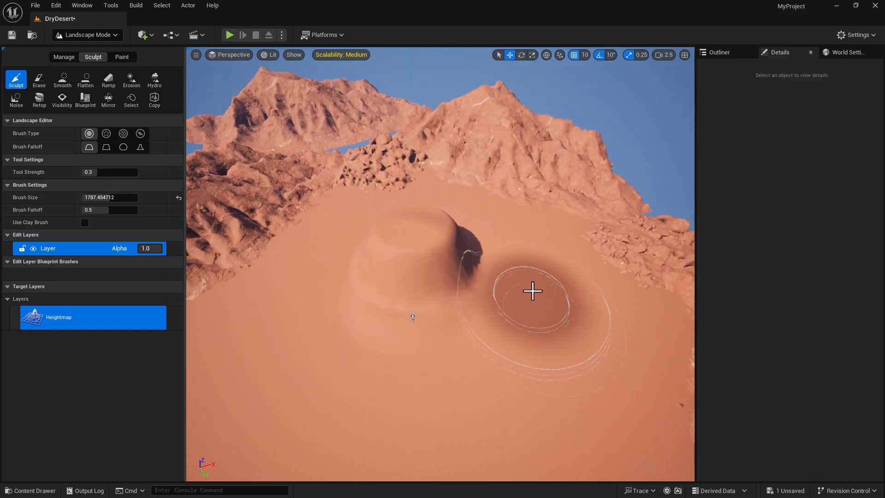
- Build a ramp from the mound top down to the sand, then undo it
{"action": "left_click", "coordinate": [108, 81]}
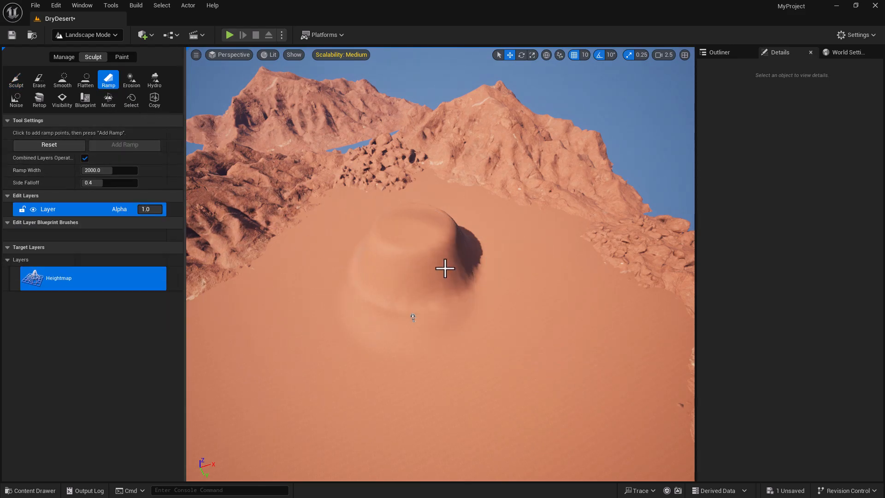
{"action": "left_click", "coordinate": [427, 223]}
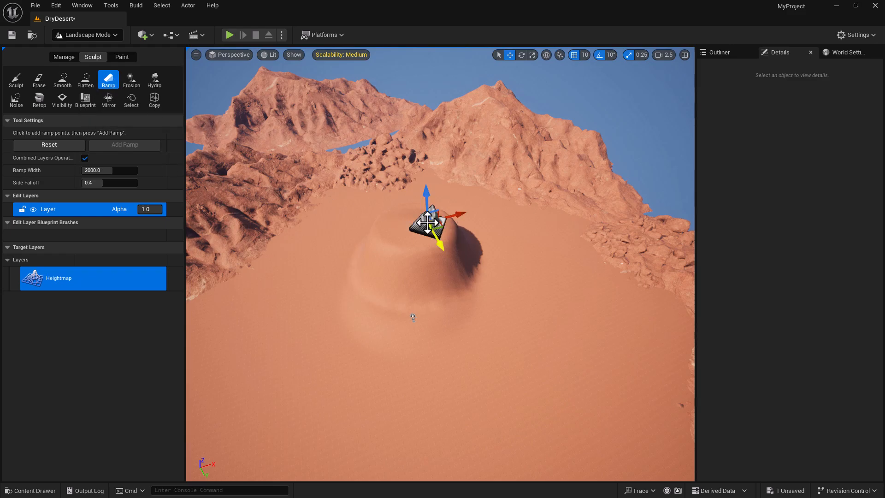
{"action": "left_click", "coordinate": [541, 318]}
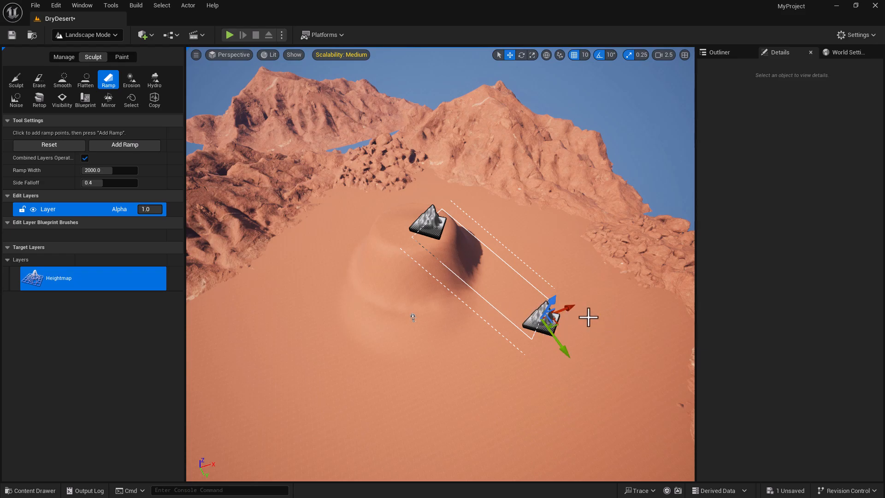
{"action": "left_click", "coordinate": [131, 144]}
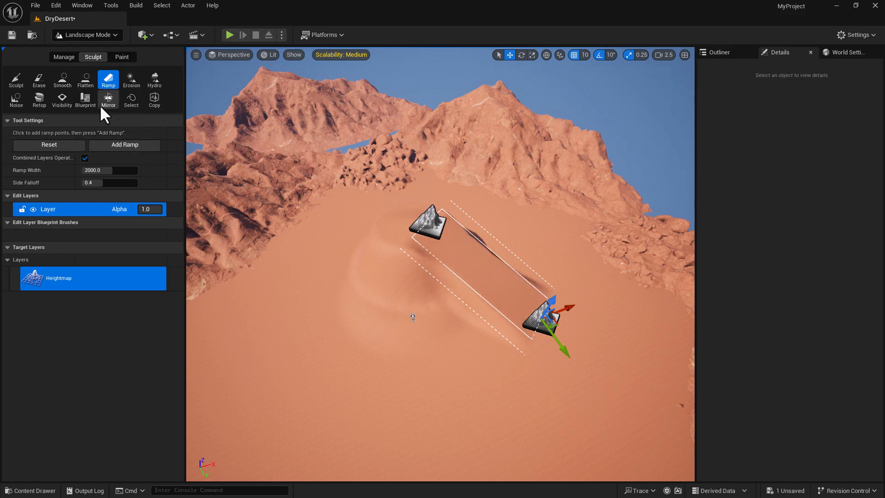
{"action": "left_click", "coordinate": [20, 84]}
{"action": "mouse_move", "coordinate": [512, 277]}
{"action": "left_mouse_down"}
{"action": "mouse_move", "coordinate": [533, 303]}
{"action": "mouse_move", "coordinate": [585, 324]}
{"action": "left_mouse_up"}
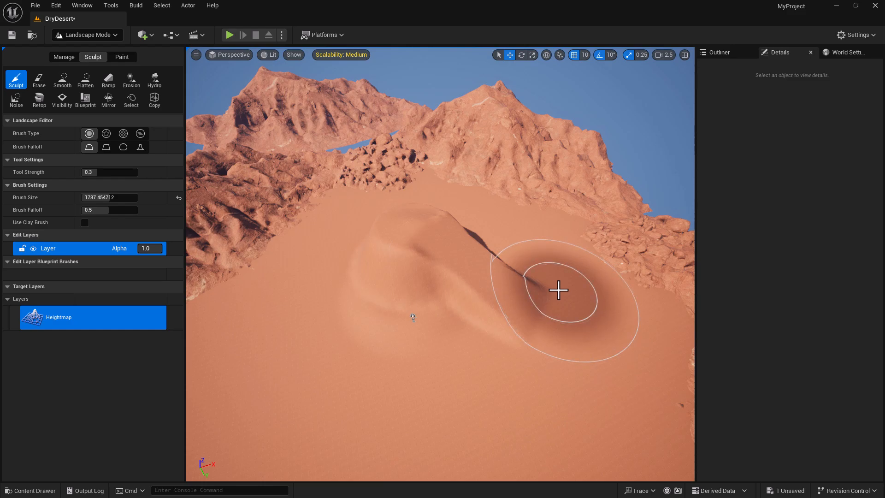
{"action": "key", "text": "ctrl+z"}
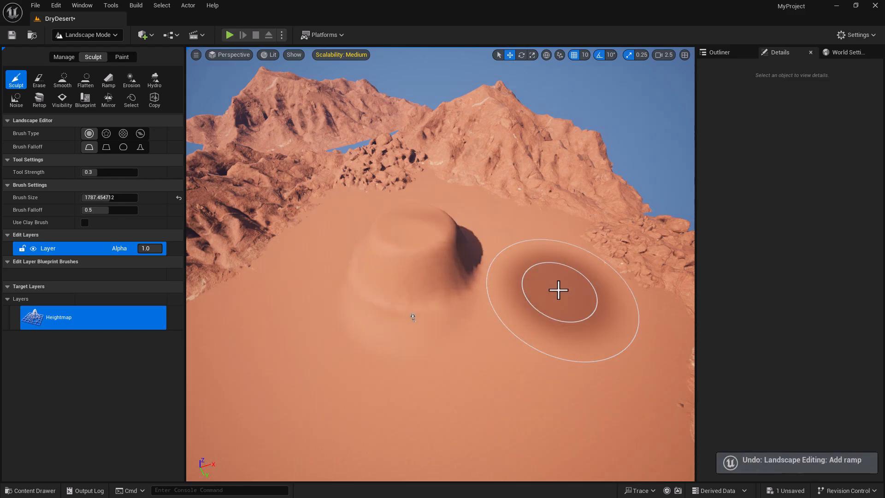
- Add a ramp from the mound top to an end point repositioned beside the mound
{"action": "left_click", "coordinate": [109, 79]}
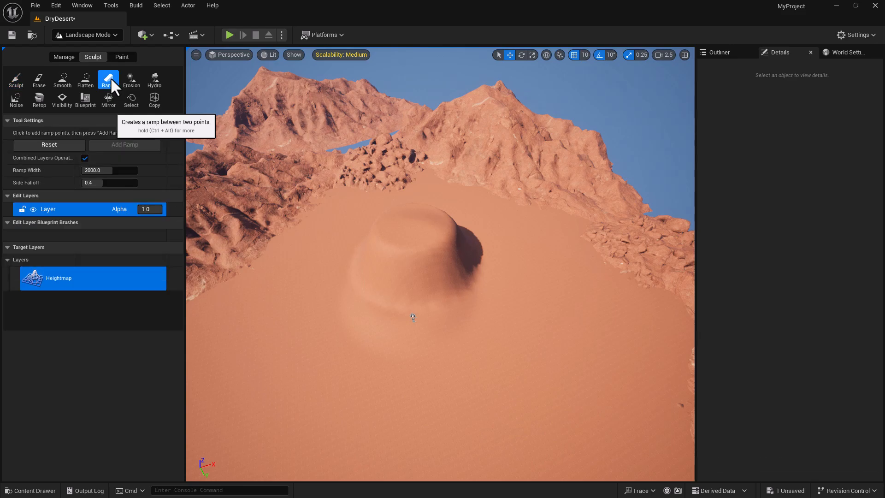
{"action": "left_click", "coordinate": [422, 230]}
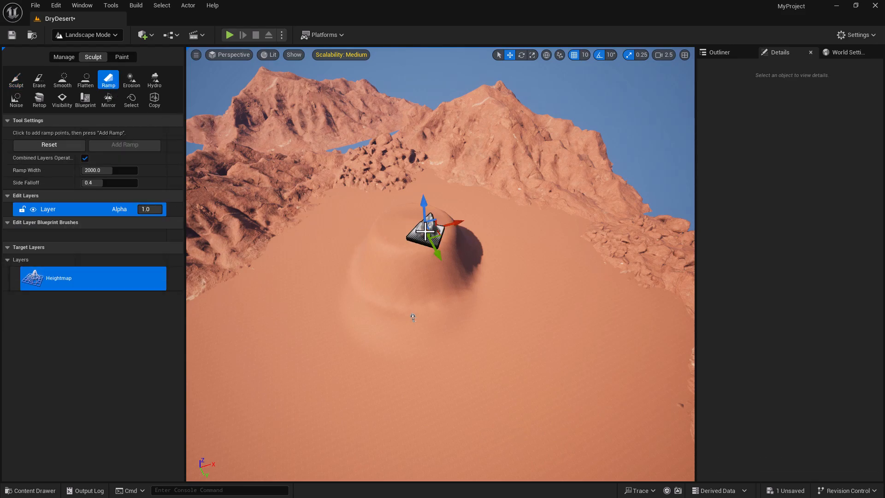
{"action": "left_click", "coordinate": [535, 336]}
{"action": "left_click_drag", "start_coordinate": [542, 327], "coordinate": [525, 216]}
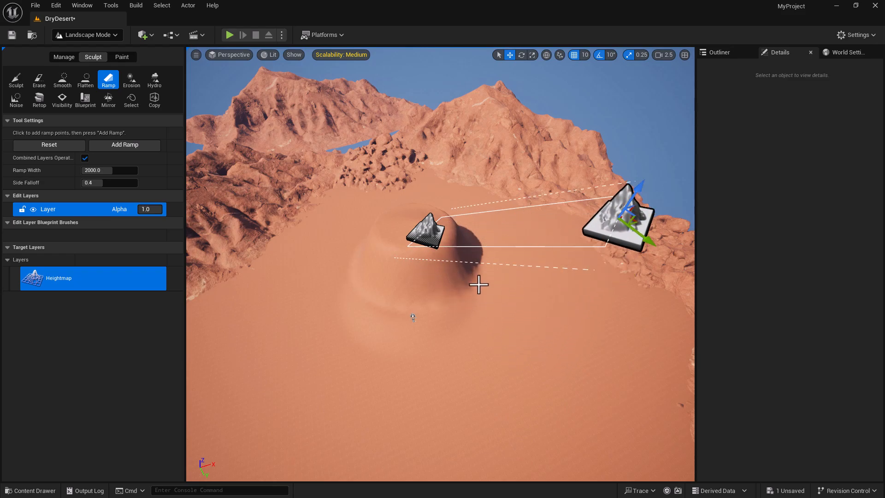
{"action": "right_click_drag", "start_coordinate": [282, 149], "coordinate": [355, 131]}
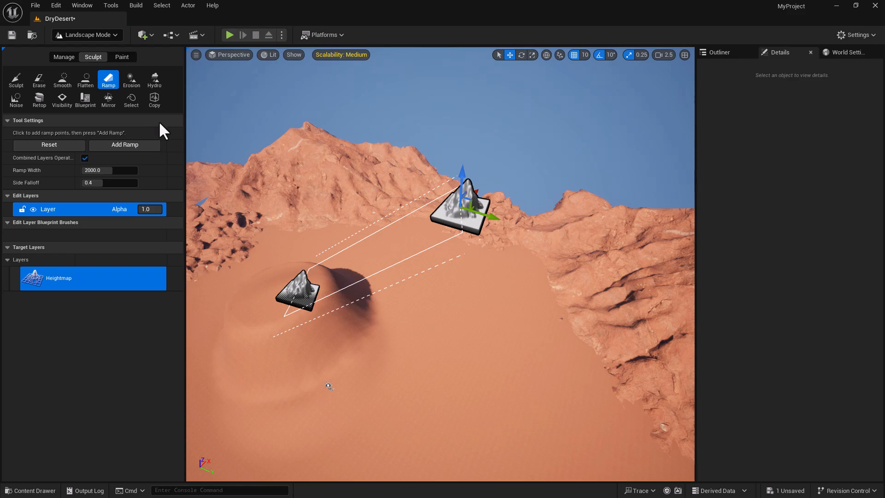
{"action": "key", "text": "ctrl+z"}
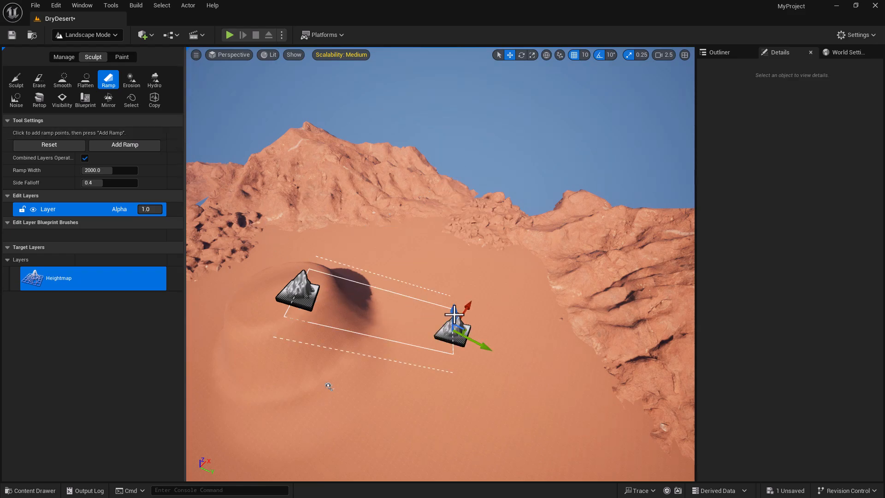
{"action": "left_click_drag", "start_coordinate": [454, 313], "coordinate": [353, 174]}
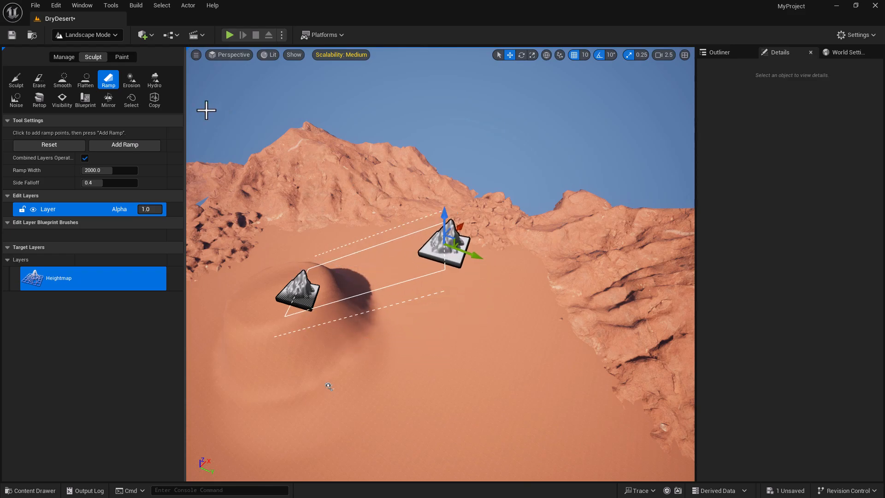
{"action": "left_click", "coordinate": [134, 145]}
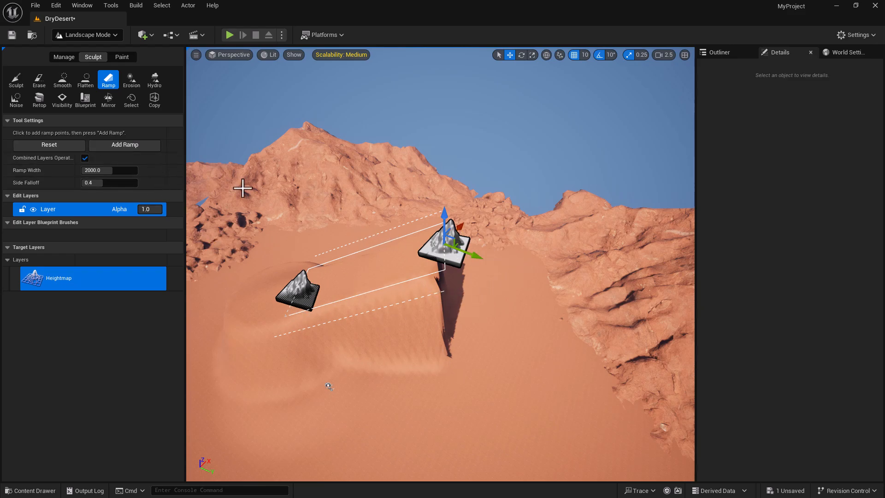
{"action": "left_click", "coordinate": [21, 76]}
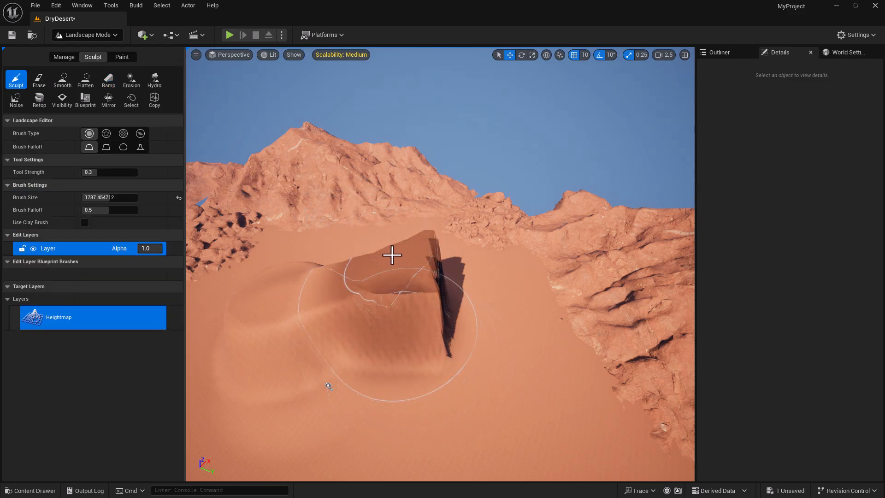
- Erase the ramp and most of the dune, narrowing the erase brush to about 349
{"action": "left_click", "coordinate": [42, 79]}
{"action": "mouse_move", "coordinate": [305, 286]}
{"action": "left_mouse_down"}
{"action": "mouse_move", "coordinate": [409, 295]}
{"action": "mouse_move", "coordinate": [461, 393]}
{"action": "mouse_move", "coordinate": [448, 383]}
{"action": "left_mouse_up"}
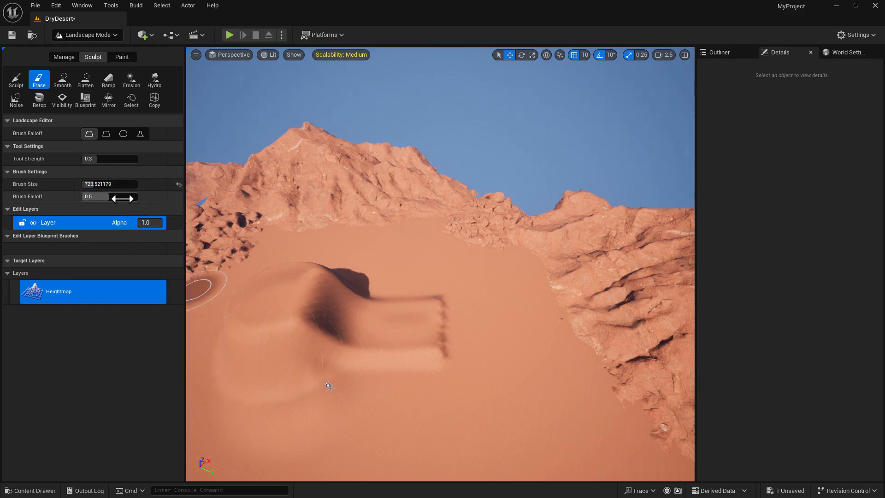
{"action": "left_click_drag", "start_coordinate": [94, 186], "coordinate": [85, 185]}
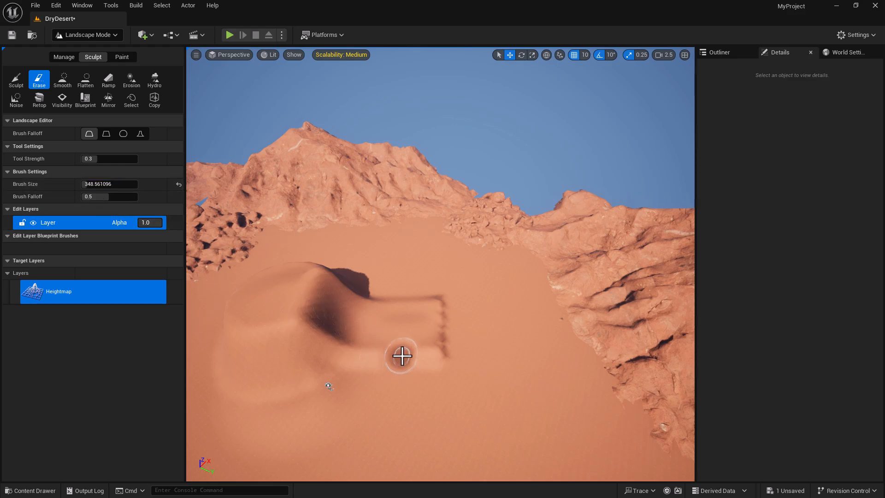
{"action": "mouse_move", "coordinate": [348, 328]}
{"action": "left_mouse_down"}
{"action": "mouse_move", "coordinate": [339, 322]}
{"action": "mouse_move", "coordinate": [352, 336]}
{"action": "mouse_move", "coordinate": [336, 322]}
{"action": "left_mouse_up"}
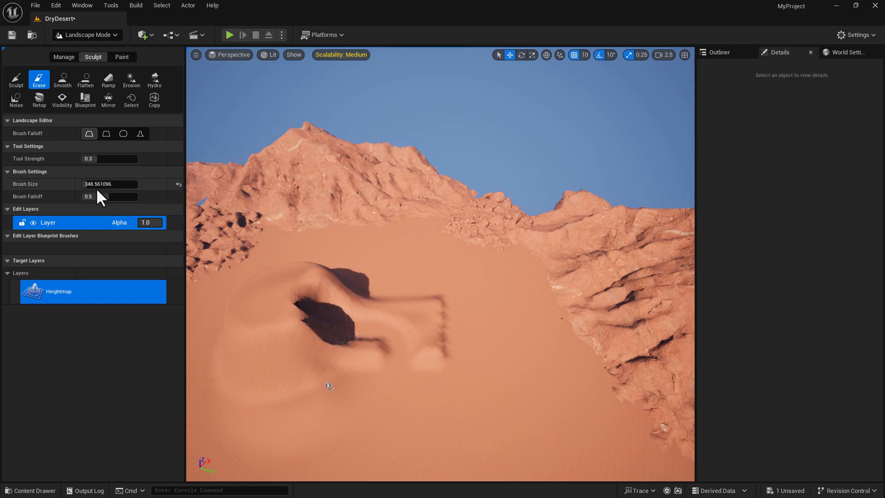
- Raise erase strength to 0.40, enlarge the brush to about 3116, and erase the remaining dune
{"action": "left_click_drag", "start_coordinate": [100, 158], "coordinate": [103, 158]}
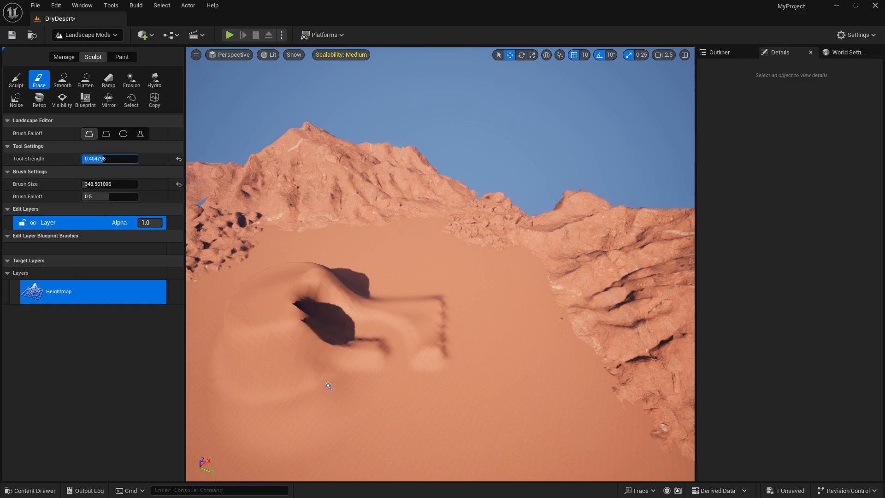
{"action": "left_click_drag", "start_coordinate": [318, 312], "coordinate": [233, 317]}
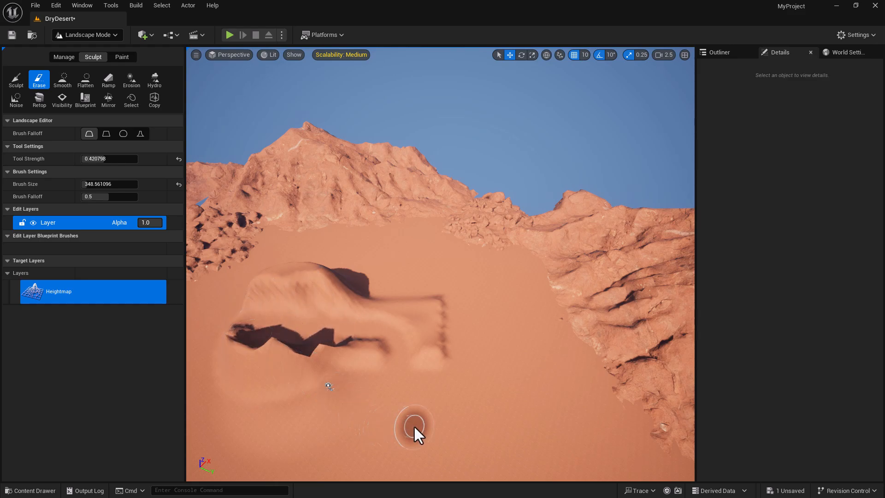
{"action": "left_click_drag", "start_coordinate": [101, 184], "coordinate": [124, 184]}
{"action": "mouse_move", "coordinate": [208, 306]}
{"action": "left_mouse_down"}
{"action": "mouse_move", "coordinate": [262, 327]}
{"action": "mouse_move", "coordinate": [314, 330]}
{"action": "mouse_move", "coordinate": [389, 308]}
{"action": "mouse_move", "coordinate": [374, 322]}
{"action": "mouse_move", "coordinate": [371, 253]}
{"action": "mouse_move", "coordinate": [393, 322]}
{"action": "left_mouse_up"}
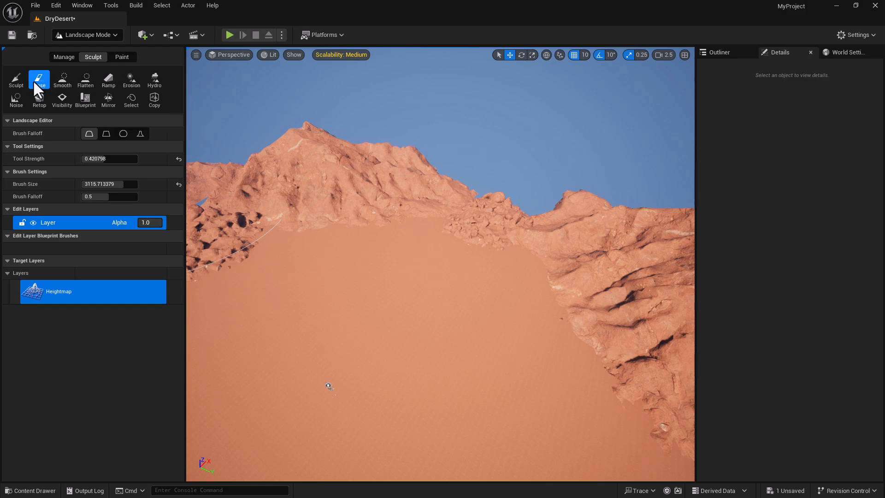
- Raise a large sand mound in the basin and lay out a ramp running down-right along its slope
{"action": "left_click", "coordinate": [15, 79]}
{"action": "left_click_drag", "start_coordinate": [354, 306], "coordinate": [352, 280]}
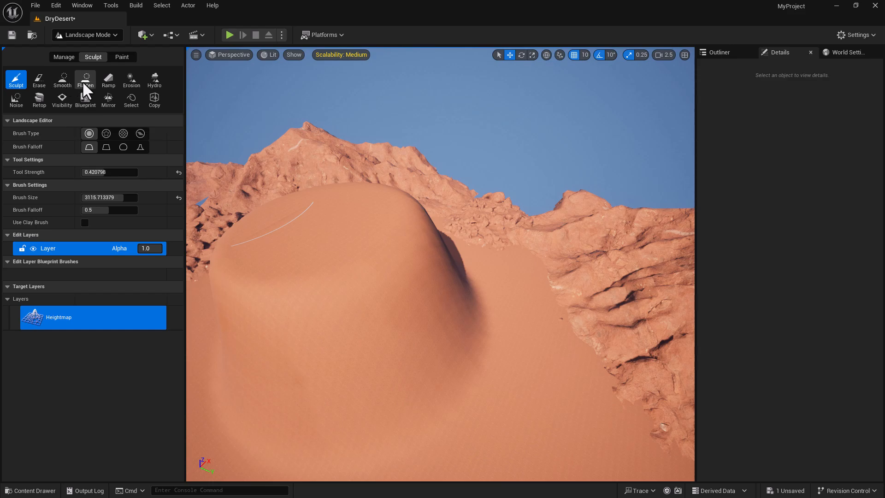
{"action": "left_click", "coordinate": [109, 80]}
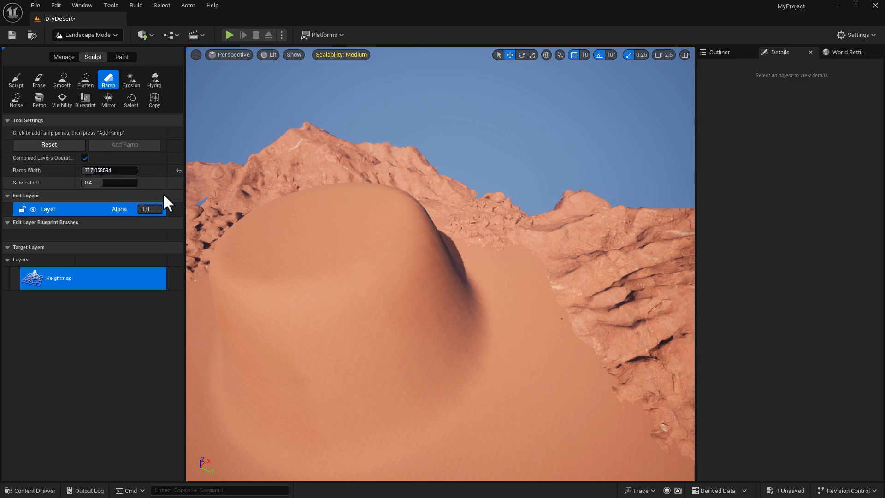
{"action": "left_click", "coordinate": [517, 391]}
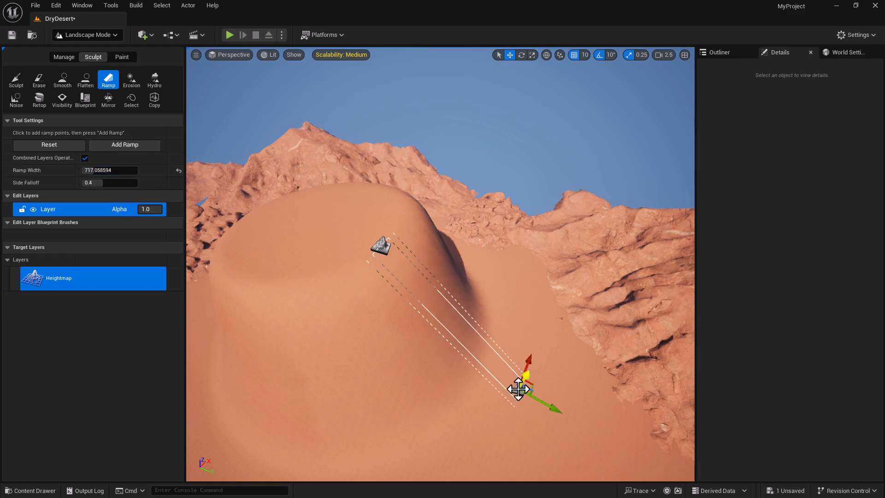
{"action": "left_click_drag", "start_coordinate": [547, 403], "coordinate": [617, 430]}
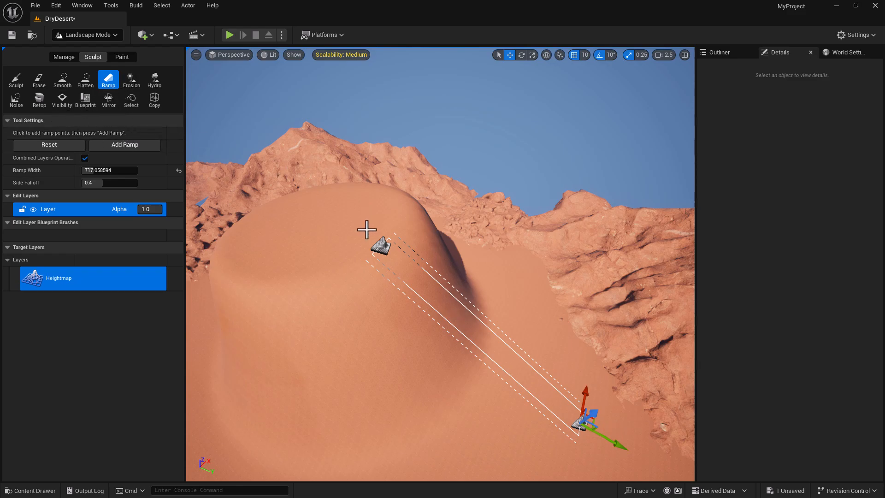
- Carve the ramp into the dune and begin smoothing the sharp crease it leaves
{"action": "left_click", "coordinate": [121, 145]}
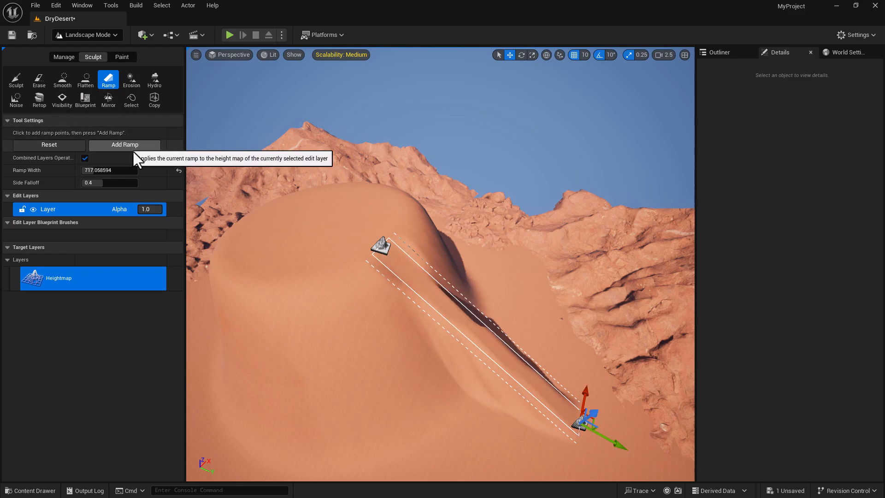
{"action": "left_click", "coordinate": [63, 81]}
{"action": "mouse_move", "coordinate": [429, 307]}
{"action": "left_mouse_down"}
{"action": "mouse_move", "coordinate": [352, 262]}
{"action": "mouse_move", "coordinate": [276, 238]}
{"action": "left_mouse_up"}
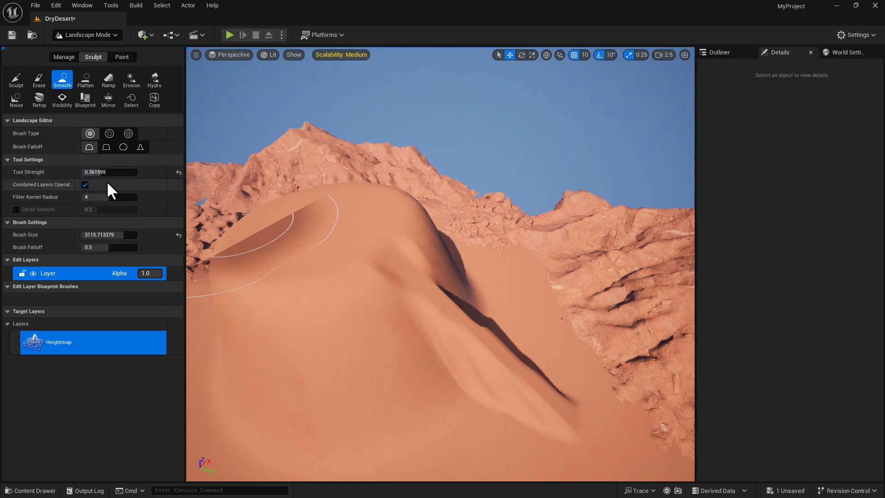
- With a smaller Smooth brush, soften the ridge bump and crease down the dune slope
{"action": "left_click_drag", "start_coordinate": [116, 234], "coordinate": [91, 234]}
{"action": "mouse_move", "coordinate": [464, 360]}
{"action": "left_mouse_down"}
{"action": "mouse_move", "coordinate": [560, 457]}
{"action": "mouse_move", "coordinate": [513, 272]}
{"action": "mouse_move", "coordinate": [506, 318]}
{"action": "left_mouse_up"}
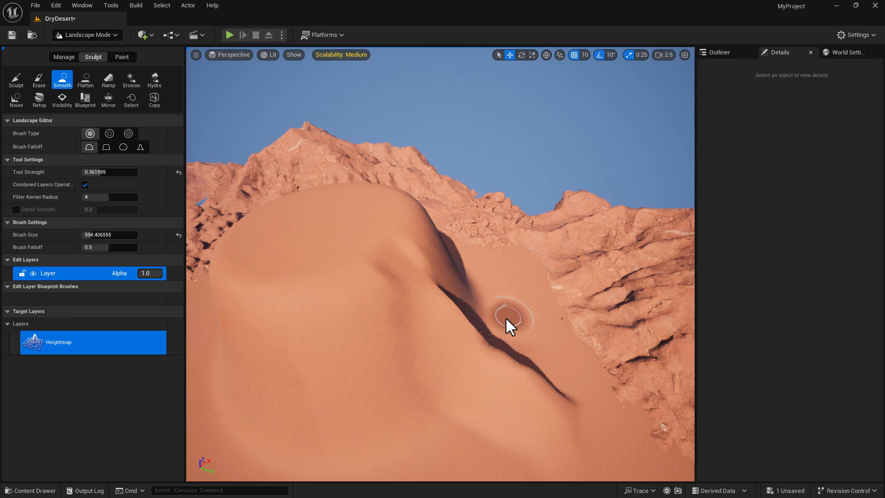
{"action": "mouse_move", "coordinate": [419, 277]}
{"action": "left_mouse_down"}
{"action": "mouse_move", "coordinate": [505, 326]}
{"action": "mouse_move", "coordinate": [447, 336]}
{"action": "mouse_move", "coordinate": [405, 277]}
{"action": "left_mouse_up"}
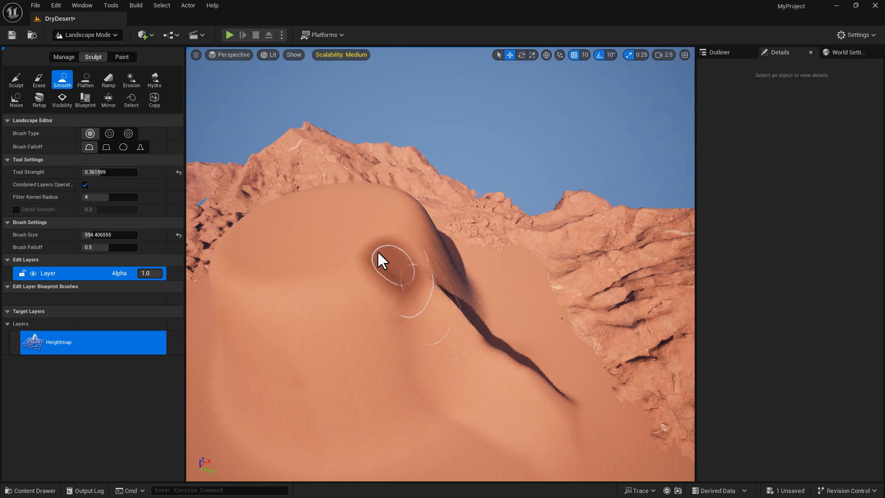
- Erode grooves into the dune's slopes, working from its left side across to the right
{"action": "left_click", "coordinate": [131, 79]}
{"action": "mouse_move", "coordinate": [498, 431]}
{"action": "right_mouse_down"}
{"action": "mouse_move", "coordinate": [498, 456]}
{"action": "mouse_move", "coordinate": [526, 451]}
{"action": "mouse_move", "coordinate": [410, 449]}
{"action": "mouse_move", "coordinate": [490, 410]}
{"action": "right_mouse_up"}
{"action": "mouse_move", "coordinate": [490, 410]}
{"action": "left_mouse_down"}
{"action": "mouse_move", "coordinate": [479, 395]}
{"action": "mouse_move", "coordinate": [452, 395]}
{"action": "mouse_move", "coordinate": [366, 364]}
{"action": "left_mouse_up"}
{"action": "mouse_move", "coordinate": [285, 233]}
{"action": "left_mouse_down"}
{"action": "mouse_move", "coordinate": [256, 187]}
{"action": "mouse_move", "coordinate": [263, 231]}
{"action": "left_mouse_up"}
{"action": "right_click_drag", "start_coordinate": [265, 246], "coordinate": [358, 249]}
{"action": "left_click_drag", "start_coordinate": [265, 246], "coordinate": [272, 251]}
{"action": "right_click_drag", "start_coordinate": [272, 251], "coordinate": [360, 219]}
{"action": "mouse_move", "coordinate": [359, 219]}
{"action": "left_mouse_down"}
{"action": "mouse_move", "coordinate": [388, 260]}
{"action": "mouse_move", "coordinate": [441, 166]}
{"action": "mouse_move", "coordinate": [446, 214]}
{"action": "left_mouse_up"}
{"action": "mouse_move", "coordinate": [446, 214]}
{"action": "right_mouse_down"}
{"action": "mouse_move", "coordinate": [460, 210]}
{"action": "mouse_move", "coordinate": [496, 154]}
{"action": "right_mouse_up"}
{"action": "mouse_move", "coordinate": [426, 230]}
{"action": "left_mouse_down"}
{"action": "mouse_move", "coordinate": [339, 235]}
{"action": "mouse_move", "coordinate": [283, 223]}
{"action": "mouse_move", "coordinate": [328, 239]}
{"action": "mouse_move", "coordinate": [313, 237]}
{"action": "left_mouse_up"}
- Raise erosion strength to about 0.73 and carve dark hollows into the dune face and mesa base
{"action": "left_click_drag", "start_coordinate": [104, 171], "coordinate": [122, 172]}
{"action": "mouse_move", "coordinate": [343, 263]}
{"action": "left_mouse_down"}
{"action": "mouse_move", "coordinate": [383, 225]}
{"action": "mouse_move", "coordinate": [445, 260]}
{"action": "mouse_move", "coordinate": [450, 196]}
{"action": "mouse_move", "coordinate": [370, 138]}
{"action": "mouse_move", "coordinate": [294, 160]}
{"action": "mouse_move", "coordinate": [324, 203]}
{"action": "mouse_move", "coordinate": [452, 200]}
{"action": "left_mouse_up"}
{"action": "mouse_move", "coordinate": [456, 201]}
{"action": "right_mouse_down"}
{"action": "mouse_move", "coordinate": [544, 202]}
{"action": "mouse_move", "coordinate": [500, 238]}
{"action": "right_mouse_up"}
{"action": "key", "text": "a"}
{"action": "left_click_drag", "start_coordinate": [500, 239], "coordinate": [440, 212]}
{"action": "mouse_move", "coordinate": [478, 266]}
{"action": "right_mouse_down"}
{"action": "mouse_move", "coordinate": [461, 267]}
{"action": "mouse_move", "coordinate": [451, 251]}
{"action": "mouse_move", "coordinate": [498, 258]}
{"action": "mouse_move", "coordinate": [478, 266]}
{"action": "right_mouse_up"}
{"action": "left_click_drag", "start_coordinate": [433, 302], "coordinate": [428, 309]}
{"action": "right_click_drag", "start_coordinate": [428, 309], "coordinate": [397, 318]}
{"action": "right_click_drag", "start_coordinate": [449, 326], "coordinate": [450, 320]}
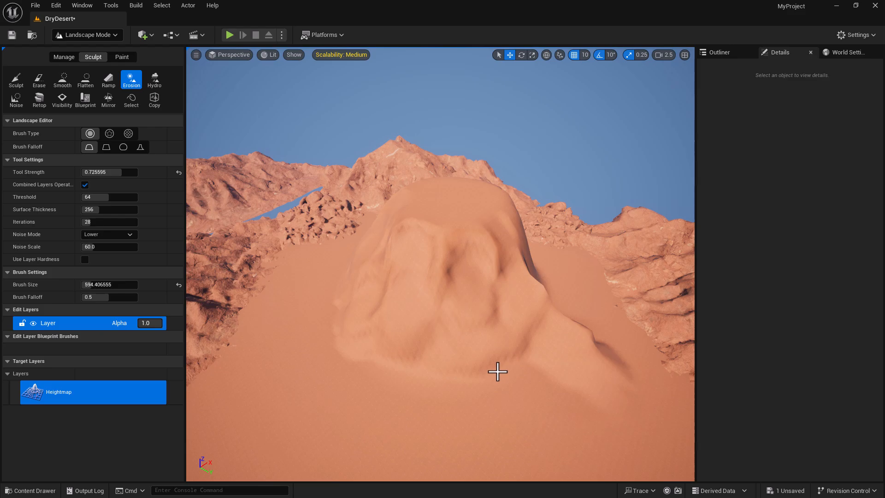
- Wipe out the eroded dune with an 8192-size Erase brush, returning the basin to flat sand
{"action": "left_click", "coordinate": [39, 80]}
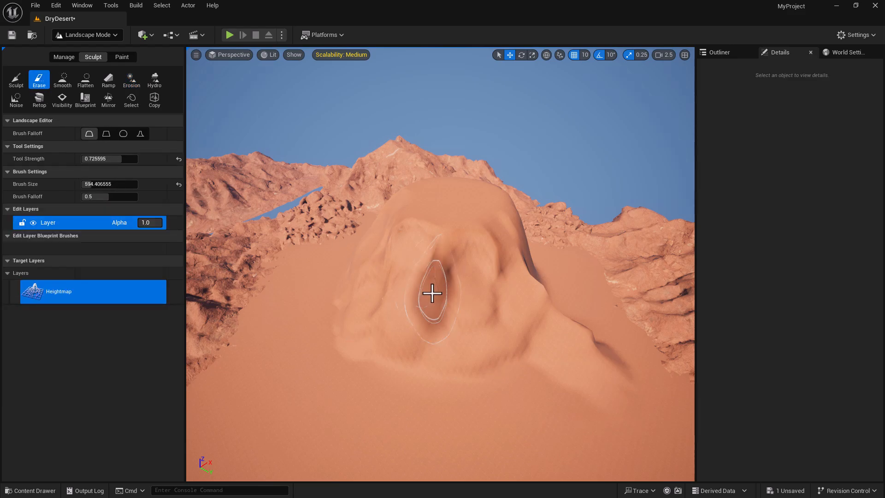
{"action": "left_click_drag", "start_coordinate": [91, 186], "coordinate": [137, 185]}
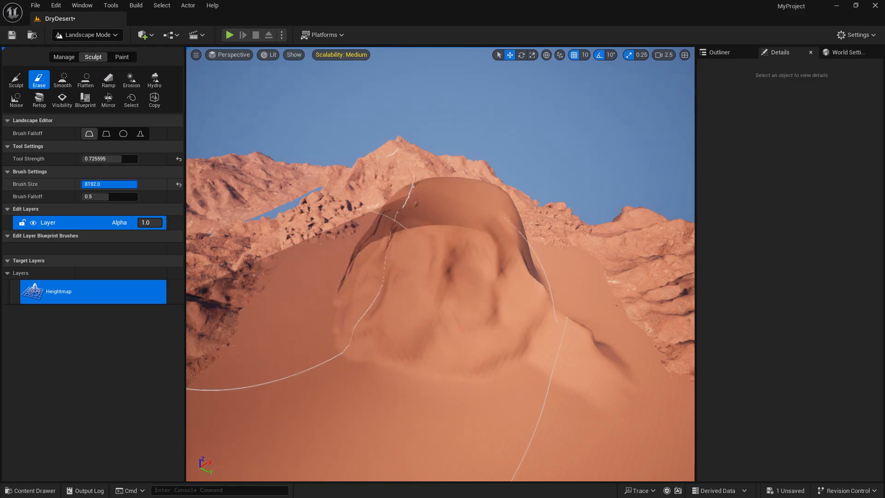
{"action": "mouse_move", "coordinate": [462, 209]}
{"action": "left_mouse_down"}
{"action": "mouse_move", "coordinate": [457, 282]}
{"action": "mouse_move", "coordinate": [433, 320]}
{"action": "mouse_move", "coordinate": [425, 199]}
{"action": "mouse_move", "coordinate": [448, 308]}
{"action": "left_mouse_up"}
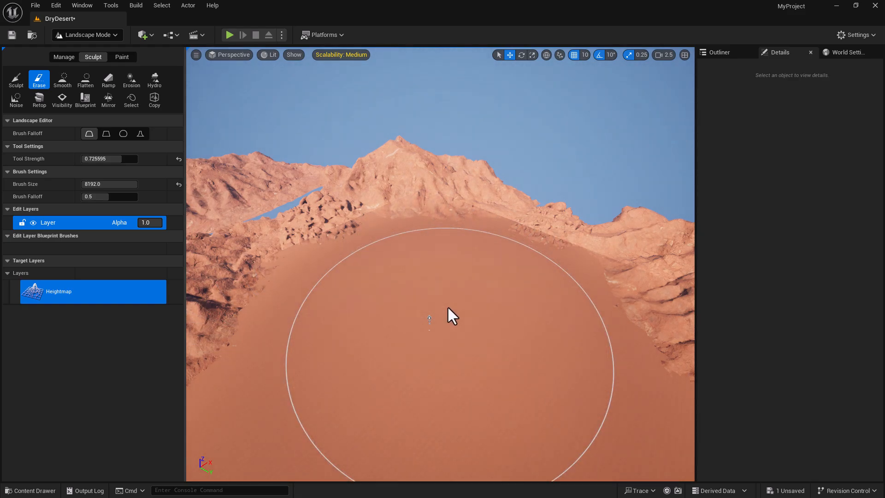
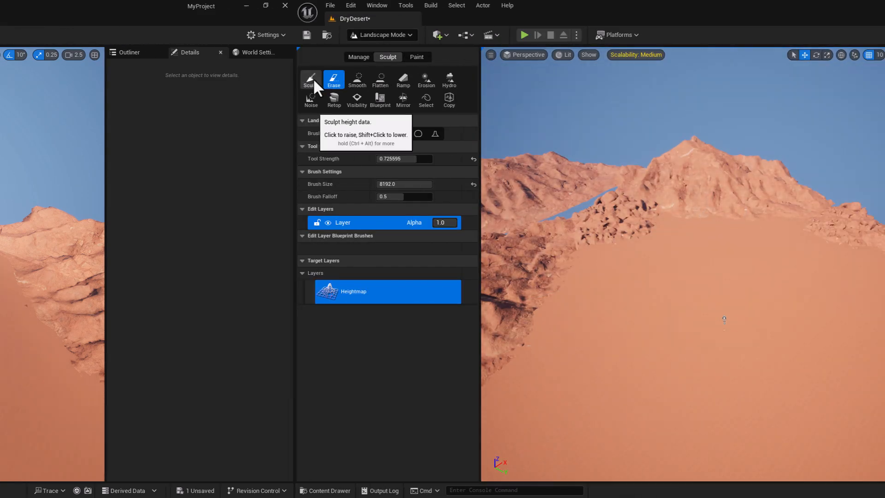
- Raise a large sand mound in the basin, flatten around it, and erase parts of its shape
{"action": "left_click", "coordinate": [16, 79]}
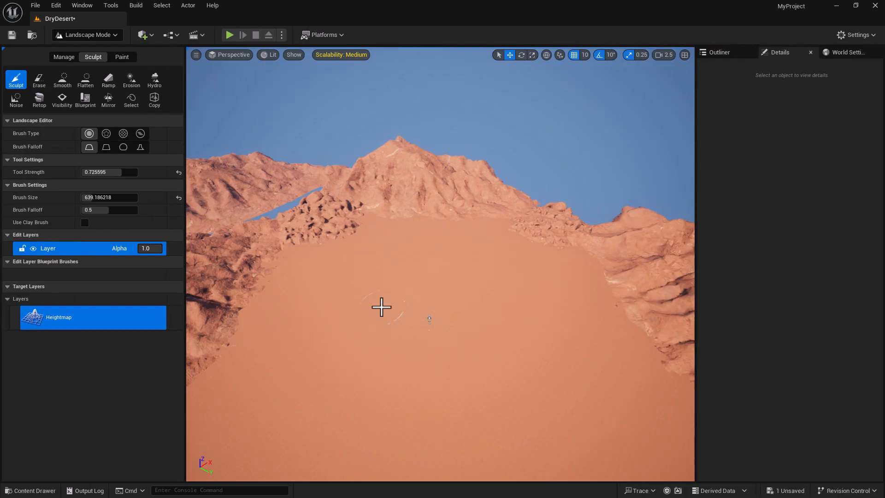
{"action": "mouse_move", "coordinate": [122, 173]}
{"action": "left_mouse_down"}
{"action": "mouse_move", "coordinate": [112, 172]}
{"action": "mouse_move", "coordinate": [118, 198]}
{"action": "left_mouse_up"}
{"action": "left_click", "coordinate": [424, 316]}
{"action": "right_click_drag", "start_coordinate": [425, 316], "coordinate": [419, 364]}
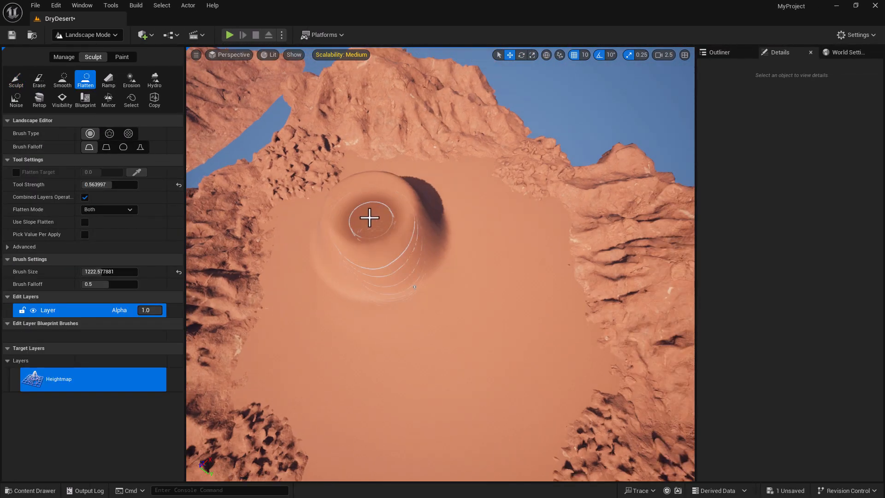
{"action": "mouse_move", "coordinate": [367, 217]}
{"action": "left_mouse_down"}
{"action": "mouse_move", "coordinate": [397, 253]}
{"action": "mouse_move", "coordinate": [413, 237]}
{"action": "mouse_move", "coordinate": [382, 212]}
{"action": "left_mouse_up"}
{"action": "left_click_drag", "start_coordinate": [297, 199], "coordinate": [426, 188]}
{"action": "left_click_drag", "start_coordinate": [426, 188], "coordinate": [408, 191]}
{"action": "left_click_drag", "start_coordinate": [507, 208], "coordinate": [493, 295]}
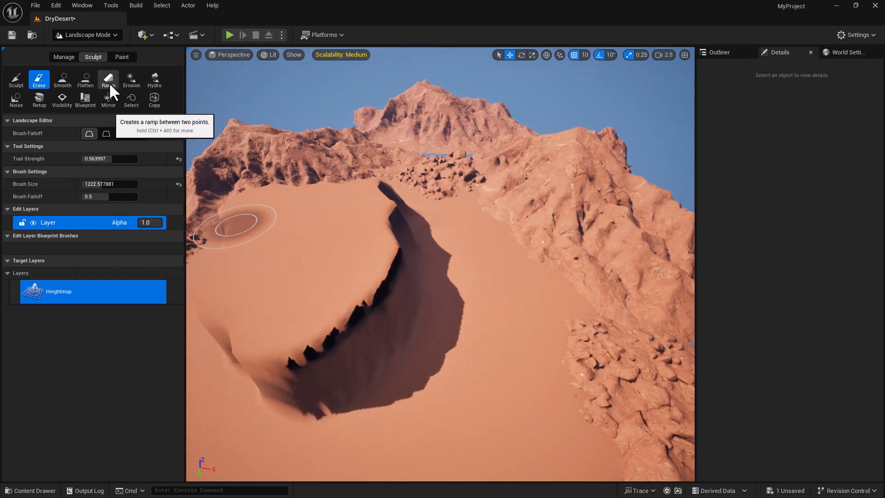
- Build a ramp across the mound about 1314 wide and smooth the ramped surface
{"action": "left_click", "coordinate": [110, 84]}
{"action": "left_click", "coordinate": [361, 218]}
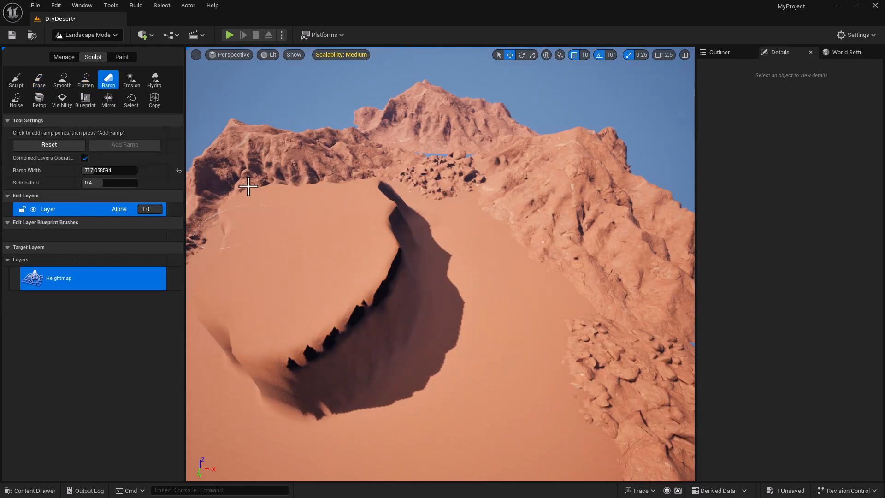
{"action": "left_click", "coordinate": [475, 257]}
{"action": "left_click_drag", "start_coordinate": [94, 171], "coordinate": [104, 170]}
{"action": "left_click_drag", "start_coordinate": [475, 257], "coordinate": [519, 286]}
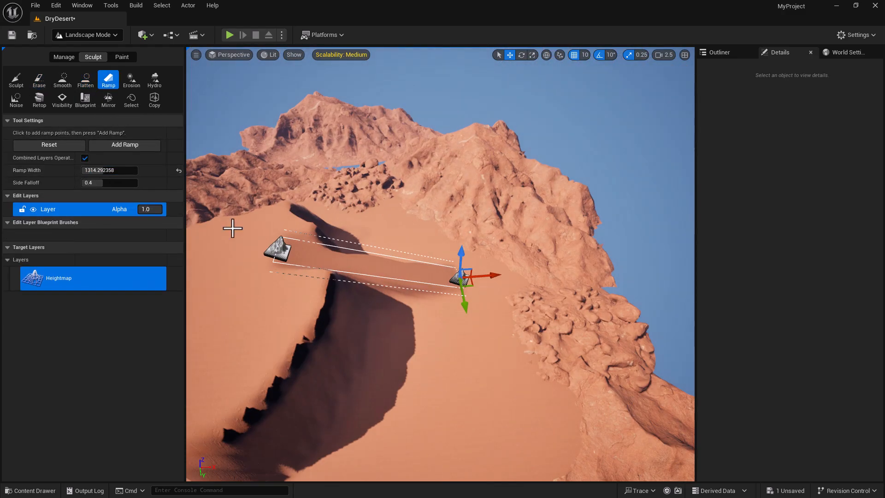
{"action": "left_click", "coordinate": [62, 79]}
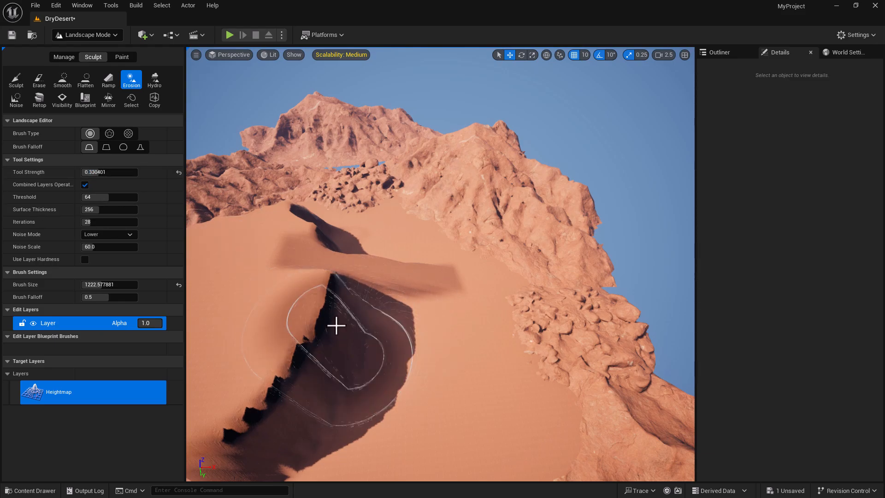
{"action": "left_click_drag", "start_coordinate": [369, 361], "coordinate": [203, 461]}
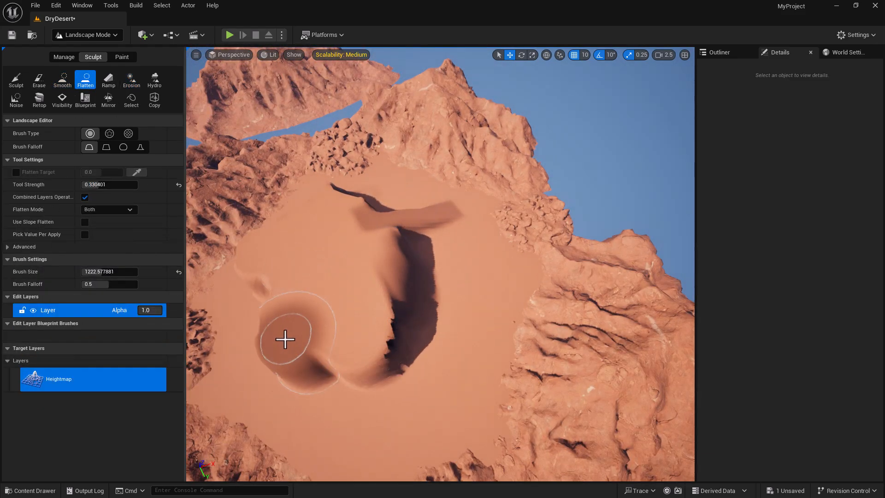
{"action": "left_click_drag", "start_coordinate": [286, 339], "coordinate": [350, 318]}
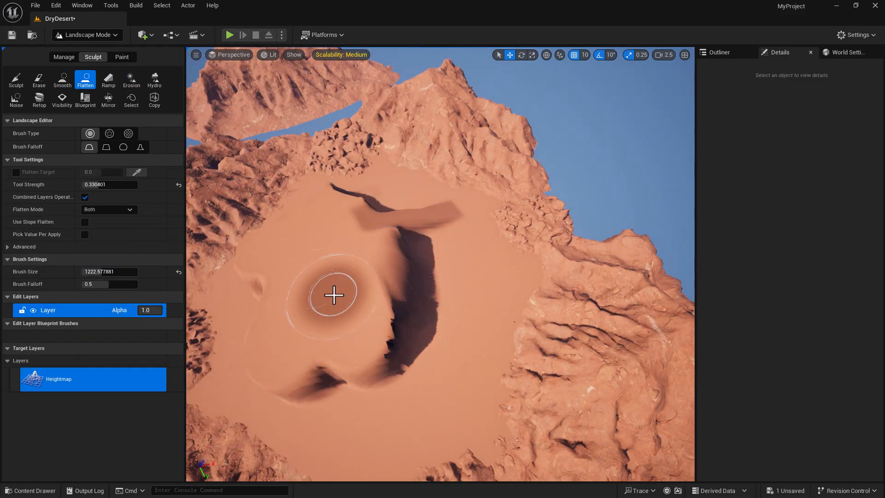
- Carve dark gullies into the dune face with the Erase brush
{"action": "left_click", "coordinate": [131, 79]}
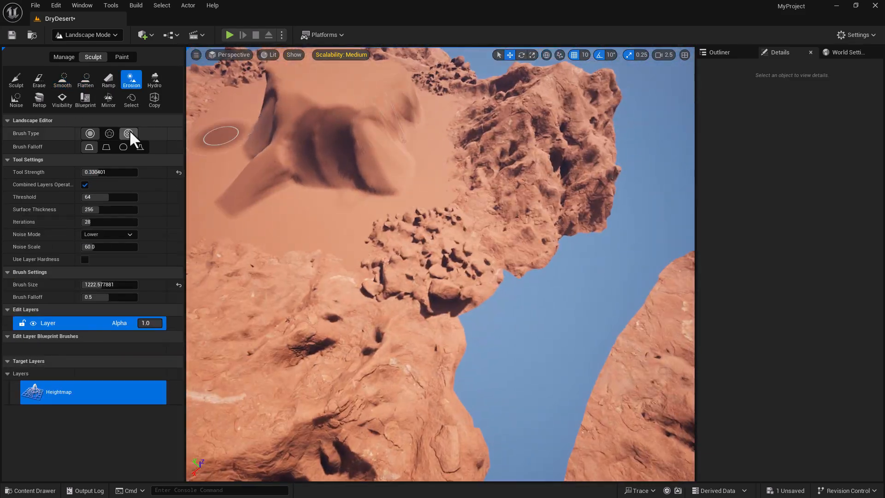
{"action": "left_click", "coordinate": [109, 197]}
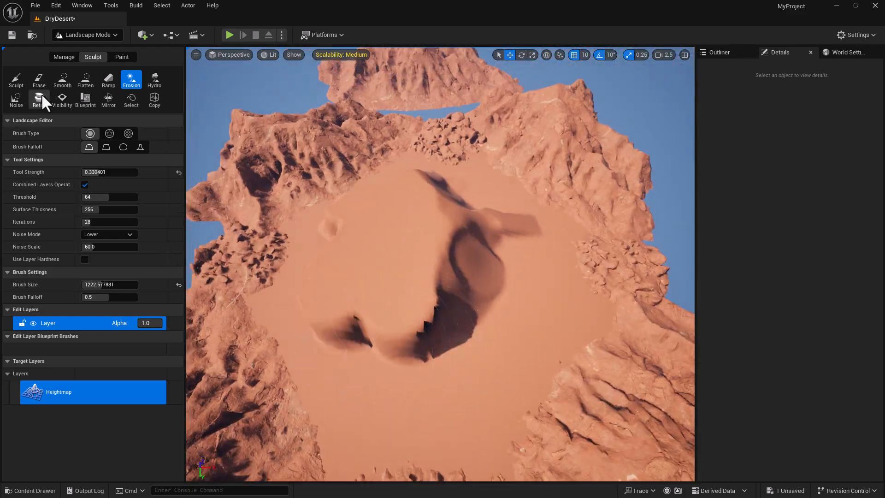
{"action": "left_click", "coordinate": [39, 79]}
{"action": "left_click", "coordinate": [109, 184]}
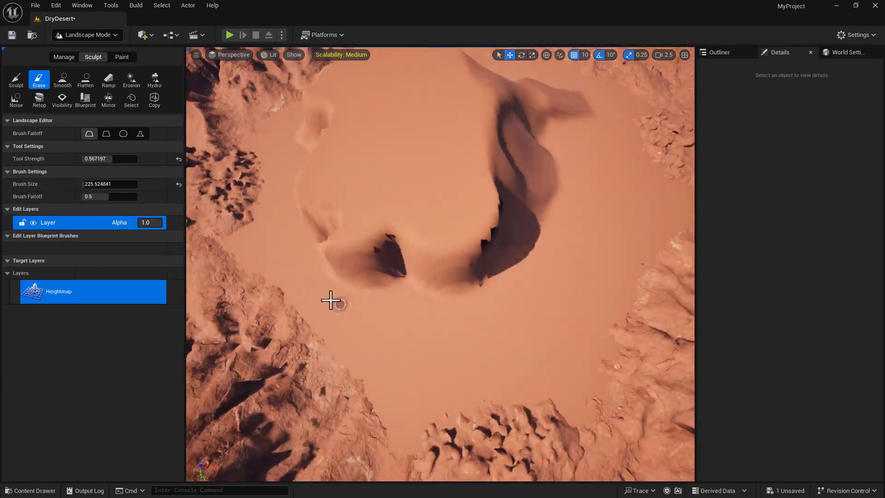
{"action": "mouse_move", "coordinate": [475, 214]}
{"action": "left_mouse_down"}
{"action": "mouse_move", "coordinate": [494, 226]}
{"action": "mouse_move", "coordinate": [450, 145]}
{"action": "left_mouse_up"}
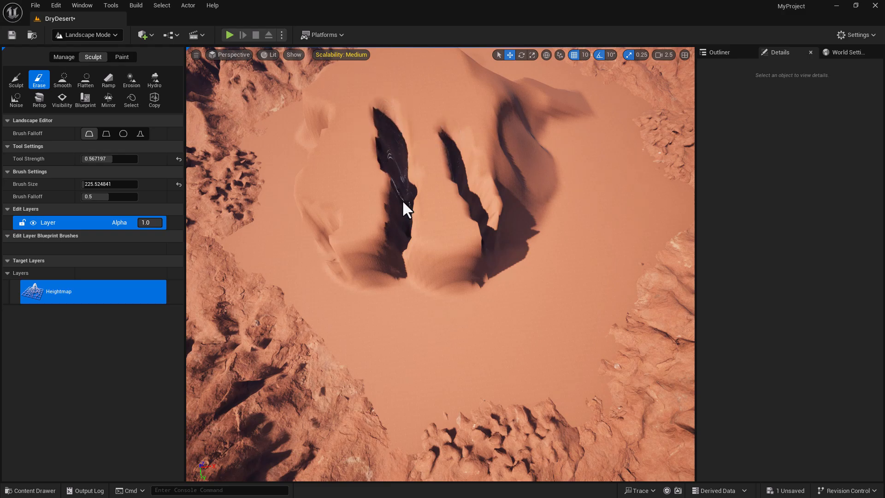
{"action": "left_click_drag", "start_coordinate": [413, 244], "coordinate": [330, 260]}
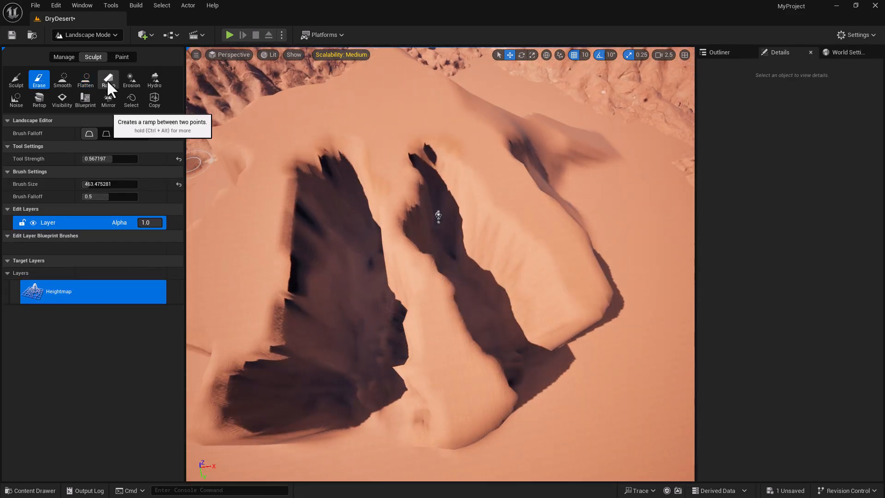
- Flatten the dune's ridge top and smooth the ridge surface
{"action": "left_click", "coordinate": [85, 79]}
{"action": "left_click_drag", "start_coordinate": [401, 228], "coordinate": [454, 352]}
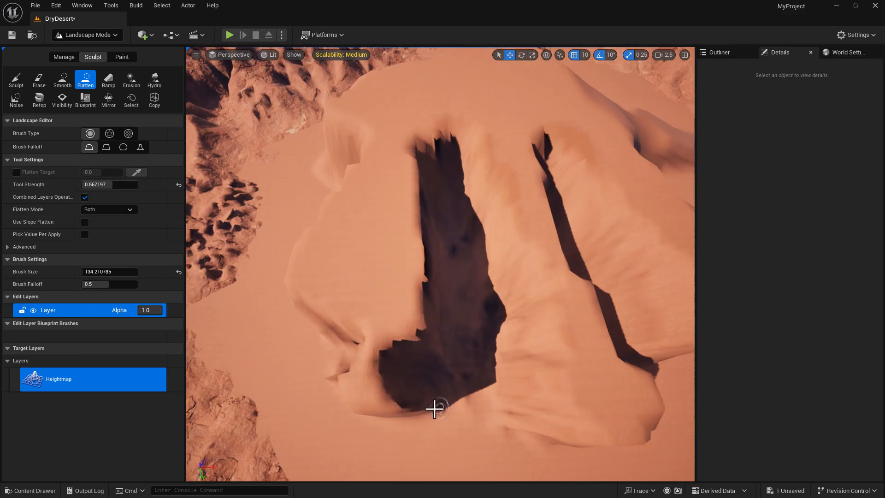
{"action": "mouse_move", "coordinate": [435, 405]}
{"action": "left_mouse_down"}
{"action": "mouse_move", "coordinate": [350, 351]}
{"action": "mouse_move", "coordinate": [309, 355]}
{"action": "left_mouse_up"}
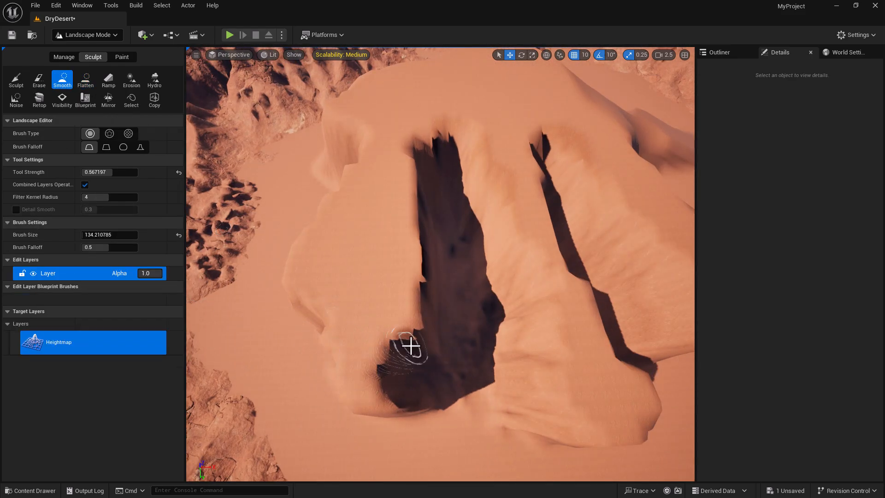
{"action": "mouse_move", "coordinate": [410, 348]}
{"action": "left_mouse_down"}
{"action": "mouse_move", "coordinate": [447, 138]}
{"action": "mouse_move", "coordinate": [370, 401]}
{"action": "left_mouse_up"}
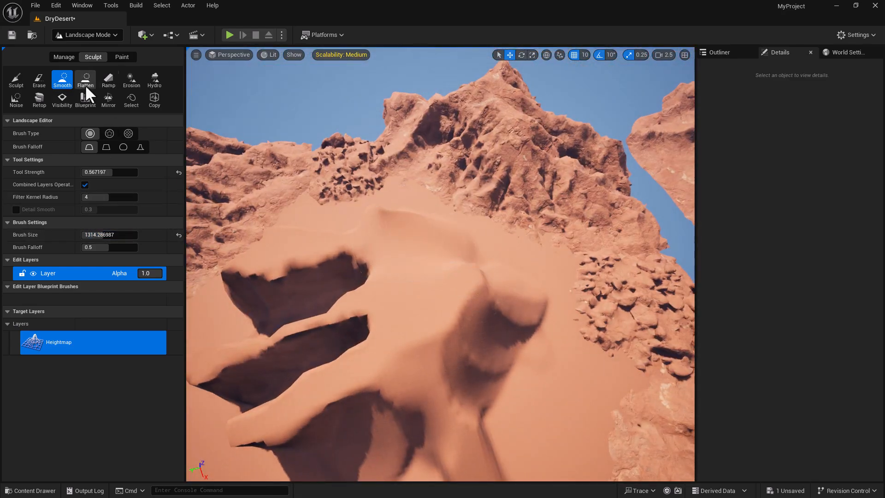
- Switch to the Erosion brush and view the eroded dune up close, then from farther back
{"action": "left_click", "coordinate": [132, 79]}
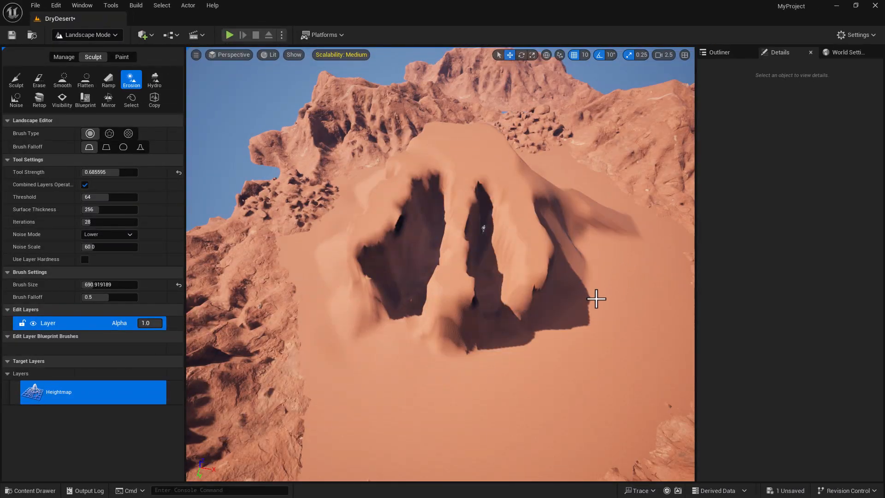
{"action": "mouse_move", "coordinate": [590, 306]}
{"action": "right_mouse_down"}
{"action": "mouse_move", "coordinate": [530, 306]}
{"action": "mouse_move", "coordinate": [605, 272]}
{"action": "mouse_move", "coordinate": [595, 285]}
{"action": "mouse_move", "coordinate": [586, 263]}
{"action": "mouse_move", "coordinate": [576, 313]}
{"action": "mouse_move", "coordinate": [562, 318]}
{"action": "mouse_move", "coordinate": [591, 307]}
{"action": "right_mouse_up"}
{"action": "key", "text": "w"}
{"action": "key", "text": "s"}
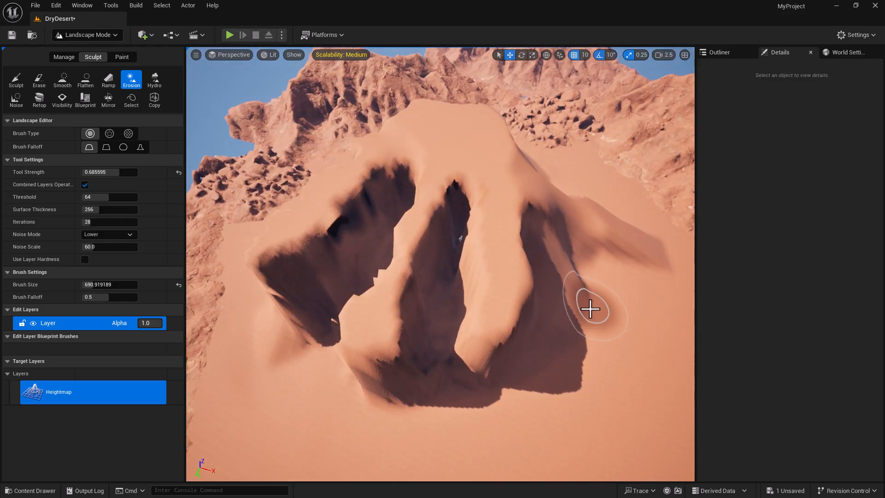
{"action": "scroll", "coordinate": [518, 382], "scroll_direction": "down", "scroll_amount": 5}
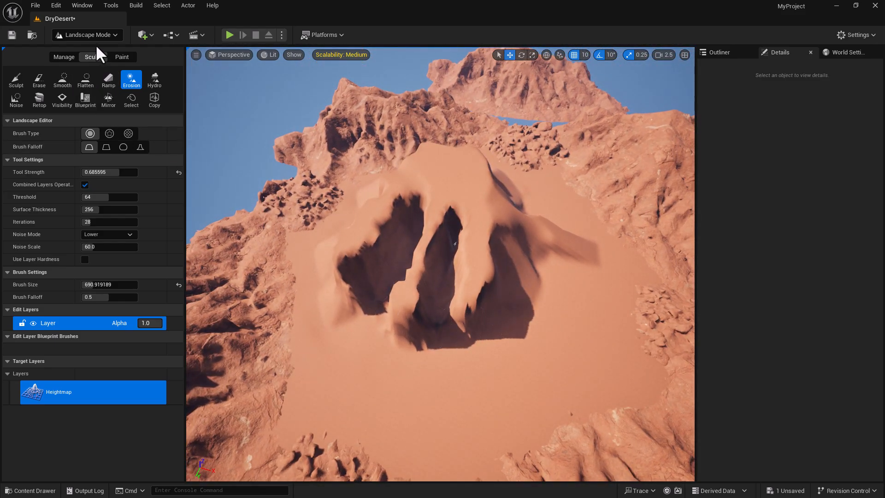
{"action": "left_click", "coordinate": [95, 35]}
- Return to Selection Mode and fly around the dunes, checking them from several angles
{"action": "left_click", "coordinate": [98, 51]}
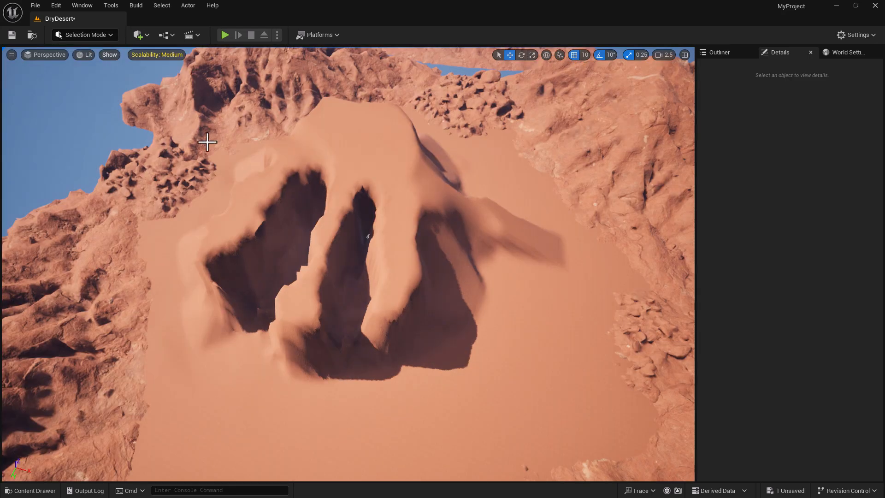
{"action": "right_click_drag", "start_coordinate": [385, 375], "coordinate": [405, 373]}
{"action": "key", "text": "w"}
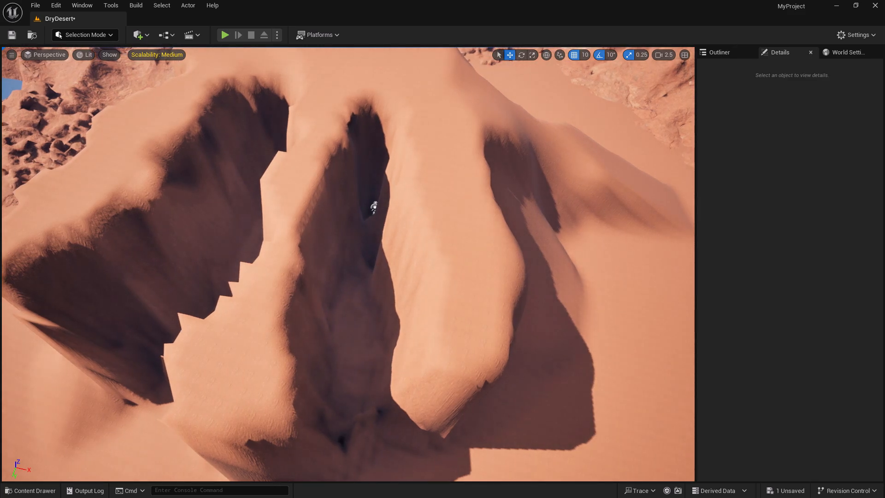
{"action": "right_click_drag", "start_coordinate": [376, 303], "coordinate": [398, 307]}
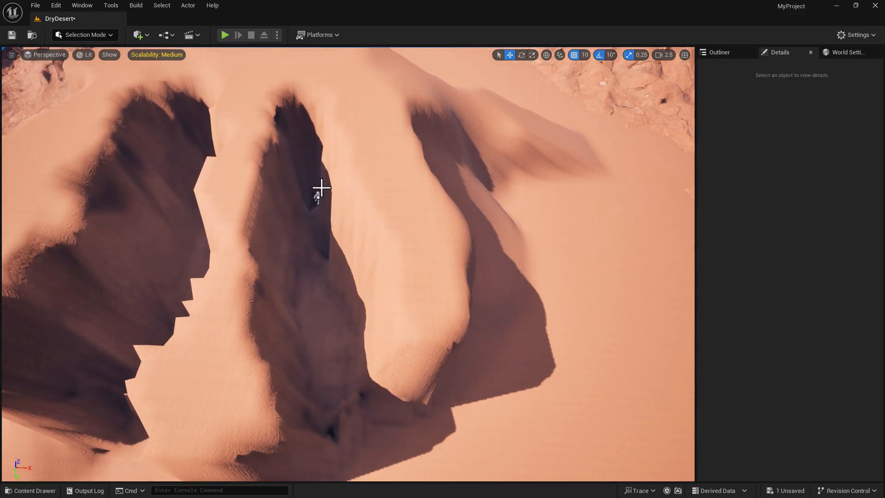
{"action": "right_click_drag", "start_coordinate": [332, 238], "coordinate": [314, 234]}
{"action": "key", "text": "s"}
{"action": "key", "text": "a"}
{"action": "key", "text": "s"}
{"action": "key", "text": "d"}
{"action": "key", "text": "a"}
{"action": "right_click_drag", "start_coordinate": [323, 318], "coordinate": [299, 318]}
{"action": "key", "text": "d"}
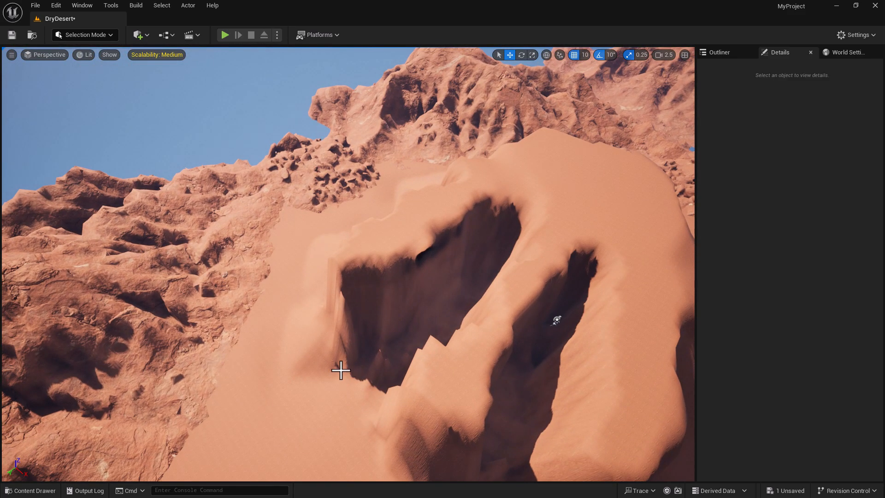
- Browse to Content > Fab > Megascans > 3D, filter to static meshes, and drop ulfucbn_tier_2 beside the dune
{"action": "left_click", "coordinate": [30, 490]}
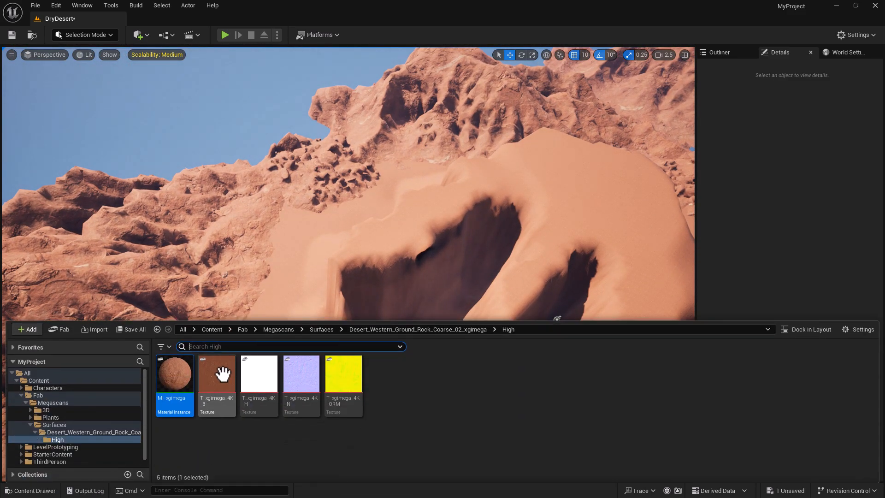
{"action": "left_click", "coordinate": [211, 330]}
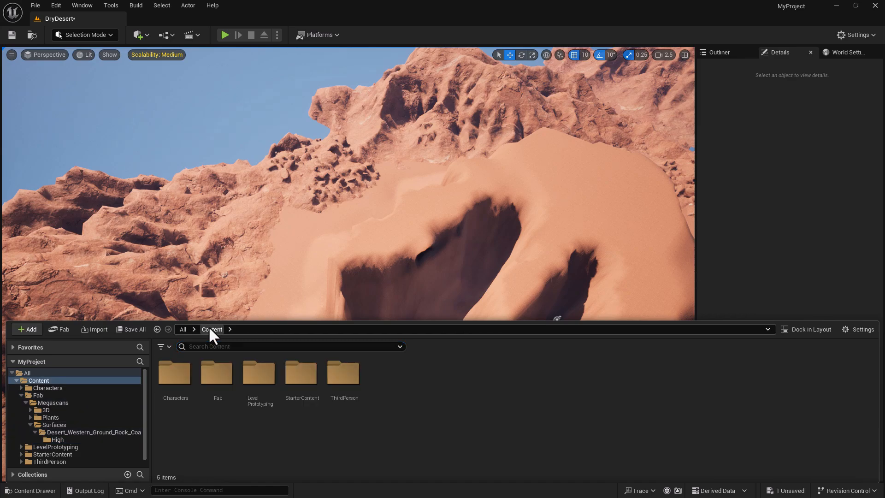
{"action": "double_click", "coordinate": [226, 374]}
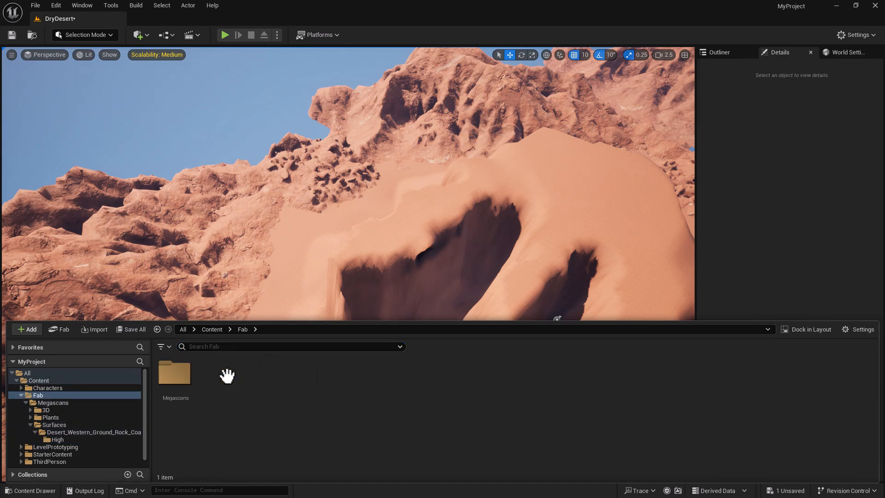
{"action": "double_click", "coordinate": [178, 373]}
{"action": "double_click", "coordinate": [178, 374]}
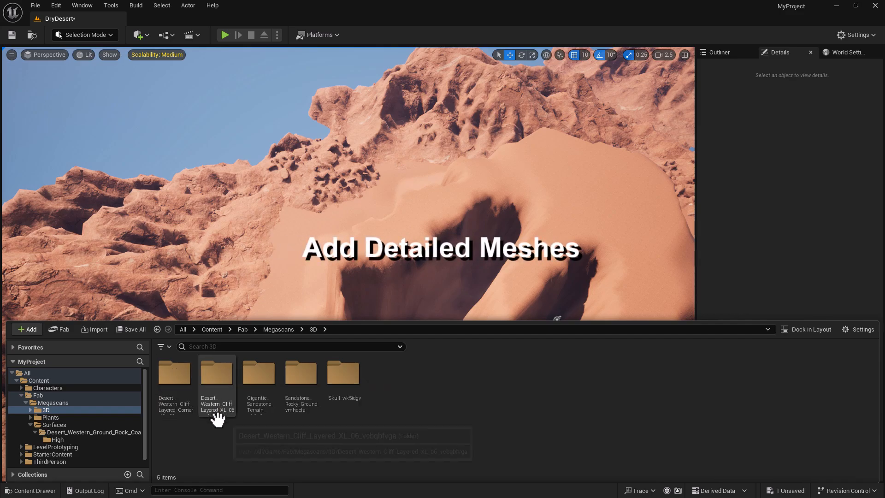
{"action": "left_click", "coordinate": [168, 346]}
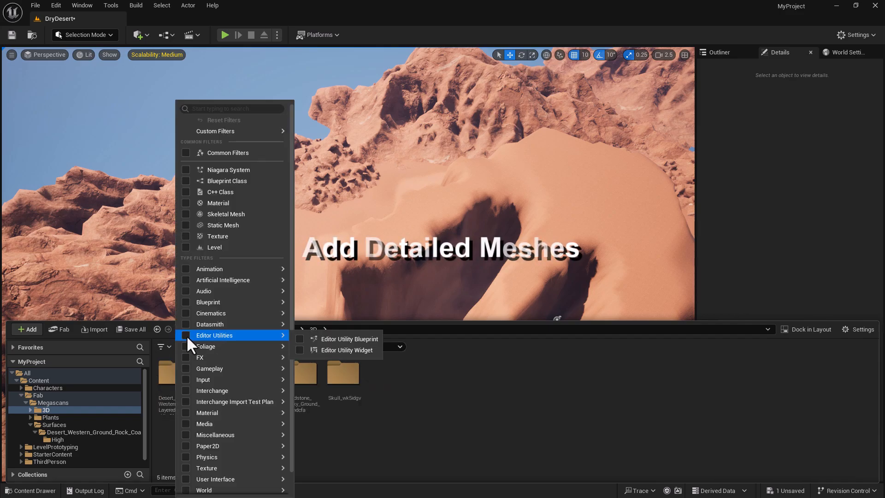
{"action": "left_click", "coordinate": [188, 224]}
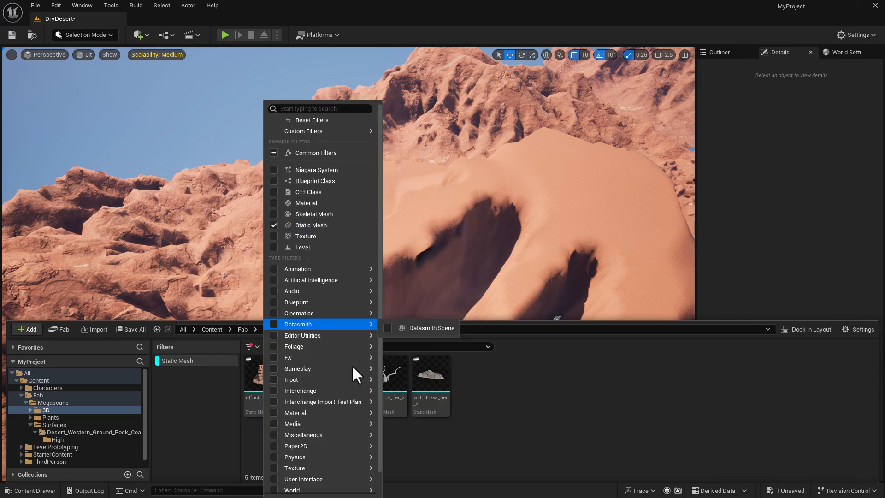
{"action": "left_click", "coordinate": [527, 423]}
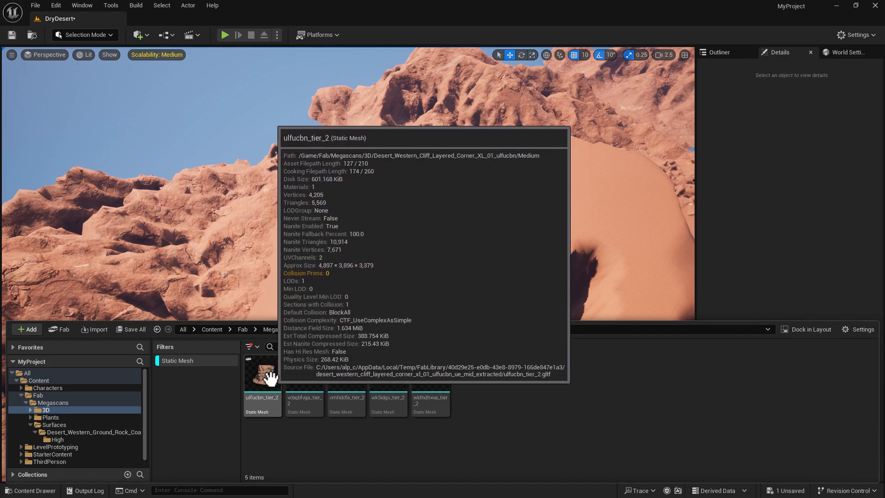
{"action": "left_click_drag", "start_coordinate": [272, 371], "coordinate": [296, 292]}
{"action": "key", "text": "f"}
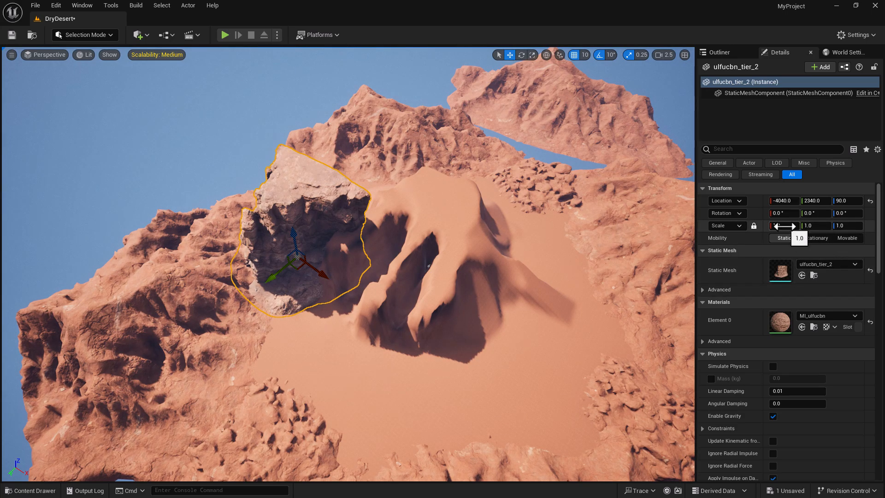
- Scale ulfucbn_tier_2 to 0.5, move it onto the sand, and squash its X scale to 0.25
{"action": "left_click_drag", "start_coordinate": [784, 226], "coordinate": [784, 226]}
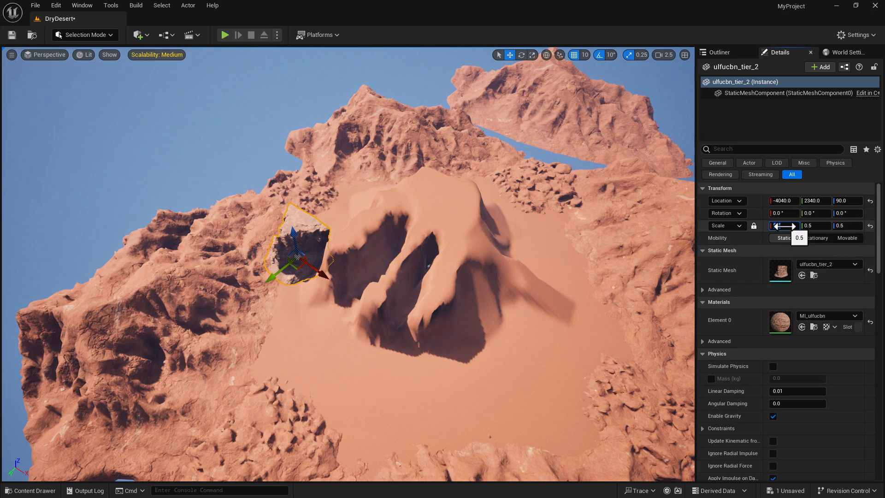
{"action": "right_click_drag", "start_coordinate": [290, 315], "coordinate": [245, 275]}
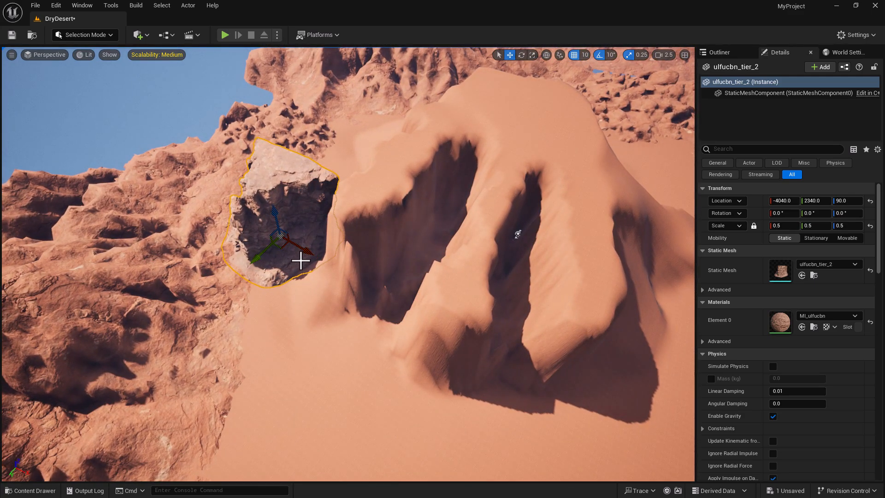
{"action": "left_click_drag", "start_coordinate": [297, 245], "coordinate": [324, 317]}
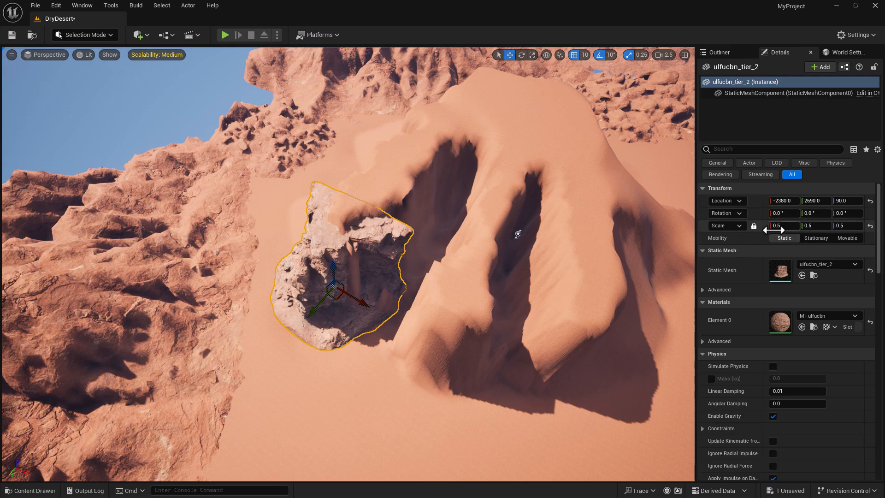
{"action": "left_click", "coordinate": [754, 225]}
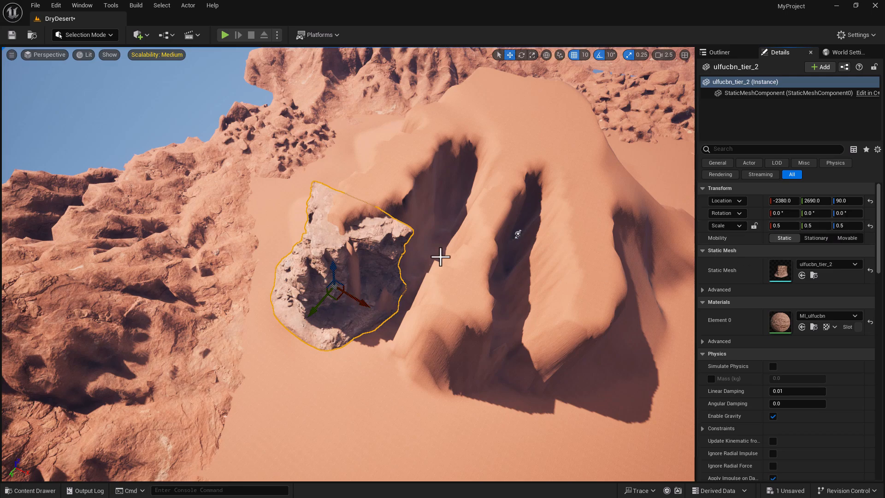
{"action": "key", "text": "e"}
{"action": "key", "text": "w"}
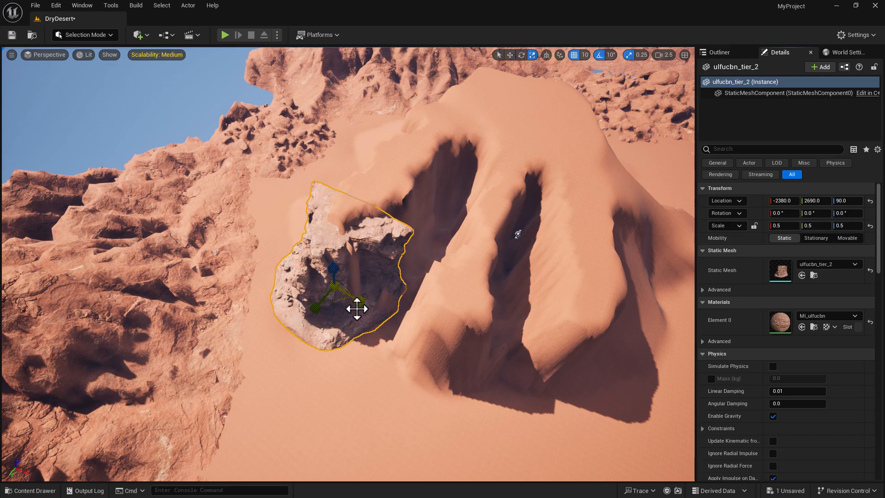
{"action": "mouse_move", "coordinate": [361, 306]}
{"action": "left_mouse_down"}
{"action": "mouse_move", "coordinate": [344, 307]}
{"action": "mouse_move", "coordinate": [361, 306]}
{"action": "left_mouse_up"}
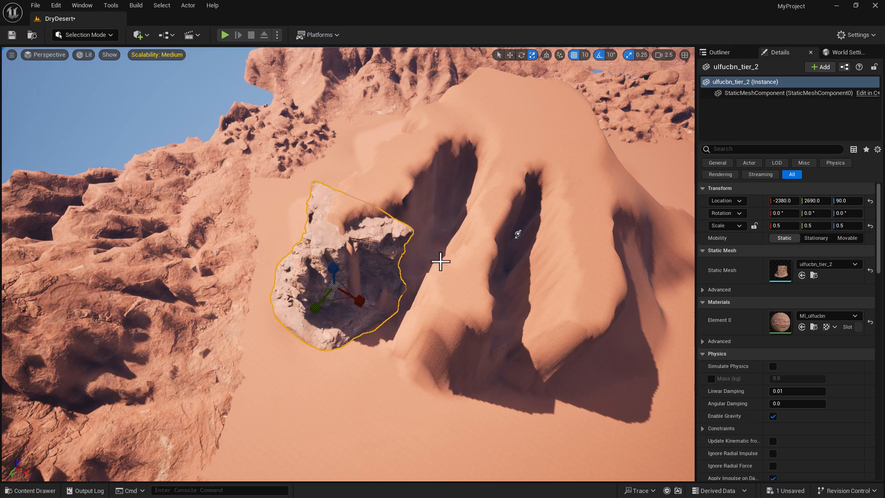
- Set grid snap to 1, rotation snap to 5°, and scale snap to 0.125
{"action": "left_click", "coordinate": [584, 55]}
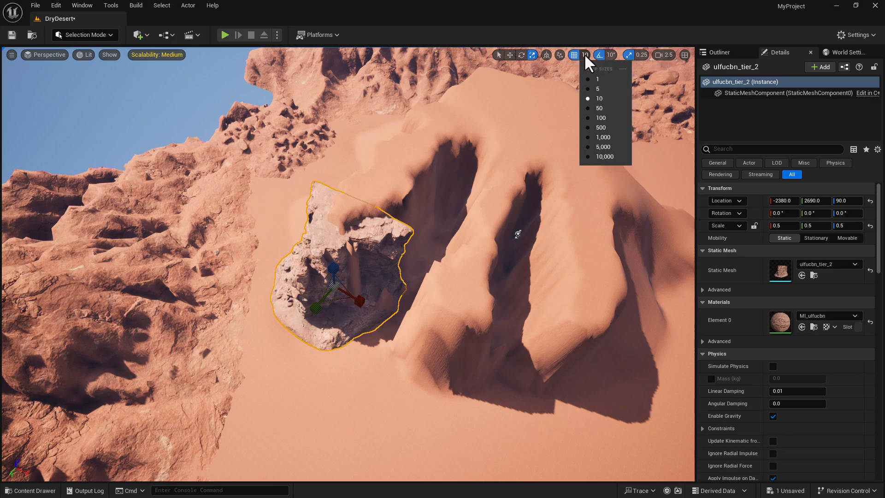
{"action": "left_click", "coordinate": [589, 79]}
{"action": "left_click", "coordinate": [609, 54]}
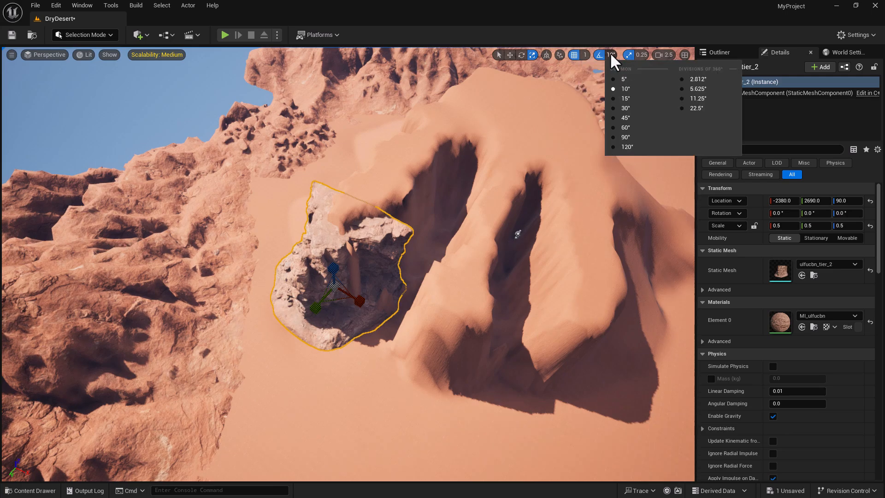
{"action": "left_click", "coordinate": [617, 79]}
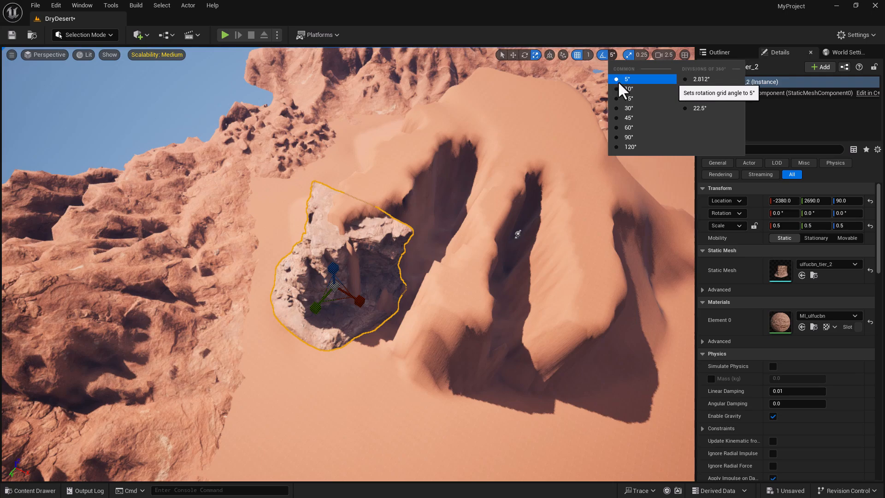
{"action": "left_click", "coordinate": [641, 54]}
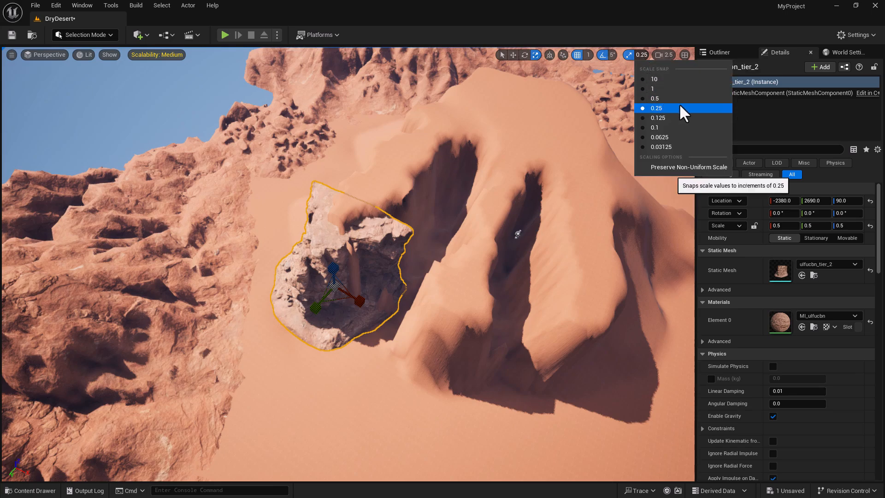
{"action": "left_click", "coordinate": [655, 118]}
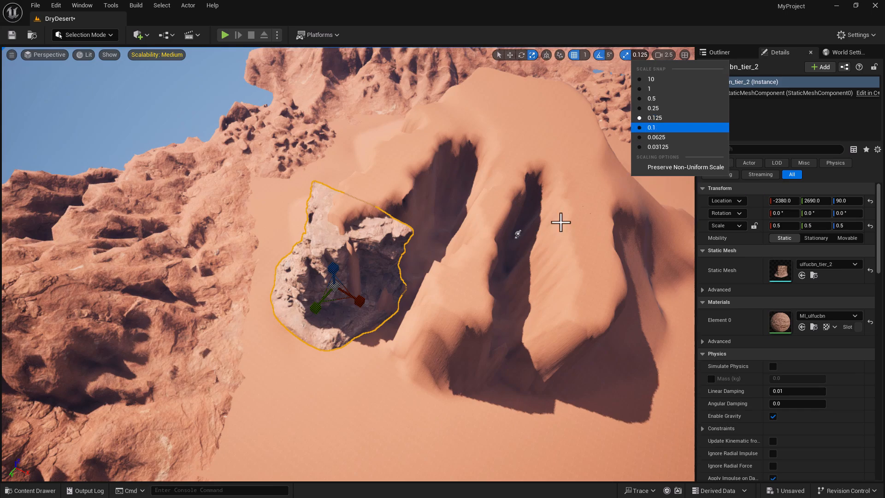
- Narrow the rock along X and adjust its height, finishing with scale snapping off
{"action": "left_click_drag", "start_coordinate": [360, 304], "coordinate": [336, 305]}
{"action": "mouse_move", "coordinate": [352, 287]}
{"action": "right_mouse_down"}
{"action": "mouse_move", "coordinate": [299, 282]}
{"action": "mouse_move", "coordinate": [378, 309]}
{"action": "mouse_move", "coordinate": [352, 288]}
{"action": "right_mouse_up"}
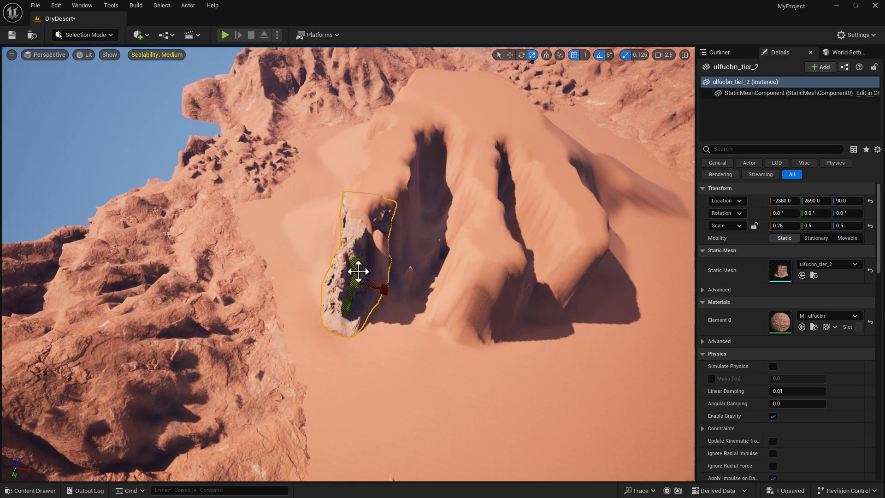
{"action": "left_click_drag", "start_coordinate": [354, 264], "coordinate": [354, 276]}
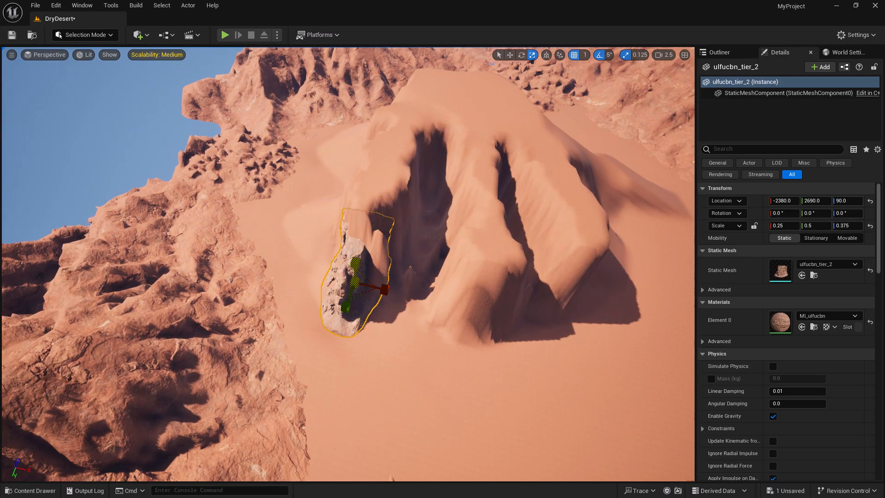
{"action": "mouse_move", "coordinate": [377, 290]}
{"action": "right_mouse_down"}
{"action": "mouse_move", "coordinate": [314, 329]}
{"action": "mouse_move", "coordinate": [366, 294]}
{"action": "right_mouse_up"}
{"action": "left_click_drag", "start_coordinate": [377, 278], "coordinate": [376, 262]}
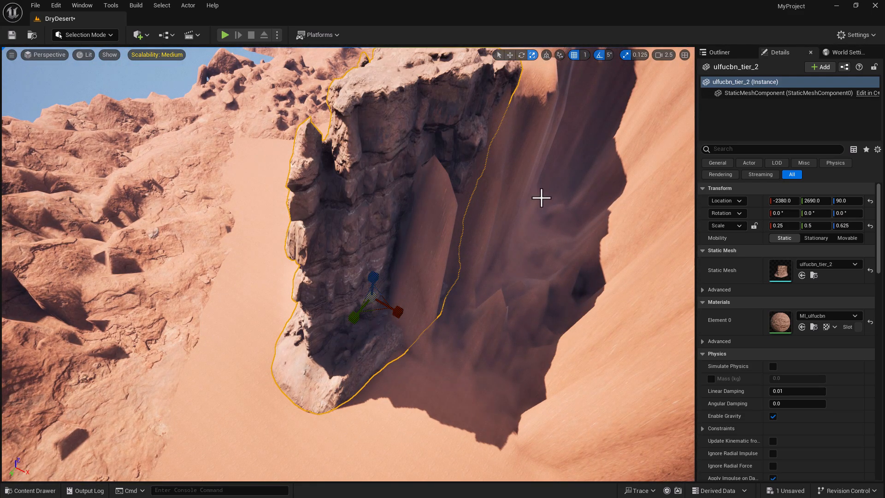
{"action": "left_click", "coordinate": [624, 55]}
{"action": "left_click_drag", "start_coordinate": [372, 277], "coordinate": [372, 293]}
- Widen the rock slightly along X and shorten it a little
{"action": "right_click_drag", "start_coordinate": [397, 308], "coordinate": [442, 311]}
{"action": "right_click_drag", "start_coordinate": [358, 312], "coordinate": [385, 317]}
{"action": "right_click_drag", "start_coordinate": [436, 328], "coordinate": [454, 336]}
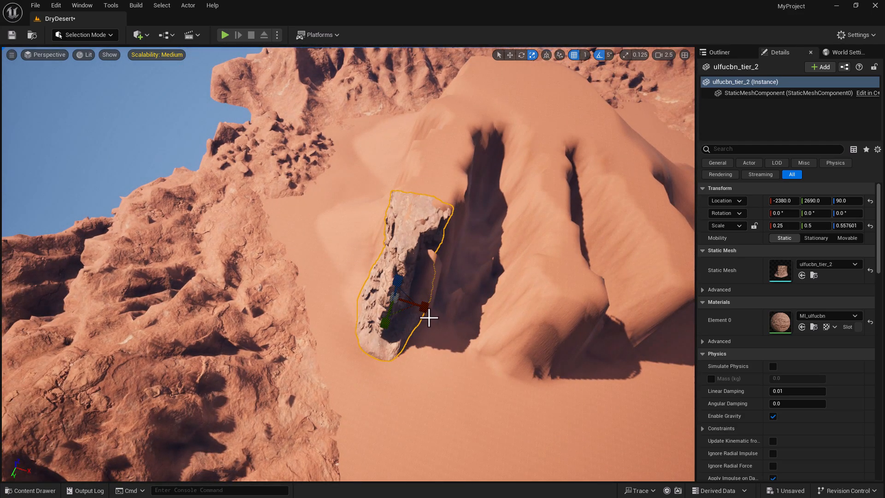
{"action": "left_click_drag", "start_coordinate": [423, 312], "coordinate": [428, 312]}
{"action": "mouse_move", "coordinate": [395, 324]}
{"action": "right_mouse_down"}
{"action": "mouse_move", "coordinate": [406, 325]}
{"action": "mouse_move", "coordinate": [407, 313]}
{"action": "right_mouse_up"}
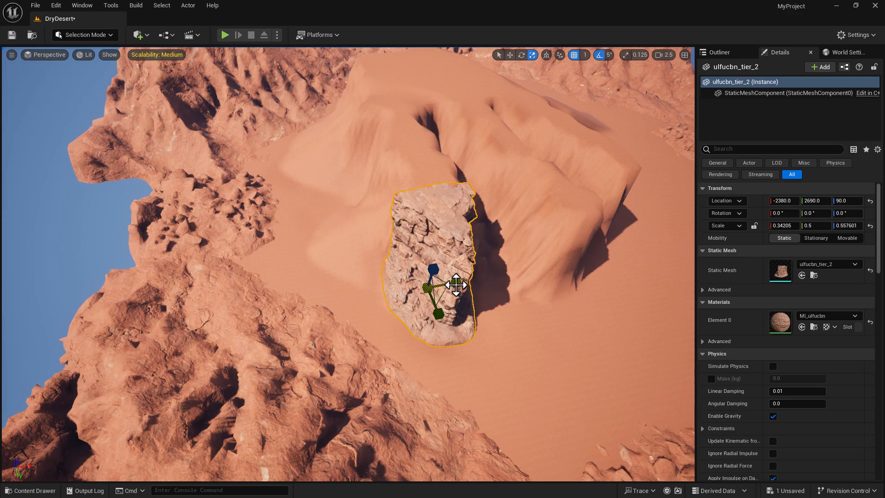
{"action": "right_click_drag", "start_coordinate": [456, 285], "coordinate": [440, 282]}
{"action": "left_click_drag", "start_coordinate": [441, 279], "coordinate": [434, 302]}
- Drop the rock onto the sand and Alt-drag a duplicate, ulfucbn_tier_3, to the right
{"action": "key", "text": "d"}
{"action": "mouse_move", "coordinate": [433, 303]}
{"action": "right_mouse_down"}
{"action": "mouse_move", "coordinate": [432, 294]}
{"action": "mouse_move", "coordinate": [428, 302]}
{"action": "right_mouse_up"}
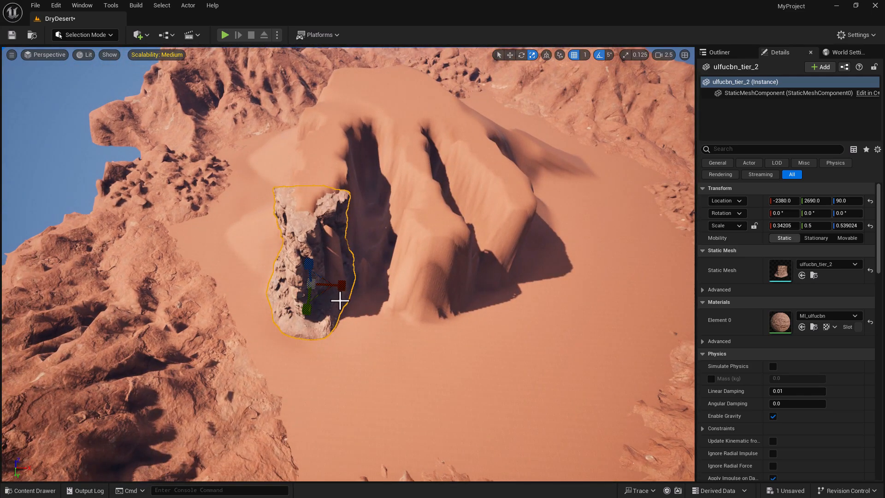
{"action": "key", "text": "w"}
{"action": "key", "text": "End"}
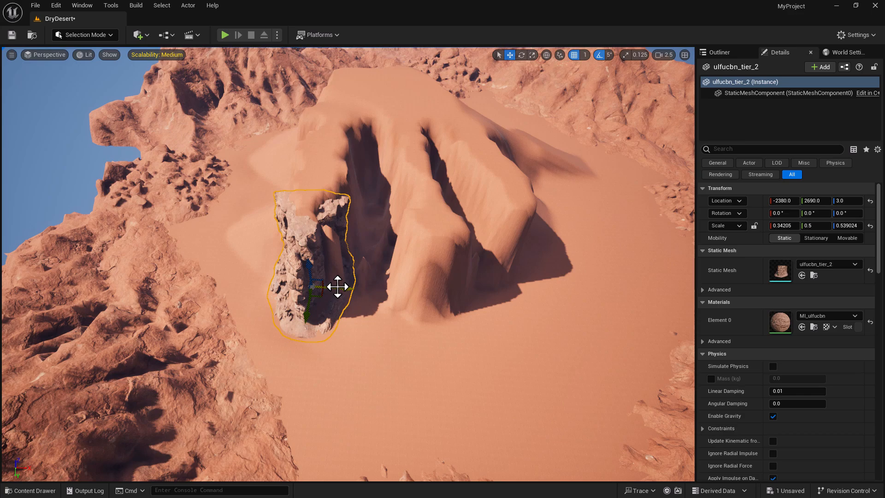
{"action": "left_click_drag", "start_coordinate": [337, 286], "coordinate": [462, 348], "text": "alt"}
- Narrow the copied pillar ulfucbn_tier_3 along X and pull back to view the whole dune
{"action": "right_click_drag", "start_coordinate": [496, 340], "coordinate": [456, 339]}
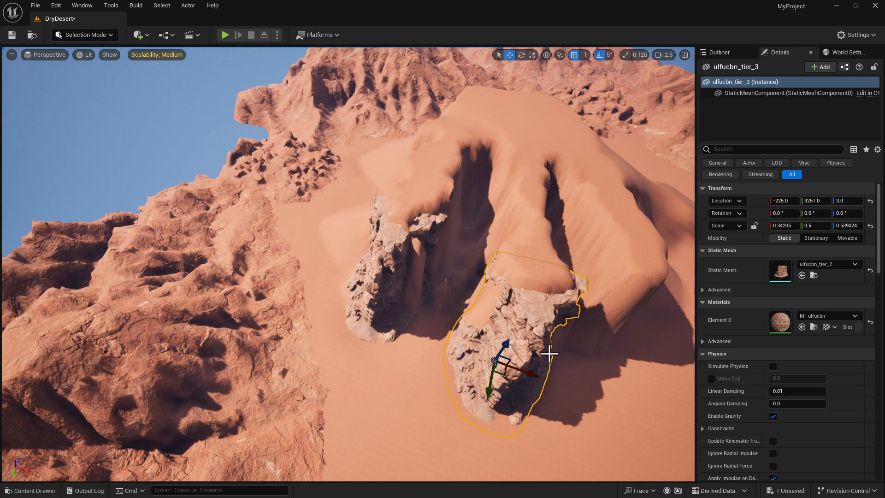
{"action": "key", "text": "e"}
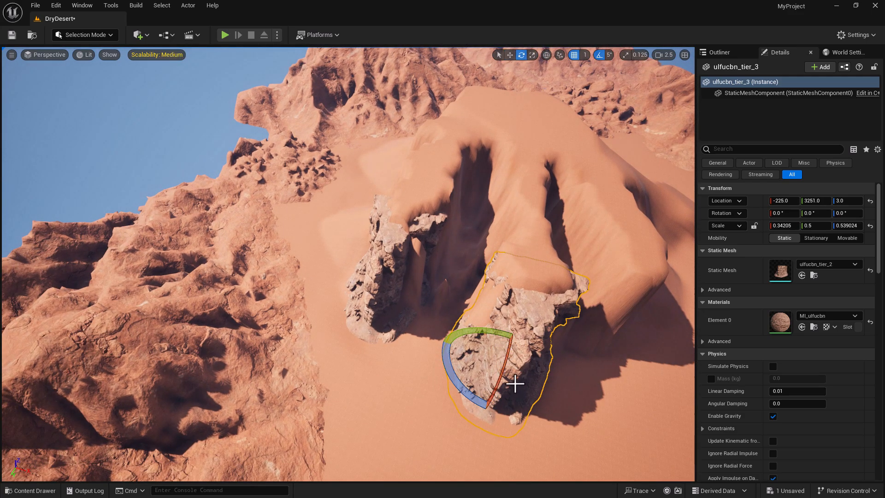
{"action": "key", "text": "r"}
{"action": "left_click_drag", "start_coordinate": [529, 369], "coordinate": [532, 374]}
{"action": "right_click_drag", "start_coordinate": [588, 387], "coordinate": [587, 391]}
{"action": "right_click_drag", "start_coordinate": [548, 413], "coordinate": [548, 418]}
{"action": "right_click_drag", "start_coordinate": [476, 422], "coordinate": [438, 409]}
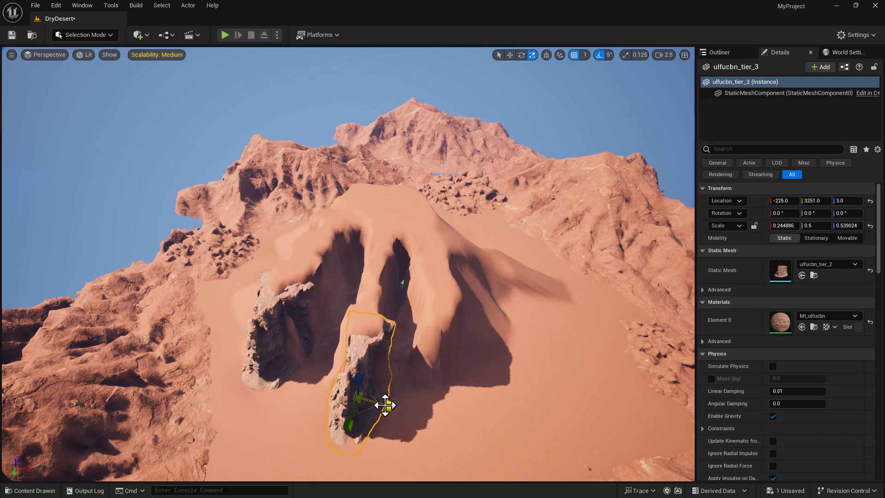
- Alt-drag ulfucbn_tier_3 to the right to create ulfucbn_tier_4 at 1100, 2597, 3
{"action": "key", "text": "w"}
{"action": "key", "text": "e"}
{"action": "key", "text": "w"}
{"action": "left_click_drag", "start_coordinate": [388, 411], "coordinate": [420, 411], "text": "alt"}
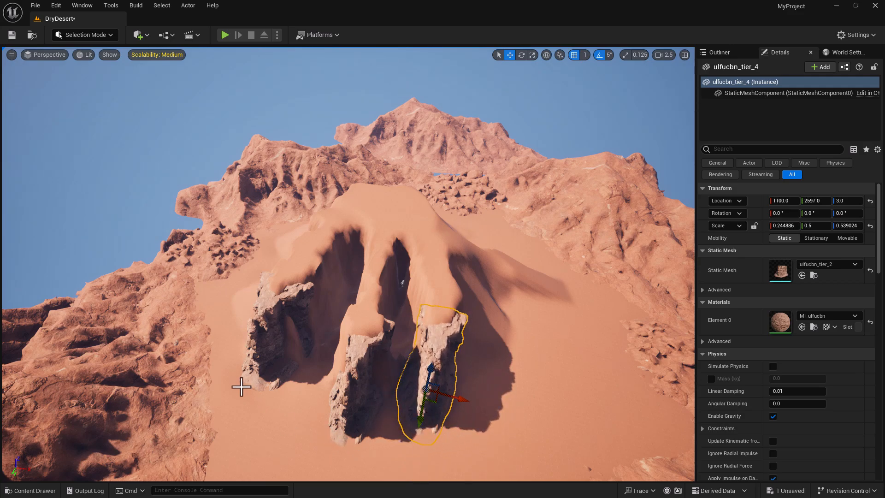
{"action": "mouse_move", "coordinate": [447, 402]}
{"action": "right_mouse_down"}
{"action": "mouse_move", "coordinate": [465, 405]}
{"action": "mouse_move", "coordinate": [447, 402]}
{"action": "right_mouse_up"}
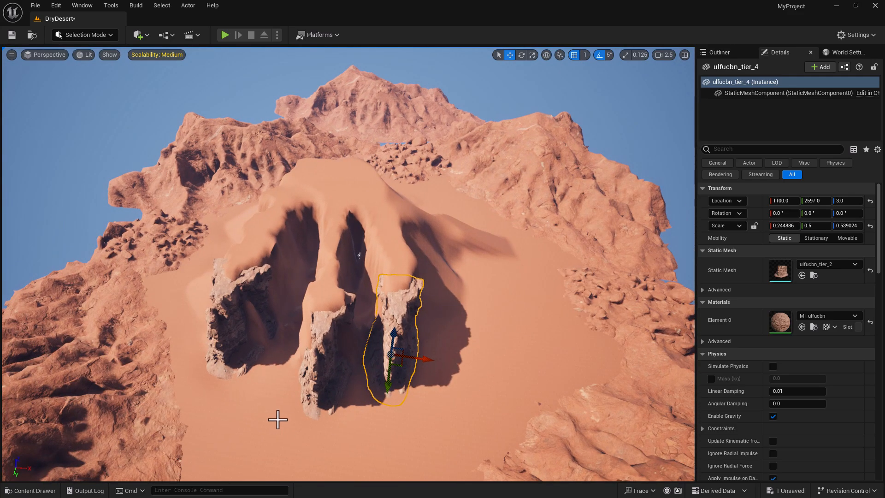
- Place the vcbqbfvga_tier_2 rock on the sand and stretch it into a tall slab
{"action": "left_click", "coordinate": [29, 490]}
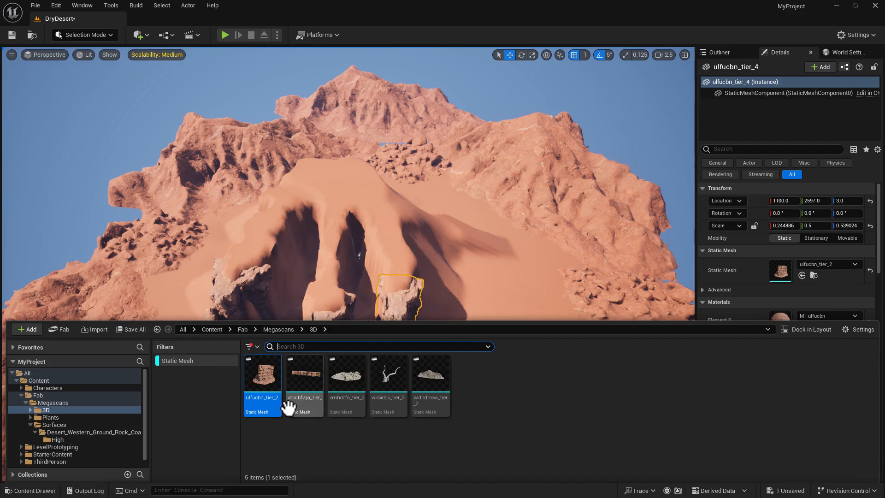
{"action": "left_click_drag", "start_coordinate": [304, 381], "coordinate": [267, 412]}
{"action": "right_click_drag", "start_coordinate": [300, 451], "coordinate": [293, 451]}
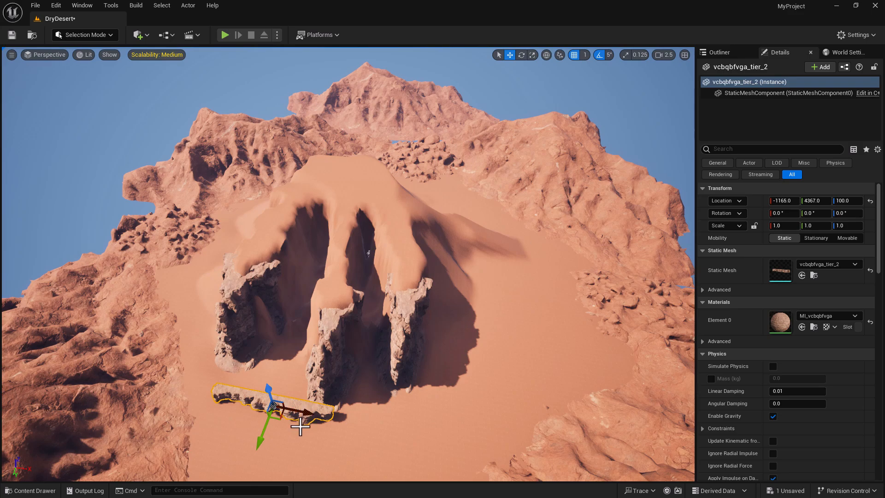
{"action": "key", "text": "r"}
{"action": "left_click_drag", "start_coordinate": [268, 389], "coordinate": [268, 318]}
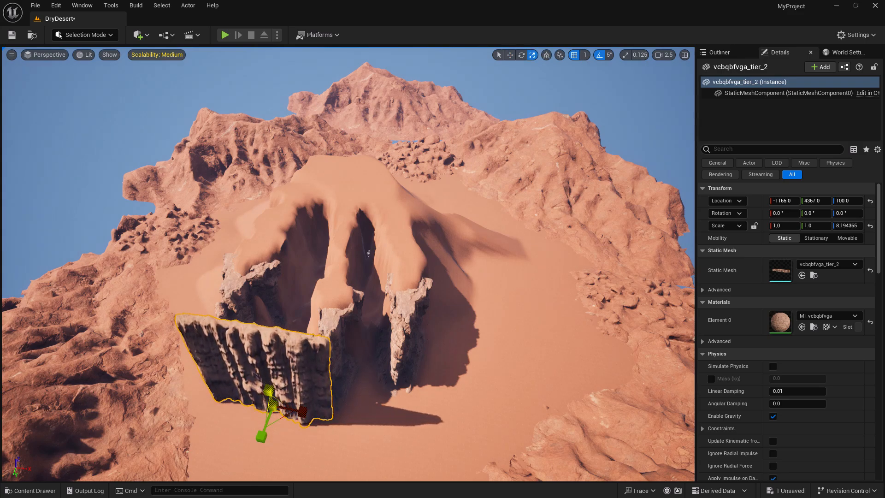
- Rotate the slab to face across the dune and move it toward the pillars
{"action": "key", "text": "w"}
{"action": "key", "text": "e"}
{"action": "key", "text": "r"}
{"action": "key", "text": "w"}
{"action": "key", "text": "e"}
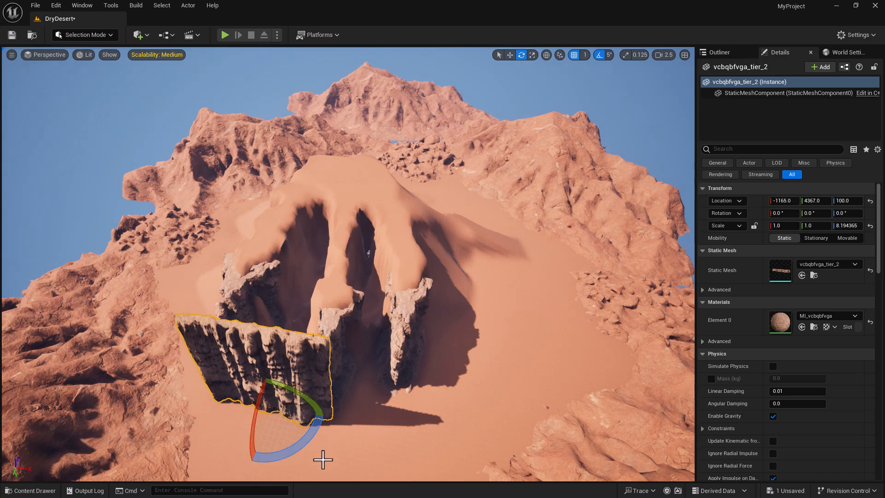
{"action": "left_click_drag", "start_coordinate": [292, 450], "coordinate": [314, 394]}
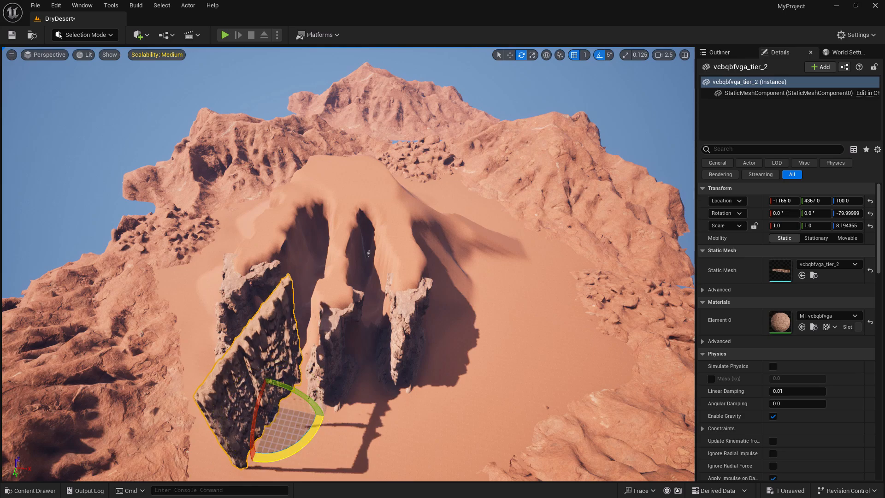
{"action": "key", "text": "w"}
{"action": "left_click_drag", "start_coordinate": [260, 439], "coordinate": [341, 303]}
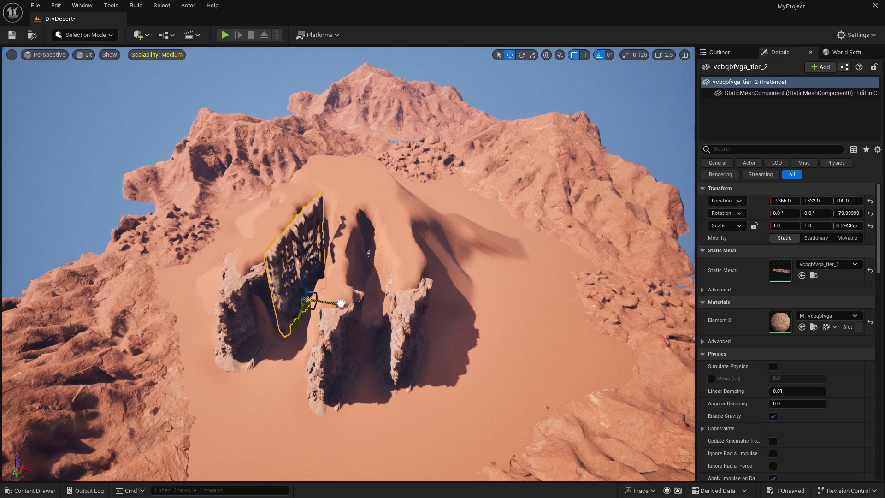
- Sink the slab to Z -587, slide it left, and turn it to -85°
{"action": "left_click_drag", "start_coordinate": [302, 276], "coordinate": [304, 283]}
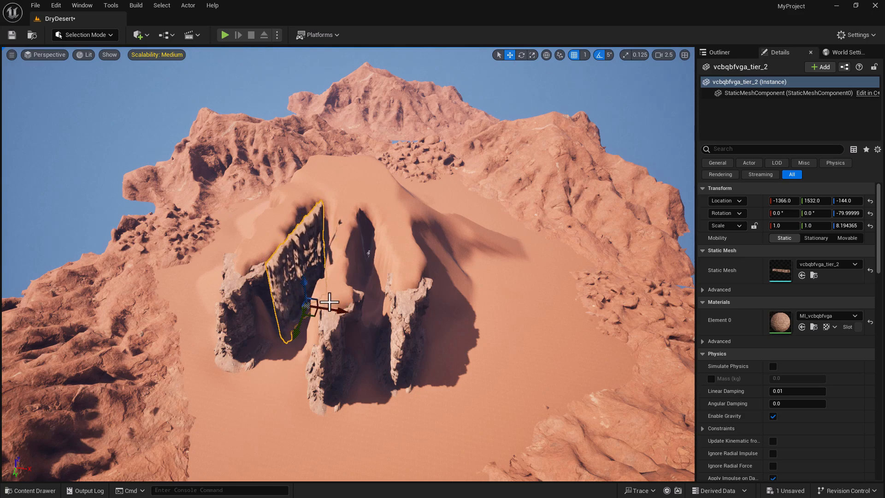
{"action": "mouse_move", "coordinate": [332, 310]}
{"action": "left_mouse_down"}
{"action": "mouse_move", "coordinate": [297, 306]}
{"action": "mouse_move", "coordinate": [292, 284]}
{"action": "mouse_move", "coordinate": [322, 316]}
{"action": "left_mouse_up"}
{"action": "right_click_drag", "start_coordinate": [332, 319], "coordinate": [363, 308]}
{"action": "left_click_drag", "start_coordinate": [284, 328], "coordinate": [324, 341]}
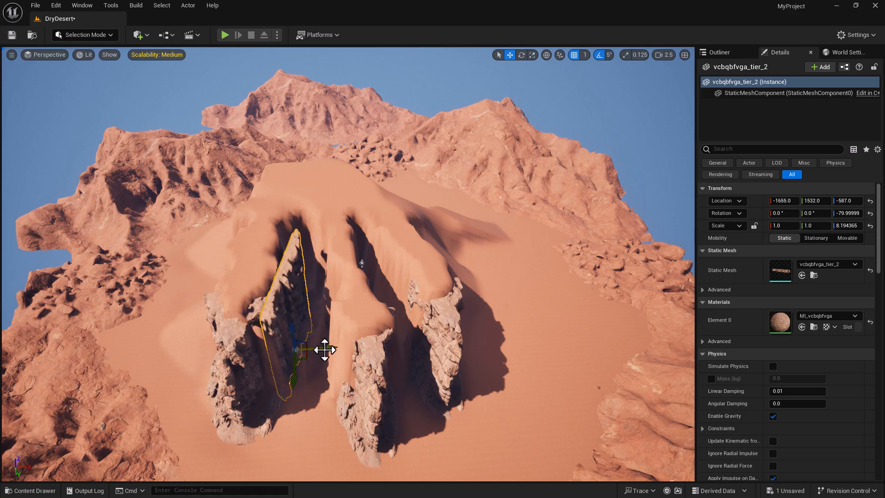
{"action": "key", "text": "e"}
{"action": "left_click_drag", "start_coordinate": [324, 374], "coordinate": [324, 347]}
{"action": "key", "text": "w"}
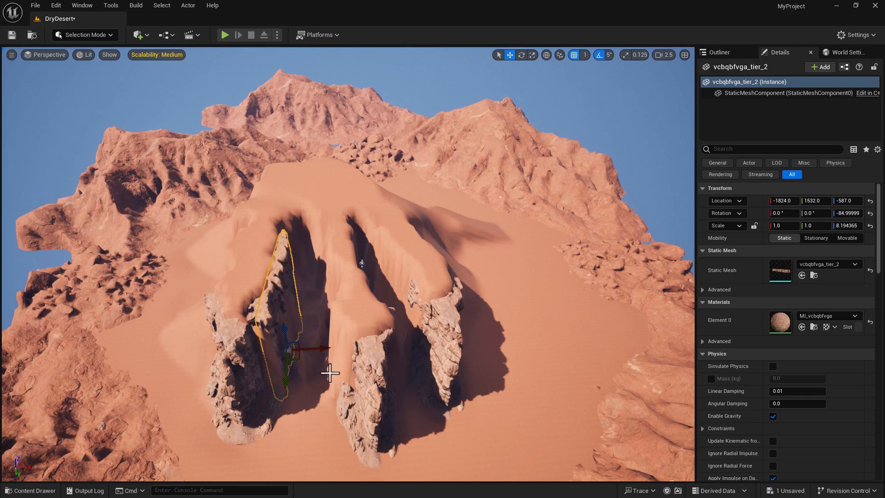
- Clear the Static Mesh filter and select the landscape's MI_xgimega material in the Content Browser
{"action": "left_click", "coordinate": [34, 490]}
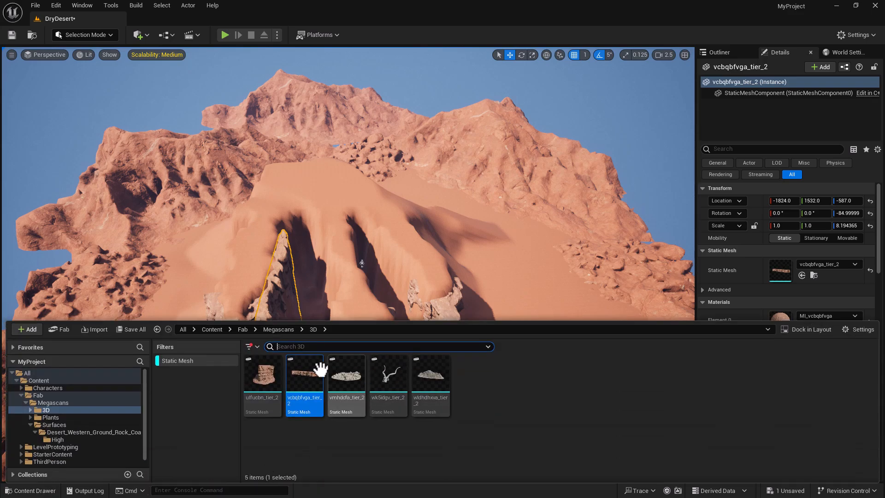
{"action": "left_click", "coordinate": [253, 347]}
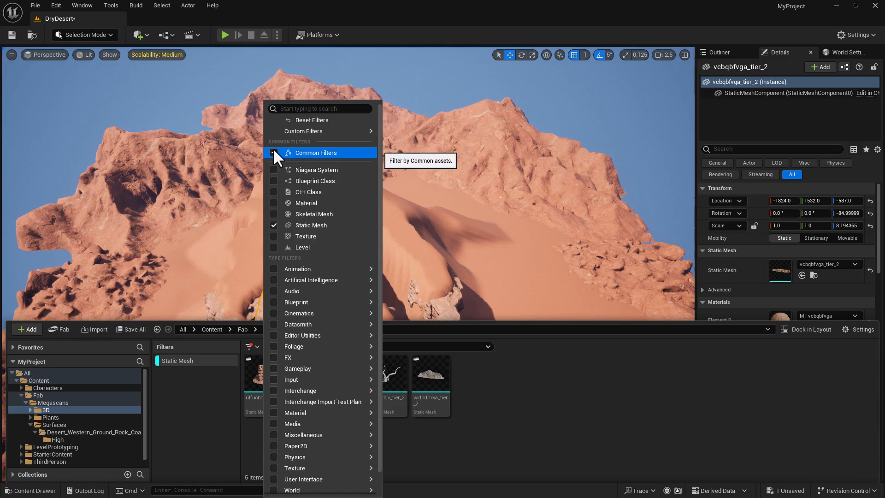
{"action": "left_click", "coordinate": [300, 121]}
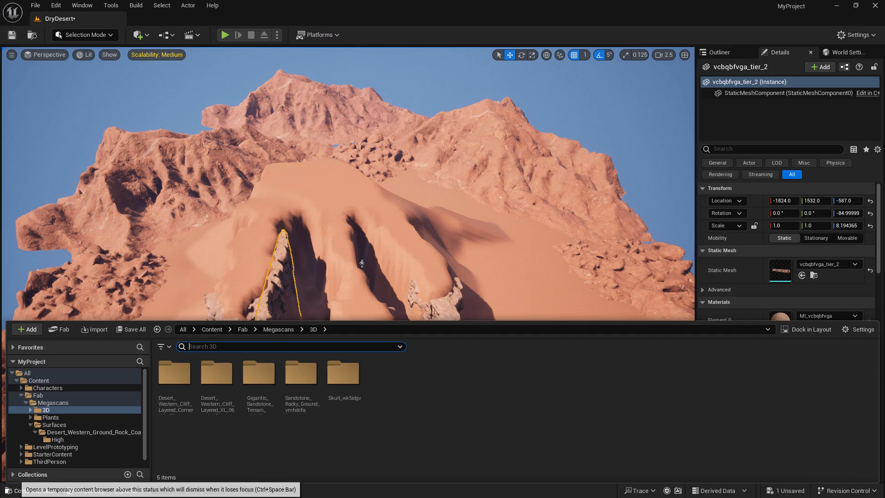
{"action": "left_click", "coordinate": [21, 491]}
{"action": "left_click", "coordinate": [535, 328]}
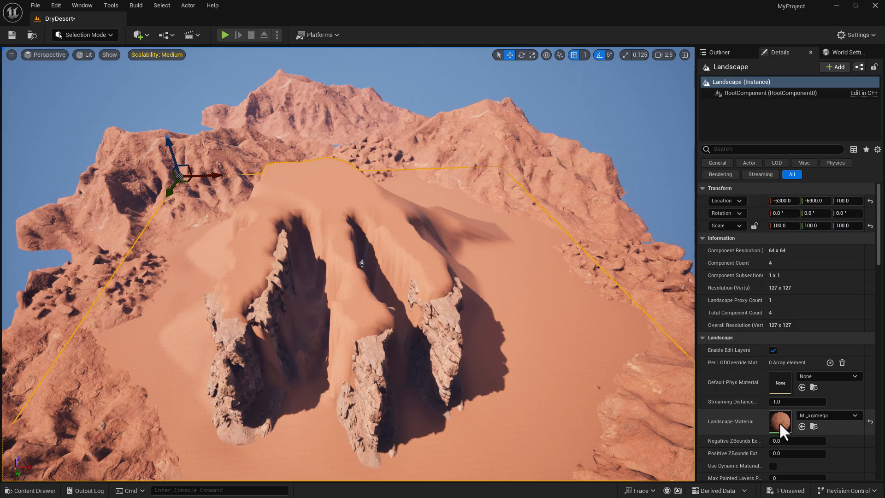
{"action": "left_click", "coordinate": [814, 427]}
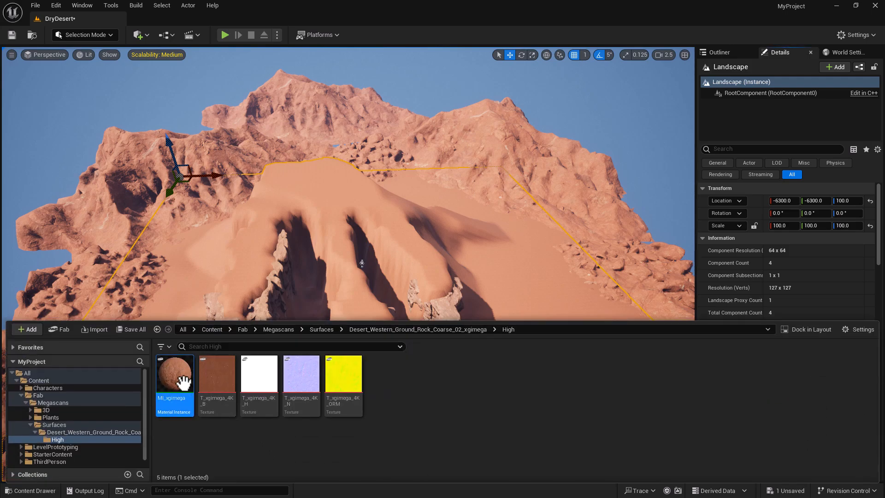
{"action": "left_click", "coordinate": [22, 491]}
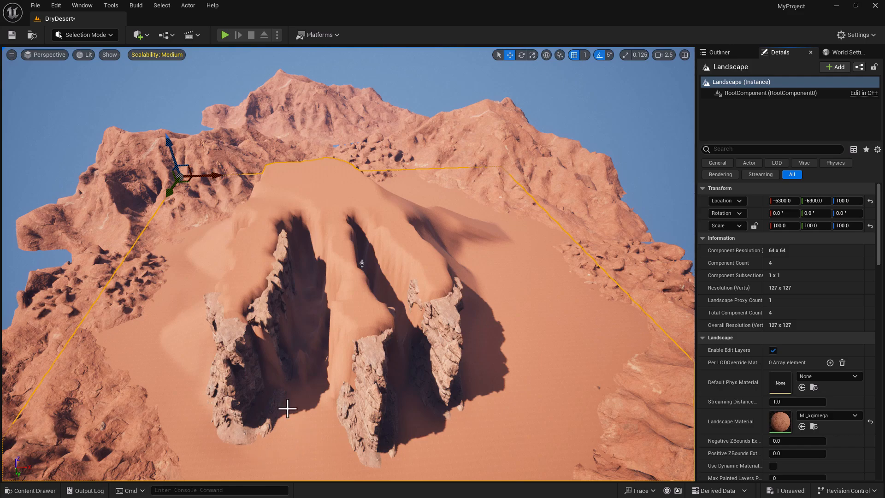
- Apply MI_xgimega to the left slab, the narrow pillar, and the central pillar
{"action": "left_click", "coordinate": [230, 345]}
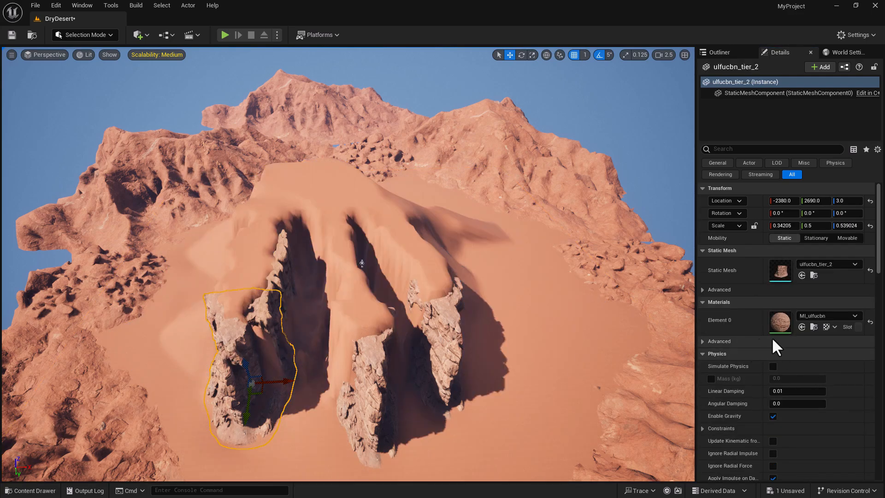
{"action": "left_click", "coordinate": [803, 327]}
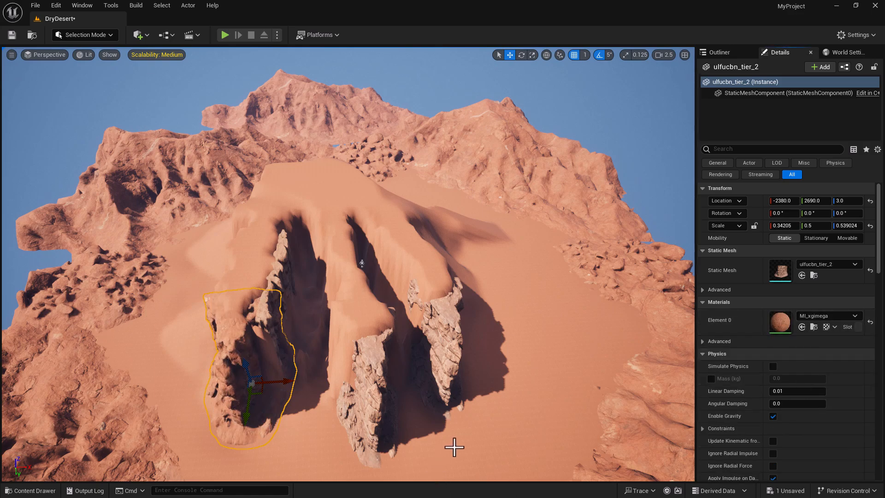
{"action": "left_click", "coordinate": [269, 310]}
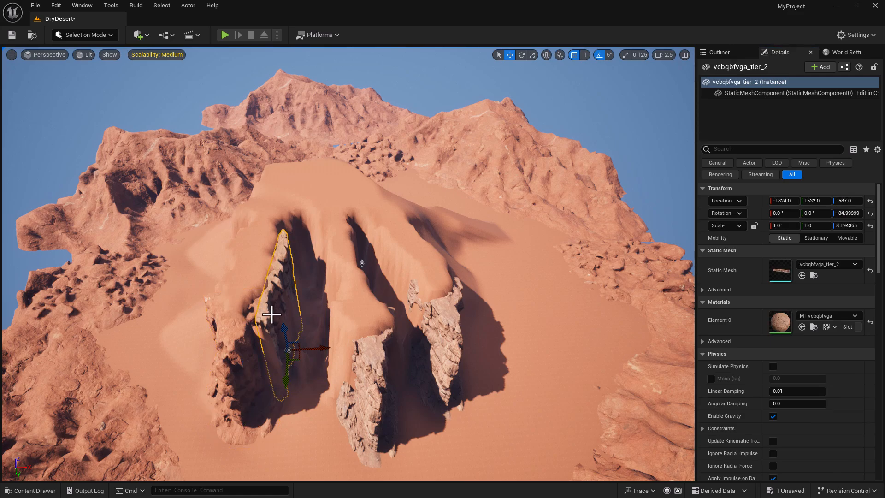
{"action": "left_click", "coordinate": [802, 328]}
{"action": "left_click", "coordinate": [370, 369]}
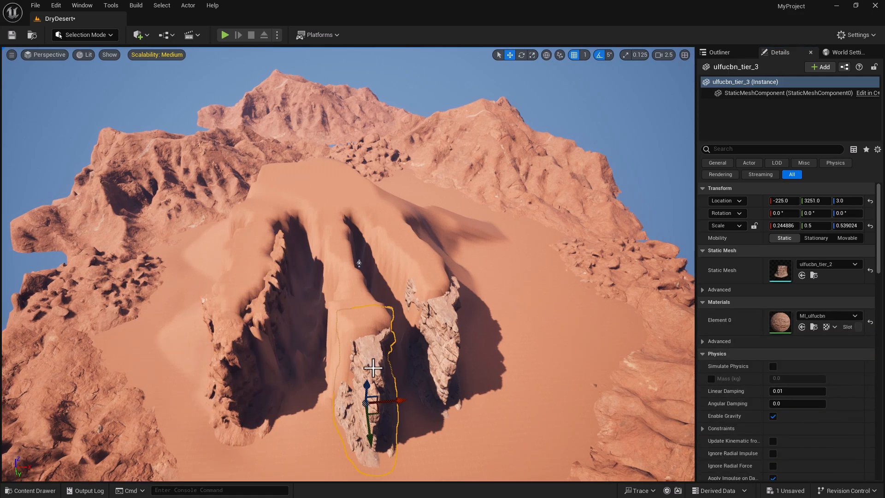
{"action": "left_click", "coordinate": [803, 326]}
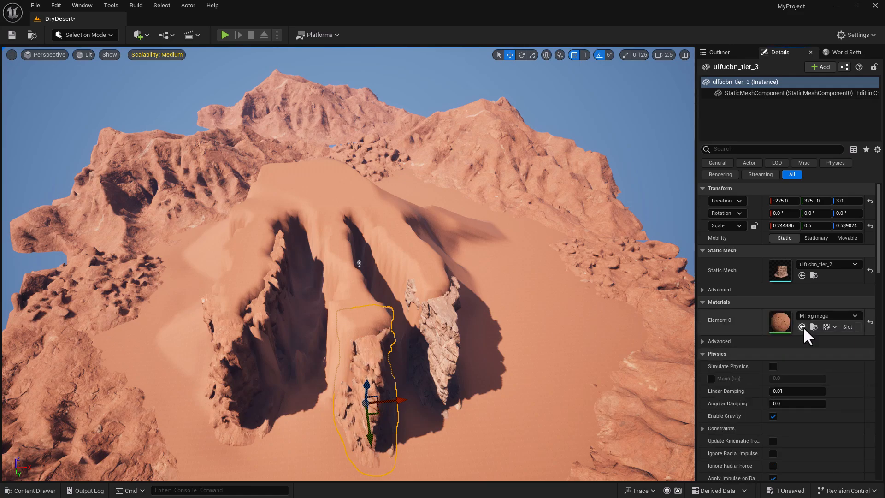
- Apply MI_xgimega to the right pillar ulfucbn_tier_4 and turn the view along the dune
{"action": "right_click_drag", "start_coordinate": [465, 345], "coordinate": [460, 346]}
{"action": "left_click", "coordinate": [443, 327]}
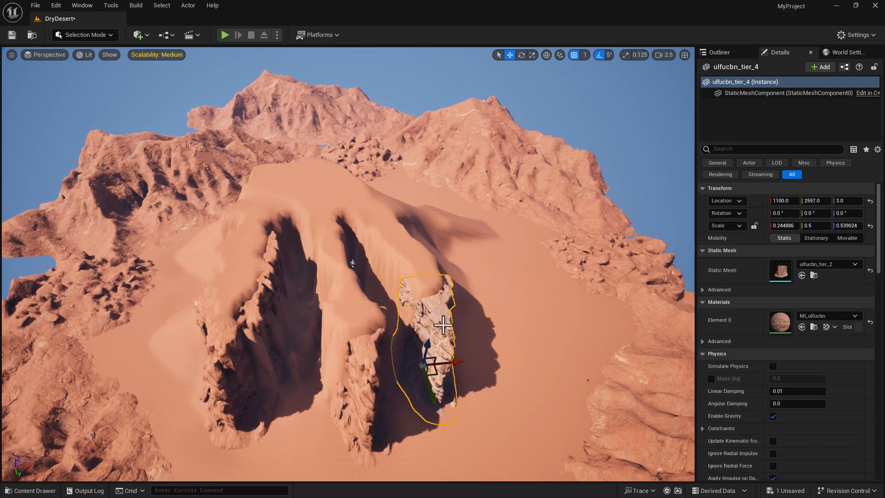
{"action": "left_click", "coordinate": [801, 326]}
{"action": "right_click_drag", "start_coordinate": [546, 394], "coordinate": [514, 404]}
{"action": "mouse_move", "coordinate": [577, 391]}
{"action": "right_mouse_down"}
{"action": "mouse_move", "coordinate": [553, 394]}
{"action": "mouse_move", "coordinate": [606, 404]}
{"action": "mouse_move", "coordinate": [592, 371]}
{"action": "mouse_move", "coordinate": [617, 362]}
{"action": "mouse_move", "coordinate": [593, 390]}
{"action": "right_mouse_up"}
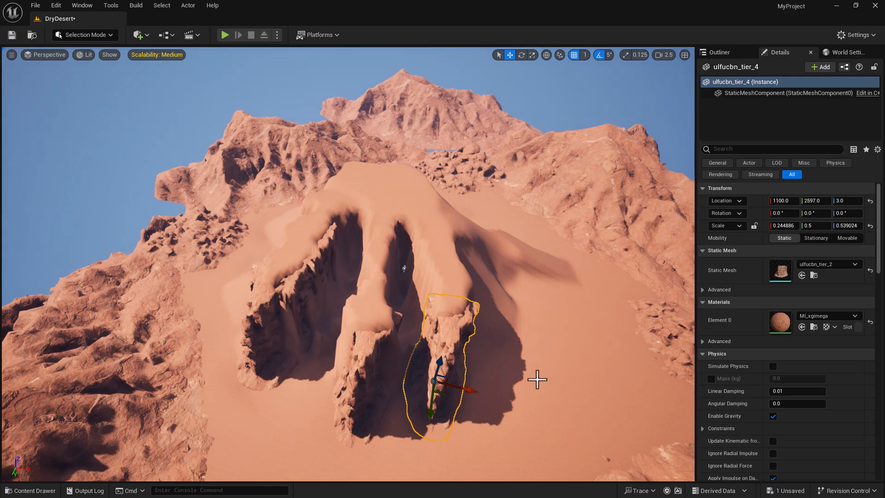
{"action": "right_click_drag", "start_coordinate": [348, 290], "coordinate": [369, 283]}
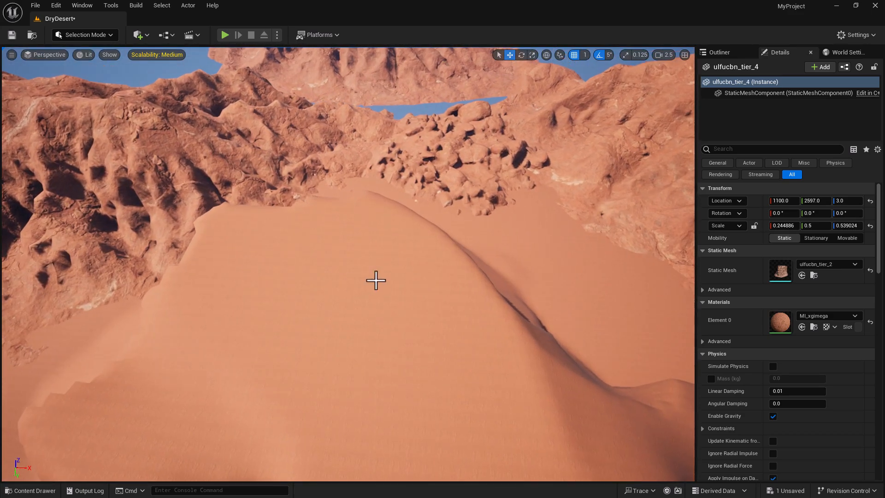
- Duplicate the rock pile on the far ridge and drag the copy up and sideways
{"action": "left_click", "coordinate": [454, 156]}
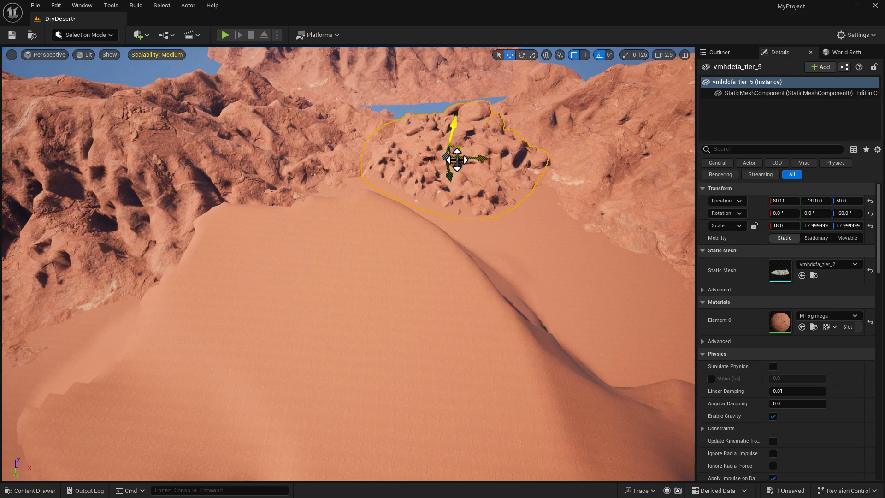
{"action": "left_click_drag", "start_coordinate": [452, 137], "coordinate": [470, 60], "text": "alt"}
{"action": "left_click_drag", "start_coordinate": [496, 94], "coordinate": [364, 286]}
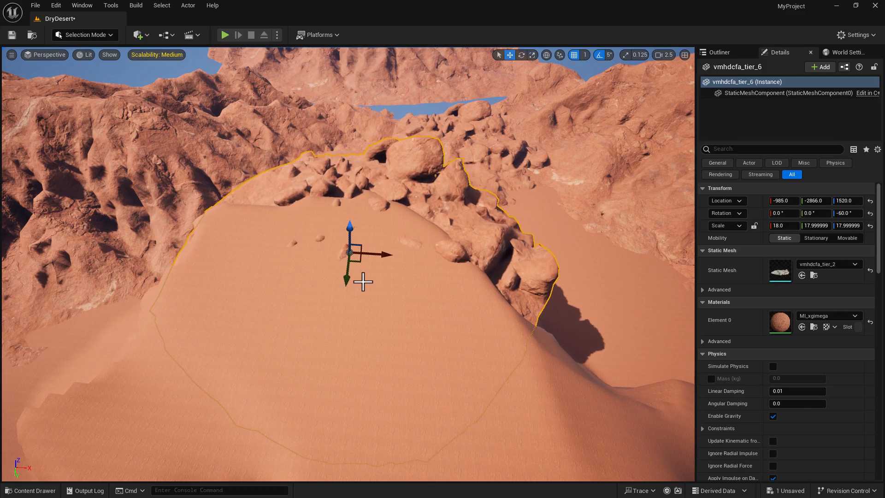
{"action": "left_click_drag", "start_coordinate": [349, 232], "coordinate": [373, 222]}
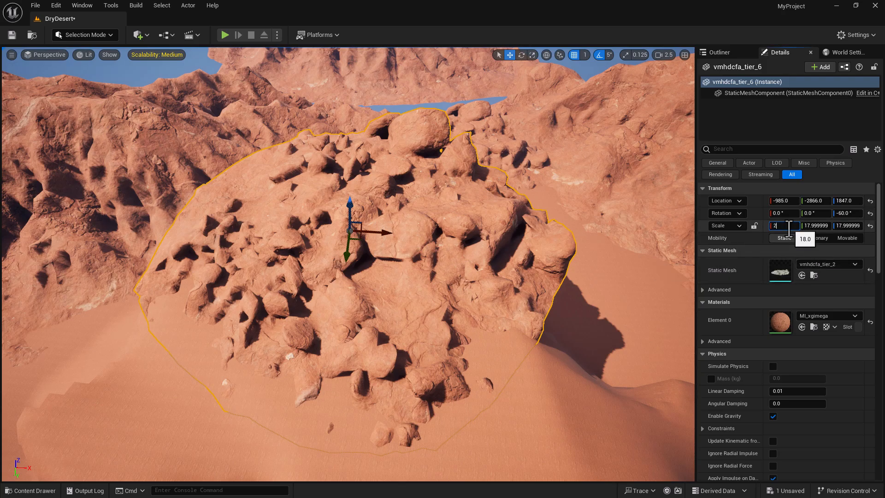
- Lock the scale axes and set the copied rock pile to a uniform scale of 5
{"action": "key", "text": "Return"}
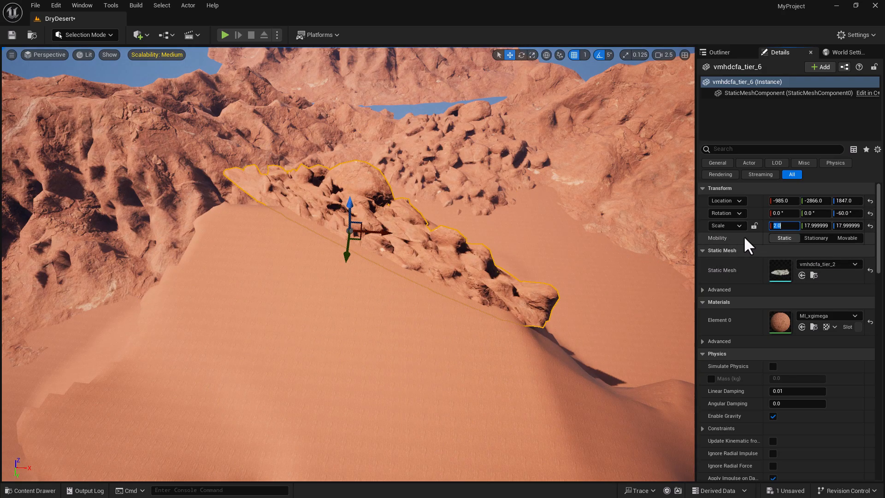
{"action": "left_click", "coordinate": [869, 225]}
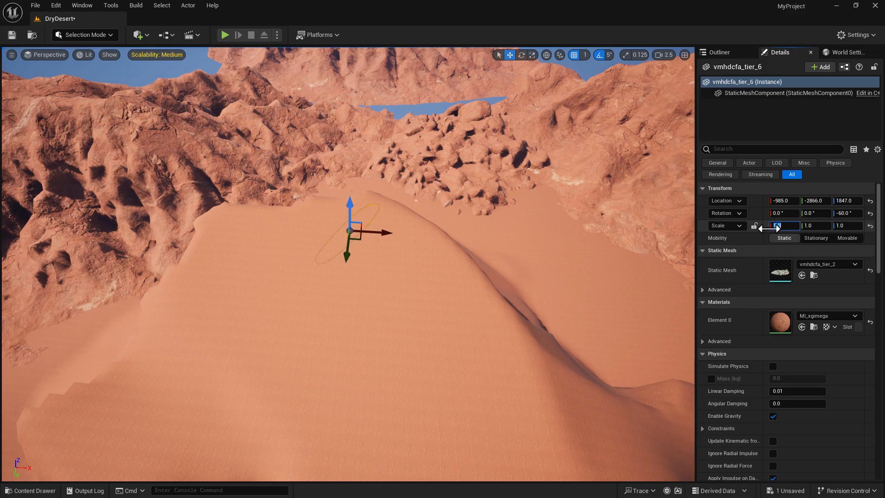
{"action": "left_click", "coordinate": [870, 226]}
{"action": "left_click", "coordinate": [755, 226]}
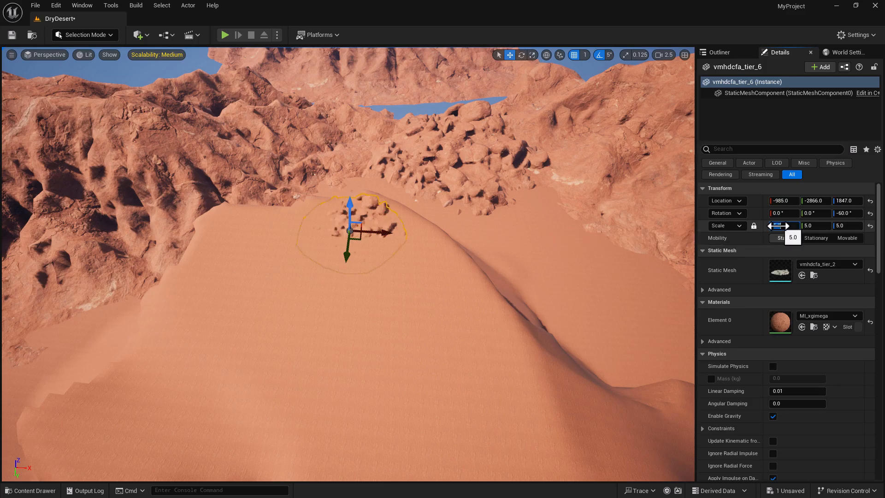
- Move the scaled rock pile onto the dune crest, then open the Content Drawer
{"action": "left_click_drag", "start_coordinate": [351, 212], "coordinate": [400, 306]}
{"action": "left_click_drag", "start_coordinate": [408, 268], "coordinate": [410, 270]}
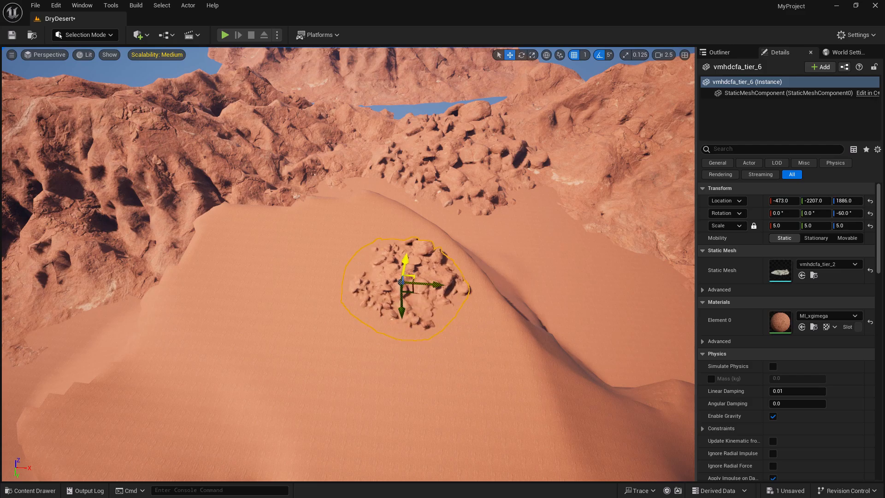
{"action": "left_click", "coordinate": [29, 490]}
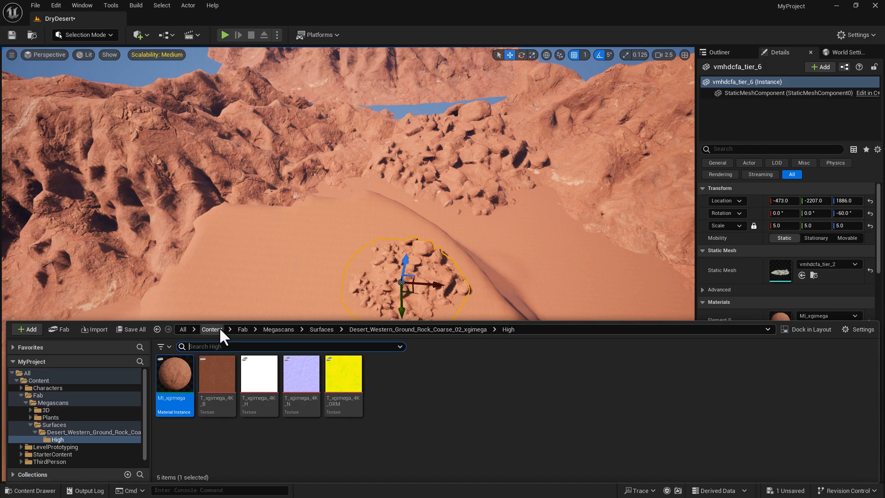
- Browse to Content > Fab > Megascans and filter to Static Mesh to show the 13 meshes
{"action": "left_click", "coordinate": [218, 329]}
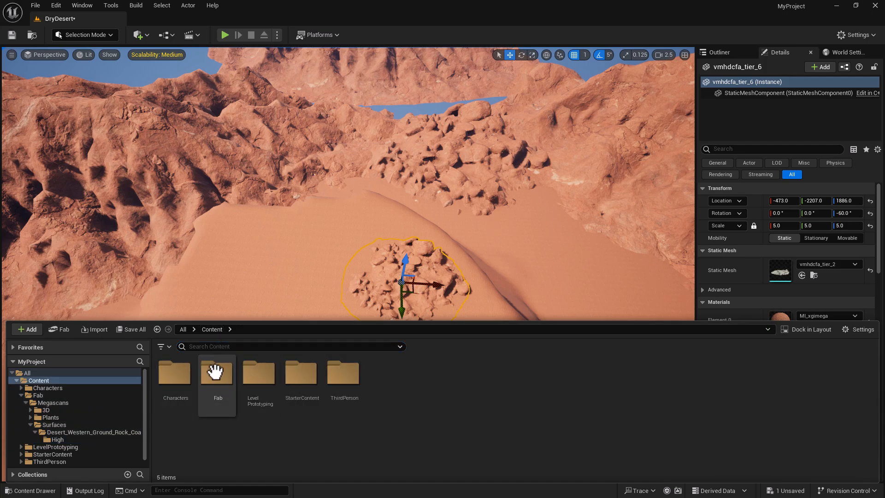
{"action": "double_click", "coordinate": [223, 386]}
{"action": "double_click", "coordinate": [183, 377]}
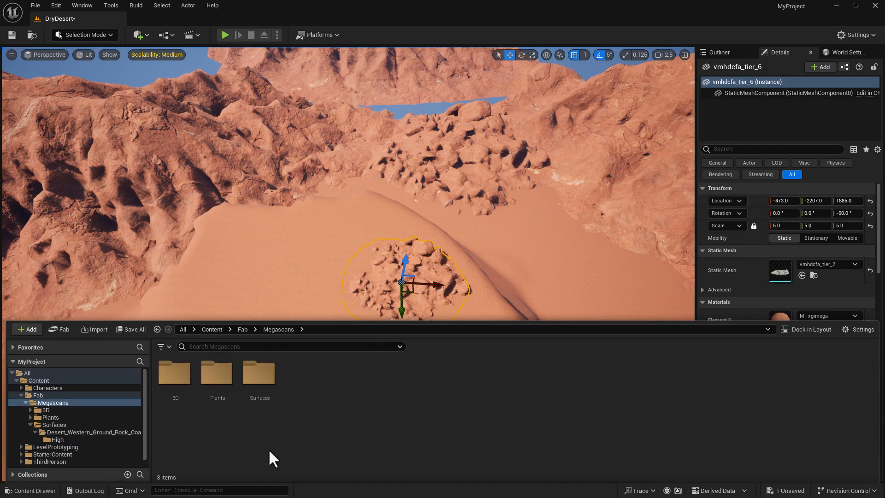
{"action": "left_click", "coordinate": [184, 376]}
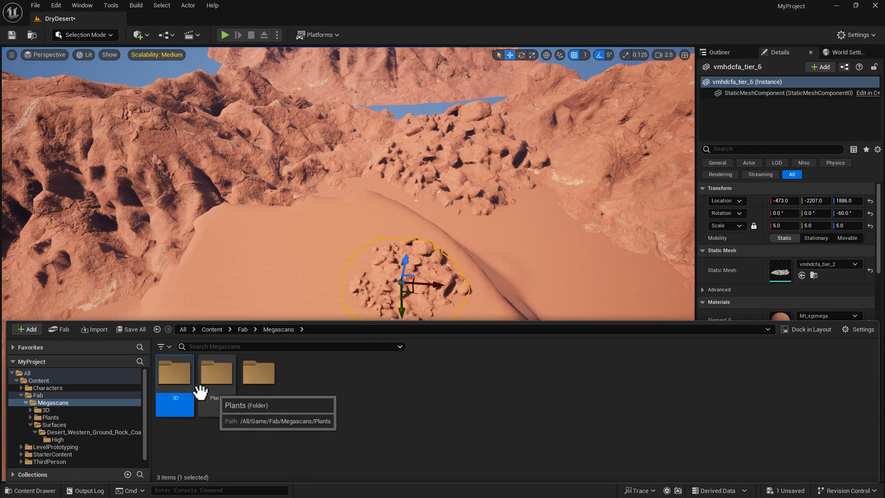
{"action": "left_click", "coordinate": [162, 347]}
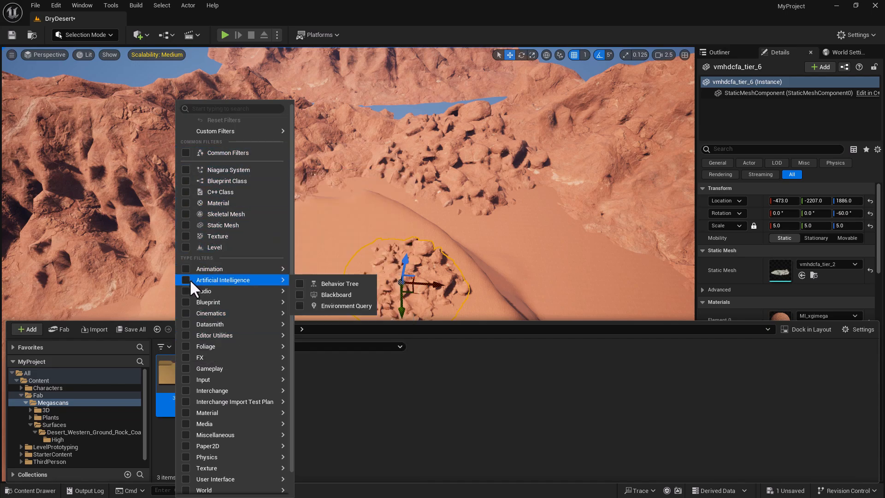
{"action": "left_click", "coordinate": [192, 223]}
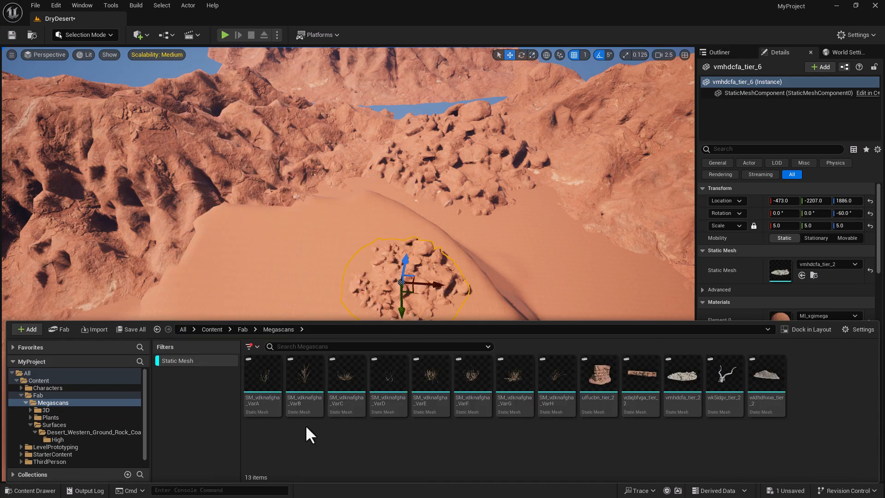
{"action": "left_click", "coordinate": [730, 382]}
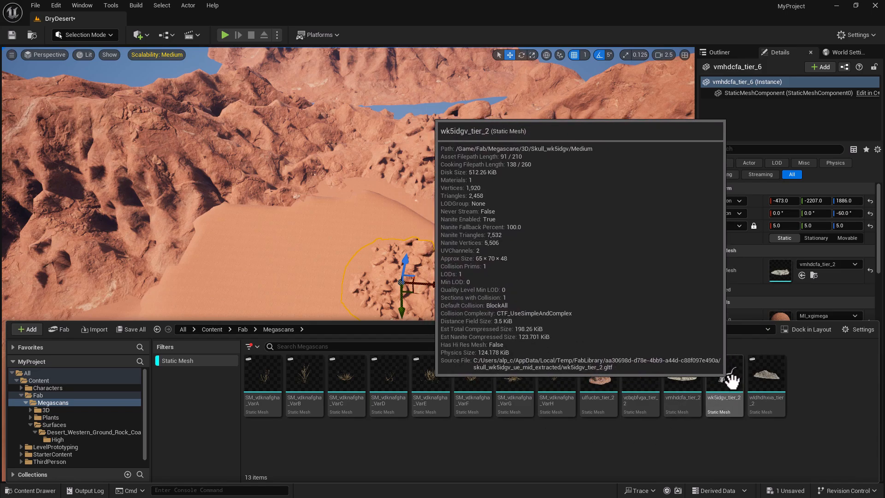
- Drag the wk5idgv_tier_2 skull mesh into the level onto the sand dune
{"action": "left_click_drag", "start_coordinate": [730, 380], "coordinate": [398, 310]}
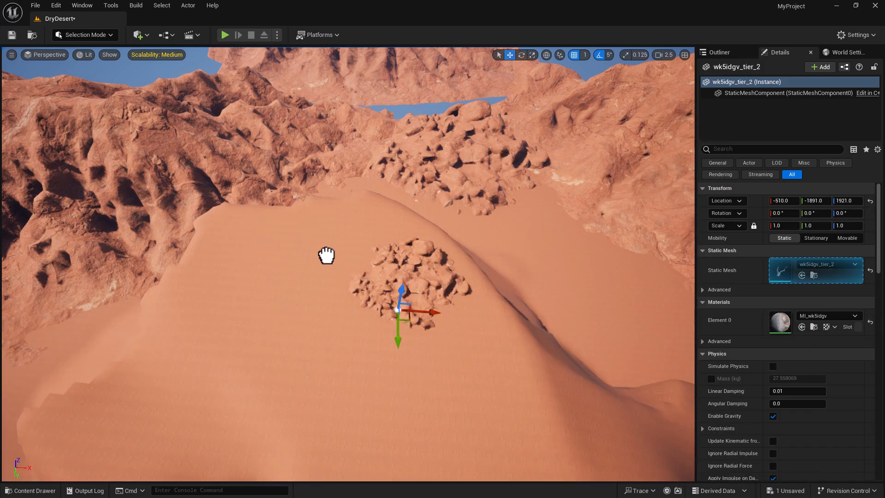
{"action": "left_click_drag", "start_coordinate": [326, 249], "coordinate": [326, 250]}
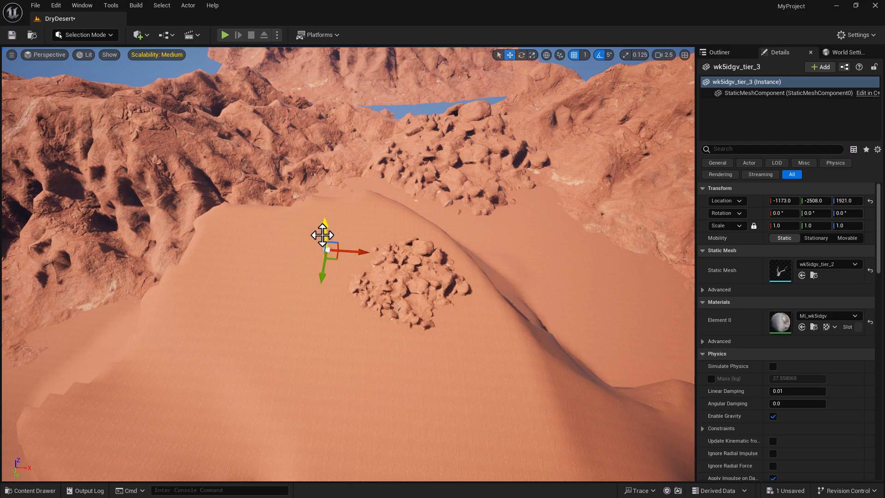
{"action": "right_click_drag", "start_coordinate": [324, 341], "coordinate": [308, 349]}
{"action": "key", "text": "w"}
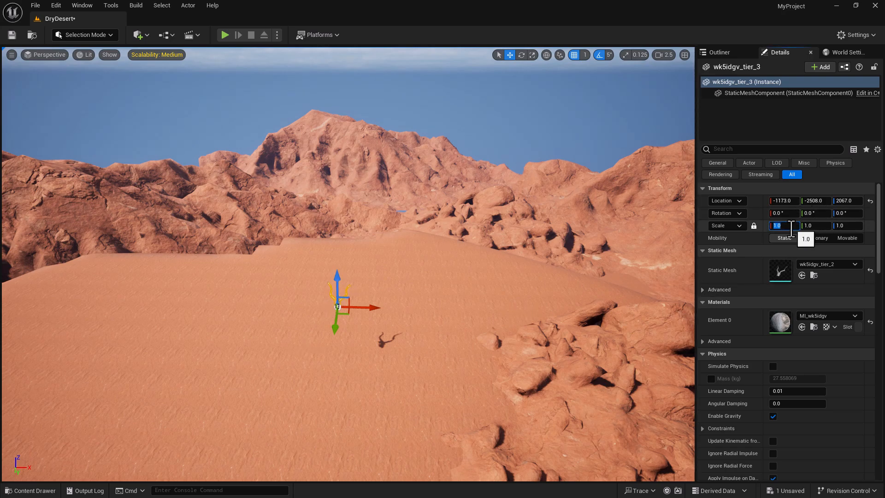
- Set the skull's uniform scale to 5 and snap it down onto the sand
{"action": "key", "text": "Return"}
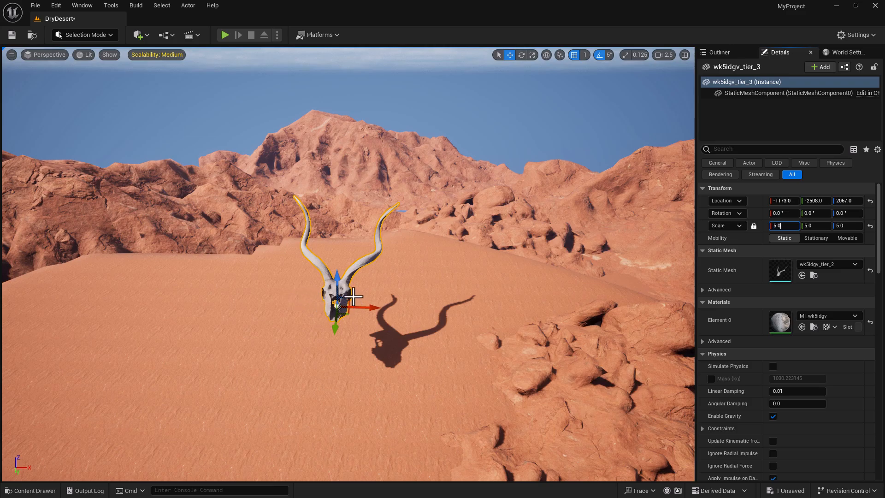
{"action": "left_click", "coordinate": [344, 297]}
{"action": "left_click", "coordinate": [340, 295]}
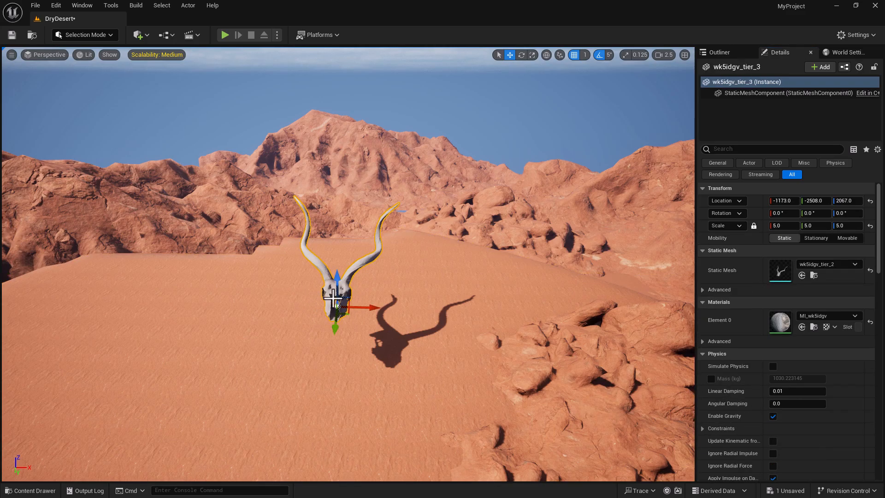
{"action": "key", "text": "End"}
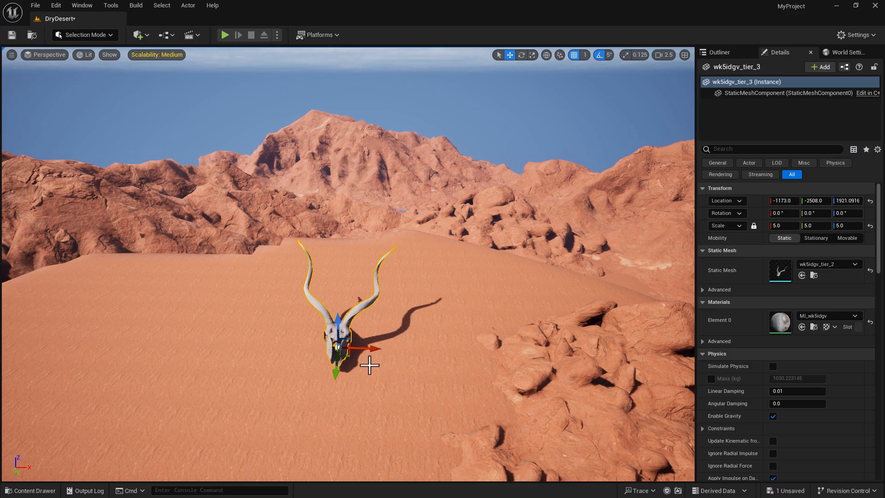
- Reposition the skull on the dune crest with the move gizmo
{"action": "right_click_drag", "start_coordinate": [352, 412], "coordinate": [353, 413]}
{"action": "left_click_drag", "start_coordinate": [530, 318], "coordinate": [458, 269]}
{"action": "right_click_drag", "start_coordinate": [524, 344], "coordinate": [523, 344]}
{"action": "right_click_drag", "start_coordinate": [422, 325], "coordinate": [521, 345]}
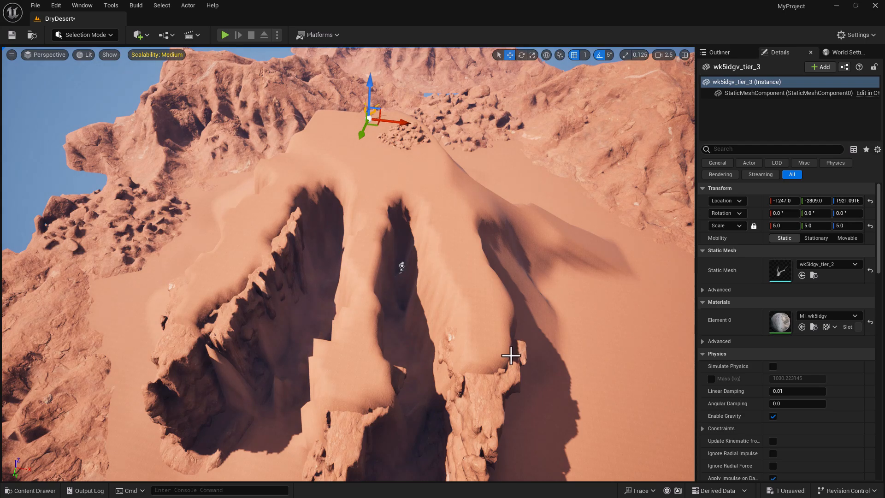
- Duplicate the narrow rock formation and move the copy to the right
{"action": "left_click", "coordinate": [259, 305]}
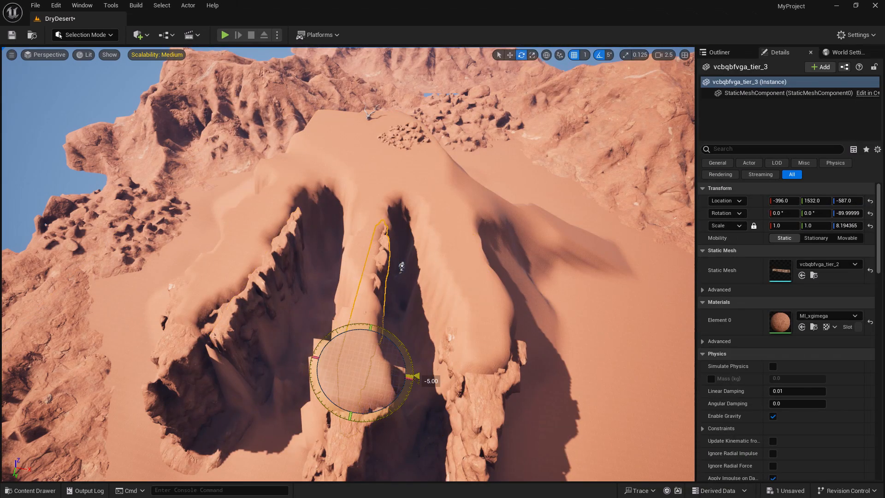
{"action": "left_click_drag", "start_coordinate": [404, 378], "coordinate": [409, 379]}
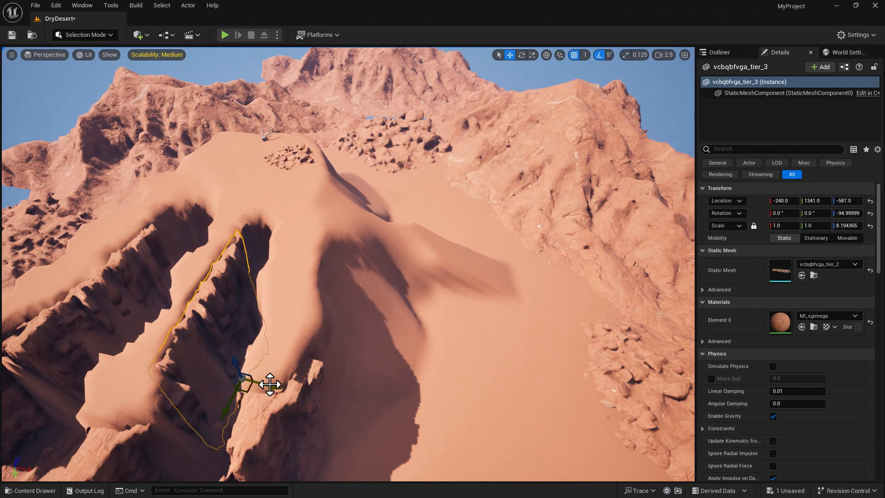
{"action": "left_click_drag", "start_coordinate": [270, 385], "coordinate": [314, 411], "text": "alt"}
{"action": "right_click_drag", "start_coordinate": [333, 401], "coordinate": [433, 317]}
- Rotate the left rock formation about 125 degrees around its vertical axis
{"action": "left_click", "coordinate": [402, 329]}
{"action": "key", "text": "e"}
{"action": "left_click_drag", "start_coordinate": [363, 377], "coordinate": [393, 442]}
{"action": "key", "text": "w"}
{"action": "left_click_drag", "start_coordinate": [423, 342], "coordinate": [486, 352], "text": "alt"}
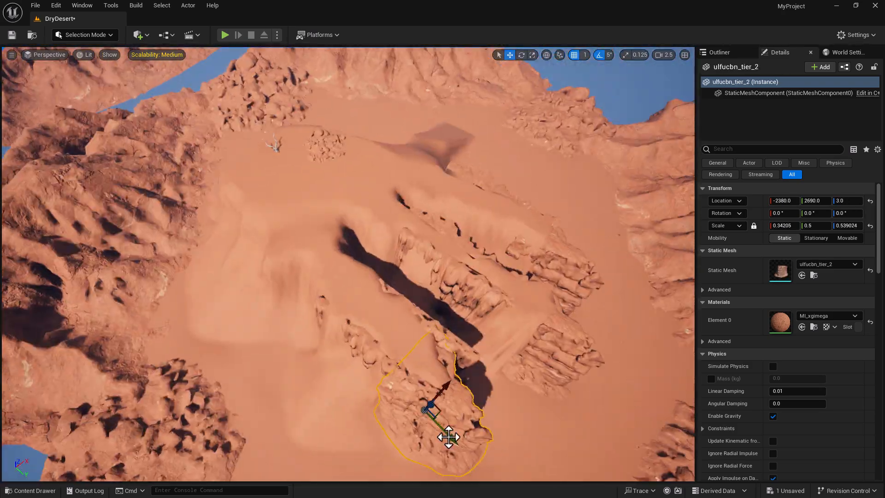
{"action": "key", "text": "e"}
{"action": "left_click_drag", "start_coordinate": [328, 324], "coordinate": [276, 364]}
{"action": "key", "text": "w"}
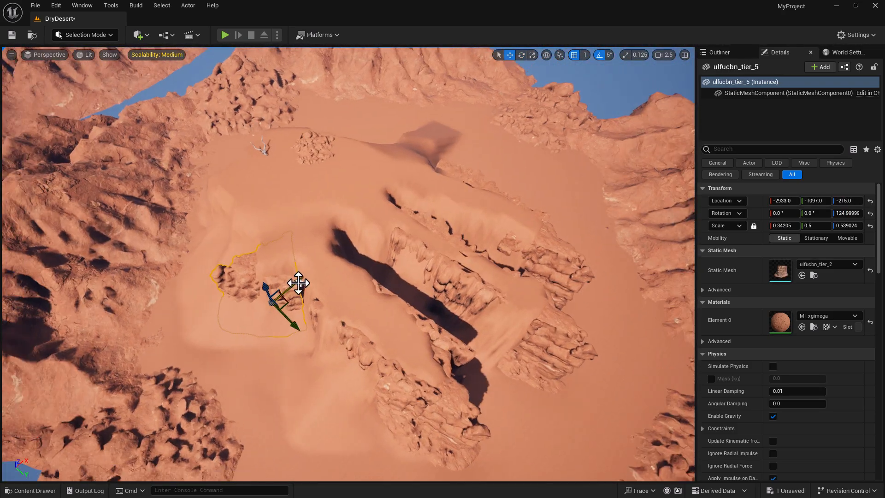
{"action": "left_click", "coordinate": [85, 35]}
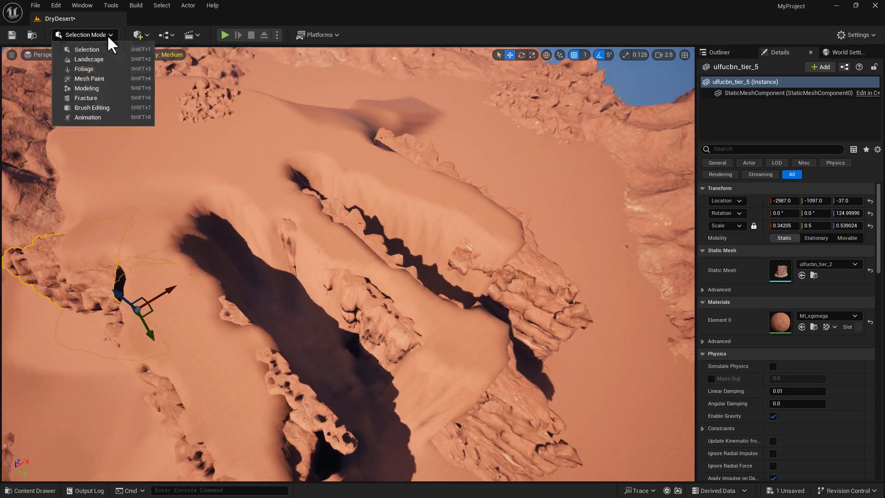
- Enter Landscape sculpting and apply the Flatten and Smooth brushes around the rock spires
{"action": "left_click", "coordinate": [83, 55]}
{"action": "left_click", "coordinate": [85, 80]}
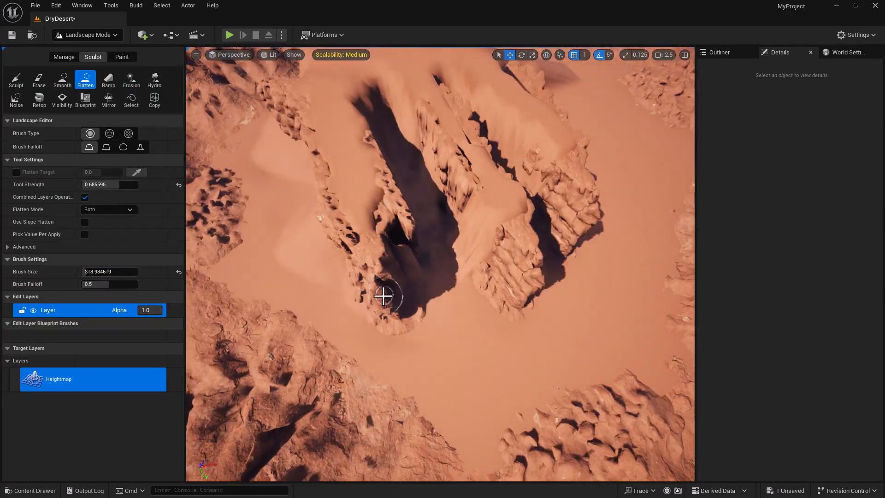
{"action": "left_click", "coordinate": [62, 79]}
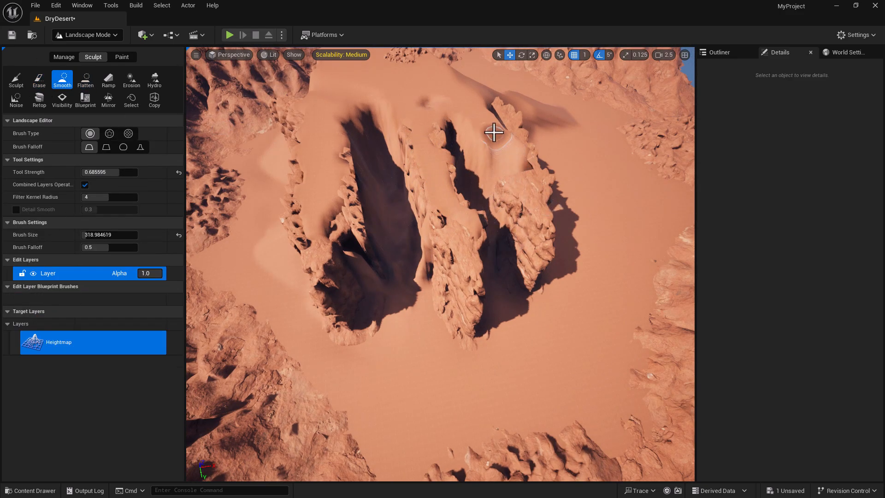
{"action": "left_click", "coordinate": [86, 79]}
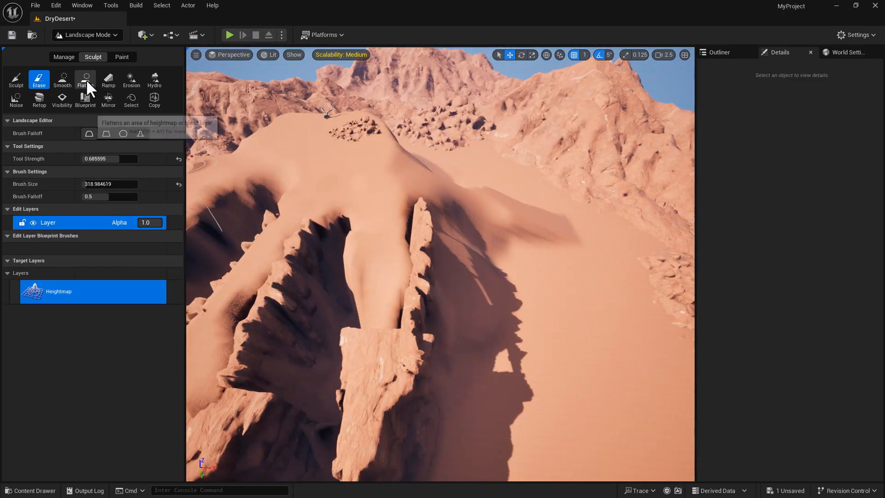
{"action": "left_click", "coordinate": [86, 82]}
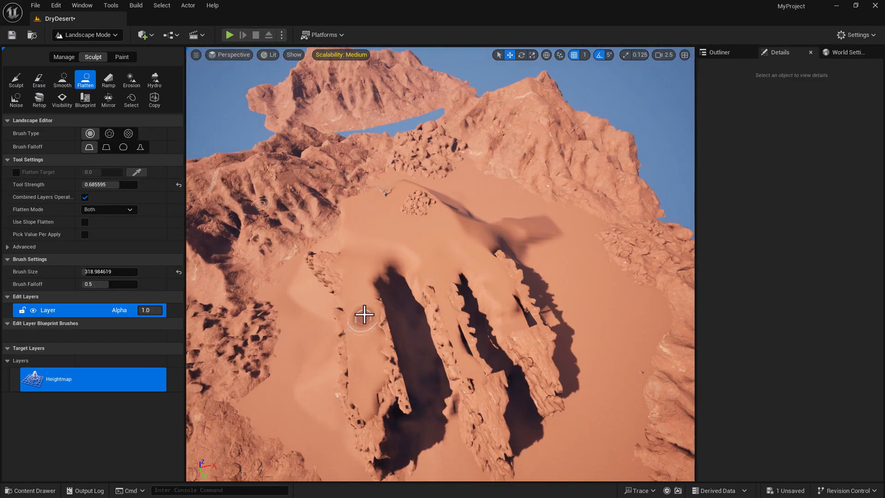
{"action": "key", "text": "shift+1"}
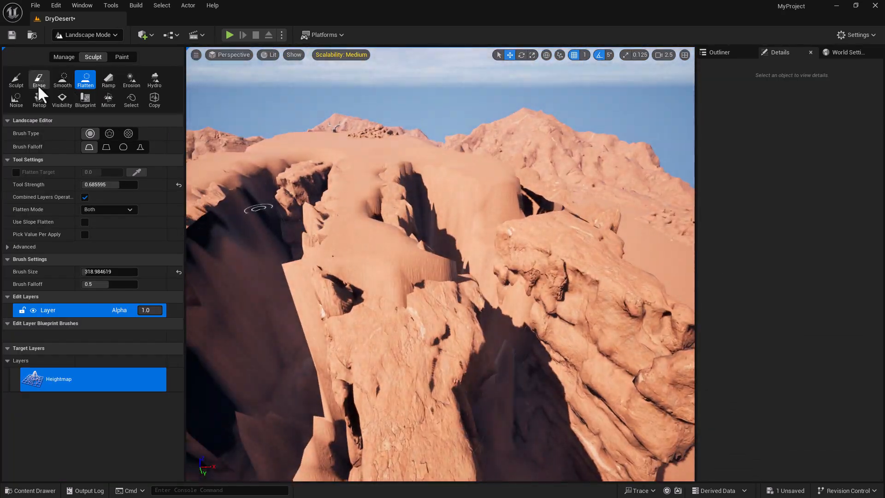
{"action": "left_click", "coordinate": [39, 82]}
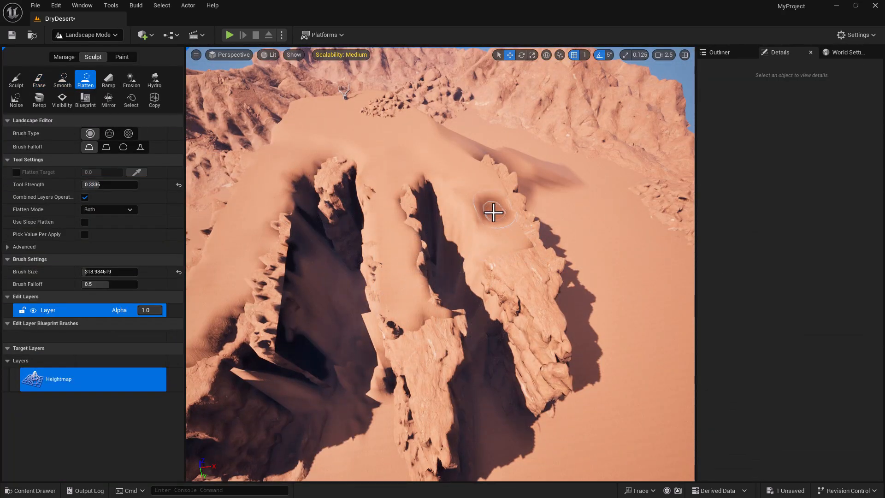
- Erode the canyon edges with a stronger brush shrunk to about 134
{"action": "left_click", "coordinate": [132, 80]}
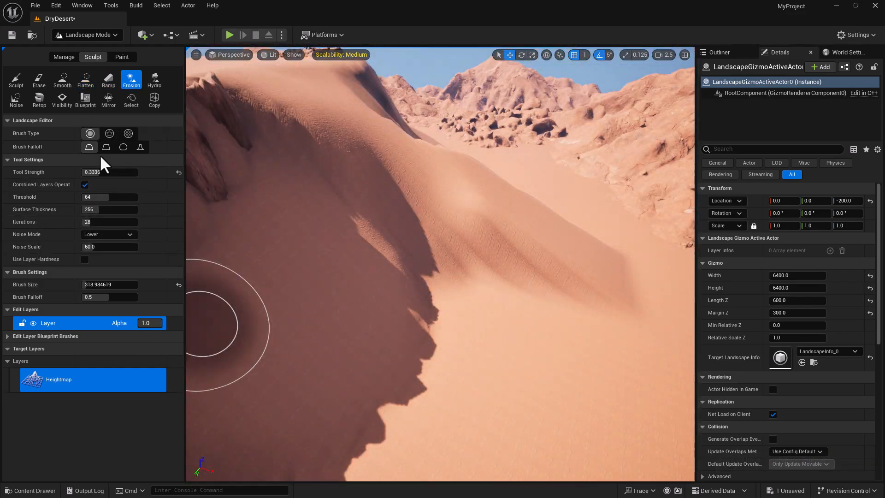
{"action": "left_click_drag", "start_coordinate": [94, 172], "coordinate": [113, 172]}
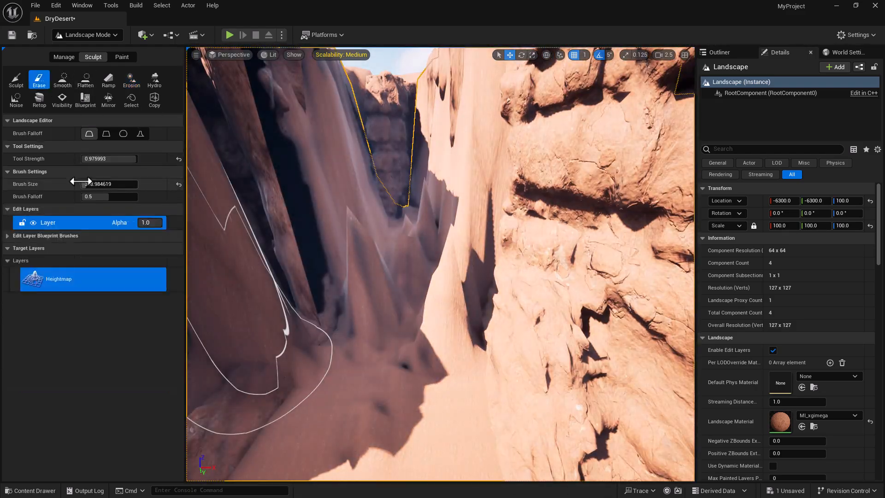
{"action": "left_click_drag", "start_coordinate": [109, 184], "coordinate": [99, 184]}
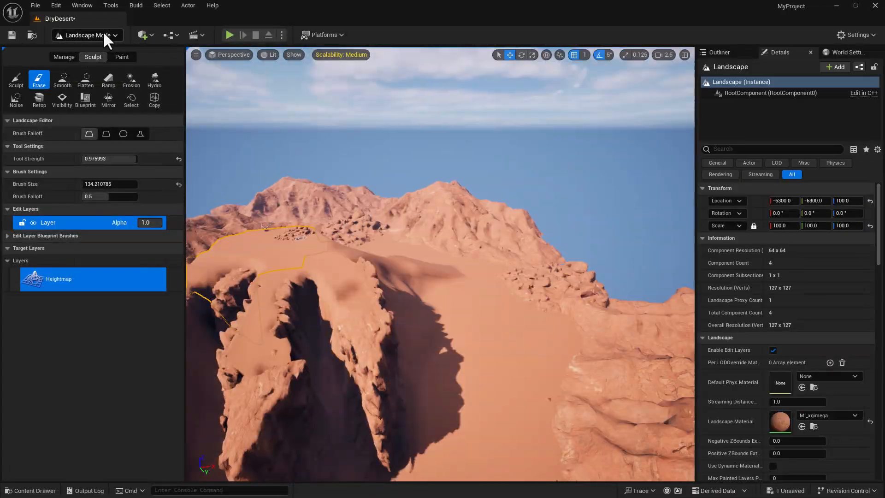
{"action": "left_click", "coordinate": [104, 33]}
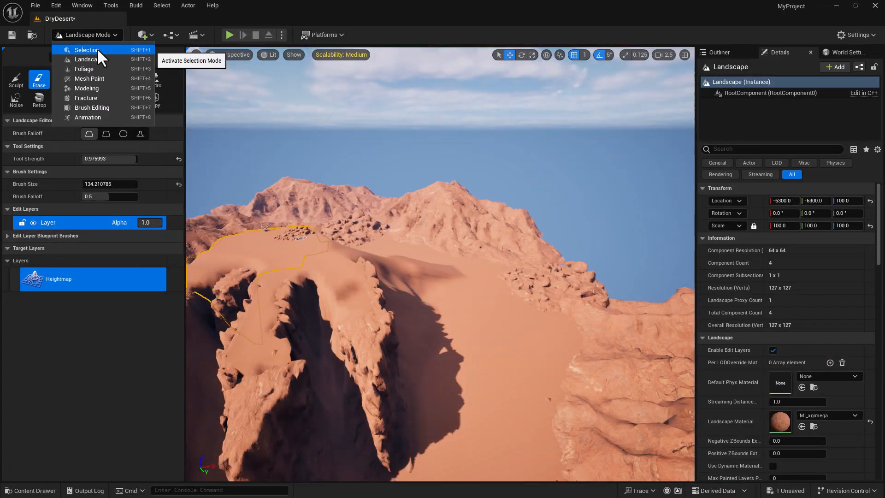
- Return to Selection Mode, save the DryDesert level, and reopen the Megascans browser
{"action": "left_click", "coordinate": [98, 49]}
{"action": "right_click_drag", "start_coordinate": [362, 325], "coordinate": [362, 325]}
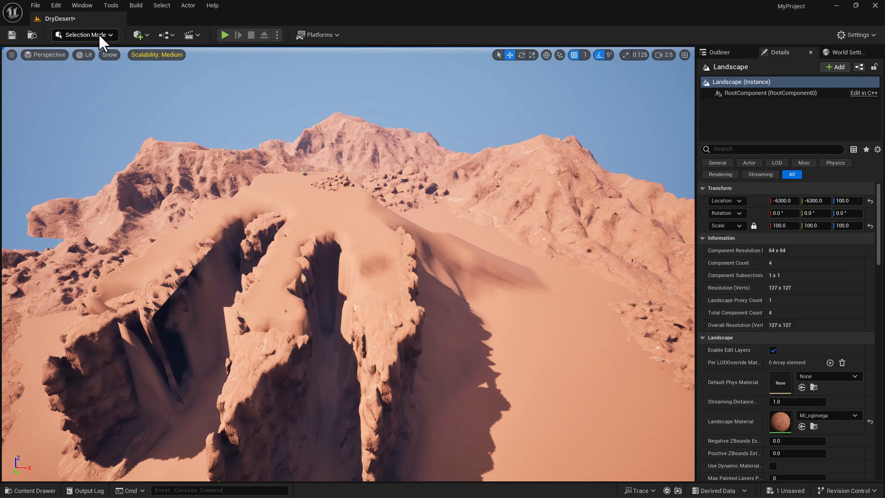
{"action": "key", "text": "ctrl+s"}
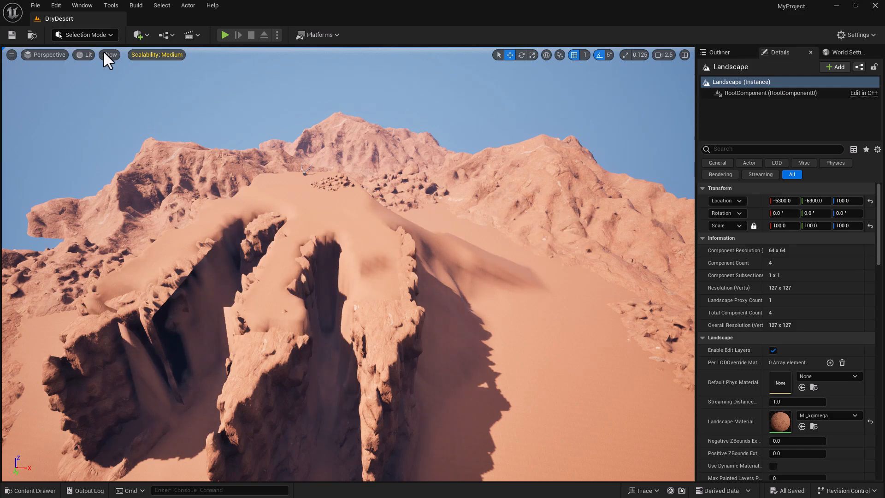
{"action": "right_click_drag", "start_coordinate": [124, 90], "coordinate": [127, 88]}
{"action": "right_click_drag", "start_coordinate": [235, 220], "coordinate": [264, 203]}
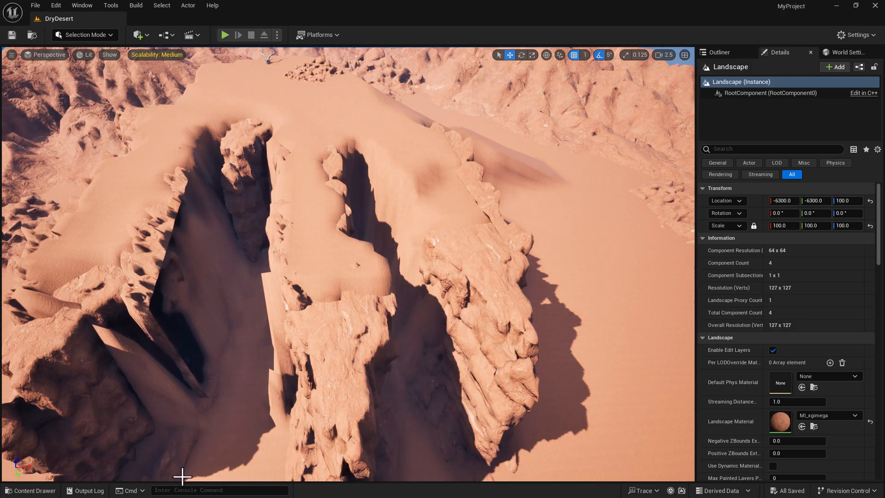
{"action": "left_click", "coordinate": [31, 491]}
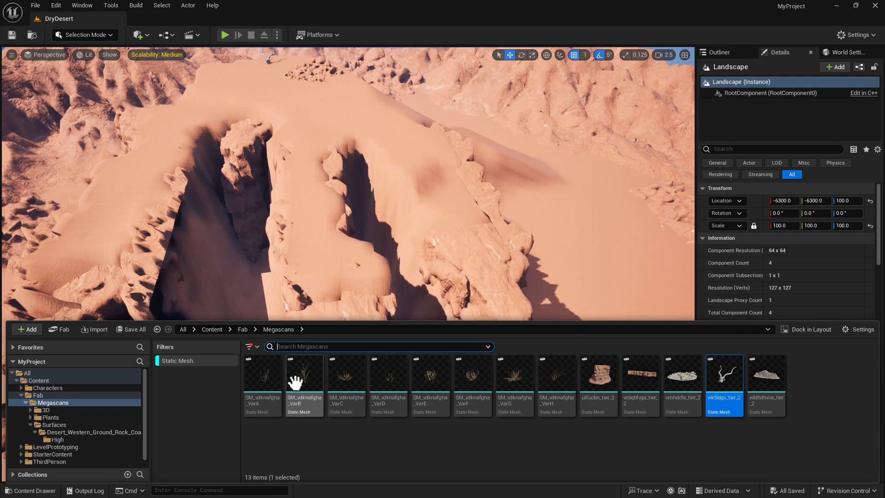
- Switch to Foliage mode and add the VarE dead shrub as a foliage type
{"action": "left_click", "coordinate": [84, 33]}
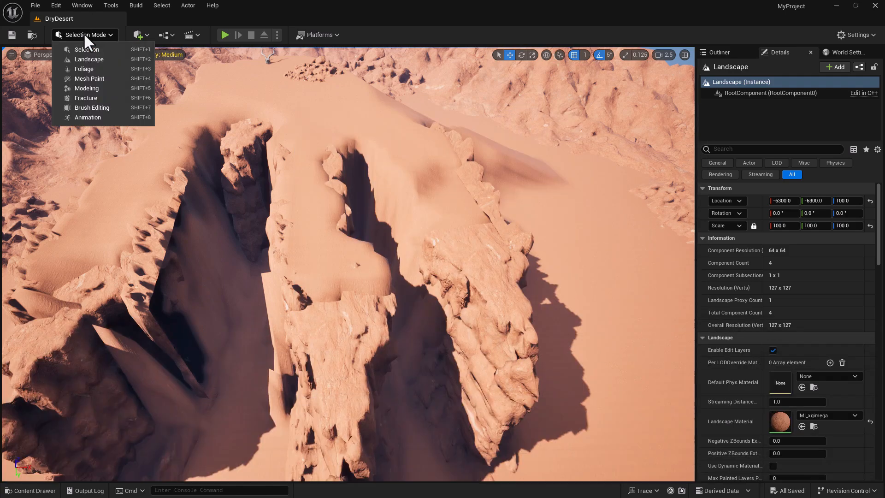
{"action": "left_click", "coordinate": [95, 67]}
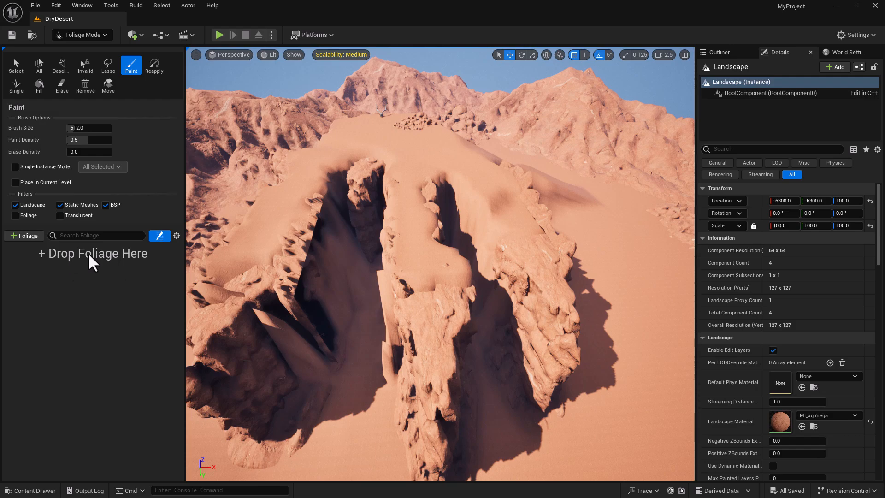
{"action": "left_click", "coordinate": [30, 491]}
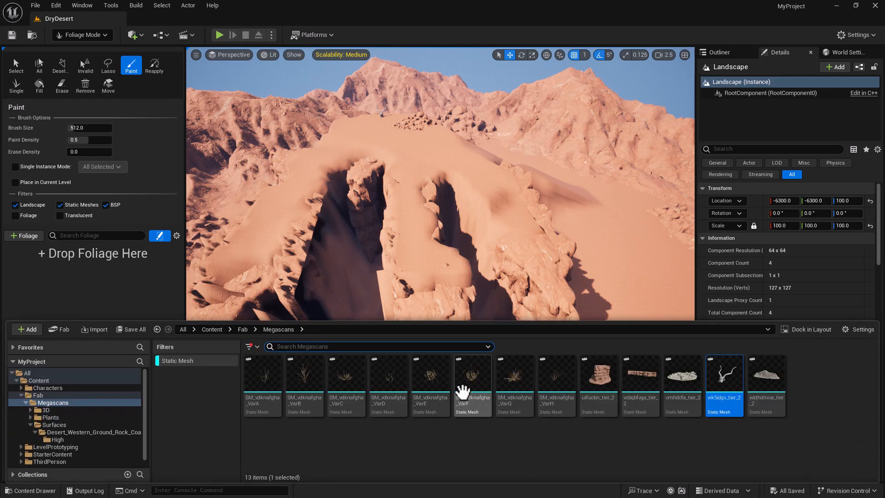
{"action": "mouse_move", "coordinate": [434, 378]}
{"action": "left_click_drag", "start_coordinate": [433, 378], "coordinate": [61, 295]}
- Add the VarB, VarA and VarF dead-shrub variants as foliage types
{"action": "left_click_drag", "start_coordinate": [296, 371], "coordinate": [90, 267]}
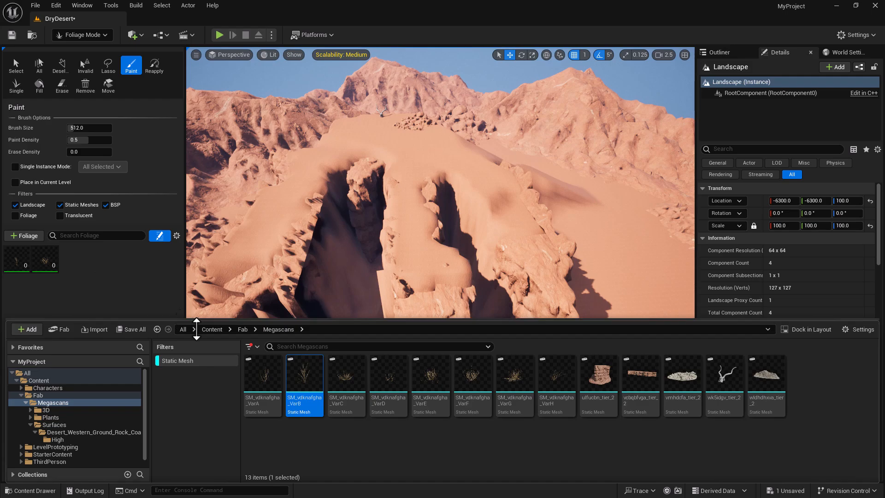
{"action": "left_click_drag", "start_coordinate": [310, 375], "coordinate": [117, 263]}
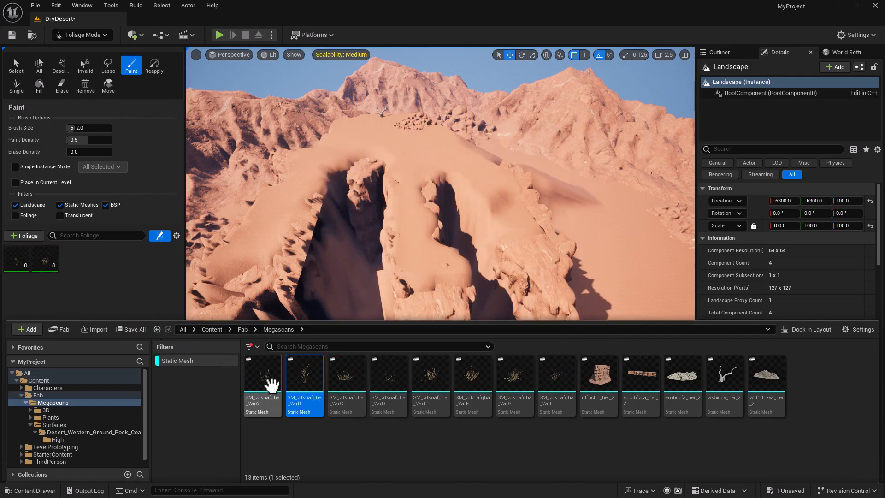
{"action": "left_click_drag", "start_coordinate": [296, 380], "coordinate": [133, 272]}
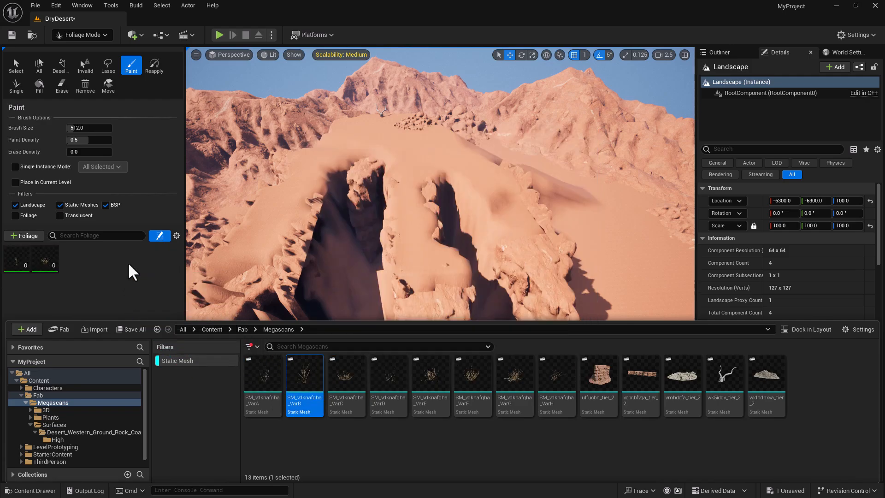
{"action": "left_click", "coordinate": [76, 299]}
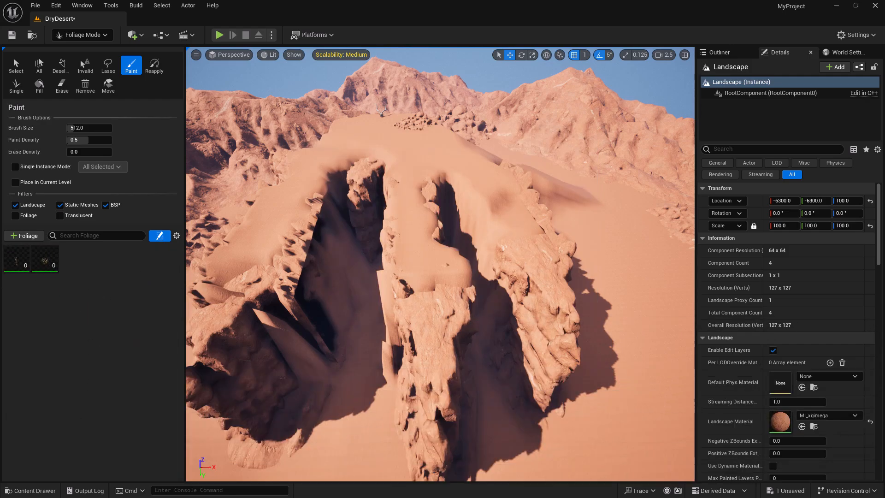
{"action": "left_click", "coordinate": [33, 490]}
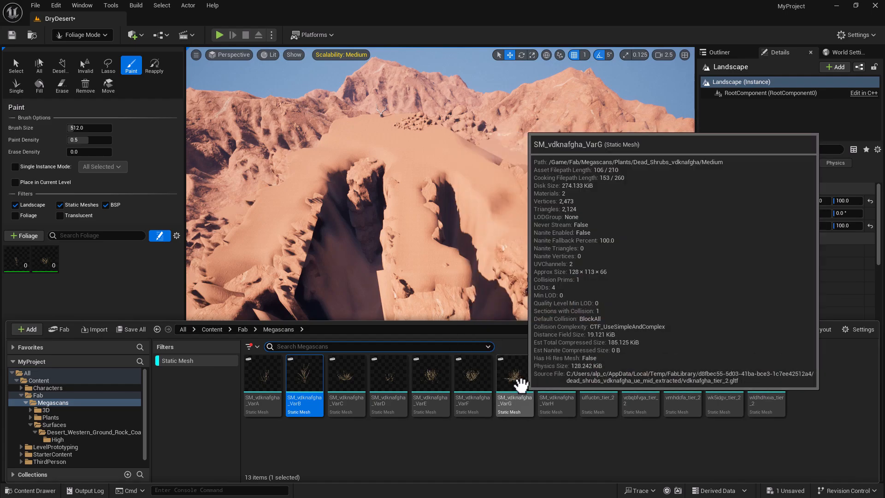
{"action": "left_click_drag", "start_coordinate": [474, 375], "coordinate": [123, 262]}
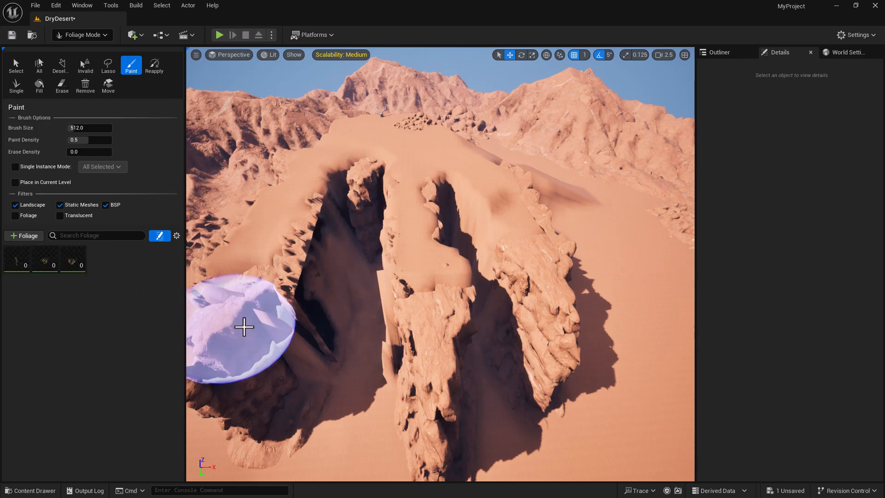
{"action": "mouse_move", "coordinate": [323, 243]}
{"action": "right_mouse_down"}
{"action": "mouse_move", "coordinate": [320, 265]}
{"action": "mouse_move", "coordinate": [318, 241]}
{"action": "mouse_move", "coordinate": [334, 251]}
{"action": "right_mouse_up"}
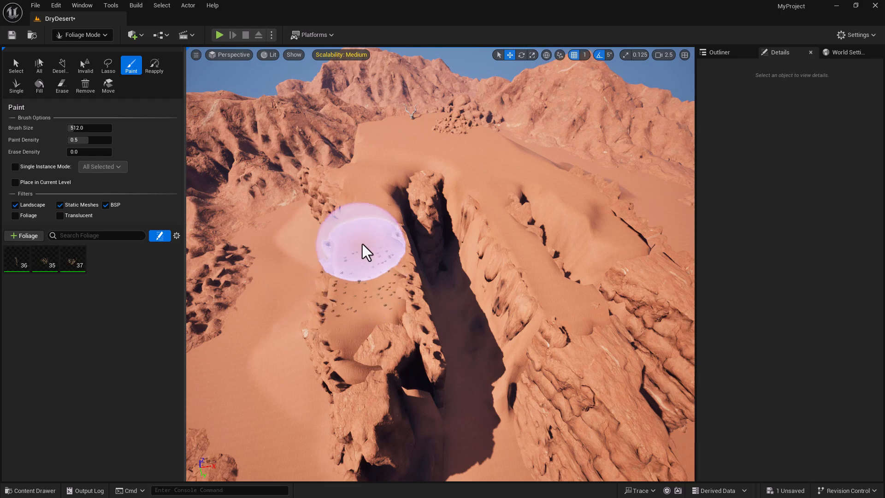
- Paint dead shrubs beside the spires, erase the excess, and lower paint density to about 0.35
{"action": "mouse_move", "coordinate": [363, 228]}
{"action": "left_mouse_down"}
{"action": "mouse_move", "coordinate": [374, 184]}
{"action": "mouse_move", "coordinate": [398, 302]}
{"action": "left_mouse_up"}
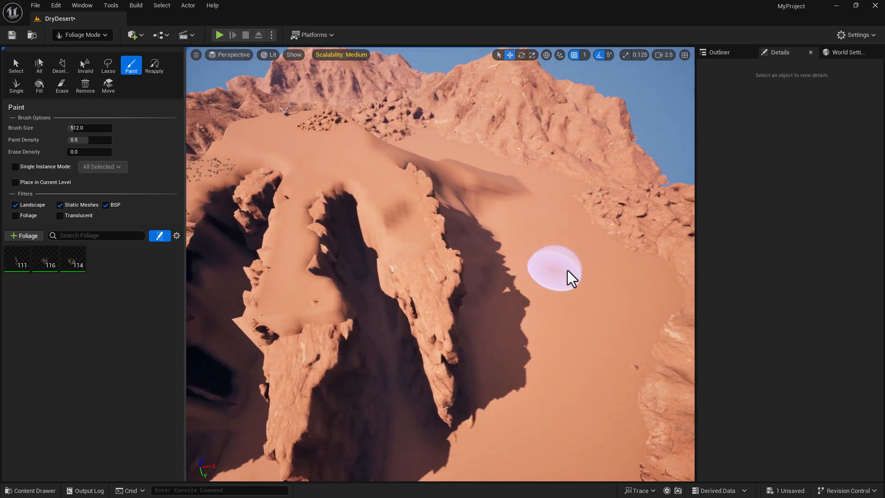
{"action": "mouse_move", "coordinate": [572, 271]}
{"action": "left_mouse_down"}
{"action": "mouse_move", "coordinate": [571, 254]}
{"action": "mouse_move", "coordinate": [559, 365]}
{"action": "mouse_move", "coordinate": [529, 255]}
{"action": "mouse_move", "coordinate": [596, 308]}
{"action": "mouse_move", "coordinate": [570, 265]}
{"action": "mouse_move", "coordinate": [586, 361]}
{"action": "left_mouse_up"}
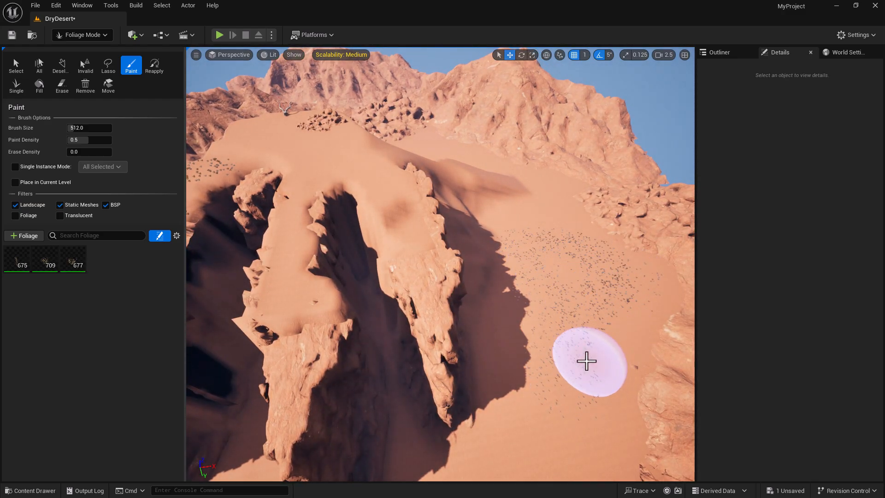
{"action": "key", "text": "shift"}
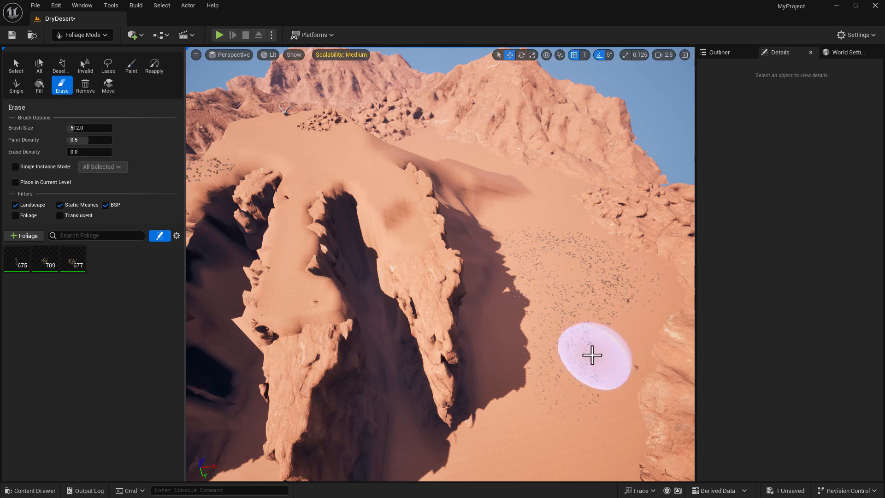
{"action": "mouse_move", "coordinate": [568, 385]}
{"action": "left_mouse_down"}
{"action": "mouse_move", "coordinate": [571, 347]}
{"action": "mouse_move", "coordinate": [606, 296]}
{"action": "mouse_move", "coordinate": [636, 316]}
{"action": "mouse_move", "coordinate": [550, 282]}
{"action": "mouse_move", "coordinate": [507, 278]}
{"action": "mouse_move", "coordinate": [533, 375]}
{"action": "mouse_move", "coordinate": [616, 233]}
{"action": "mouse_move", "coordinate": [570, 262]}
{"action": "mouse_move", "coordinate": [590, 247]}
{"action": "left_mouse_up"}
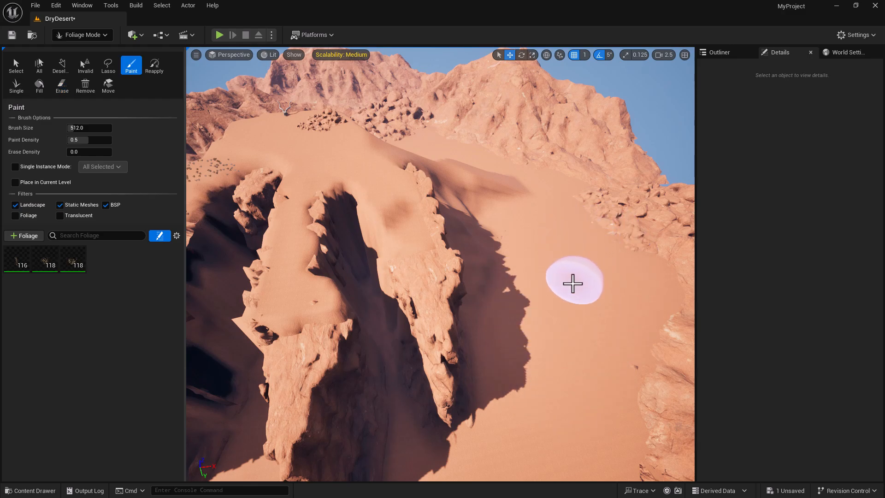
{"action": "left_click_drag", "start_coordinate": [79, 140], "coordinate": [72, 140]}
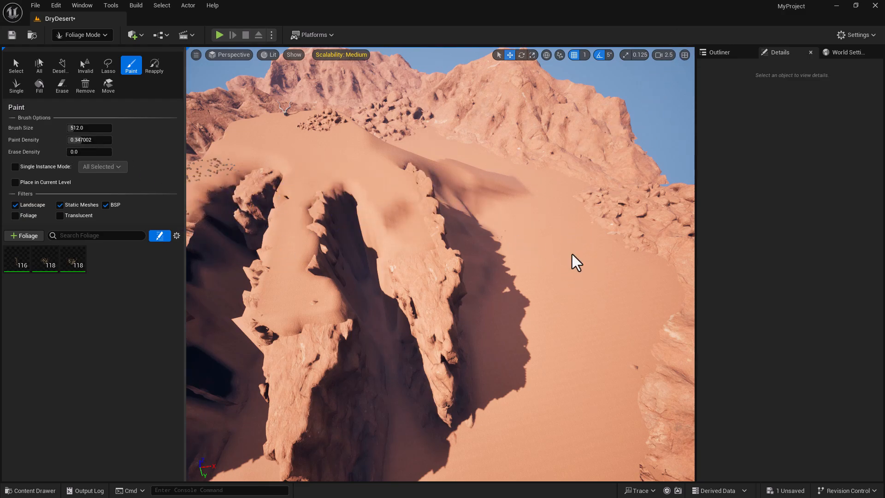
- Lower paint density to about 0.19 and paint sparser shrubs across the lower dunes
{"action": "mouse_move", "coordinate": [498, 232]}
{"action": "left_mouse_down"}
{"action": "mouse_move", "coordinate": [577, 256]}
{"action": "mouse_move", "coordinate": [606, 253]}
{"action": "mouse_move", "coordinate": [618, 302]}
{"action": "mouse_move", "coordinate": [530, 350]}
{"action": "left_mouse_up"}
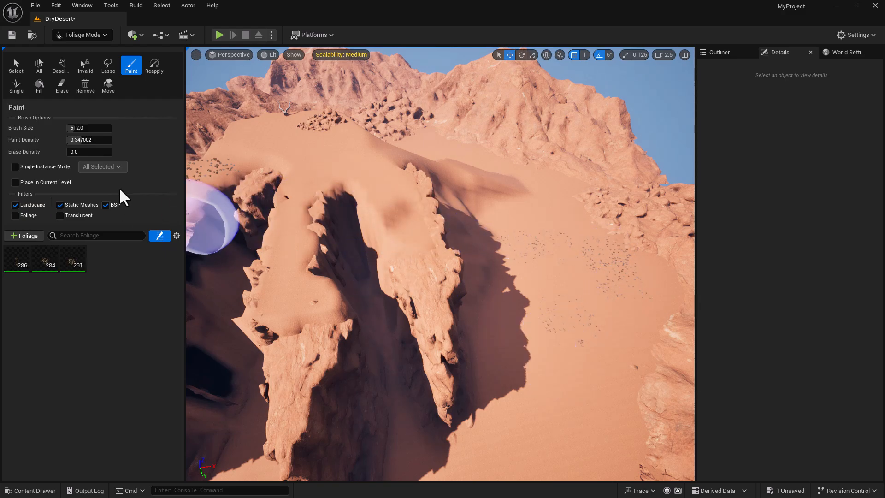
{"action": "left_click_drag", "start_coordinate": [75, 140], "coordinate": [74, 140]}
{"action": "mouse_move", "coordinate": [516, 376]}
{"action": "left_mouse_down"}
{"action": "mouse_move", "coordinate": [544, 389]}
{"action": "mouse_move", "coordinate": [597, 379]}
{"action": "mouse_move", "coordinate": [569, 170]}
{"action": "mouse_move", "coordinate": [545, 206]}
{"action": "mouse_move", "coordinate": [488, 172]}
{"action": "mouse_move", "coordinate": [512, 180]}
{"action": "mouse_move", "coordinate": [413, 231]}
{"action": "mouse_move", "coordinate": [376, 191]}
{"action": "mouse_move", "coordinate": [267, 158]}
{"action": "mouse_move", "coordinate": [474, 158]}
{"action": "mouse_move", "coordinate": [503, 233]}
{"action": "mouse_move", "coordinate": [311, 277]}
{"action": "mouse_move", "coordinate": [387, 300]}
{"action": "left_mouse_up"}
{"action": "key", "text": "s"}
{"action": "mouse_move", "coordinate": [512, 369]}
{"action": "right_mouse_down"}
{"action": "mouse_move", "coordinate": [497, 389]}
{"action": "mouse_move", "coordinate": [465, 395]}
{"action": "mouse_move", "coordinate": [464, 419]}
{"action": "right_mouse_up"}
{"action": "mouse_move", "coordinate": [464, 419]}
{"action": "left_mouse_down"}
{"action": "mouse_move", "coordinate": [411, 393]}
{"action": "mouse_move", "coordinate": [470, 425]}
{"action": "mouse_move", "coordinate": [534, 419]}
{"action": "left_mouse_up"}
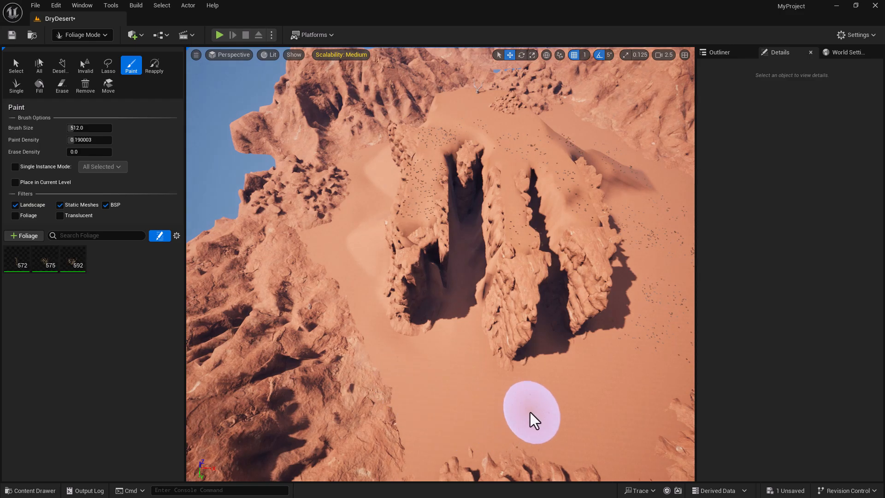
- Shrink the foliage brush to about 1081 and paint more shrubs around the tall rock formation
{"action": "mouse_move", "coordinate": [74, 126]}
{"action": "left_mouse_down"}
{"action": "mouse_move", "coordinate": [194, 230]}
{"action": "mouse_move", "coordinate": [440, 355]}
{"action": "mouse_move", "coordinate": [452, 309]}
{"action": "left_mouse_up"}
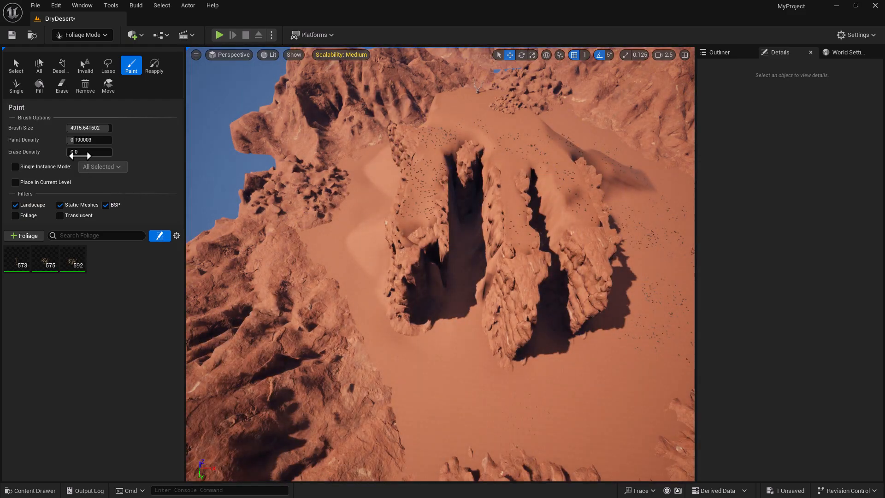
{"action": "left_click_drag", "start_coordinate": [111, 127], "coordinate": [94, 128]}
{"action": "mouse_move", "coordinate": [469, 390]}
{"action": "left_mouse_down"}
{"action": "mouse_move", "coordinate": [497, 409]}
{"action": "mouse_move", "coordinate": [613, 405]}
{"action": "mouse_move", "coordinate": [481, 399]}
{"action": "mouse_move", "coordinate": [415, 369]}
{"action": "mouse_move", "coordinate": [343, 267]}
{"action": "mouse_move", "coordinate": [354, 241]}
{"action": "mouse_move", "coordinate": [439, 333]}
{"action": "left_mouse_up"}
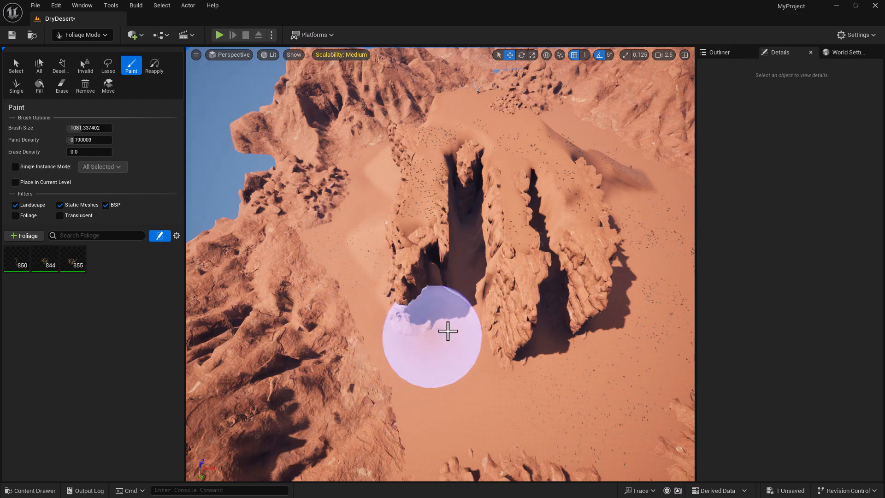
{"action": "right_click_drag", "start_coordinate": [465, 321], "coordinate": [465, 267]}
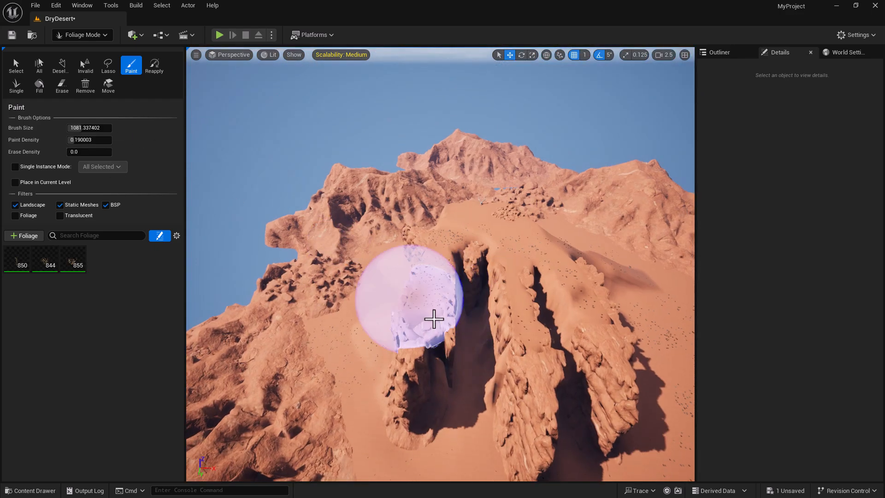
- Leave foliage painting for Selection Mode and fly the view toward the antlers
{"action": "left_click", "coordinate": [92, 32]}
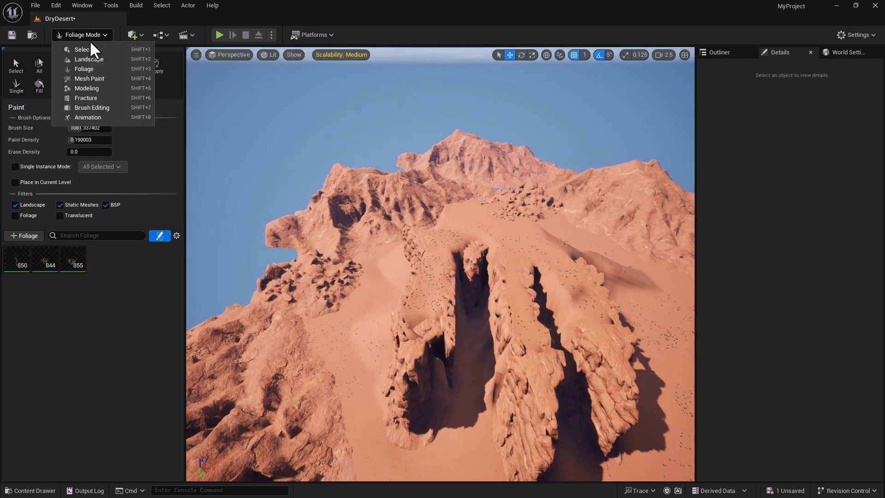
{"action": "left_click", "coordinate": [90, 47]}
{"action": "mouse_move", "coordinate": [420, 263]}
{"action": "right_mouse_down"}
{"action": "mouse_move", "coordinate": [419, 208]}
{"action": "mouse_move", "coordinate": [451, 222]}
{"action": "mouse_move", "coordinate": [434, 252]}
{"action": "mouse_move", "coordinate": [475, 251]}
{"action": "mouse_move", "coordinate": [431, 262]}
{"action": "right_mouse_up"}
{"action": "key", "text": "w"}
{"action": "key", "text": "w"}
{"action": "key", "text": "s"}
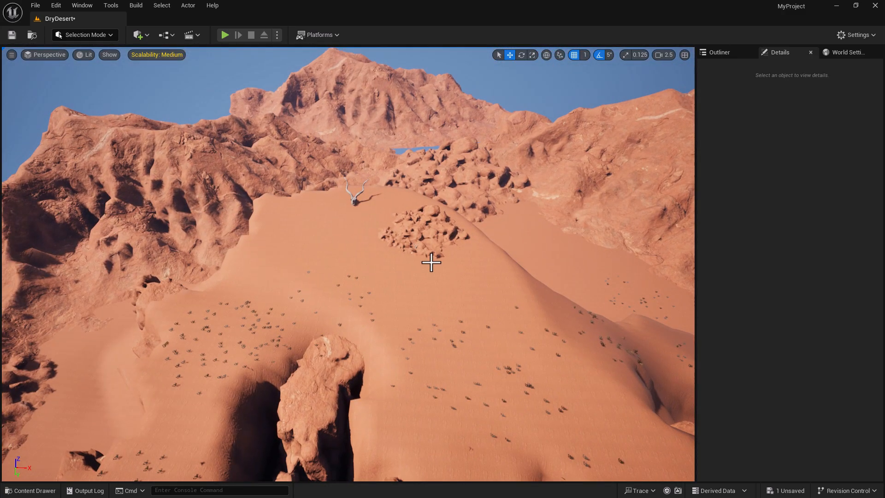
- Select PlayerStart in the Outliner, frame it, and raise it up beside the rock face
{"action": "left_click", "coordinate": [731, 54]}
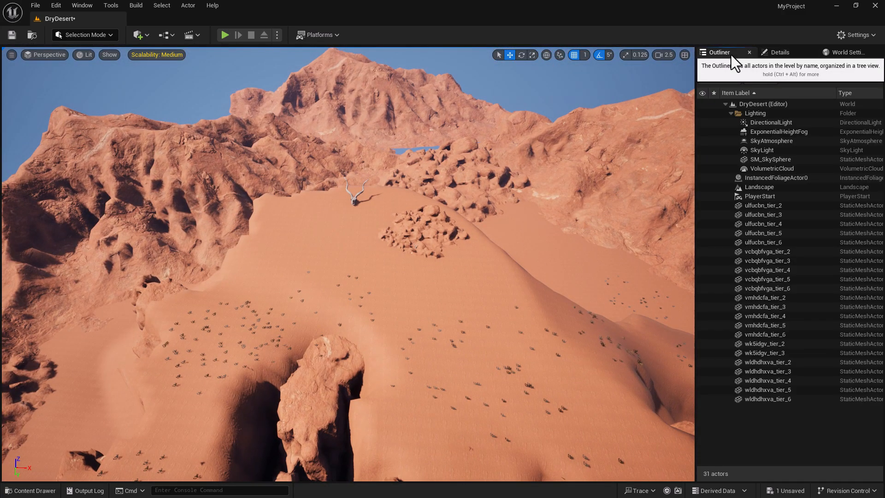
{"action": "left_click", "coordinate": [769, 195]}
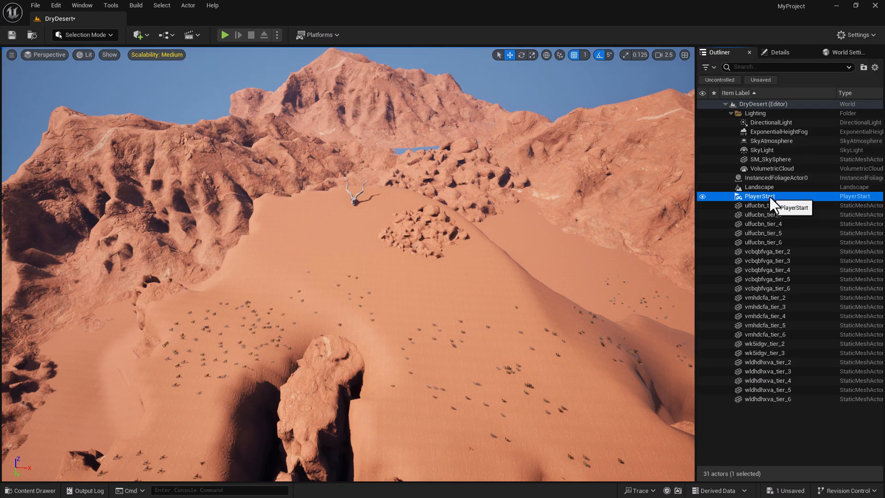
{"action": "key", "text": "f"}
{"action": "right_click_drag", "start_coordinate": [415, 291], "coordinate": [399, 230]}
{"action": "right_click_drag", "start_coordinate": [451, 200], "coordinate": [391, 297]}
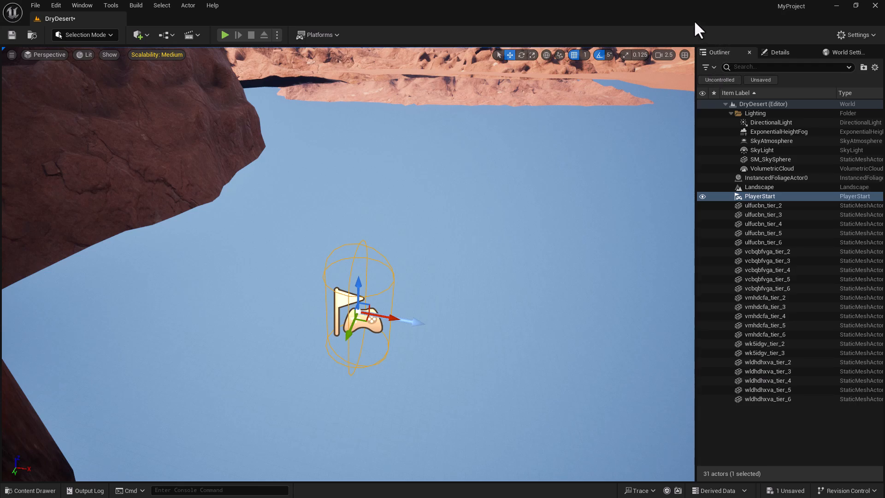
{"action": "left_click_drag", "start_coordinate": [358, 289], "coordinate": [379, 77]}
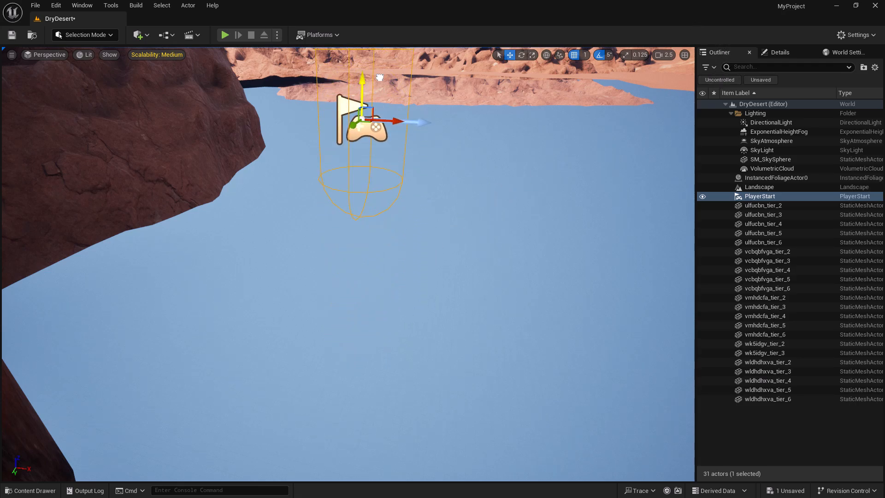
{"action": "key", "text": "f"}
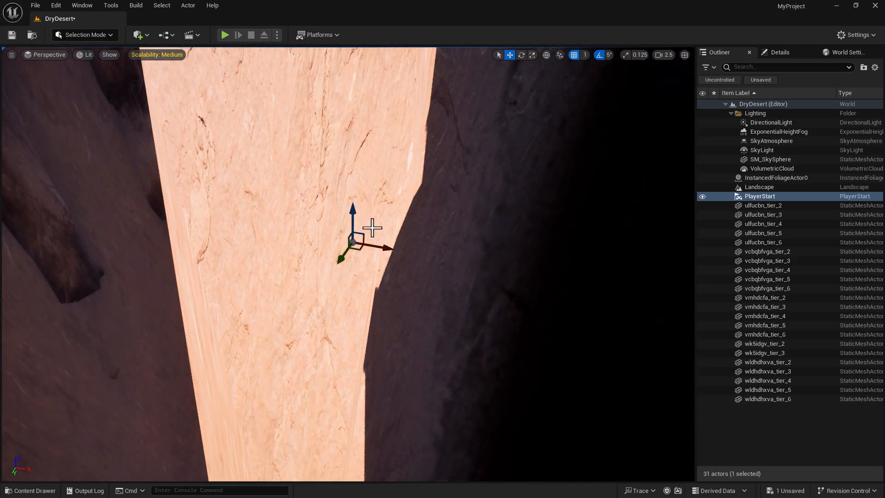
{"action": "scroll", "coordinate": [367, 220], "scroll_direction": "down", "scroll_amount": 10}
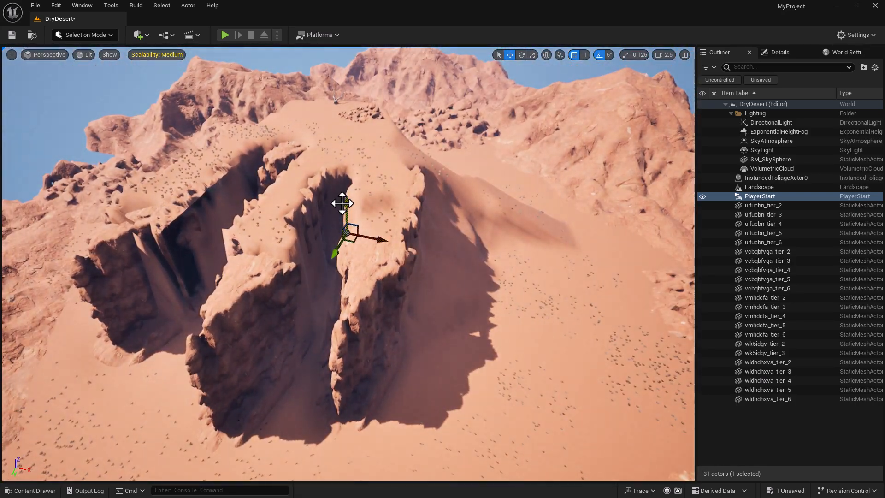
- Move the PlayerStart onto the dune slope in front of the skull and snap it to the ground with End
{"action": "left_click_drag", "start_coordinate": [348, 207], "coordinate": [362, 92]}
{"action": "right_click_drag", "start_coordinate": [374, 108], "coordinate": [400, 136]}
{"action": "left_click_drag", "start_coordinate": [392, 149], "coordinate": [396, 122]}
{"action": "mouse_move", "coordinate": [428, 169]}
{"action": "right_mouse_down"}
{"action": "mouse_move", "coordinate": [498, 177]}
{"action": "mouse_move", "coordinate": [571, 128]}
{"action": "mouse_move", "coordinate": [424, 165]}
{"action": "right_mouse_up"}
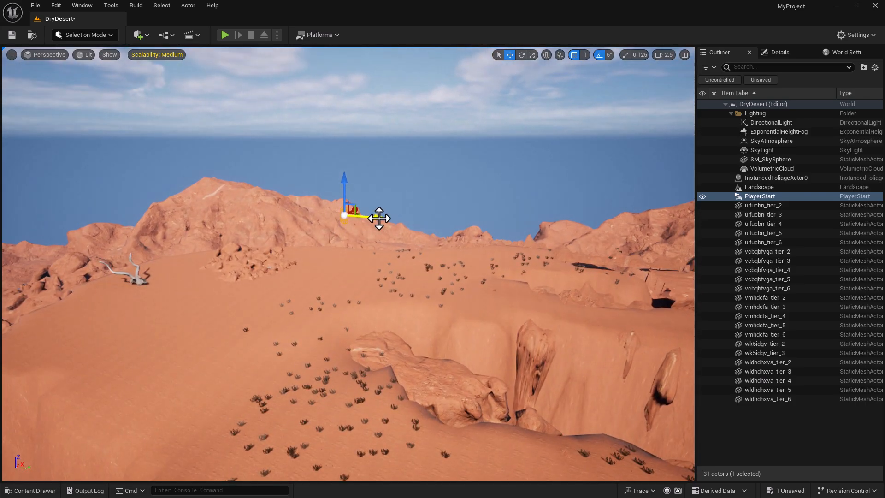
{"action": "left_click_drag", "start_coordinate": [315, 224], "coordinate": [297, 224]}
{"action": "right_click_drag", "start_coordinate": [297, 225], "coordinate": [205, 237]}
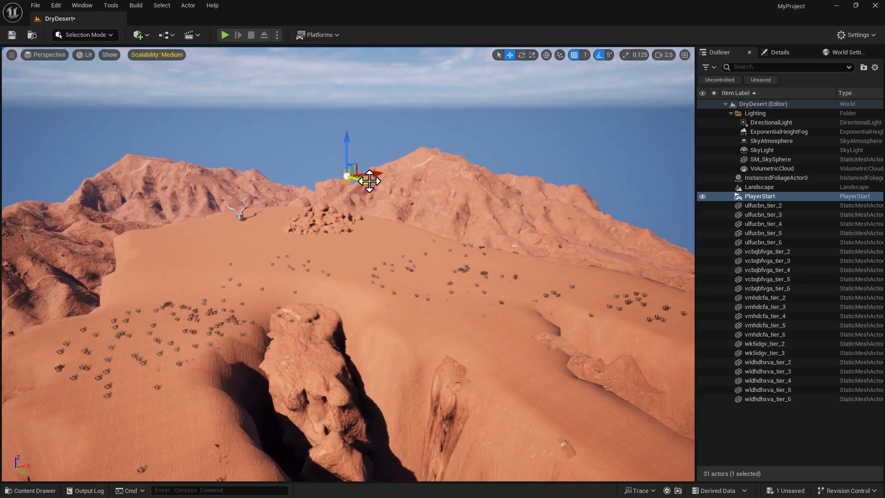
{"action": "right_click_drag", "start_coordinate": [252, 206], "coordinate": [202, 194]}
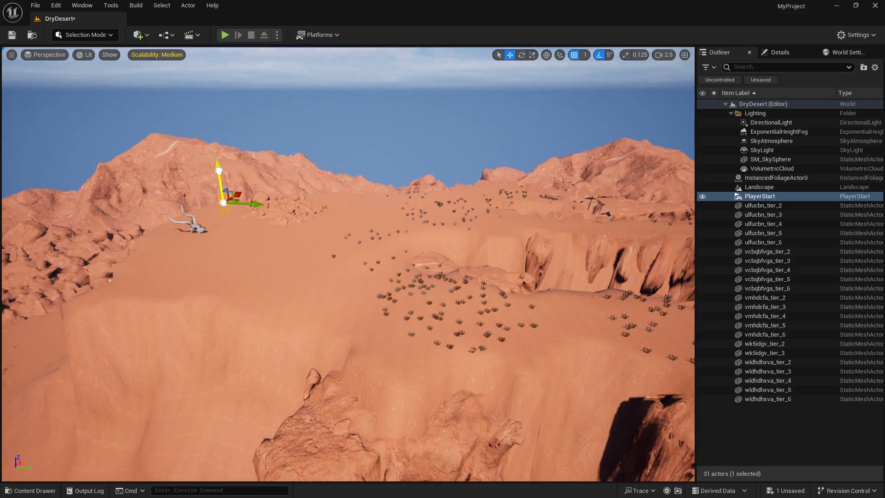
{"action": "left_click_drag", "start_coordinate": [235, 217], "coordinate": [248, 197]}
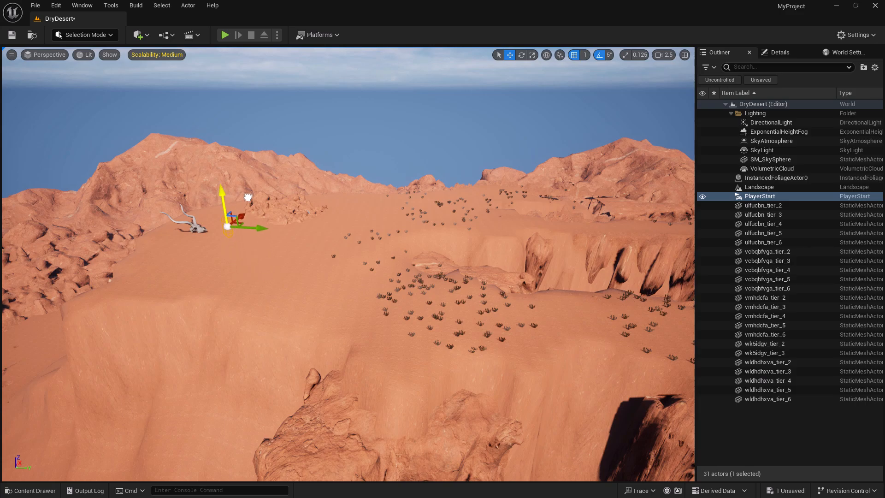
{"action": "right_click_drag", "start_coordinate": [305, 234], "coordinate": [92, 228]}
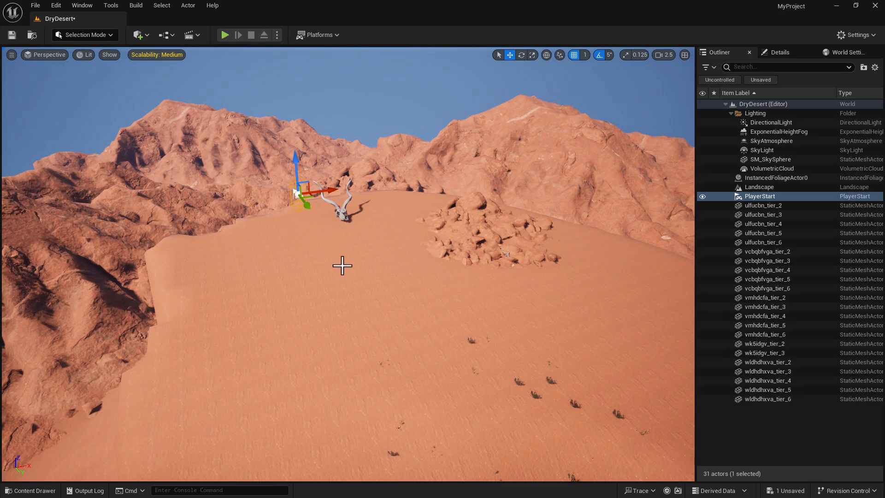
{"action": "key", "text": "End"}
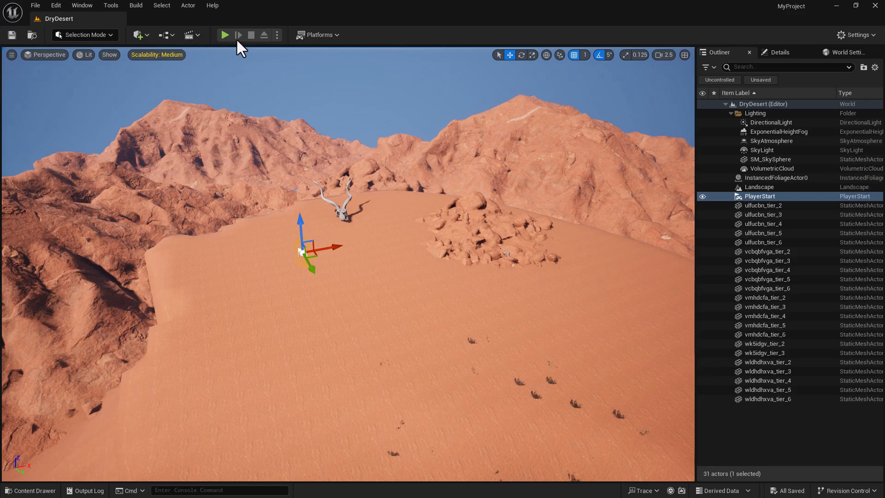
- Start a Play In Editor session and walk the character toward the skull
{"action": "left_click", "coordinate": [225, 35]}
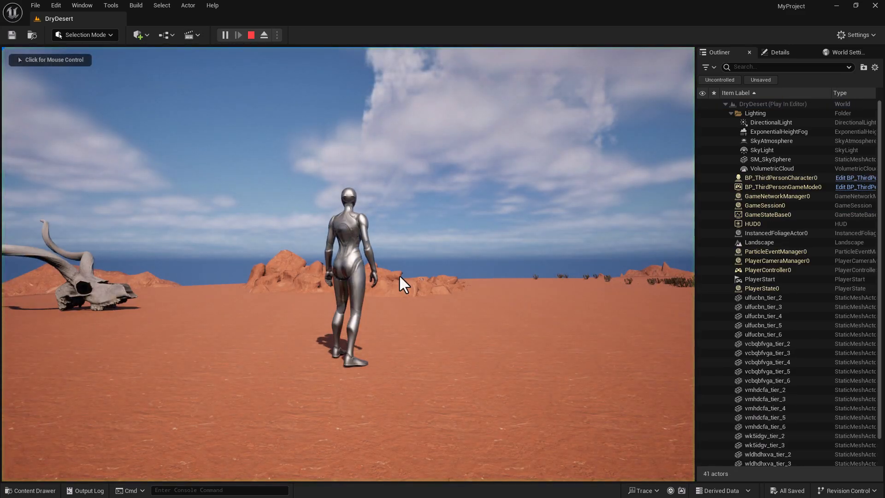
{"action": "left_click", "coordinate": [399, 275]}
{"action": "key", "text": "w"}
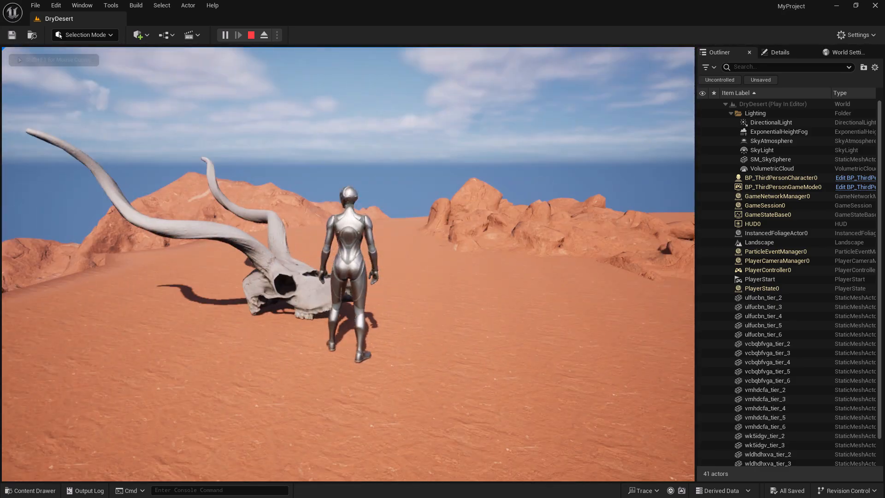
{"action": "key", "text": "a"}
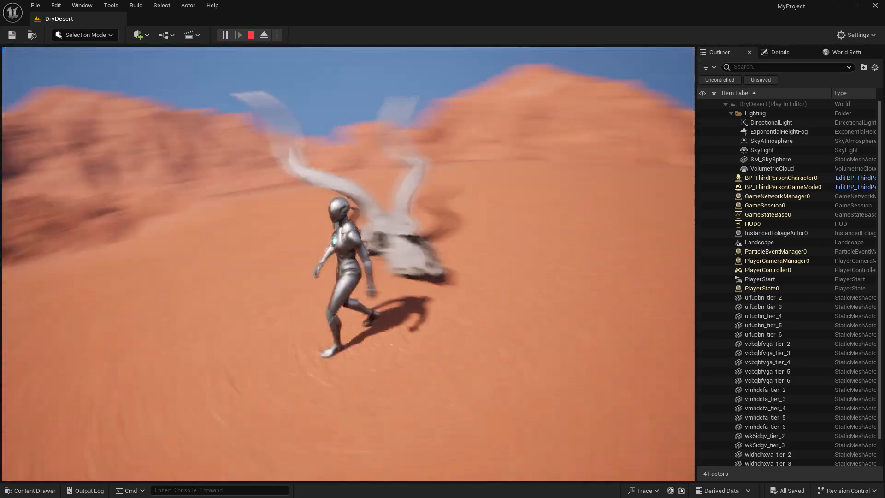
- Run the character past the skull and back and forth across the rocks
{"action": "key", "text": "w"}
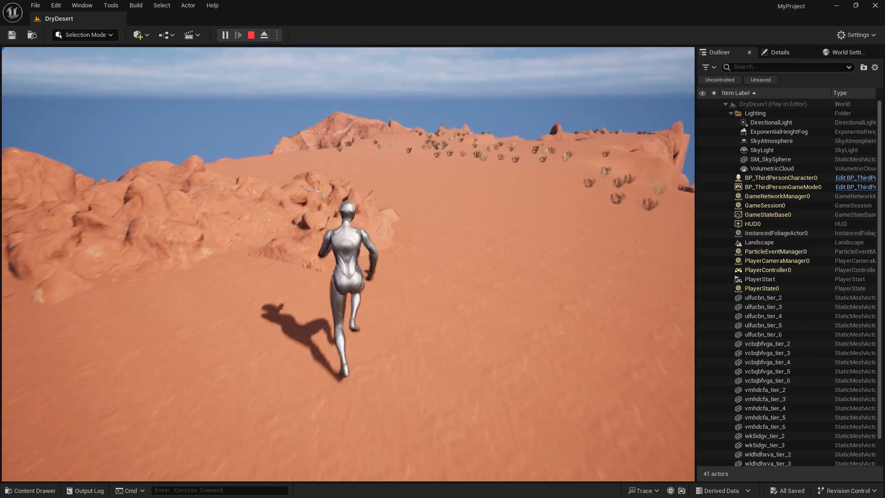
{"action": "key", "text": "w"}
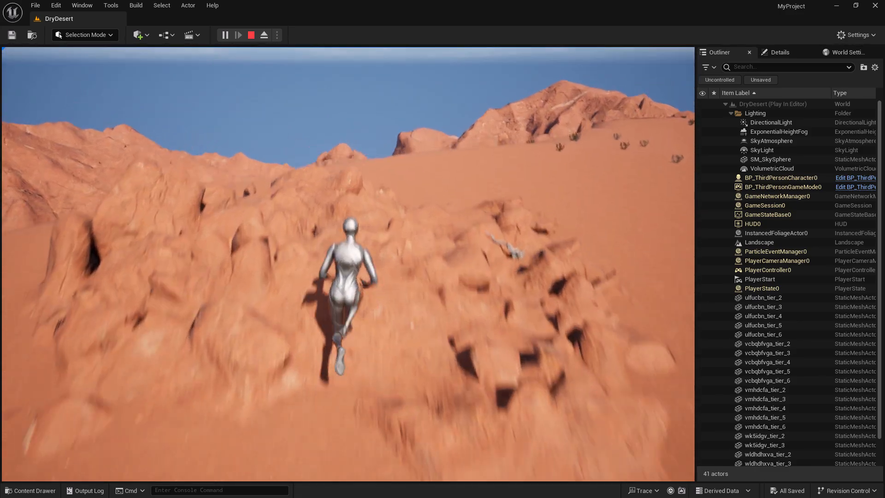
{"action": "key", "text": "d"}
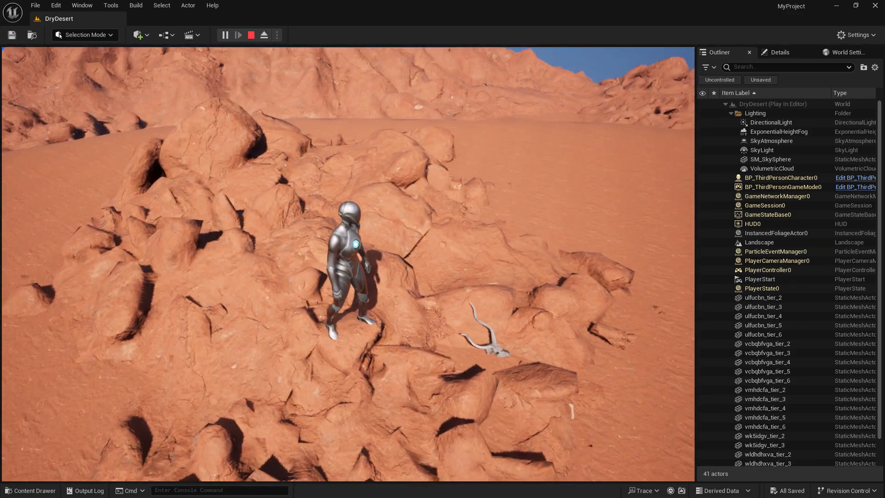
{"action": "key", "text": "d"}
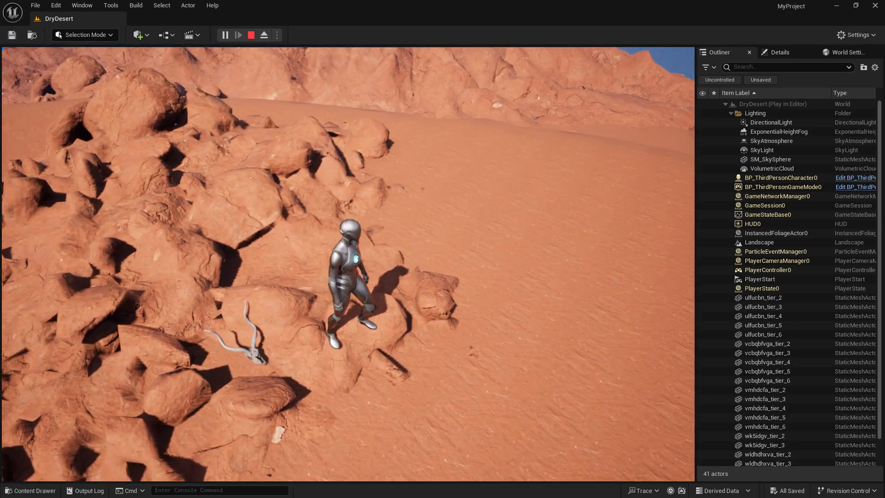
{"action": "key", "text": "a"}
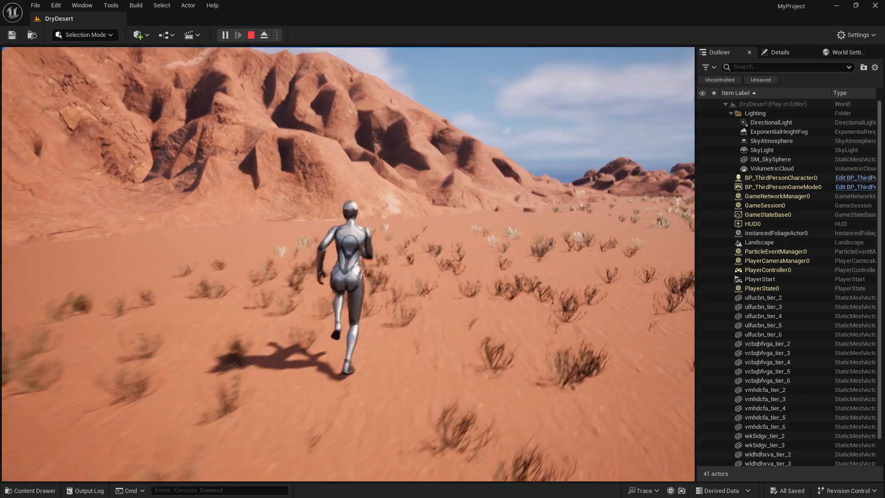
- Run the character between the dead shrubs toward the canyon wall, stopping to face the camera
{"action": "key", "text": "d"}
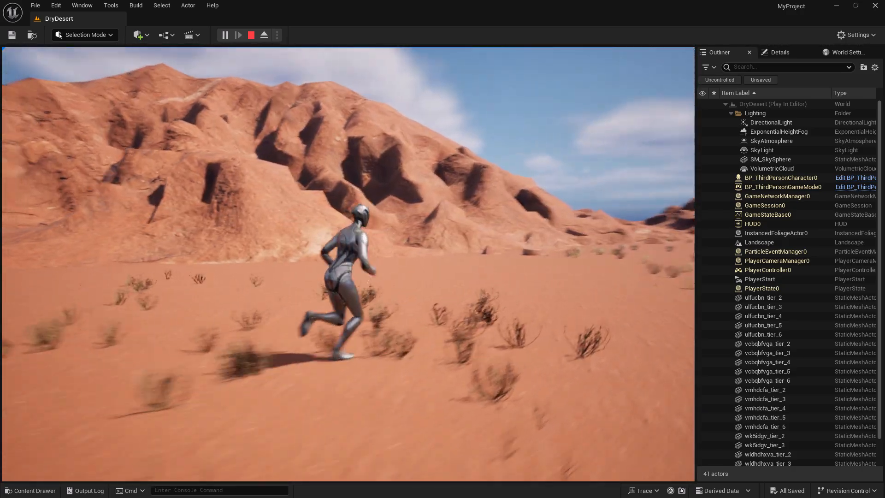
{"action": "key", "text": "w"}
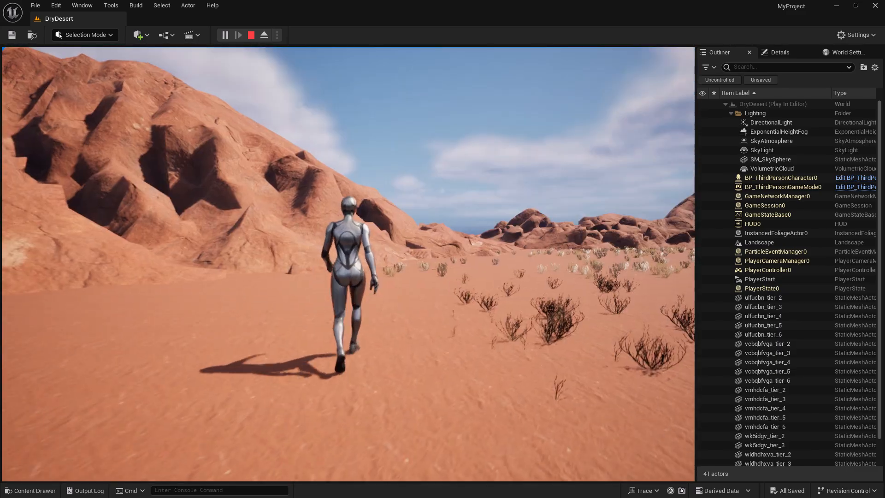
{"action": "key", "text": "a"}
{"action": "key", "text": "w"}
{"action": "key", "text": "d"}
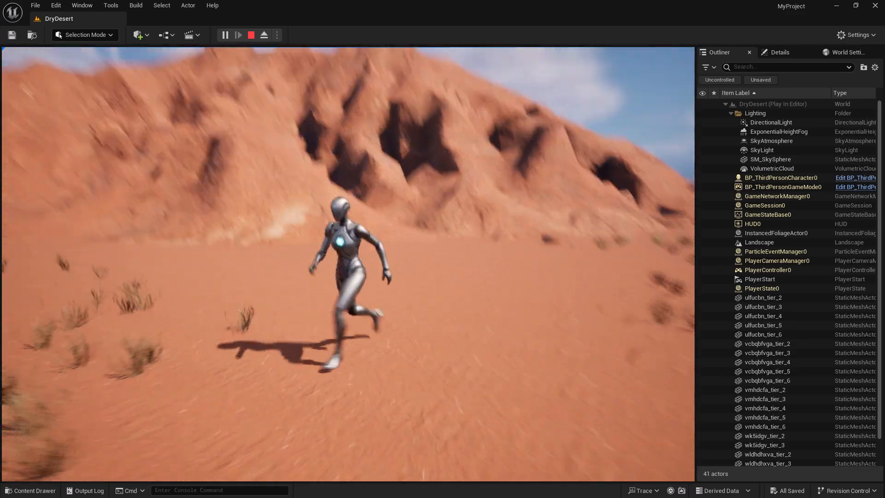
{"action": "key", "text": "w"}
{"action": "key", "text": "d"}
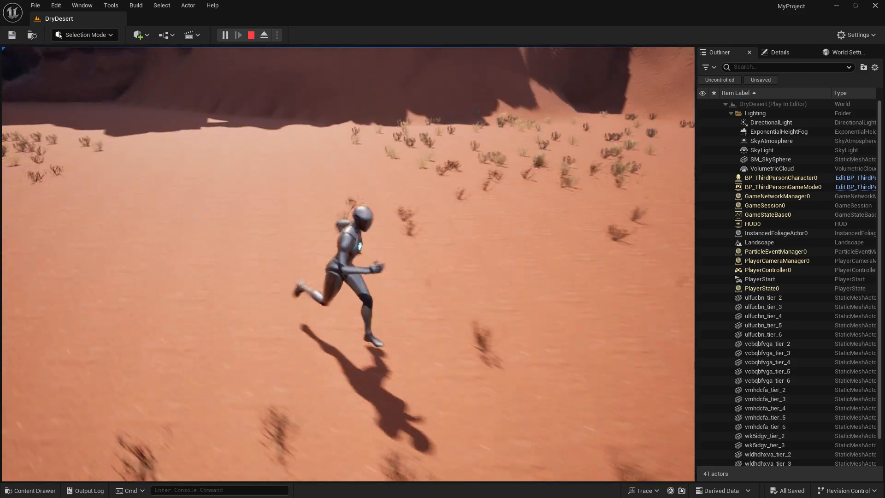
{"action": "key", "text": "s"}
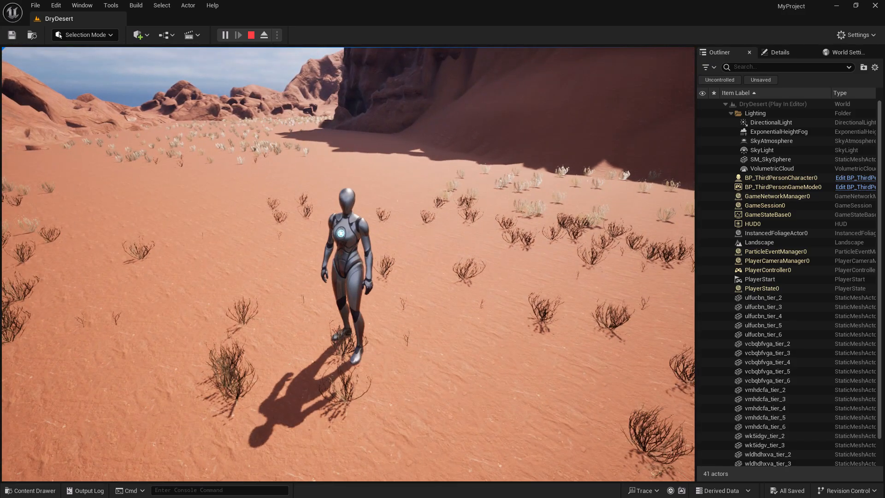